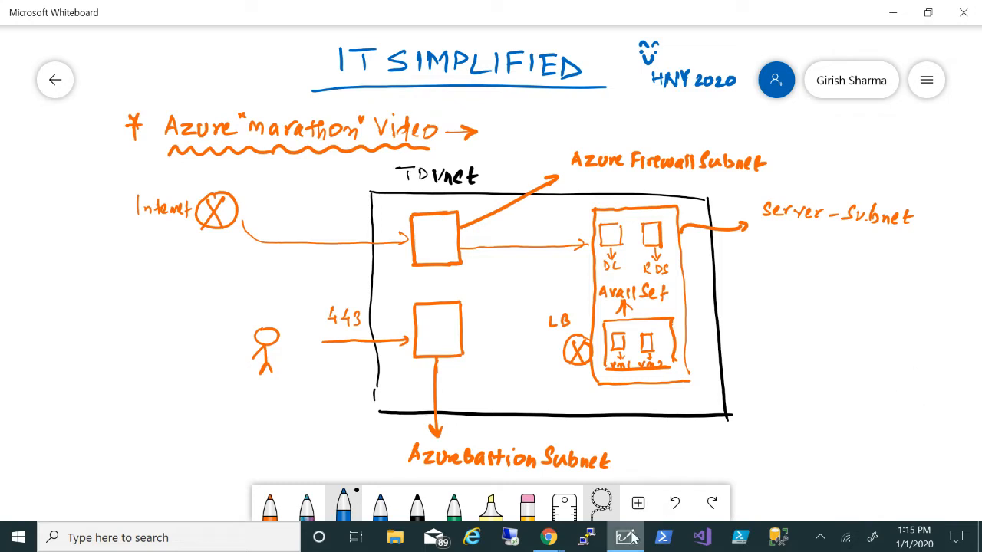
Switch from the Whiteboard subnet sketch to the Azure portal Chrome window
mouse_move(544, 541)
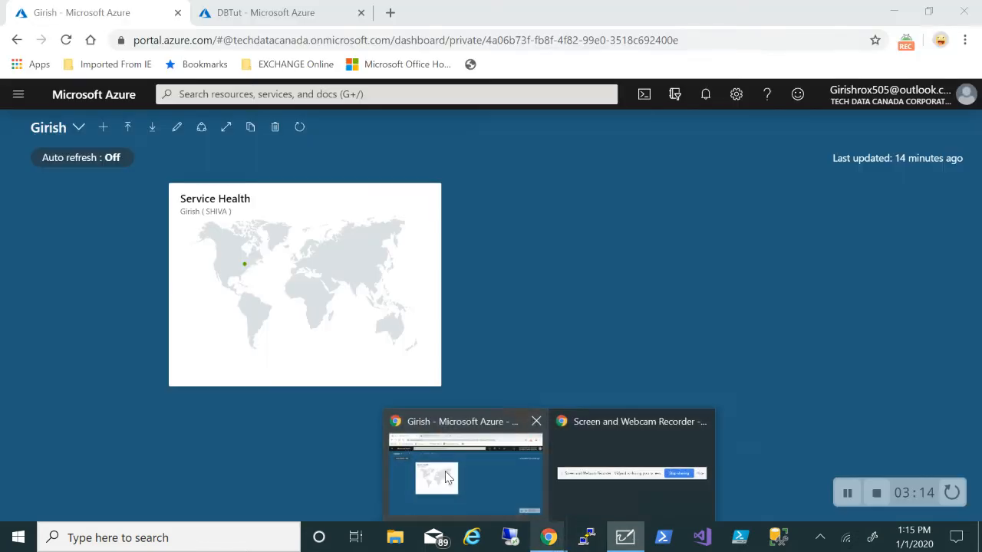
left_click(467, 491)
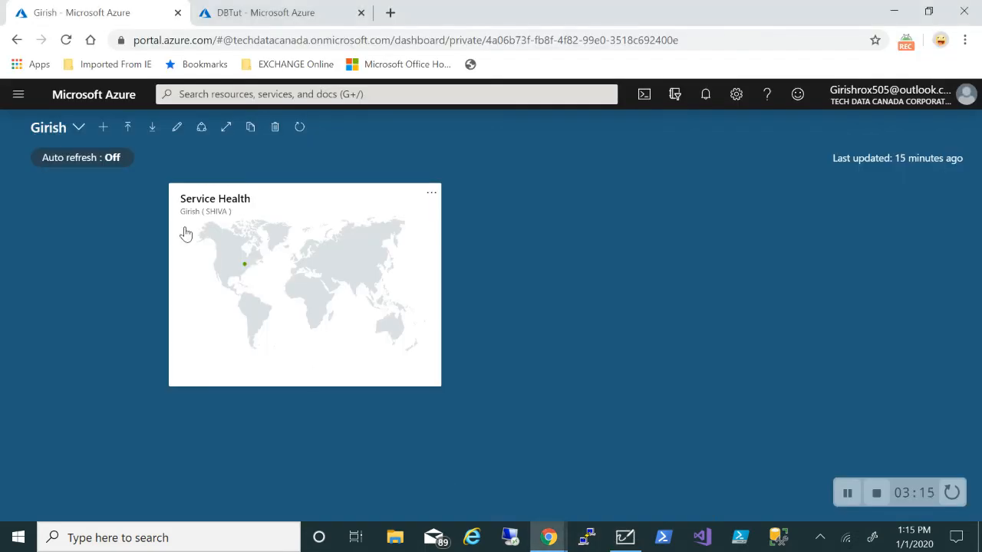
Create resource group TDrg in region (US) East US through Review + create
left_click(17, 95)
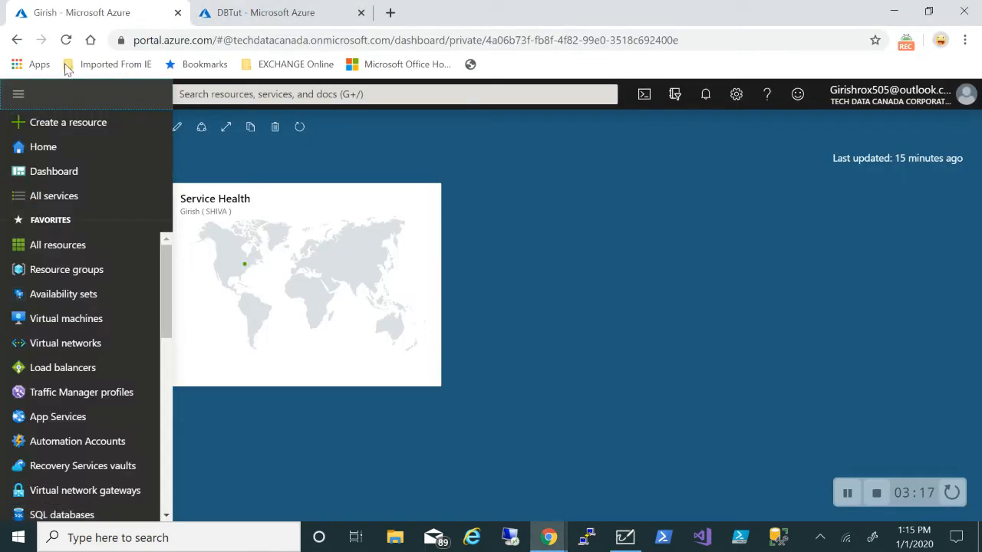
left_click(39, 270)
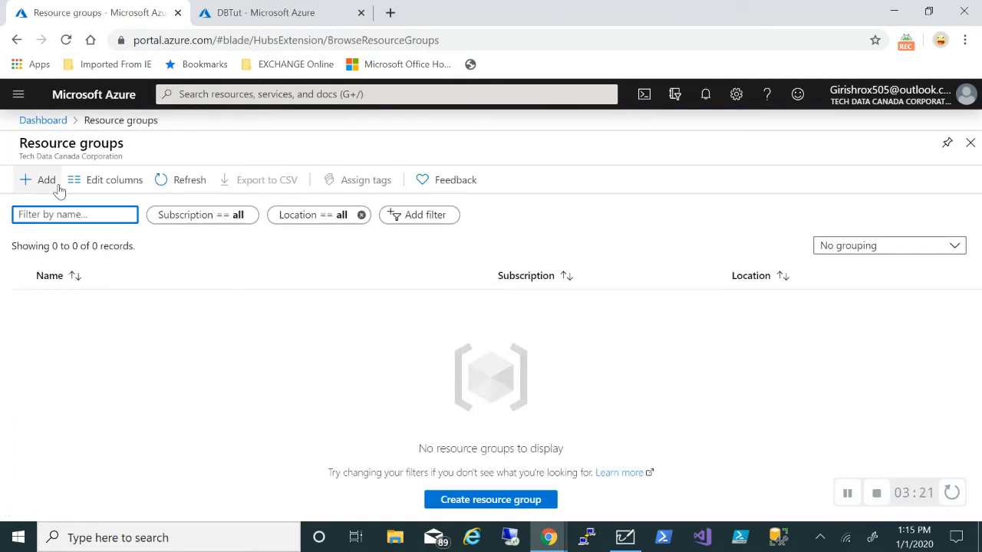
left_click(59, 188)
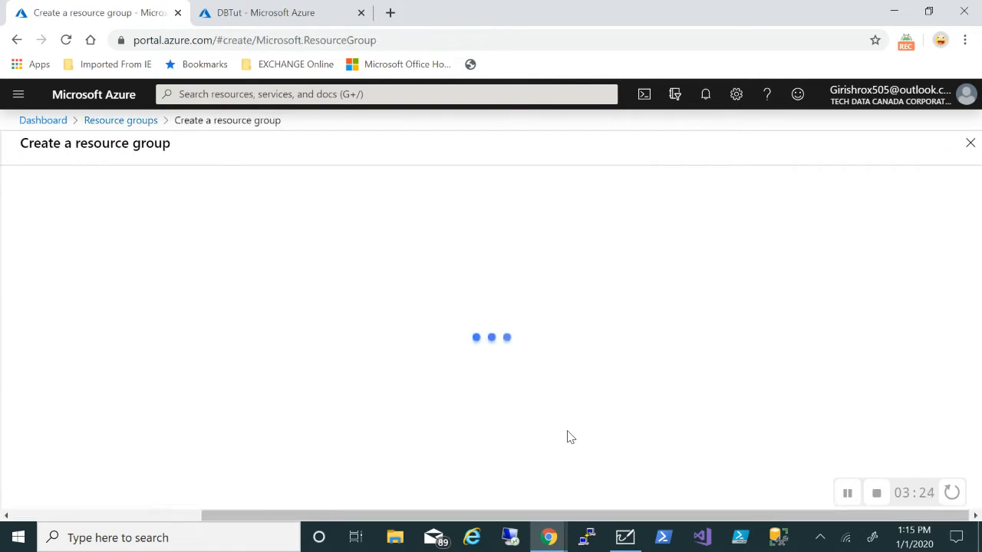
left_click(414, 330)
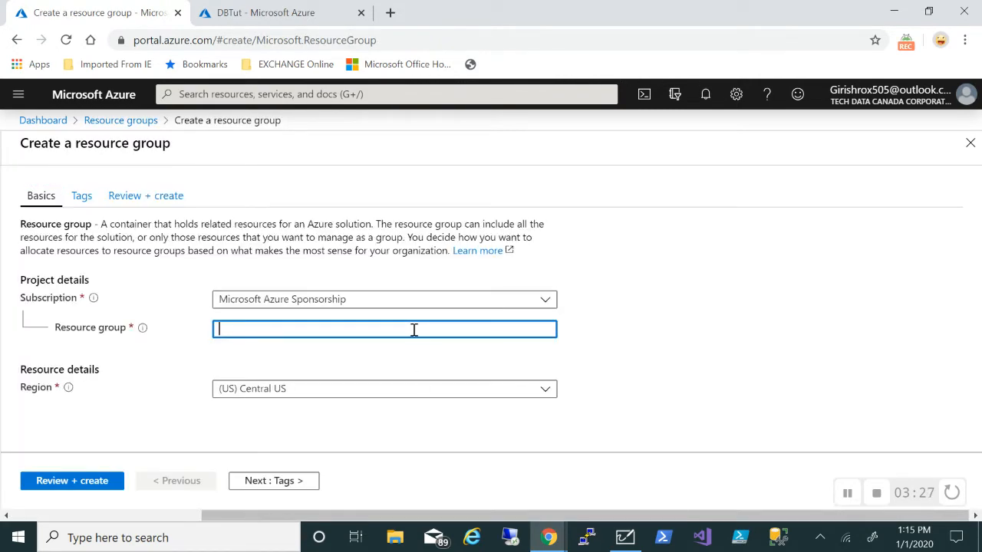
type("TDrg")
left_click(539, 392)
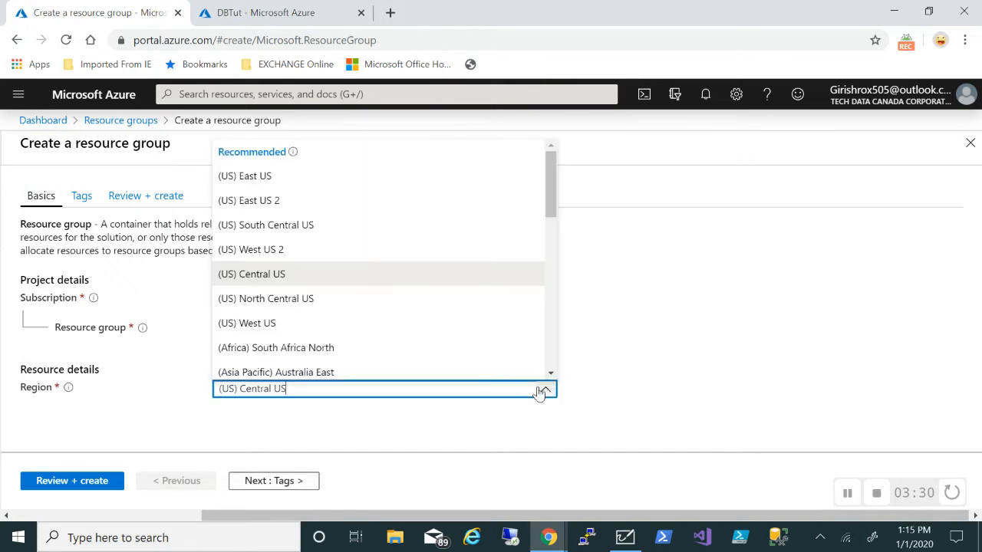
left_click(283, 188)
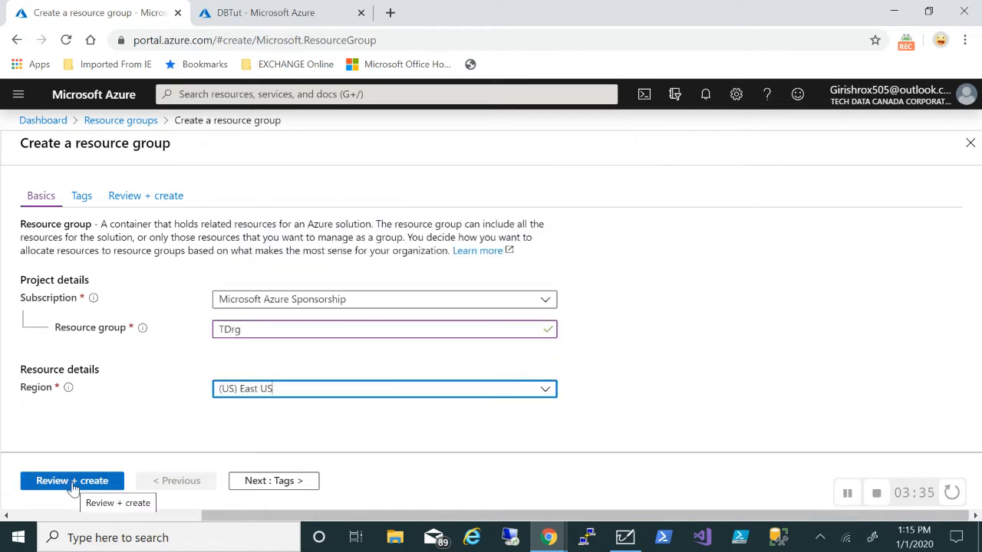
left_click(73, 483)
left_click(72, 486)
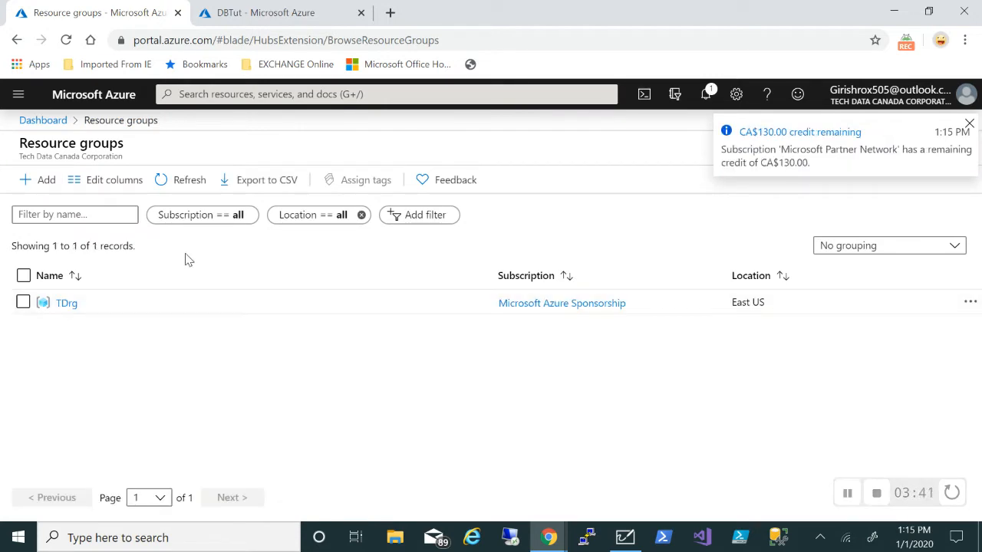
Start virtual network TDvnet with address space 192.168.0.0/16 in TDrg, East US
left_click(17, 96)
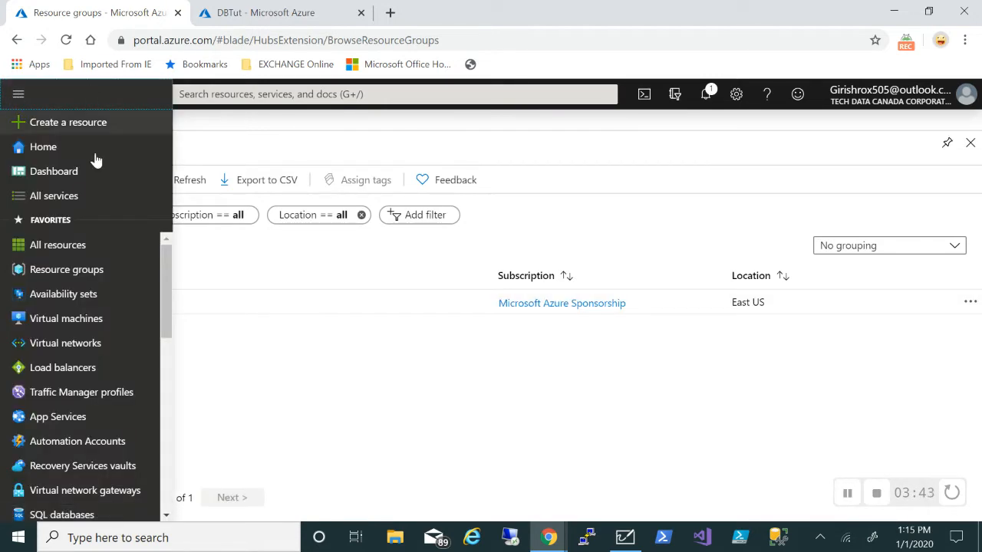
mouse_move(71, 301)
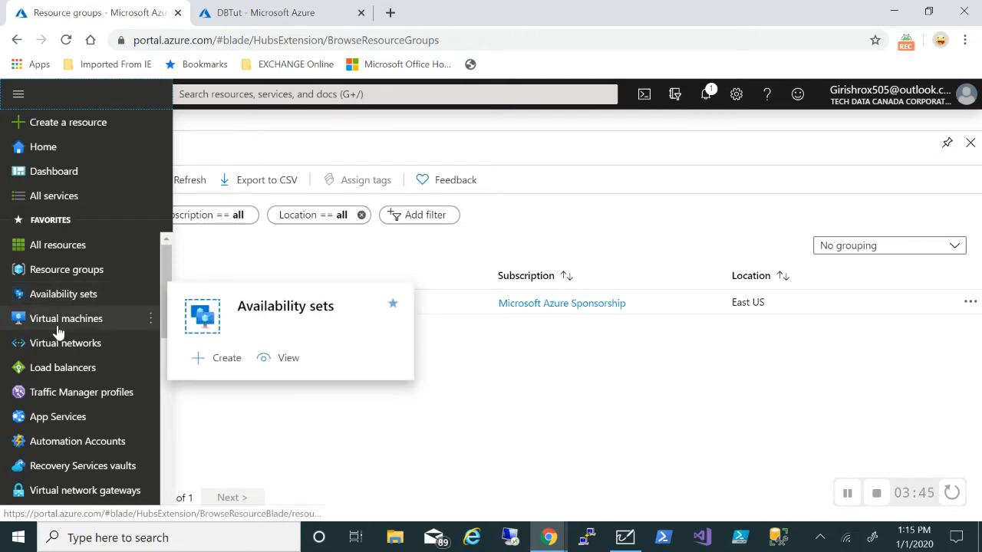
left_click(62, 345)
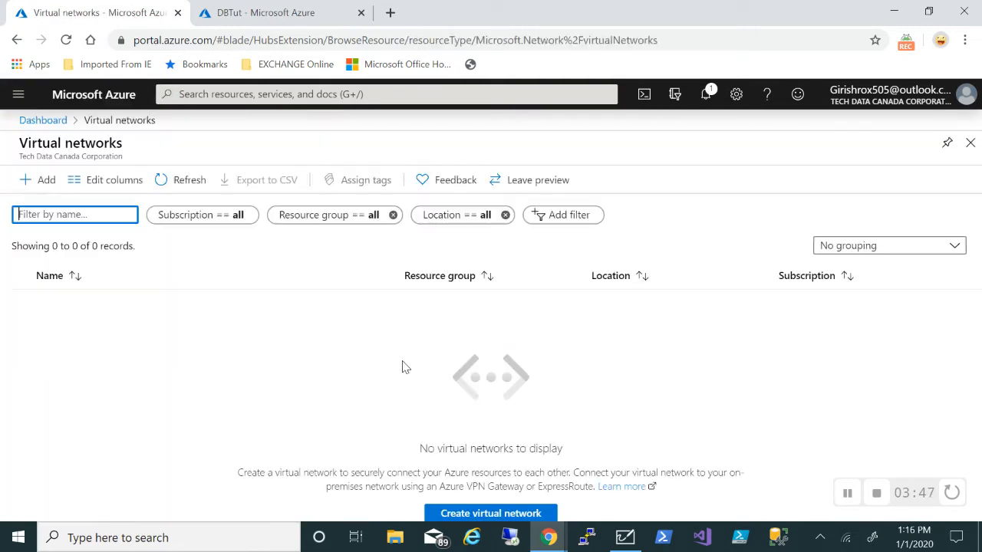
left_click(45, 188)
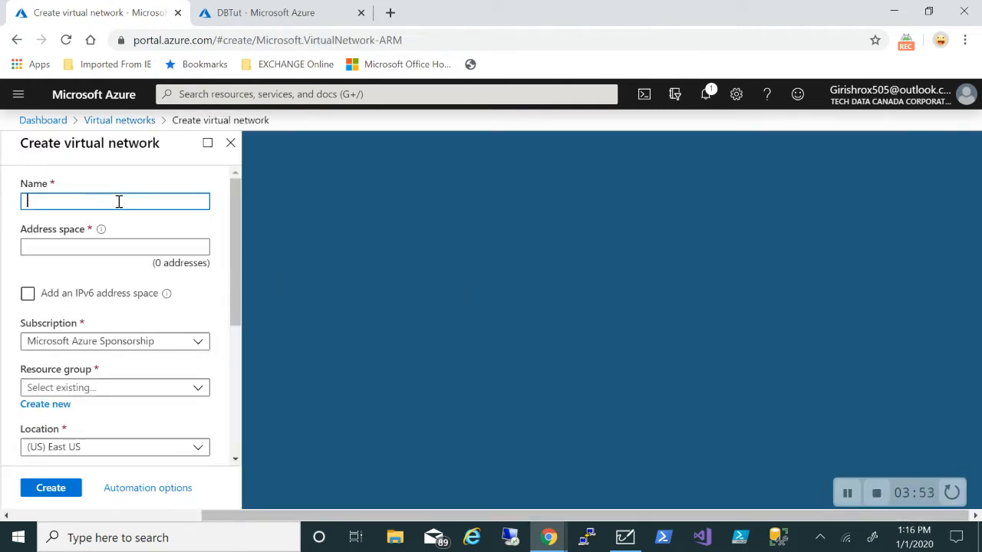
type("TDvnet")
left_click(112, 246)
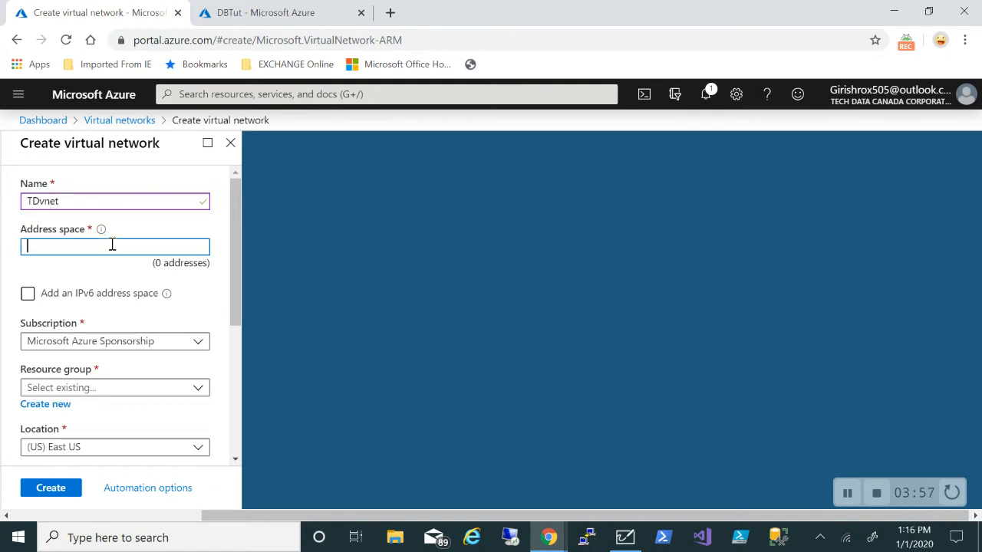
type("192.168.0.0/16")
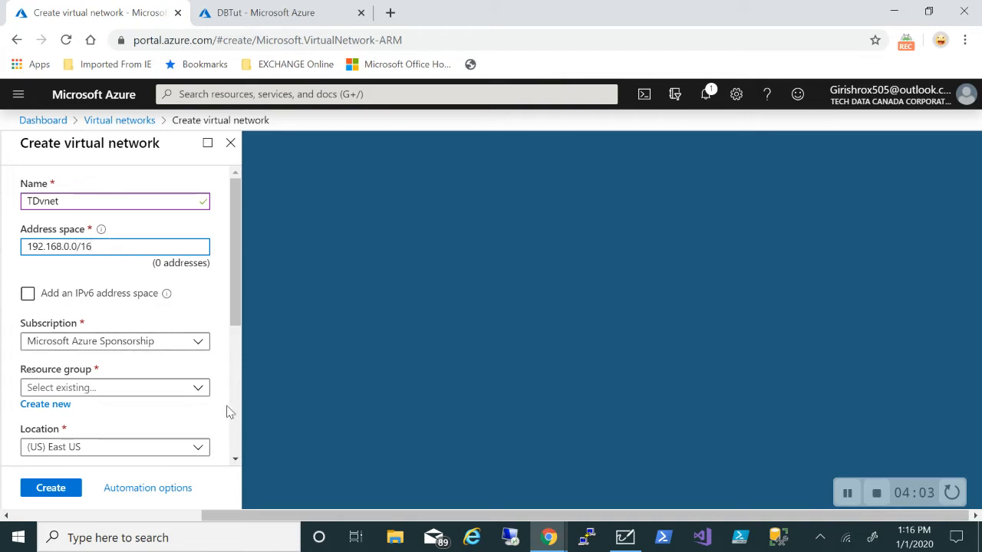
left_click(199, 391)
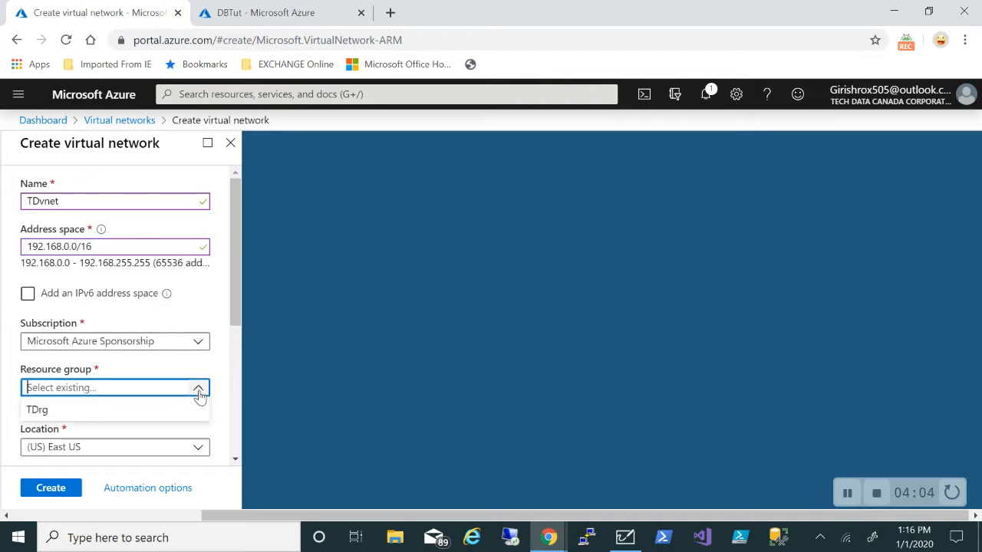
left_click(129, 403)
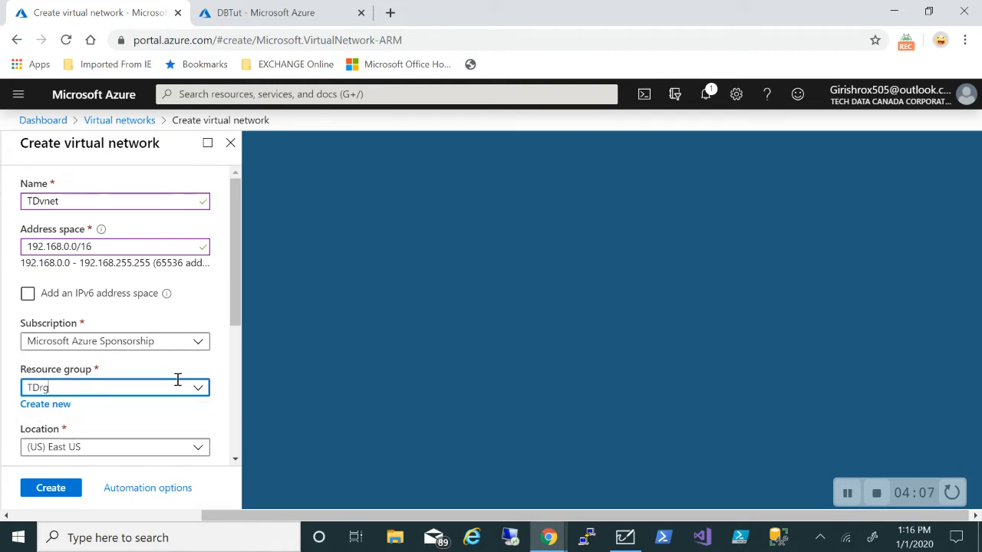
scroll(178, 379, "down", 1)
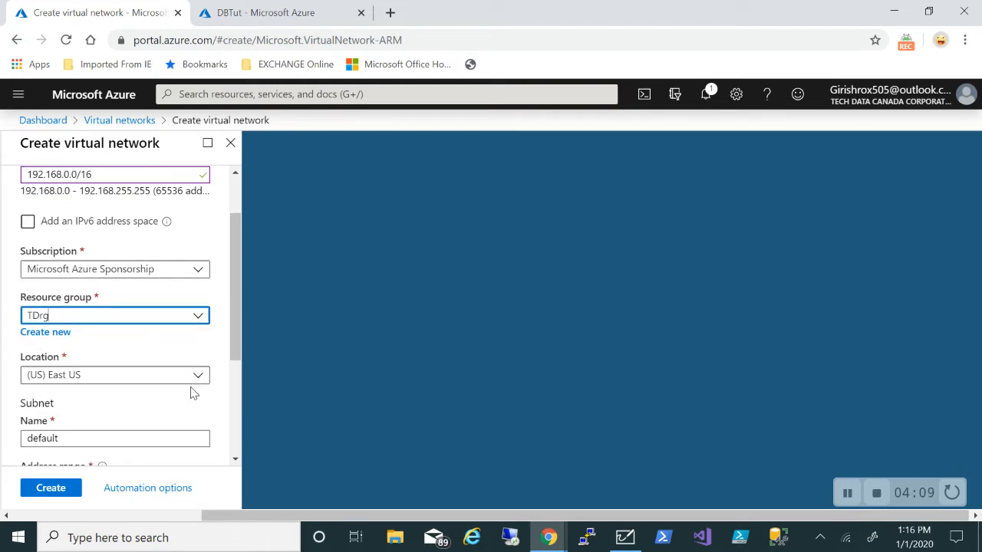
left_click(191, 383)
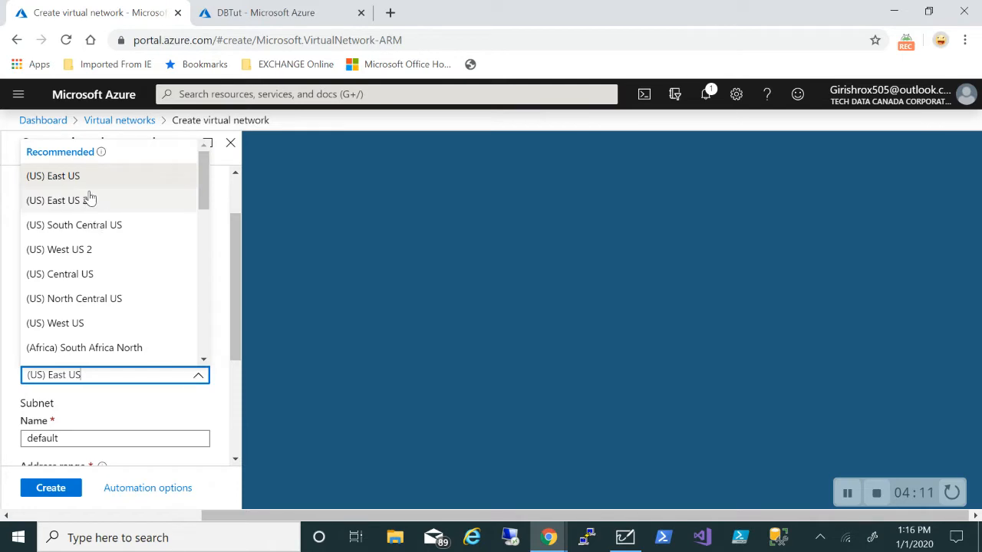
left_click(89, 183)
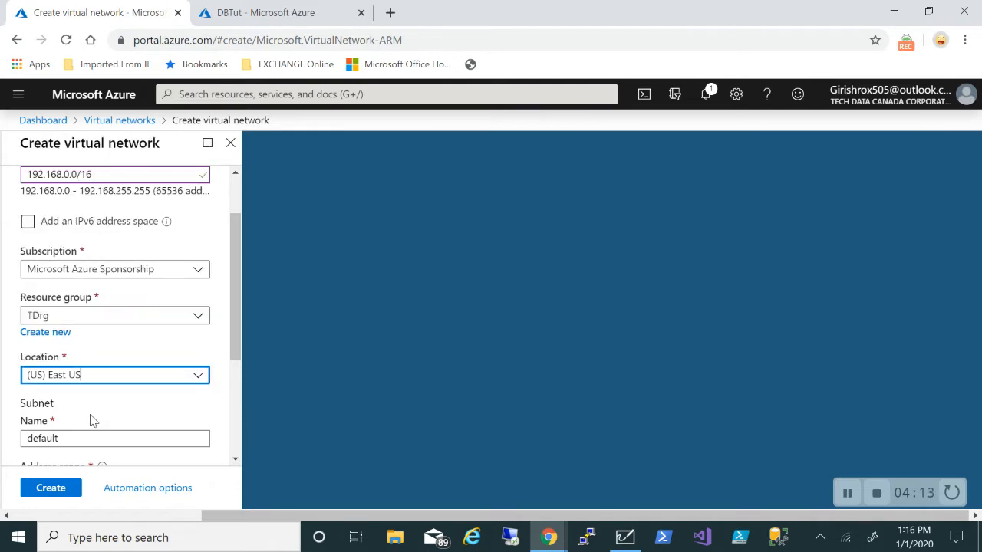
Rename the default subnet to Server-Subnet at 192.168.0.0/24 and create the network
scroll(92, 422, "down", 1)
left_click(133, 340)
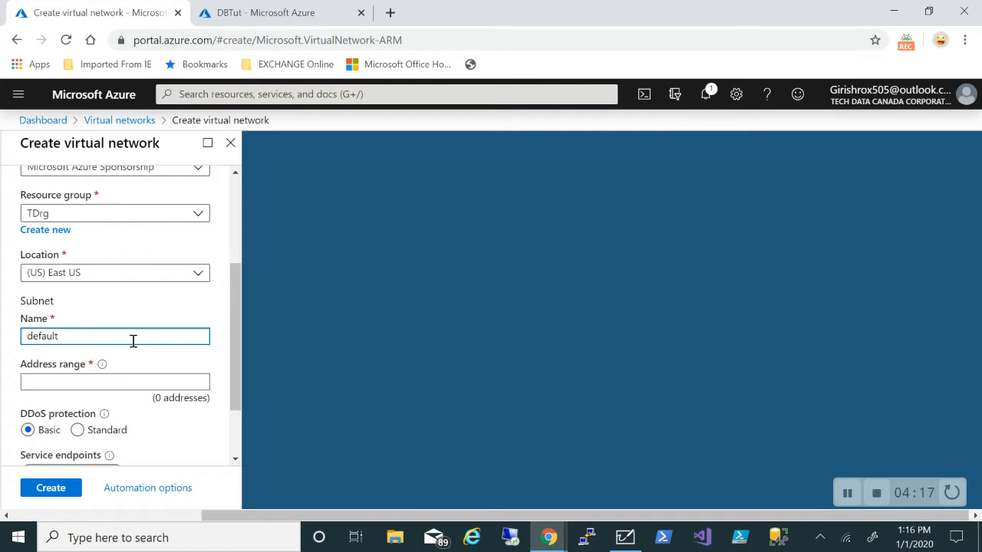
key("BackSpace")
key("BackSpace")
key("BackSpace")
key("BackSpace")
key("BackSpace")
key("BackSpace")
key("BackSpace")
type("ServerS")
key("BackSpace")
type("-Subnet")
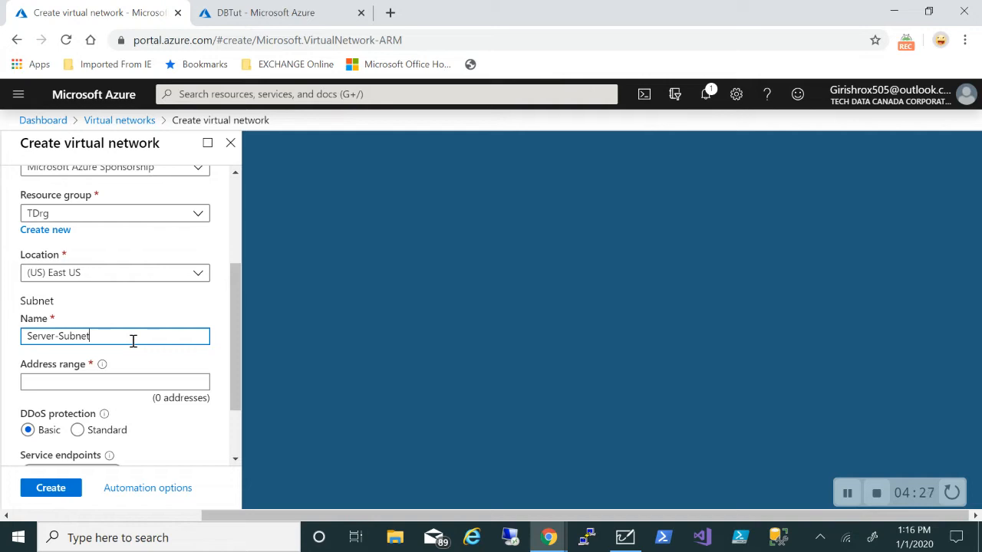
left_click(117, 380)
type("192.1")
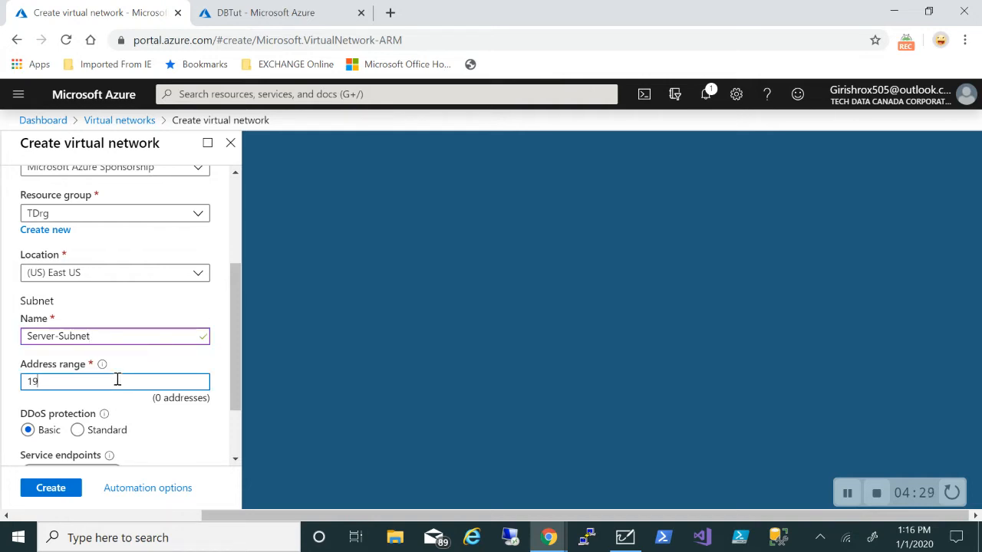
type("68.0.0/24")
left_click(51, 489)
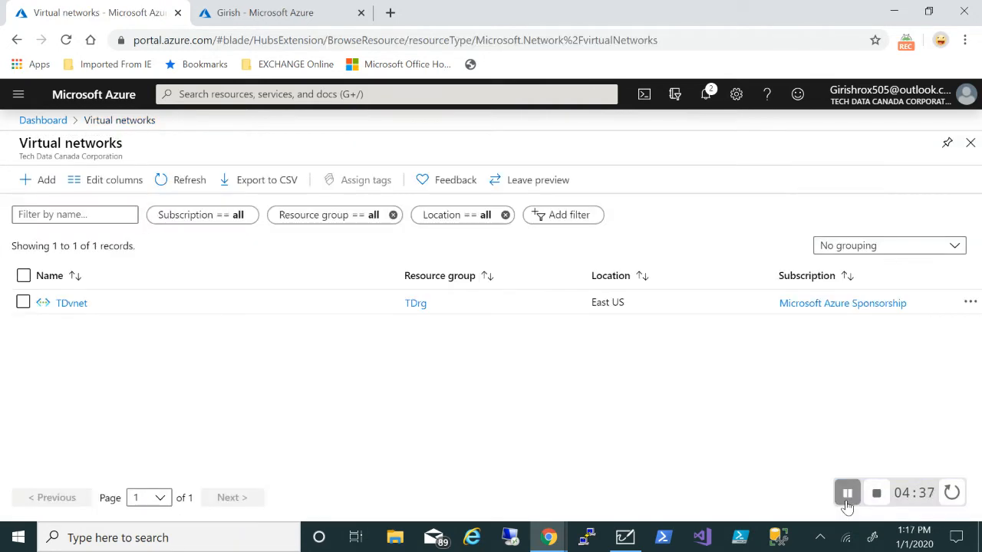
In TDvnet's Subnets, add AzureFirewallSubnet keeping the 192.168.1.0/24 range
left_click(71, 304)
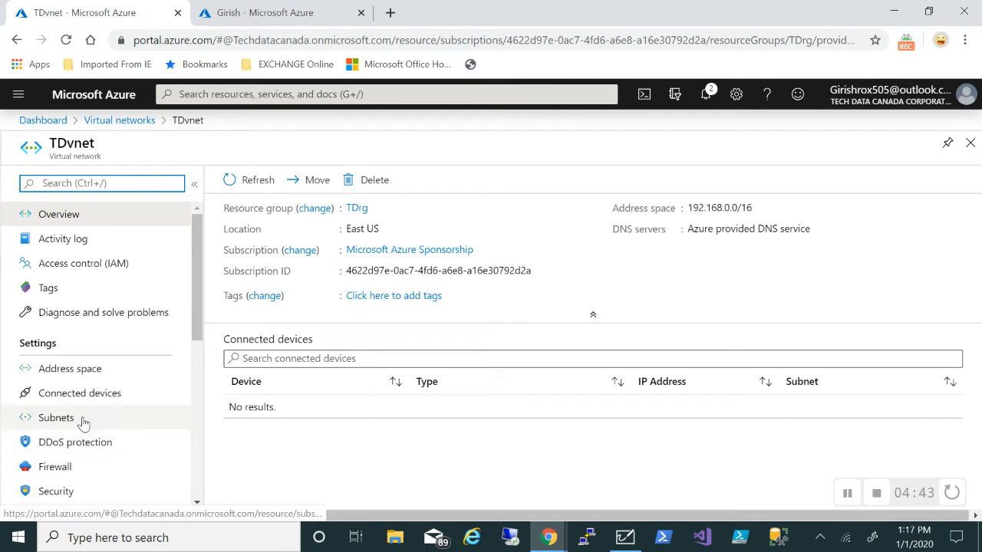
left_click(83, 423)
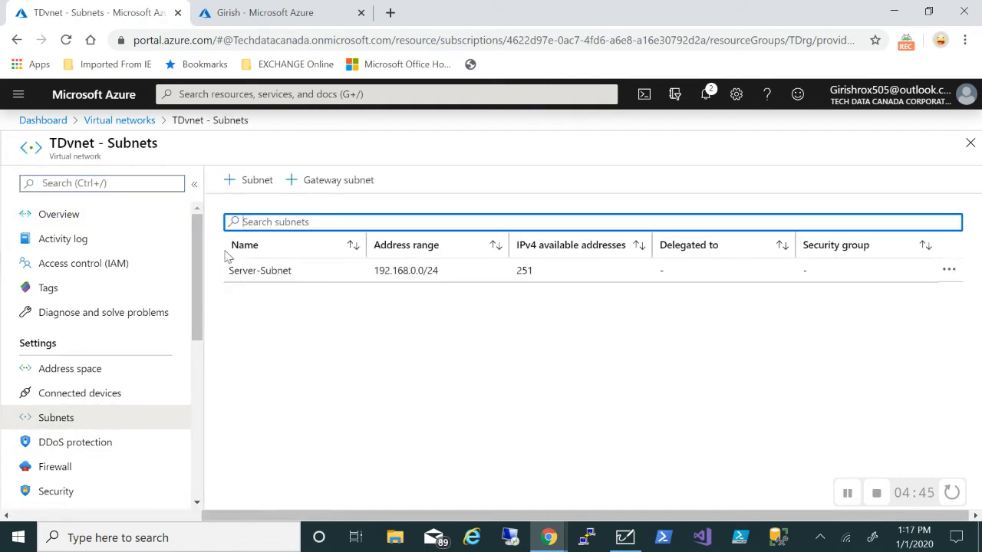
left_click(238, 184)
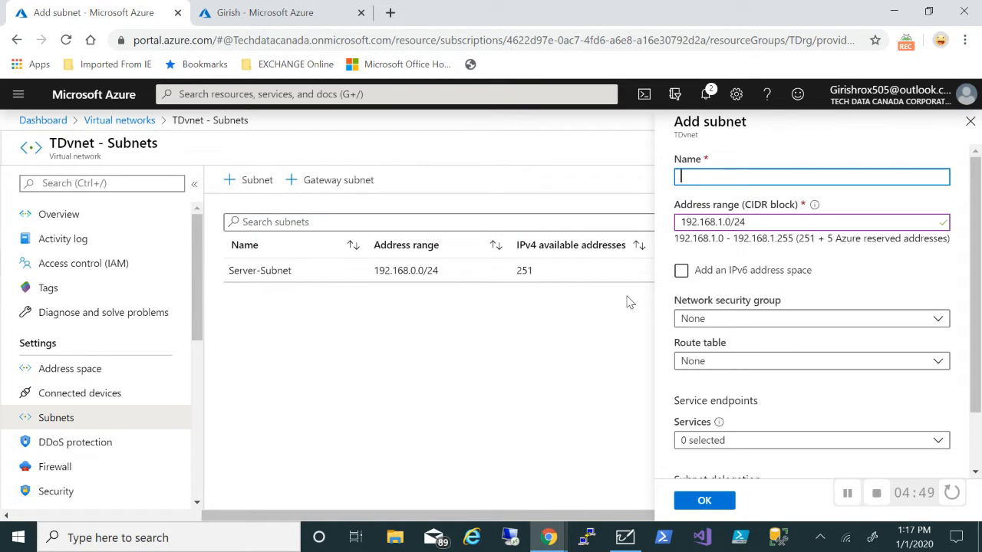
type("AzureF")
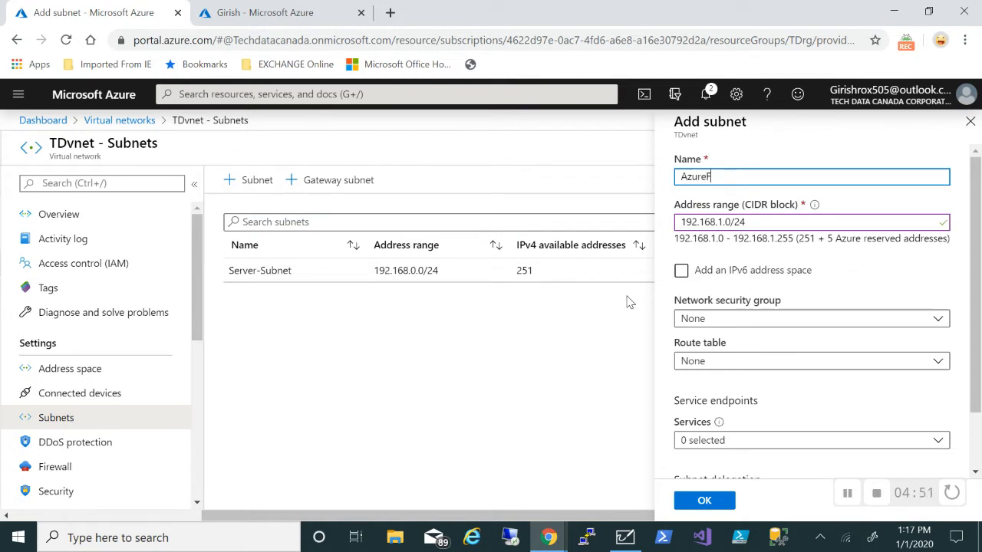
type("irewallSubnet")
scroll(762, 448, "down", 2)
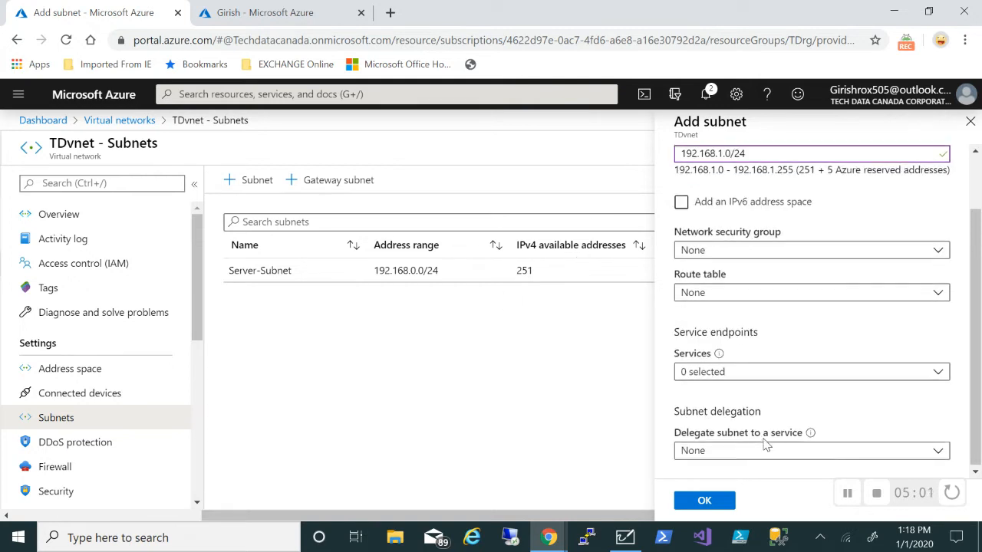
left_click(704, 501)
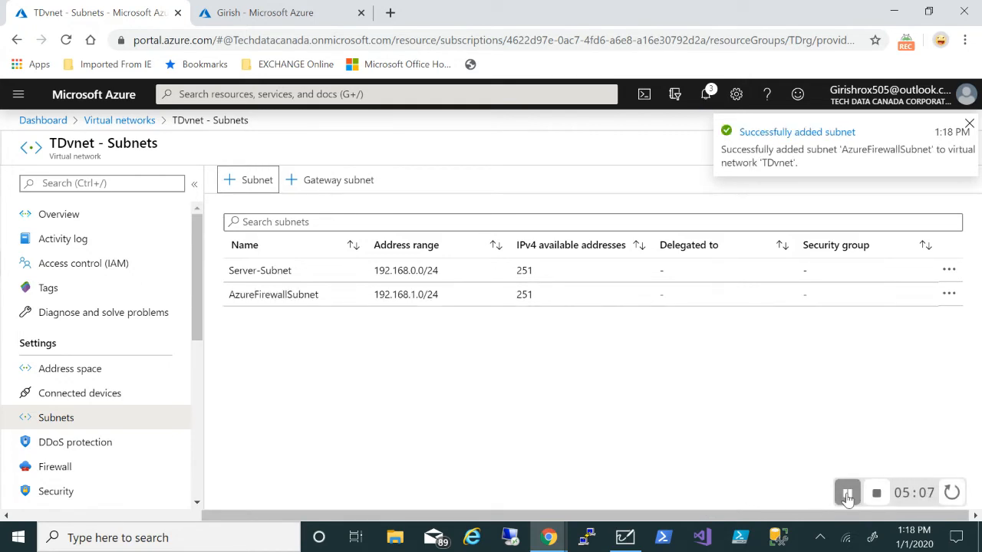
Add subnet AzureBastionSubnet with the default 192.168.2.0/24 range, then switch to the whiteboard
left_click(234, 180)
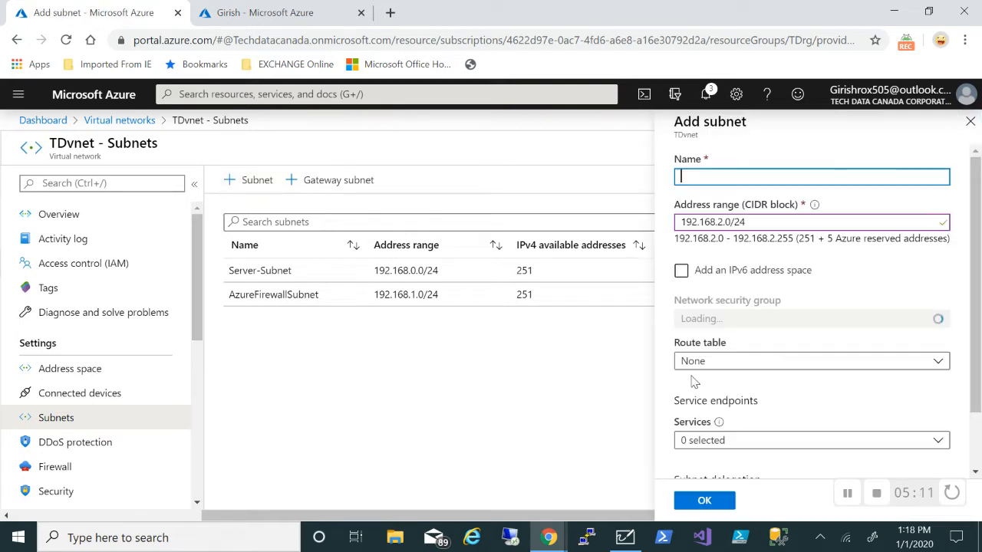
type("Azu")
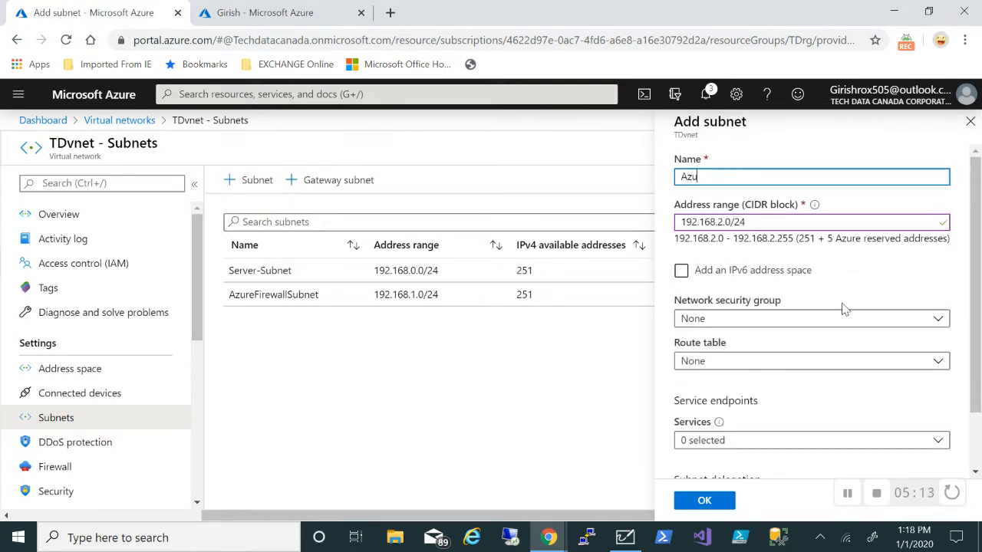
type("reBast")
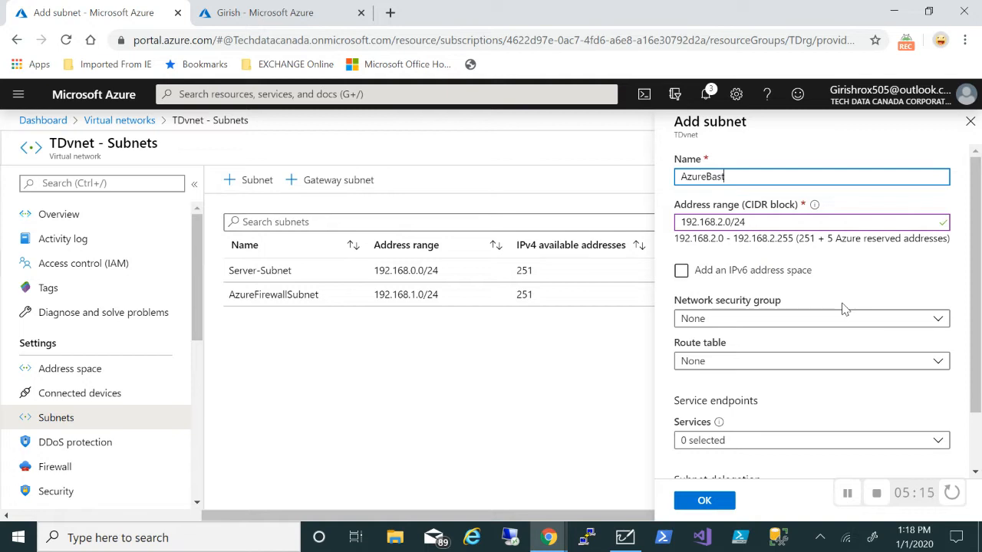
type("ionSubnet")
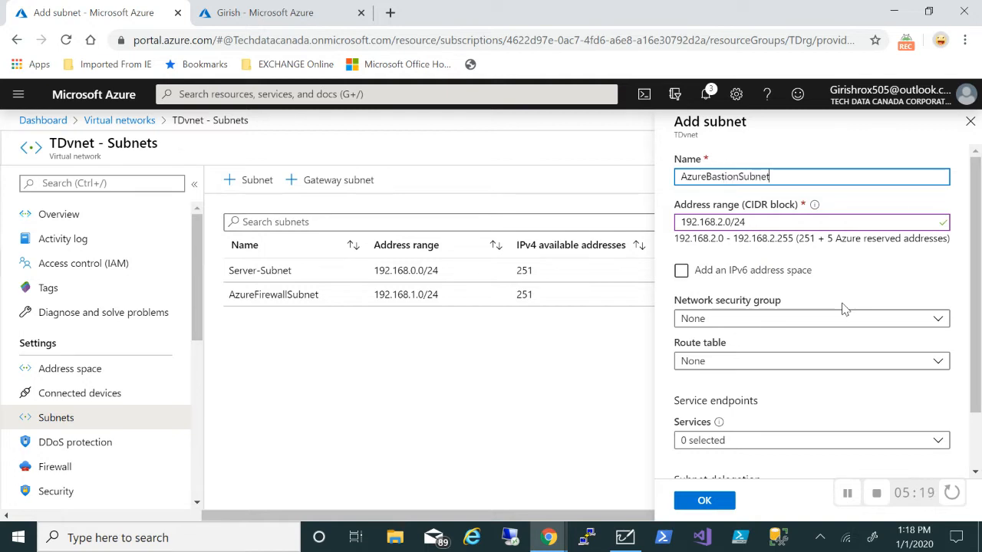
left_click(710, 507)
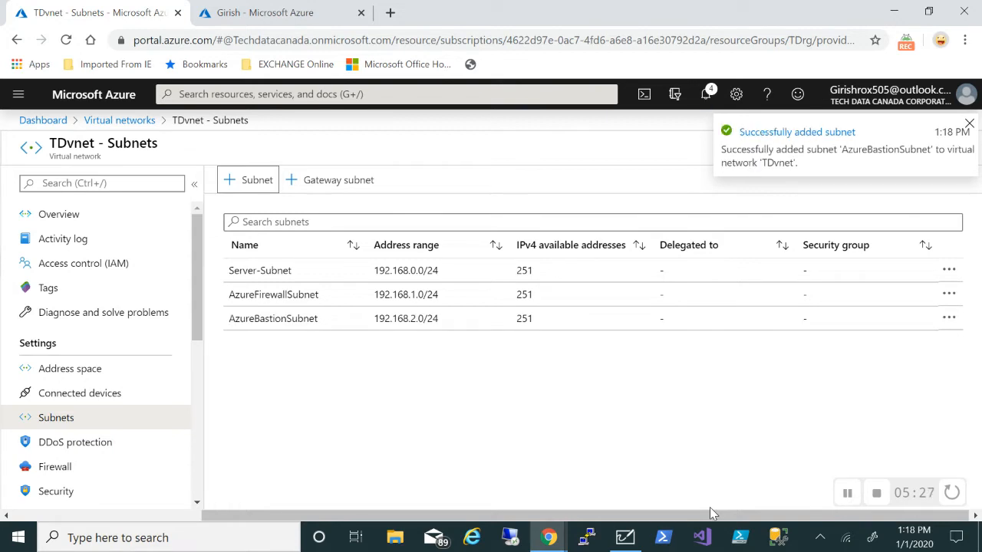
left_click(626, 537)
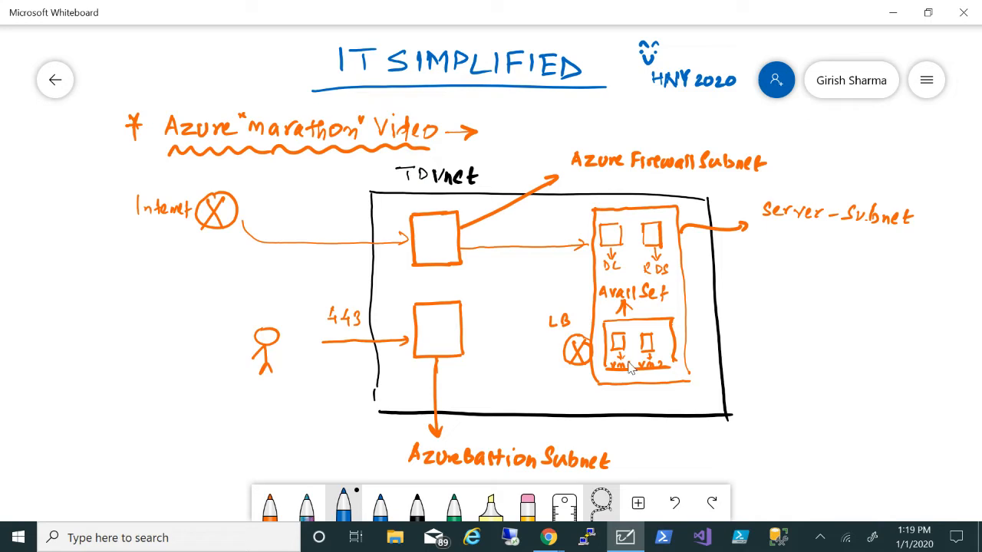
Write an orange 'I' before LB to make it ILB, then return to TDvnet's subnets
left_click(270, 506)
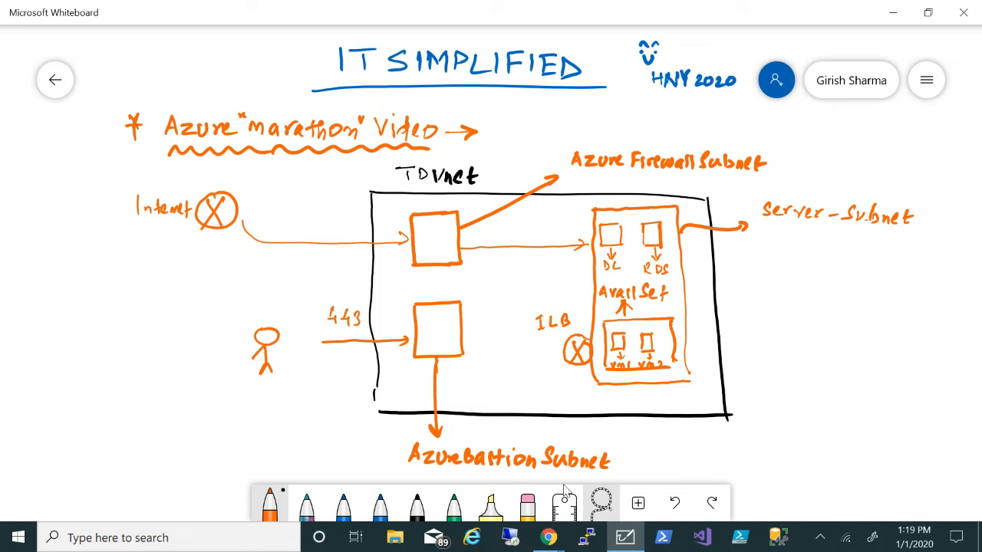
mouse_move(551, 543)
left_click(474, 476)
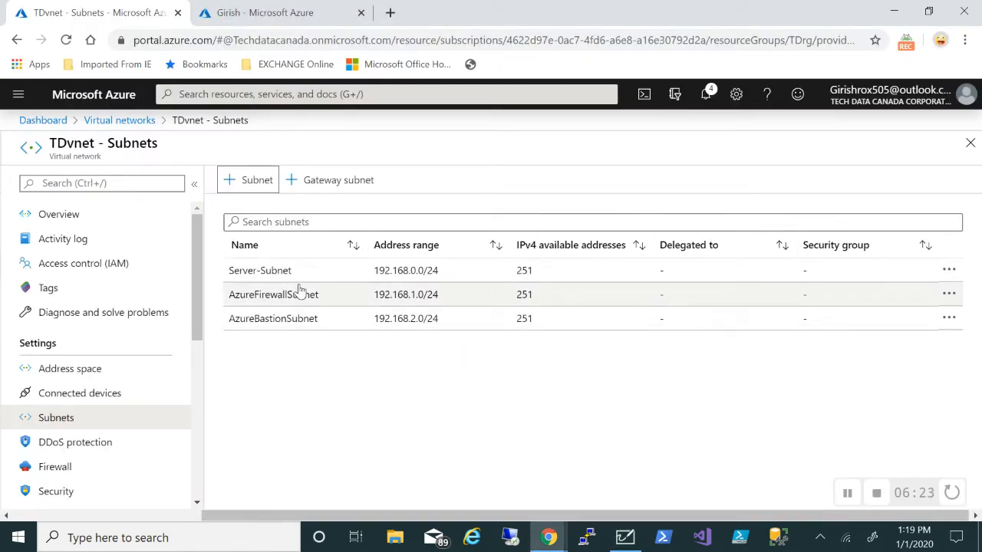
Search 'azure firewall' and start a new firewall from the Firewalls list
left_click(43, 121)
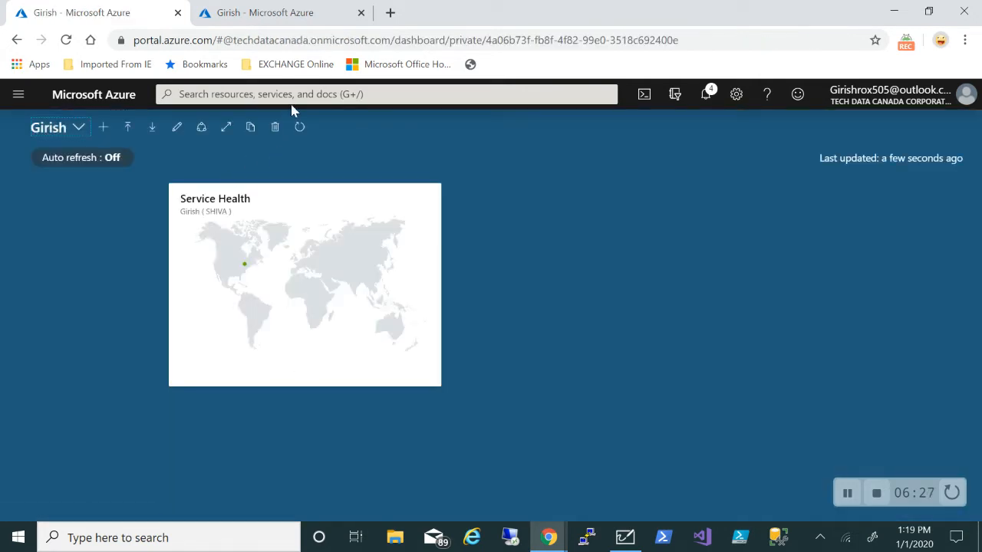
left_click(293, 96)
type("a")
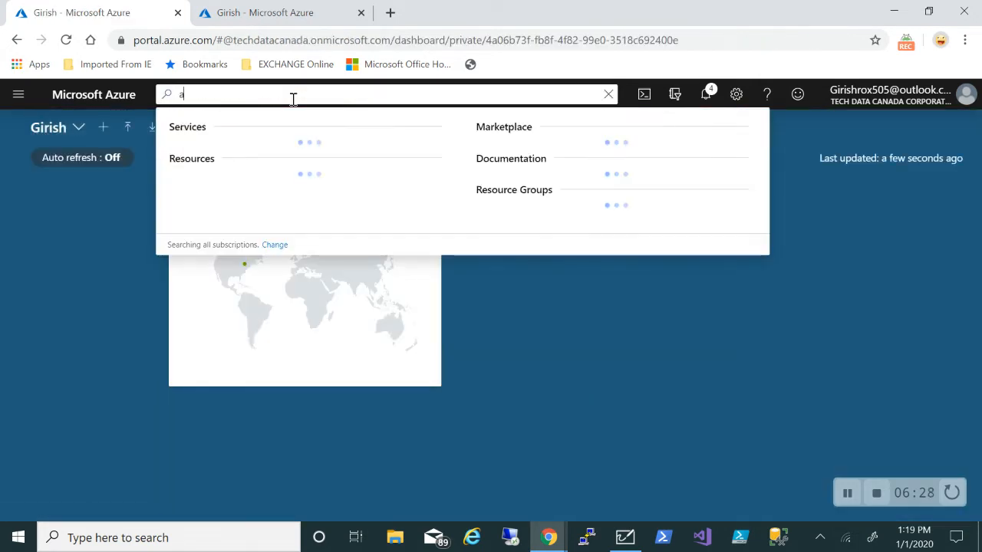
type("zure f")
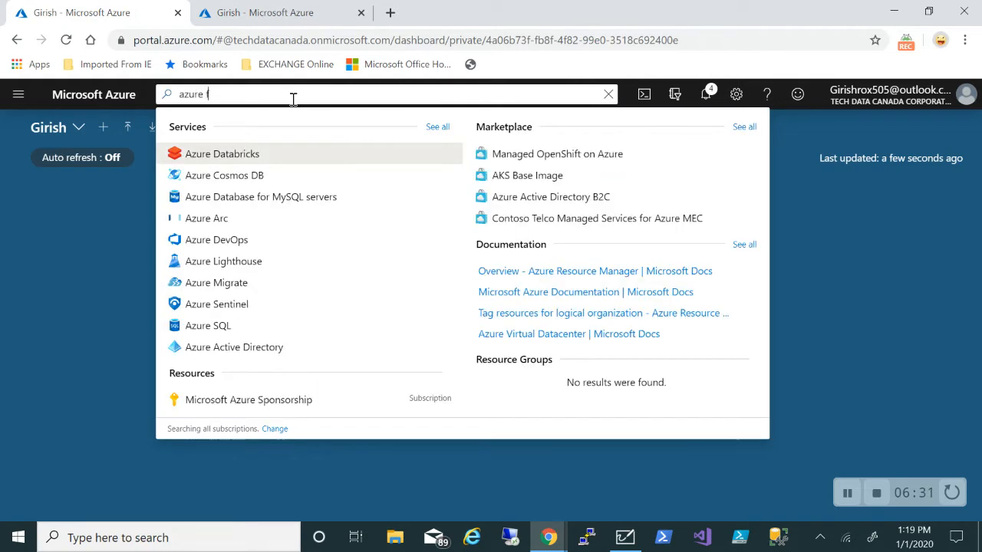
type("irewall")
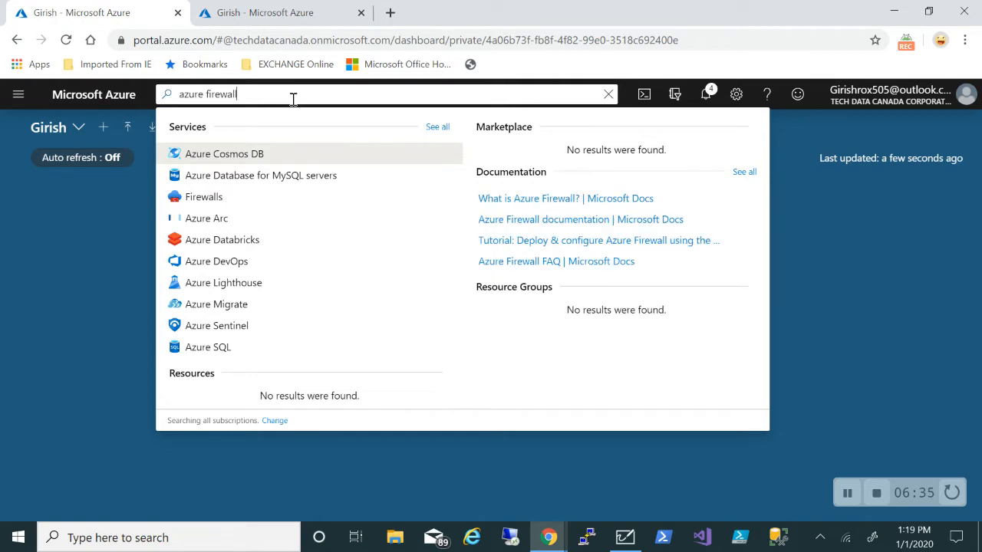
left_click(212, 196)
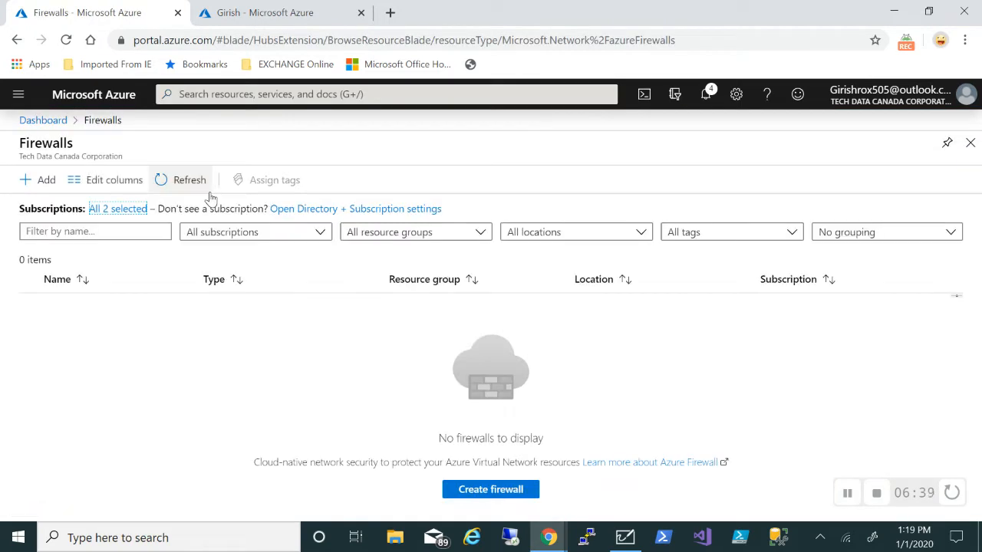
left_click(42, 178)
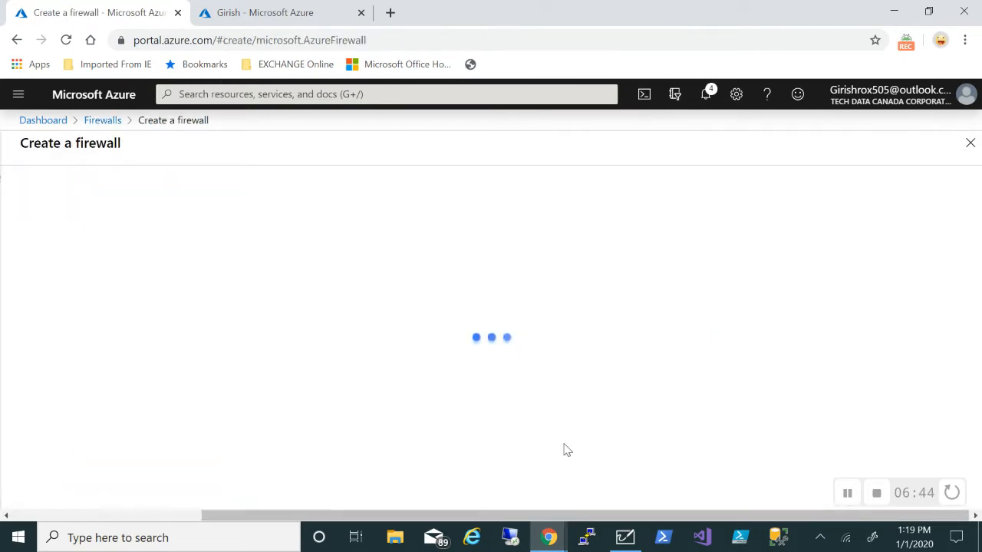
Place the new firewall in resource group TDrg and region East US
scroll(687, 407, "down", 1)
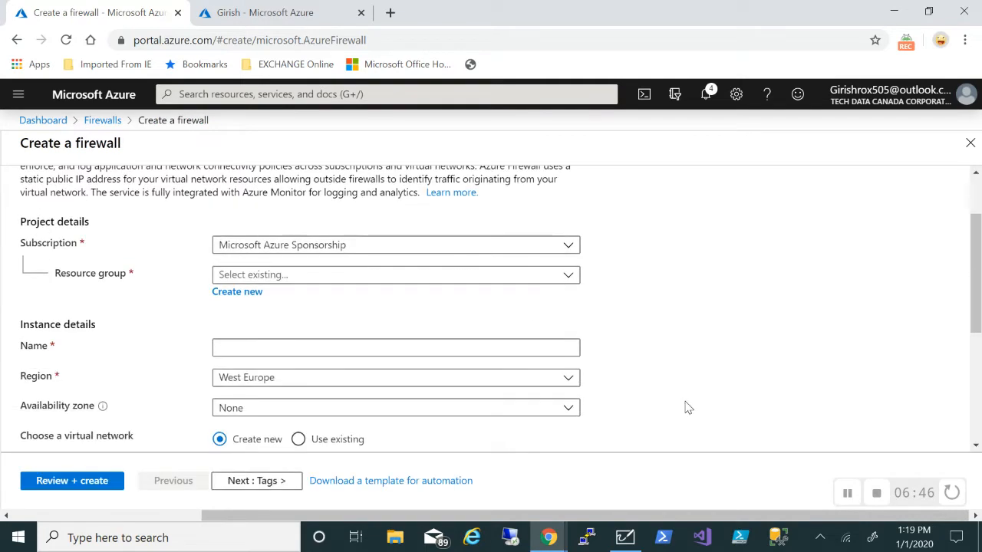
left_click(568, 282)
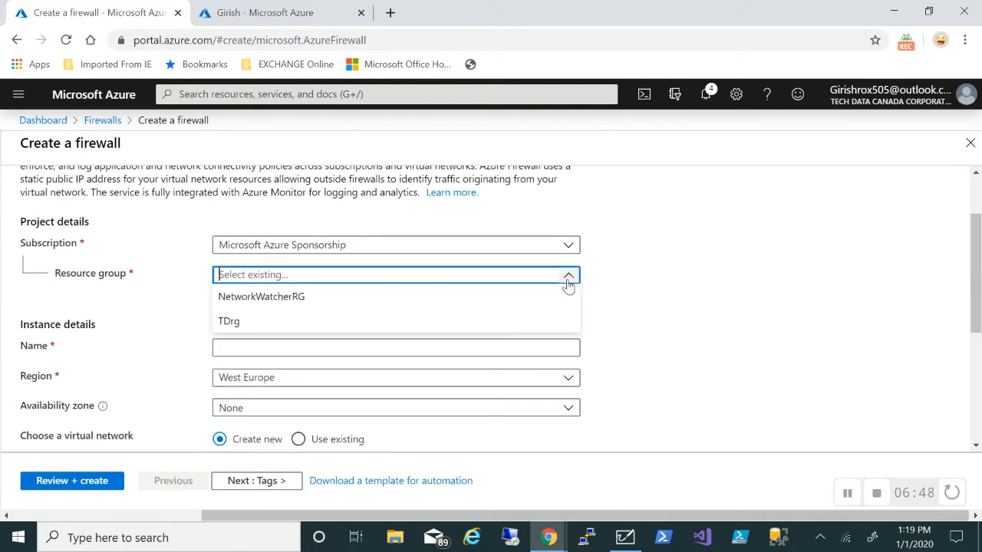
left_click(299, 327)
left_click(438, 342)
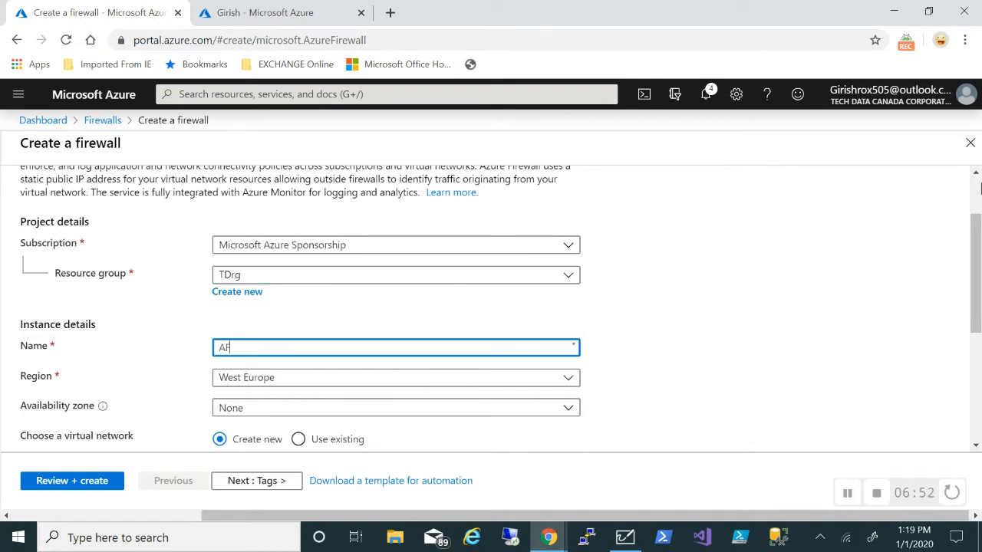
scroll(980, 188, "down", 1)
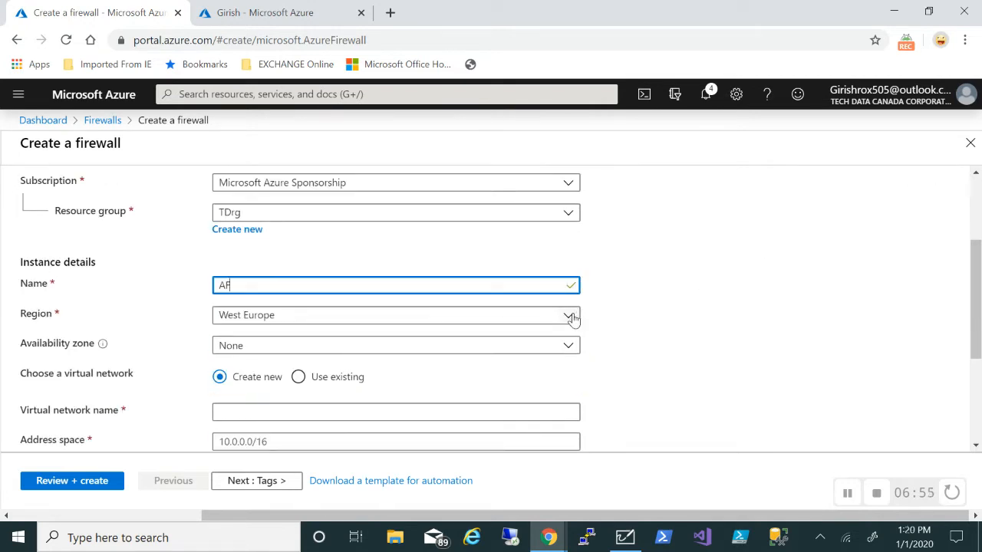
left_click(570, 318)
scroll(349, 397, "up", 4)
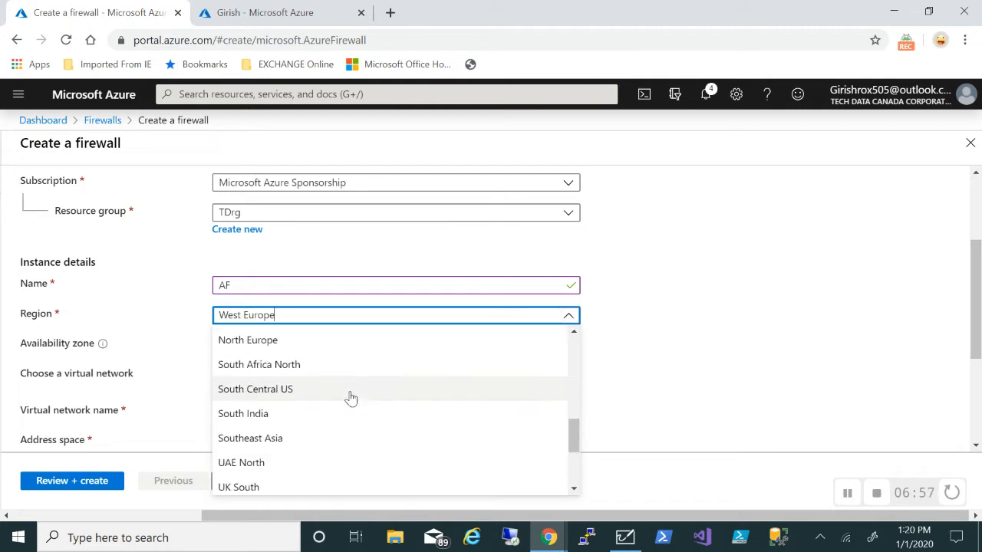
scroll(350, 398, "up", 2)
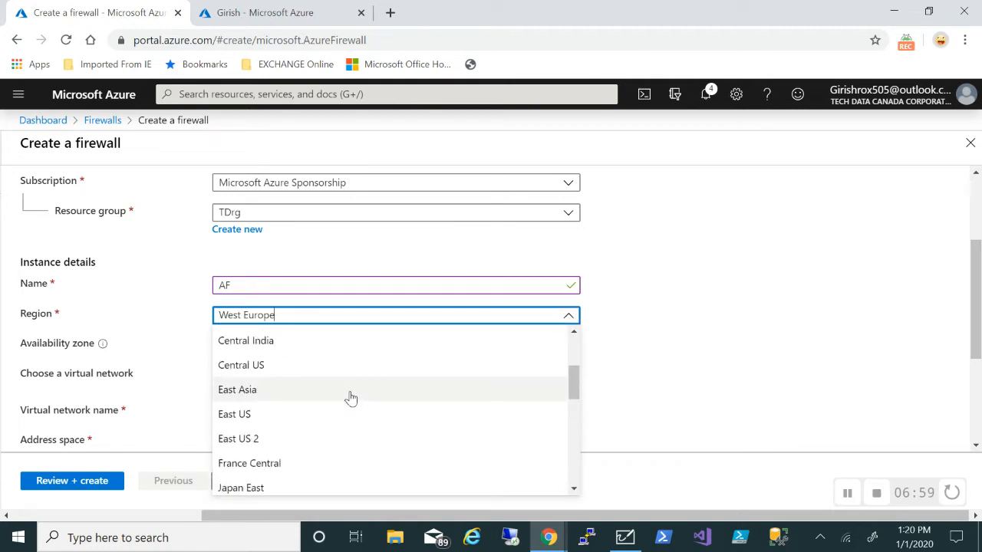
left_click(330, 417)
Attach the firewall to existing network TDvnet and search public IPs for 'AF', finding none
scroll(699, 351, "down", 1)
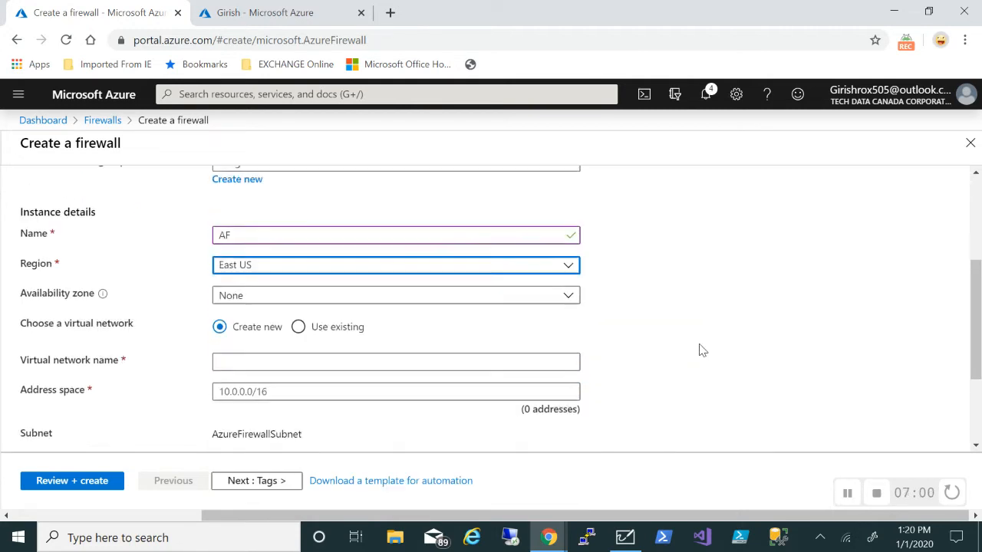
scroll(499, 329, "down", 1)
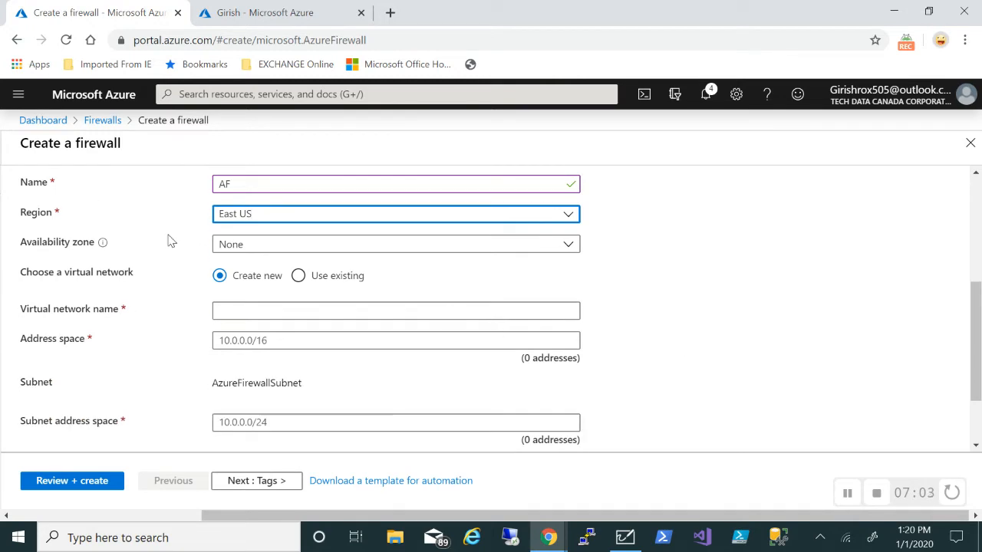
left_click(299, 277)
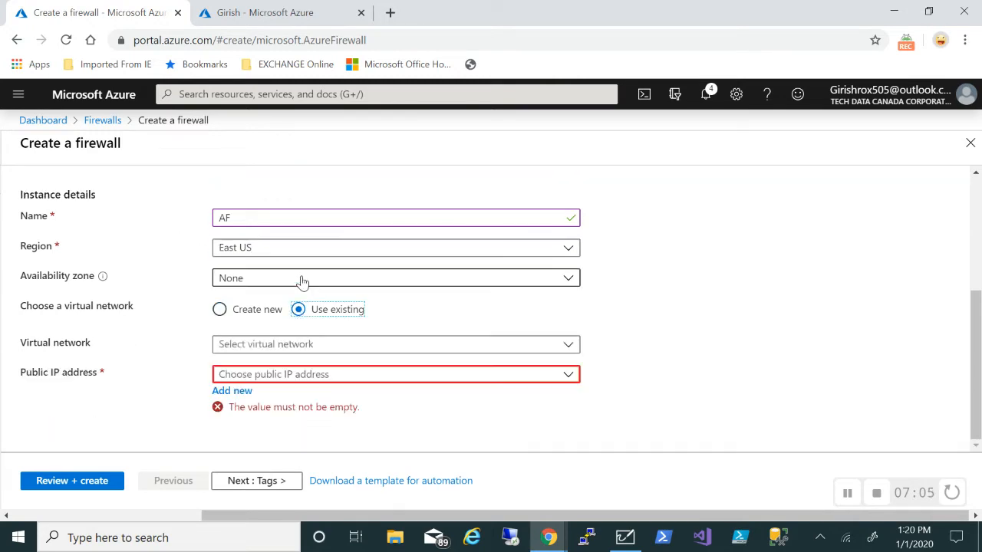
left_click(551, 343)
left_click(262, 369)
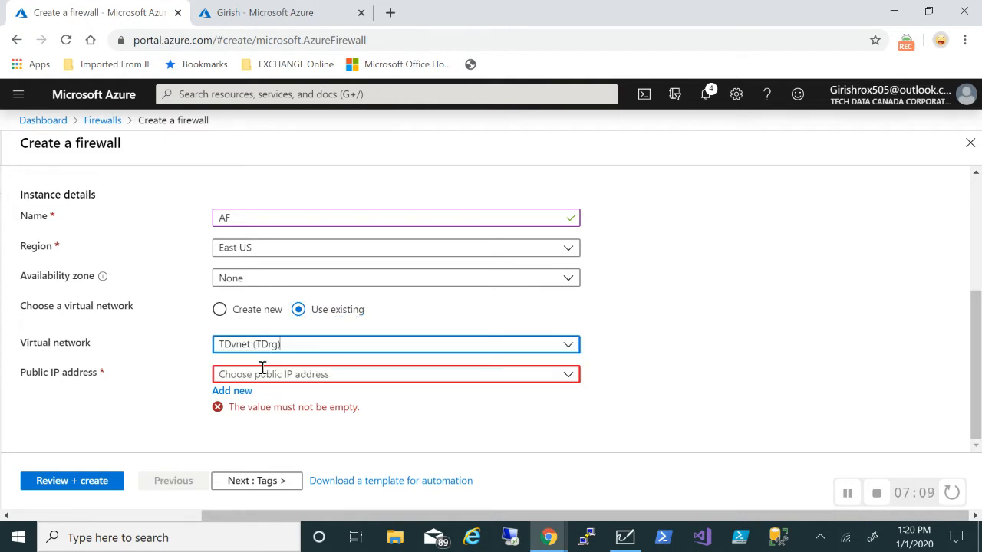
left_click(477, 377)
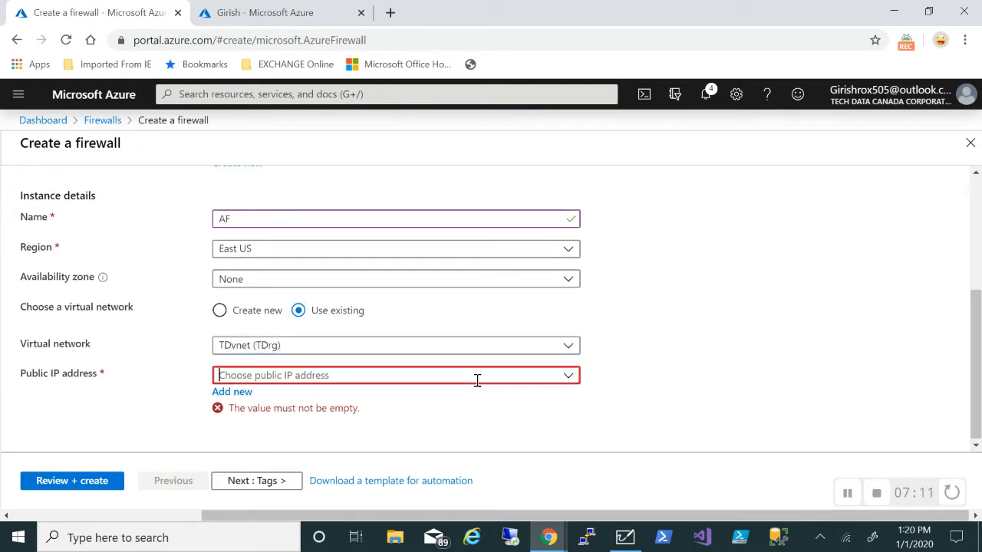
type("AF-PIP")
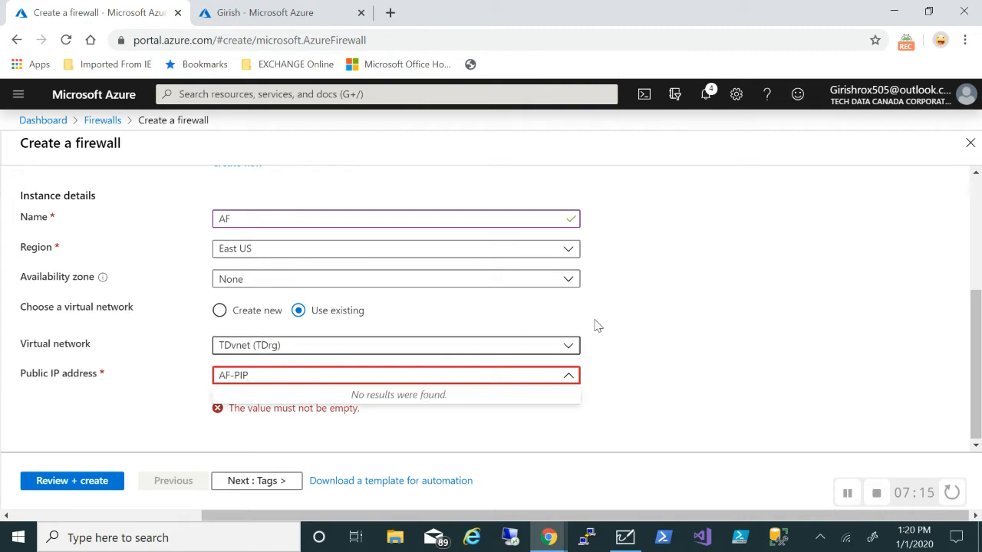
left_click(739, 359)
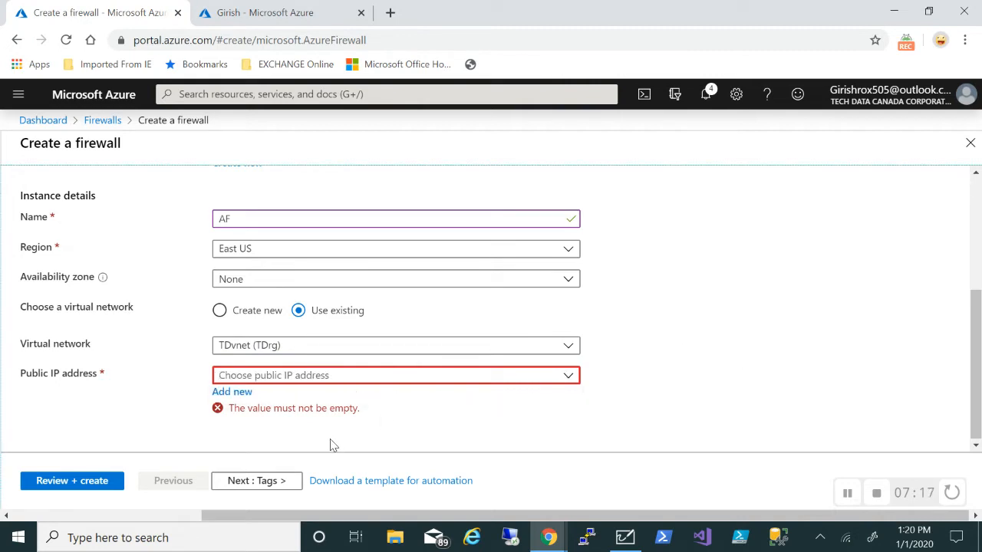
Create public IP AF-PIP for the firewall and run Review + create validation
left_click(233, 391)
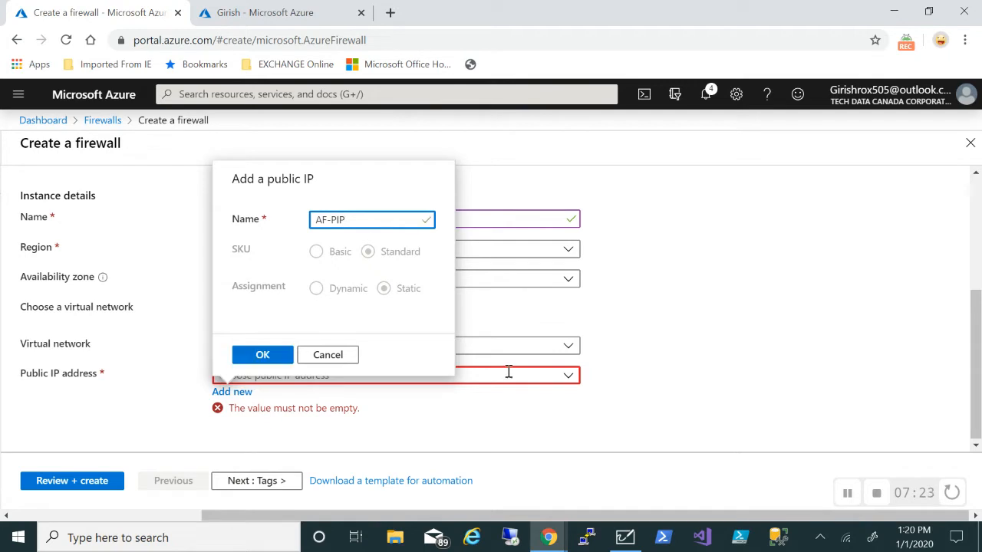
left_click(278, 357)
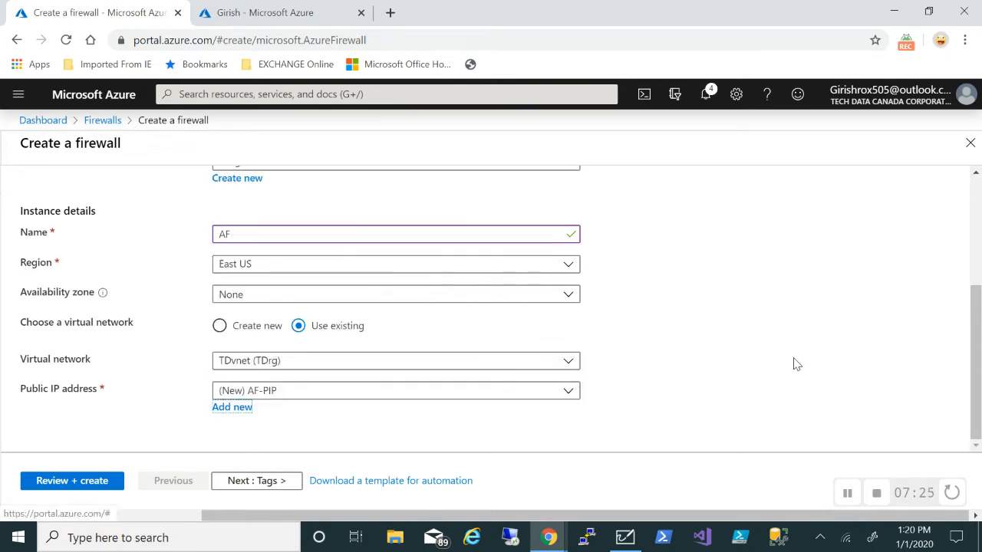
left_click(91, 480)
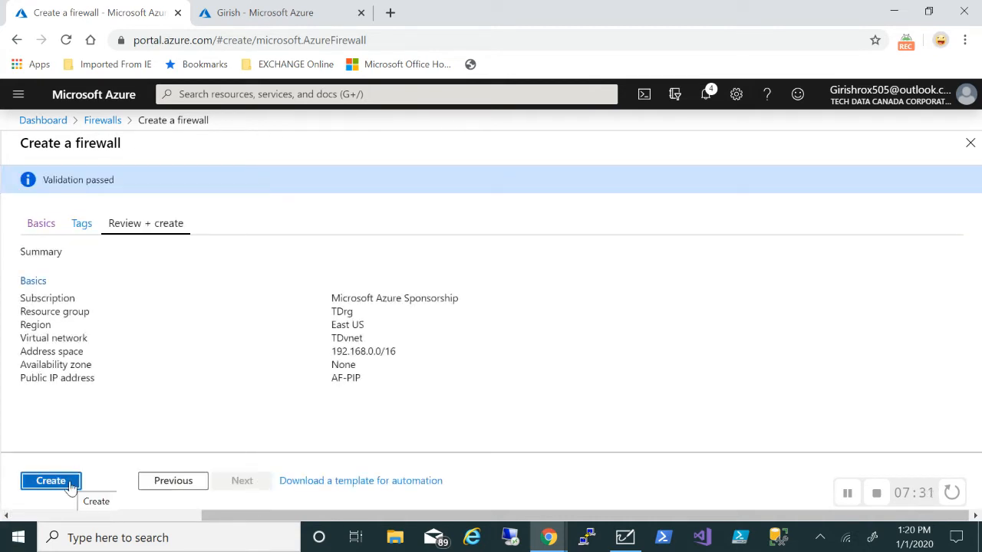
Submit the AF firewall deployment and go back to the dashboard
left_click(76, 483)
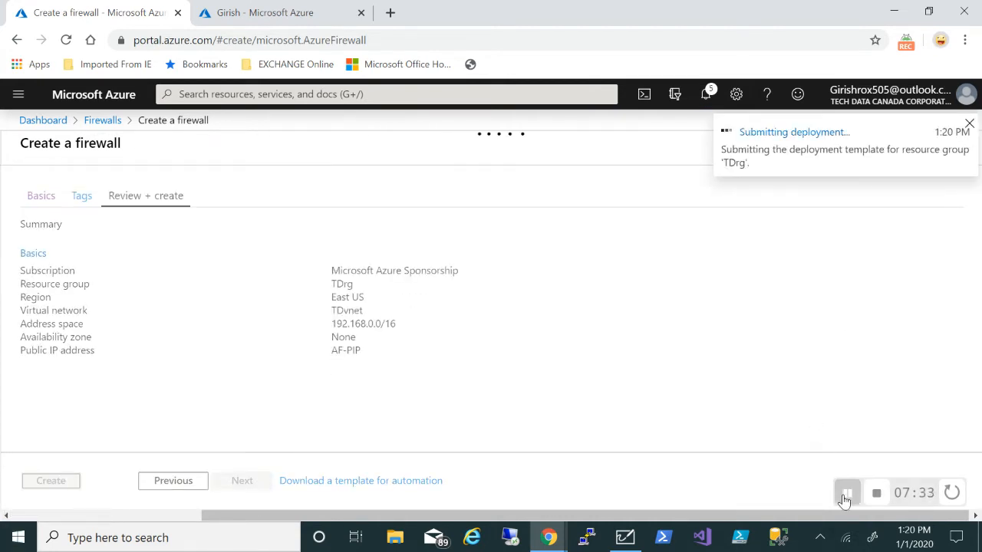
left_click(847, 493)
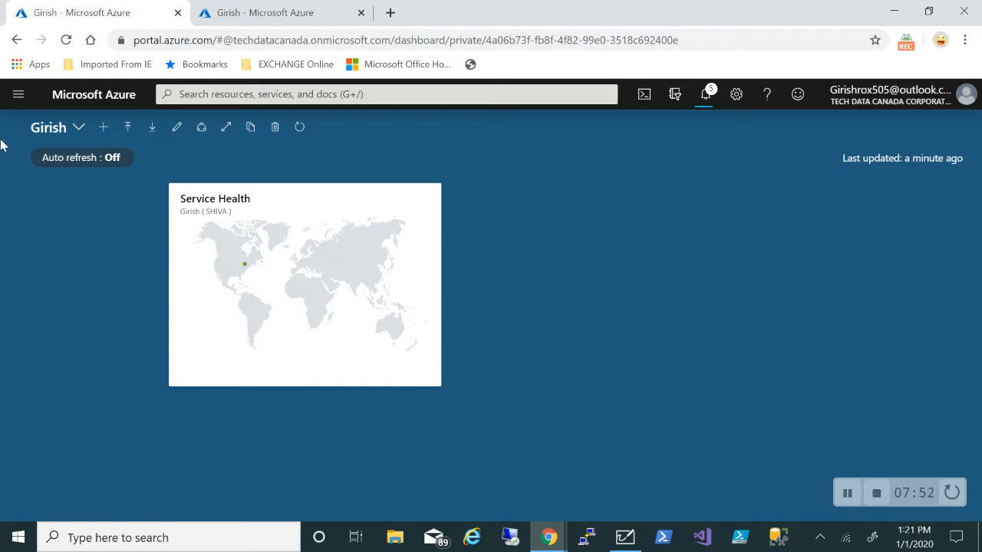
Start a new virtual machine named DC in resource group TDrg
left_click(19, 95)
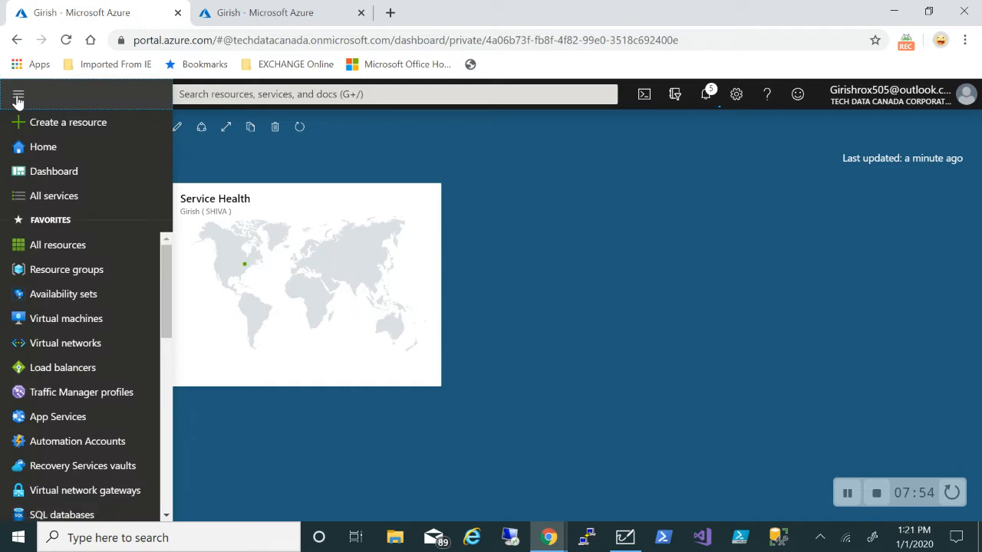
left_click(61, 321)
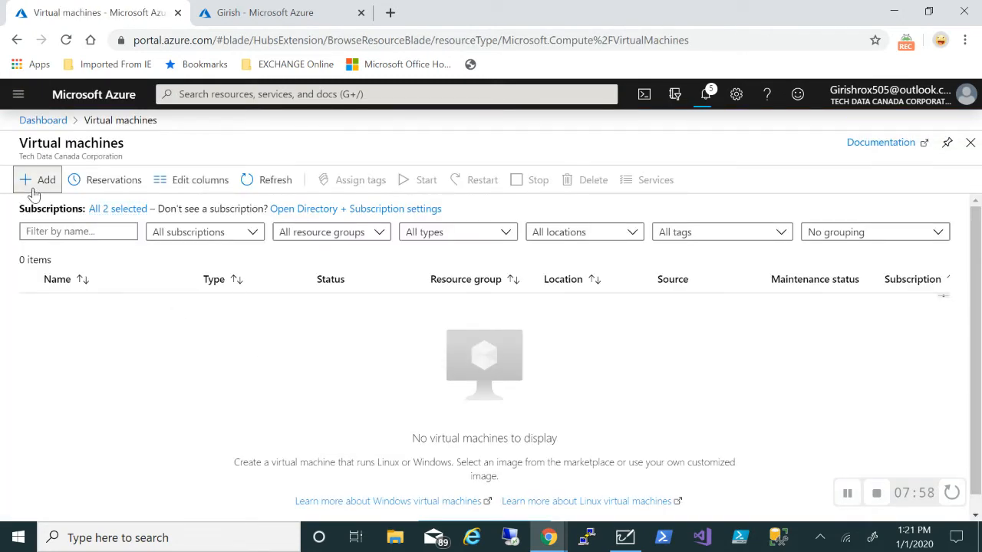
left_click(36, 185)
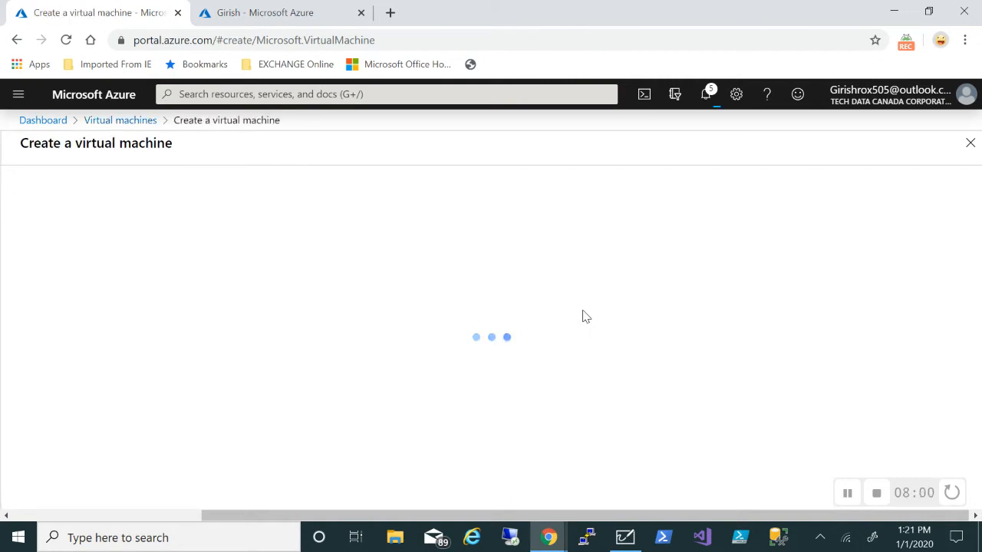
scroll(583, 314, "down", 2)
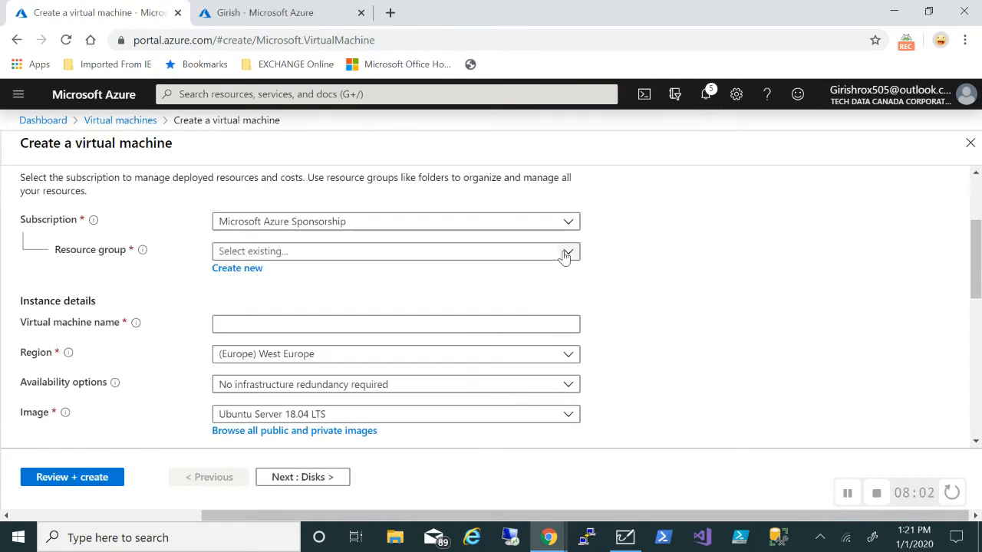
left_click(565, 253)
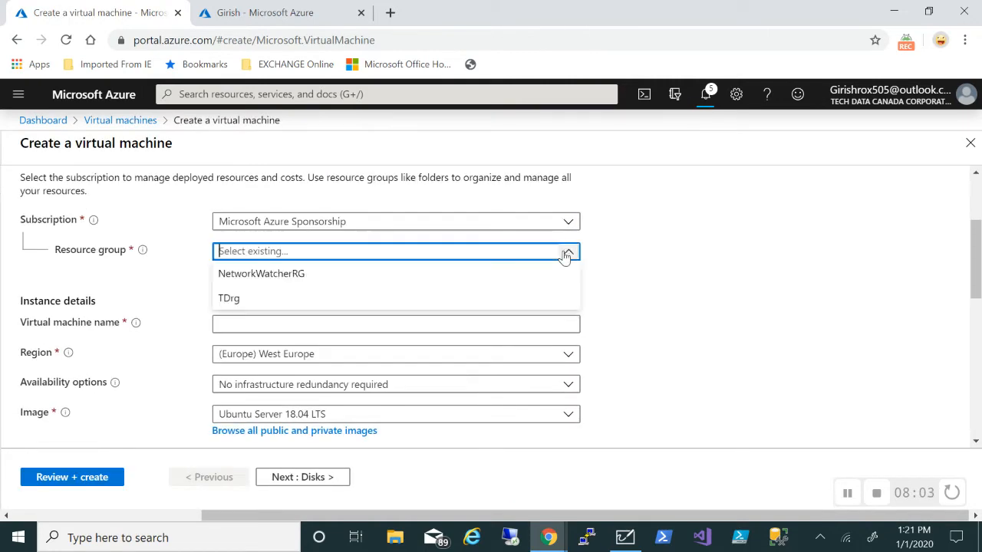
left_click(246, 306)
left_click(285, 325)
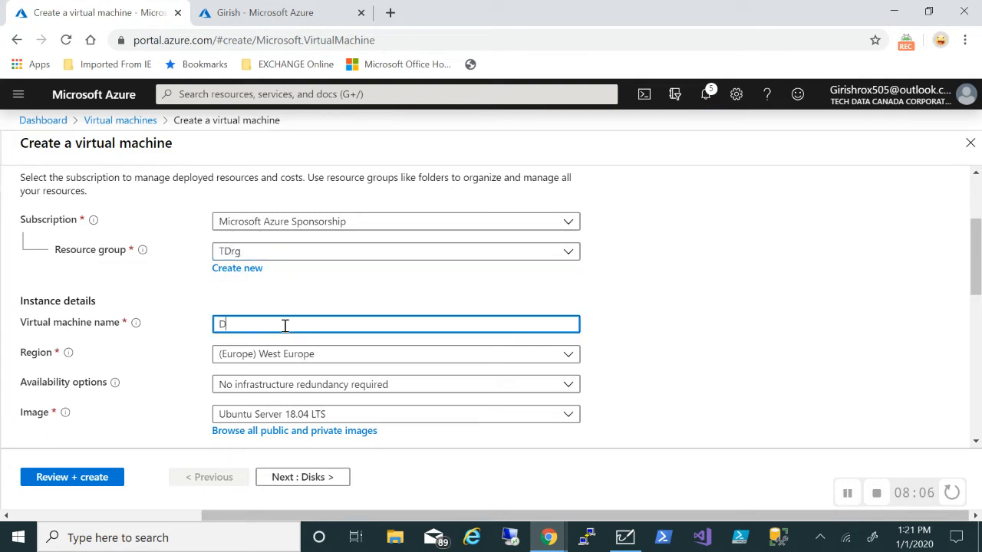
scroll(285, 325, "down", 2)
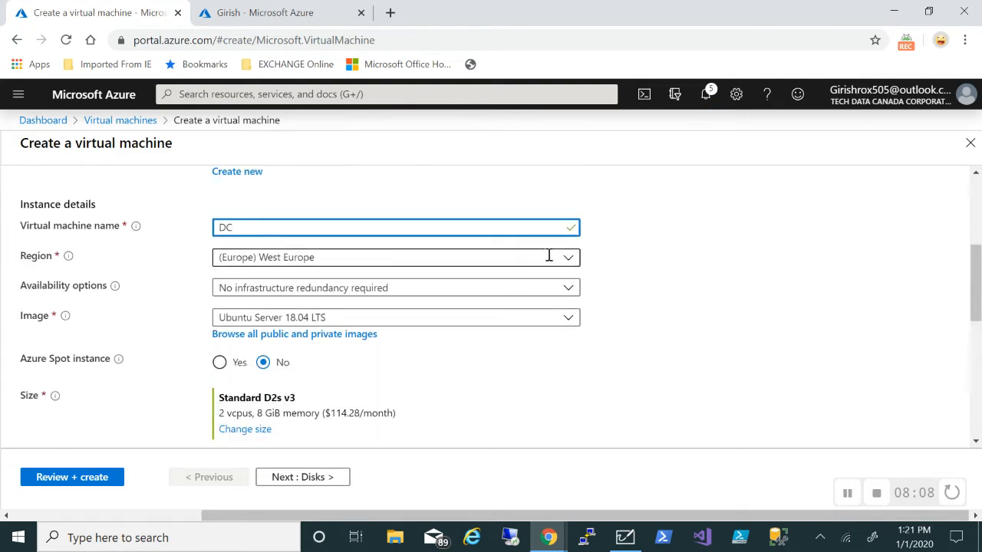
Set the VM region to (US) East US and image to Windows Server 2019 Datacenter
left_click(551, 256)
scroll(372, 338, "up", 3)
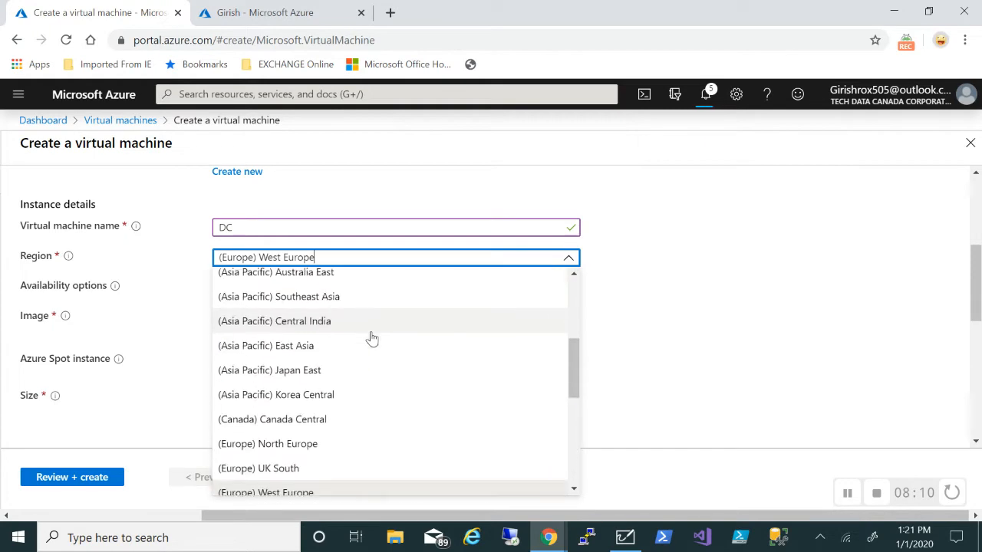
scroll(372, 338, "up", 5)
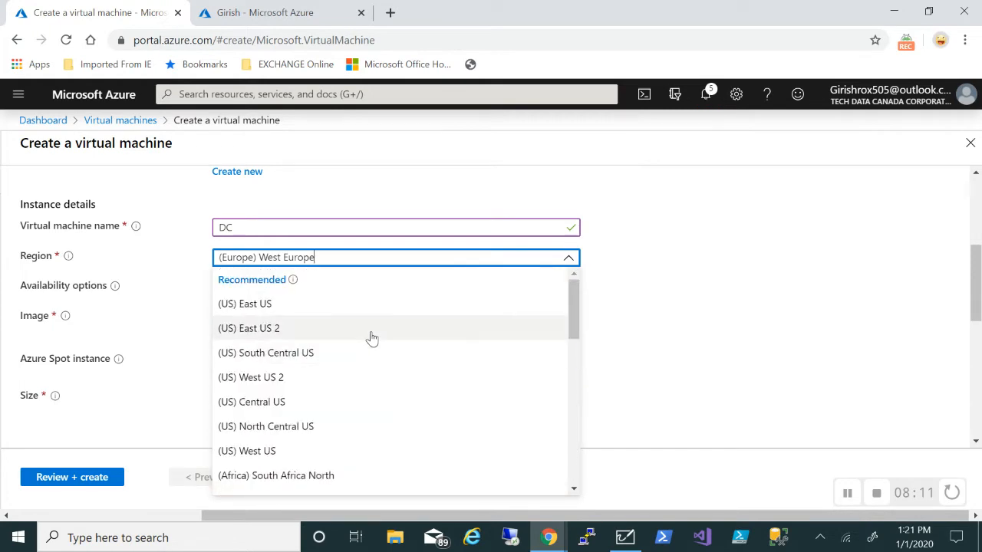
left_click(318, 300)
scroll(726, 313, "down", 1)
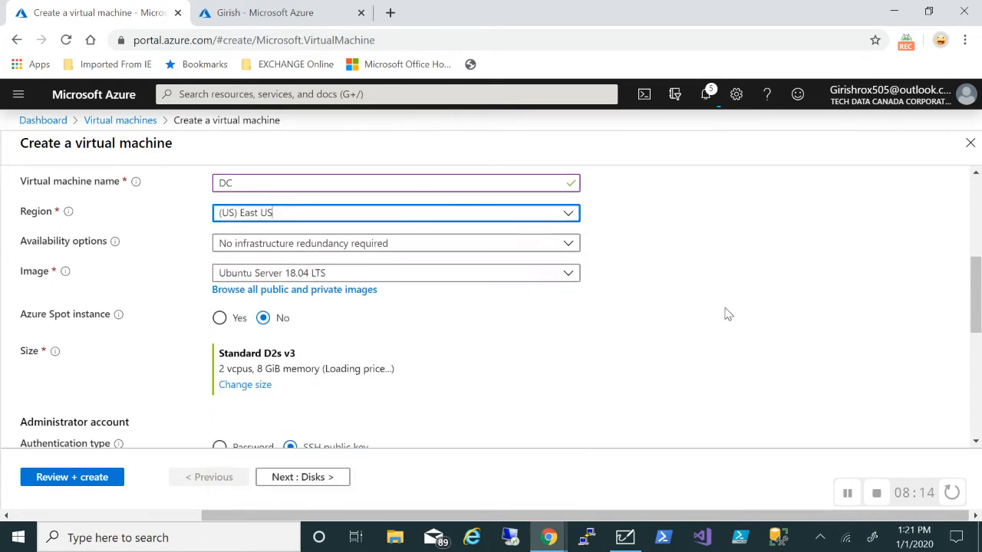
left_click(563, 280)
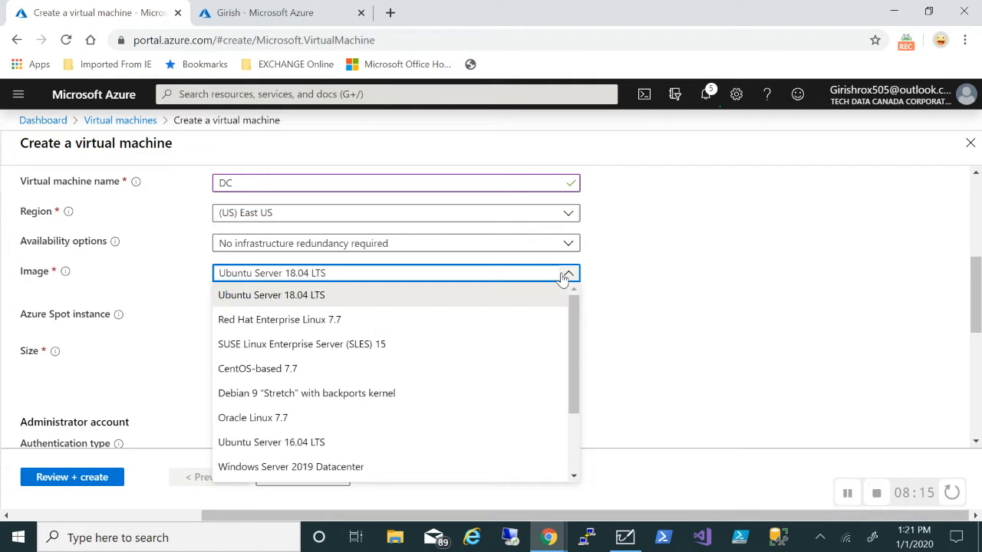
left_click(282, 476)
scroll(645, 321, "down", 1)
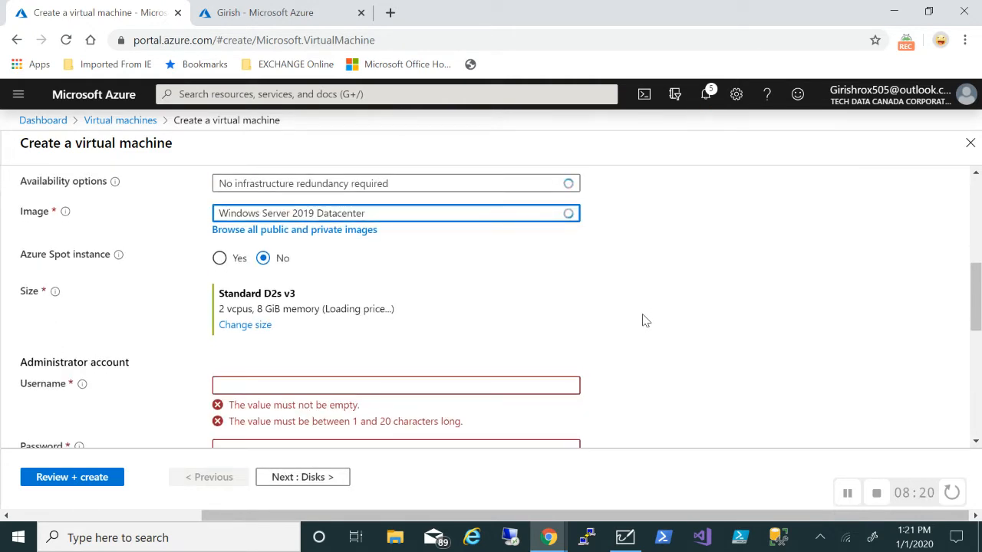
scroll(644, 321, "down", 1)
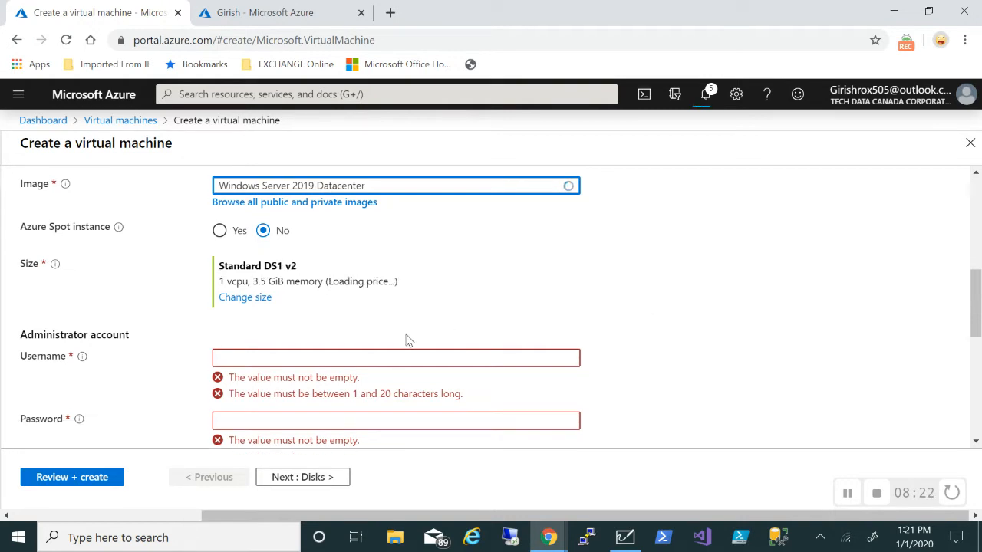
Enter the DC administrator username and password, then confirm the password
left_click(343, 358)
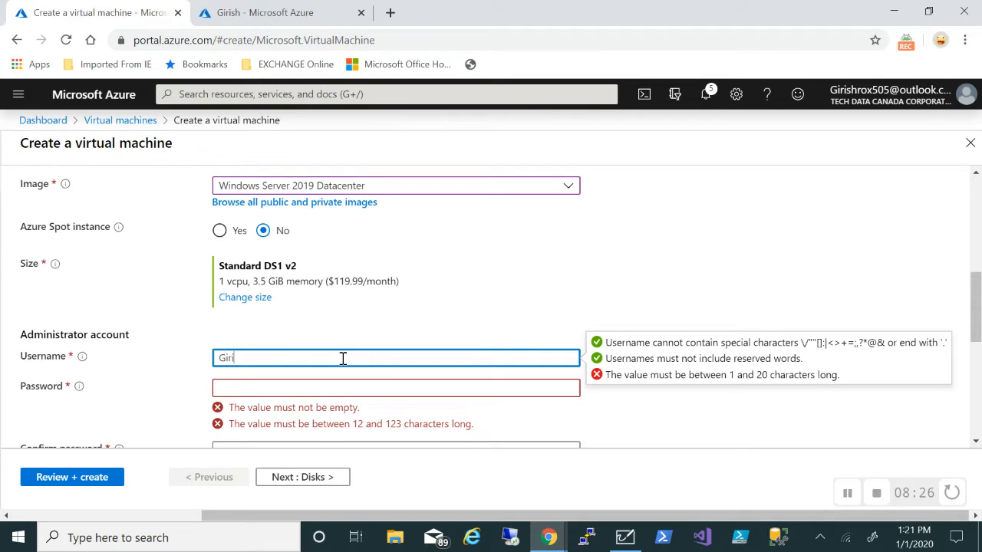
key("Tab")
type("P•")
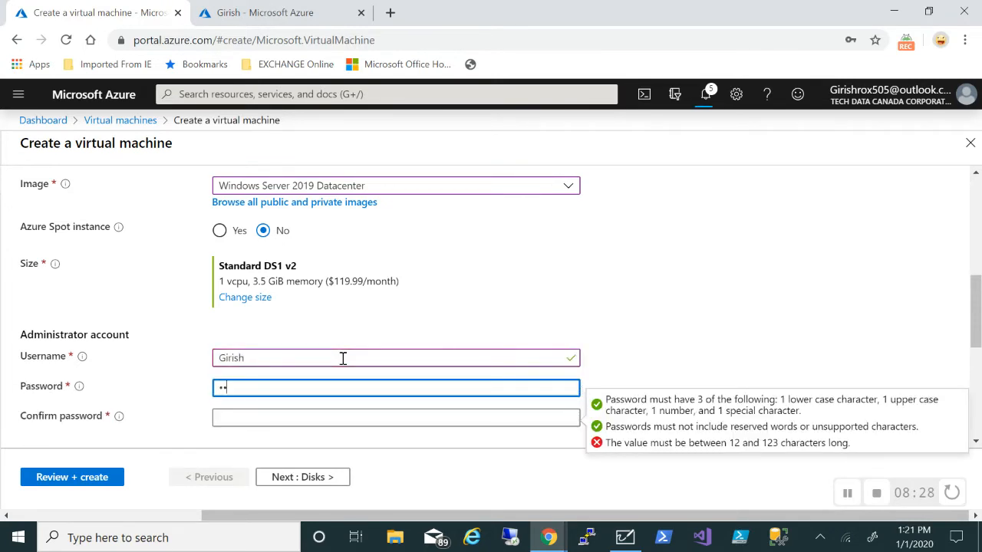
type("••••")
left_click(331, 425)
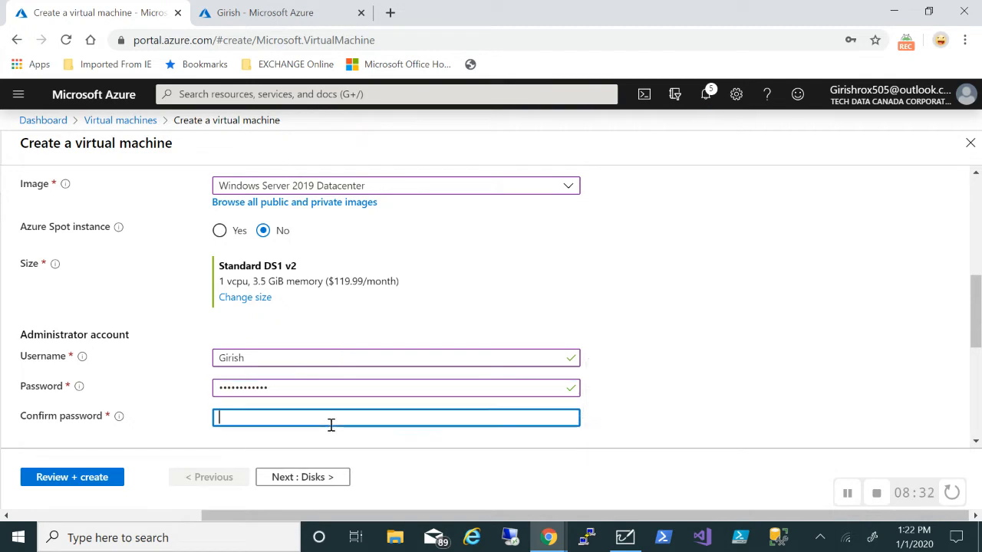
type("•••••")
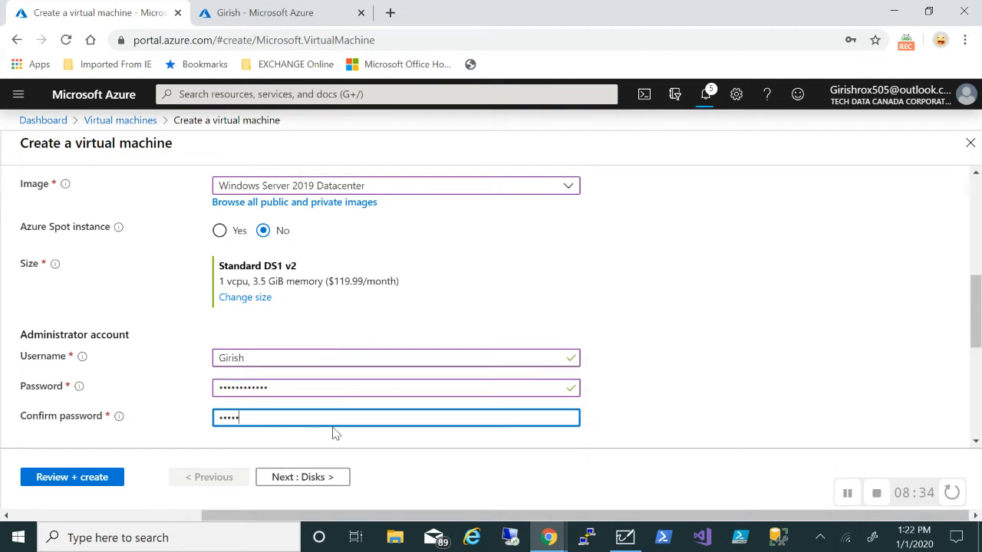
type("•••••••")
Set public inbound ports to None for the DC machine
scroll(635, 363, "down", 3)
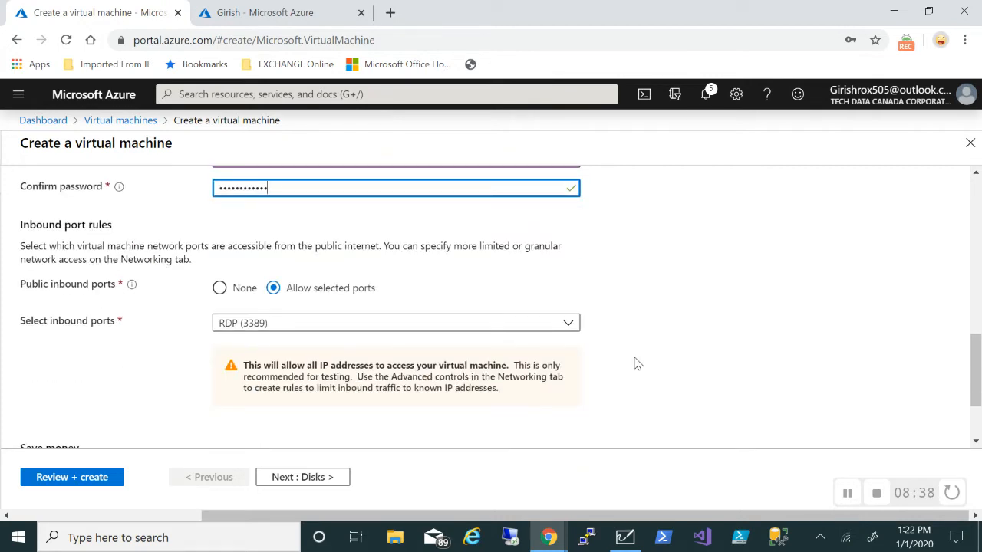
left_click(221, 295)
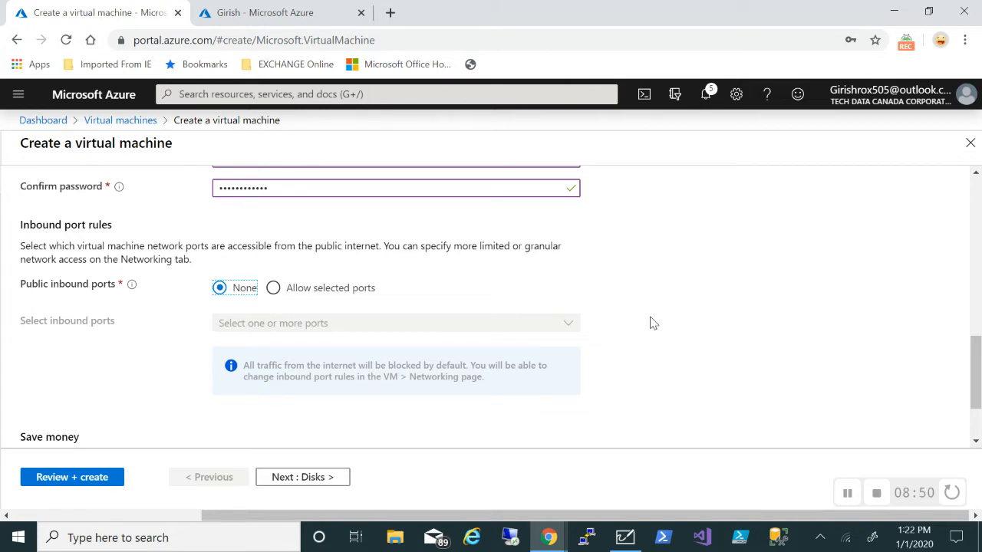
scroll(651, 323, "down", 2)
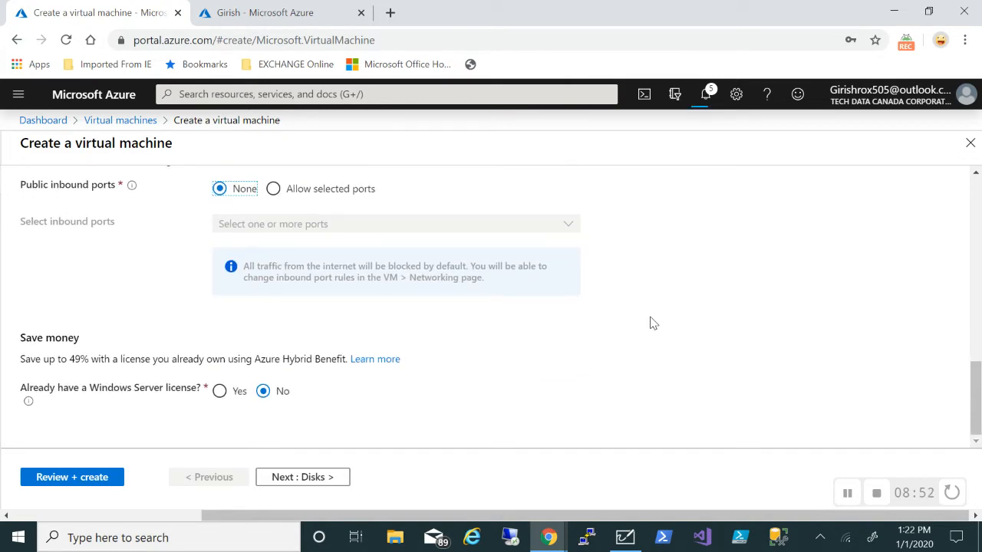
scroll(651, 323, "up", 1)
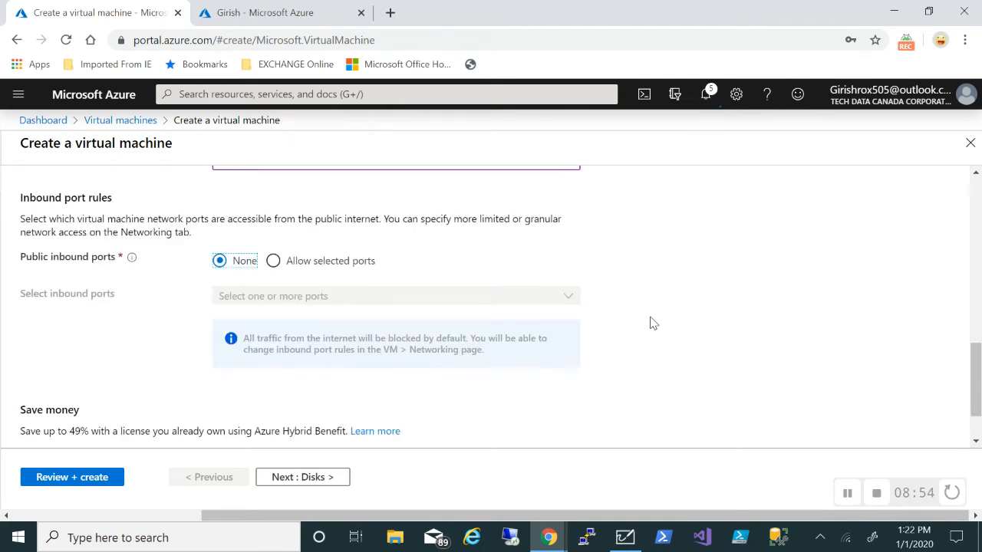
scroll(651, 323, "up", 2)
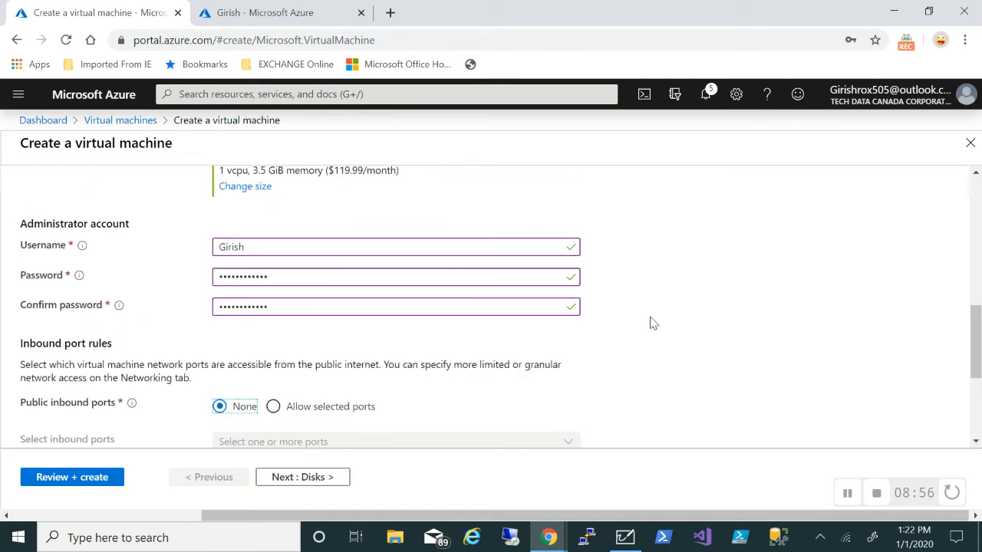
scroll(651, 323, "down", 3)
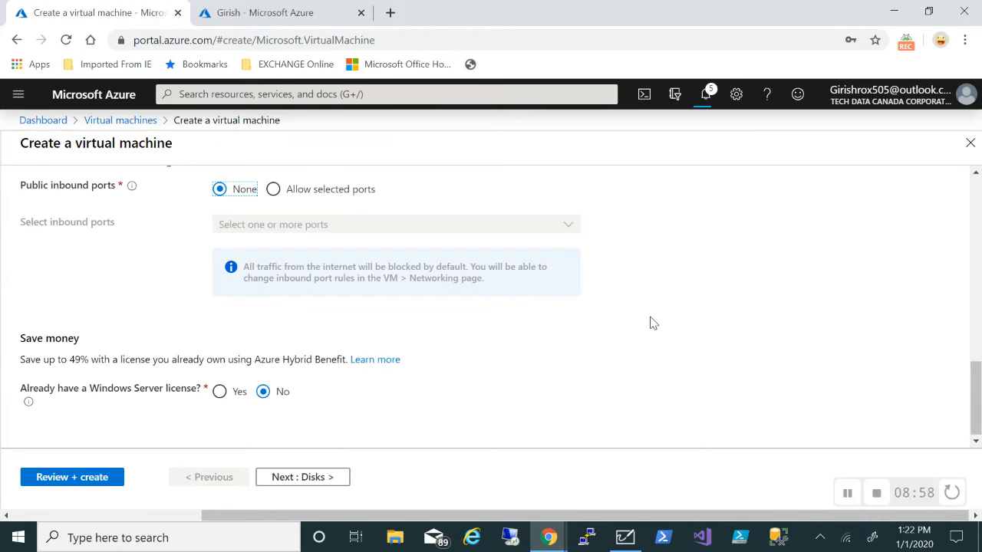
scroll(505, 361, "up", 4)
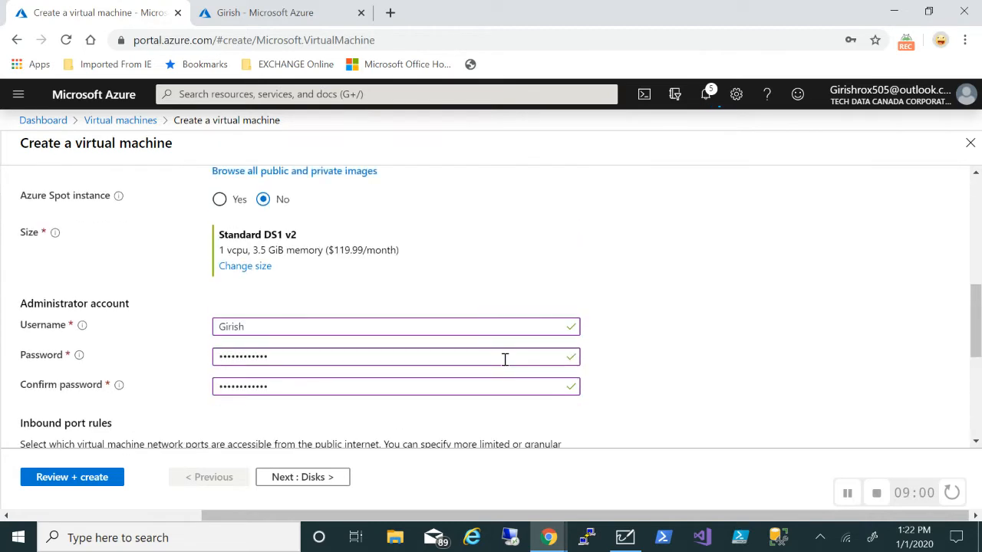
scroll(505, 360, "up", 3)
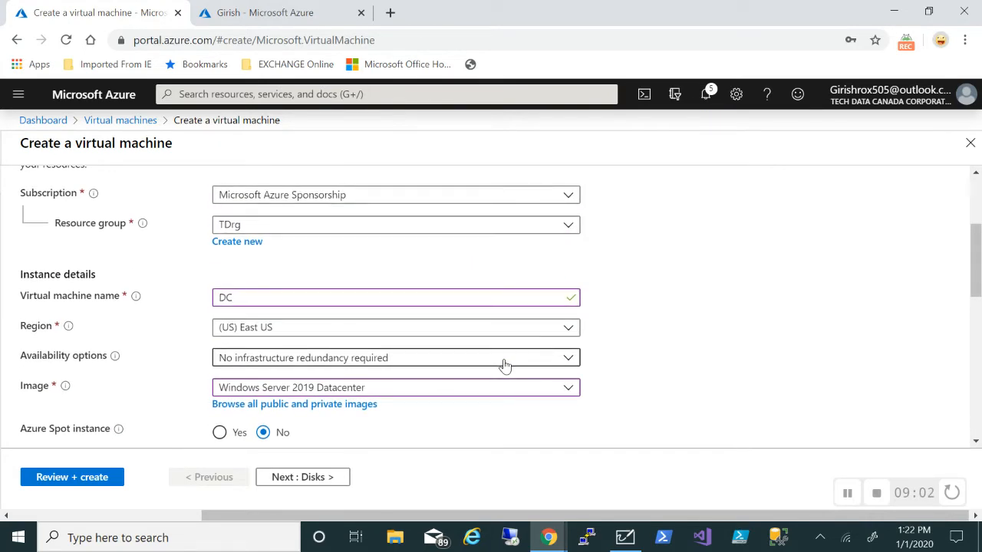
scroll(505, 365, "down", 7)
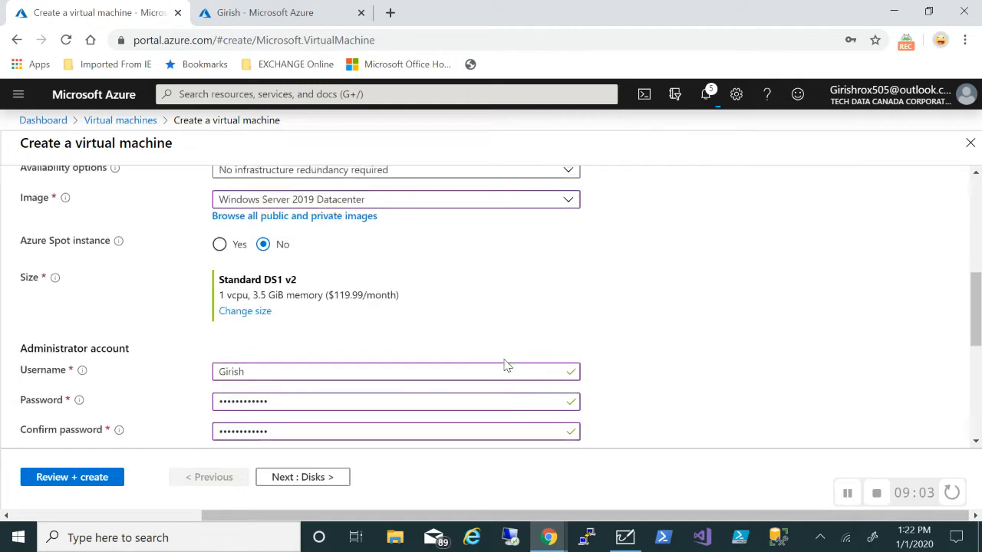
Continue past the Disks tab, keeping Premium SSD, to Networking
left_click(303, 482)
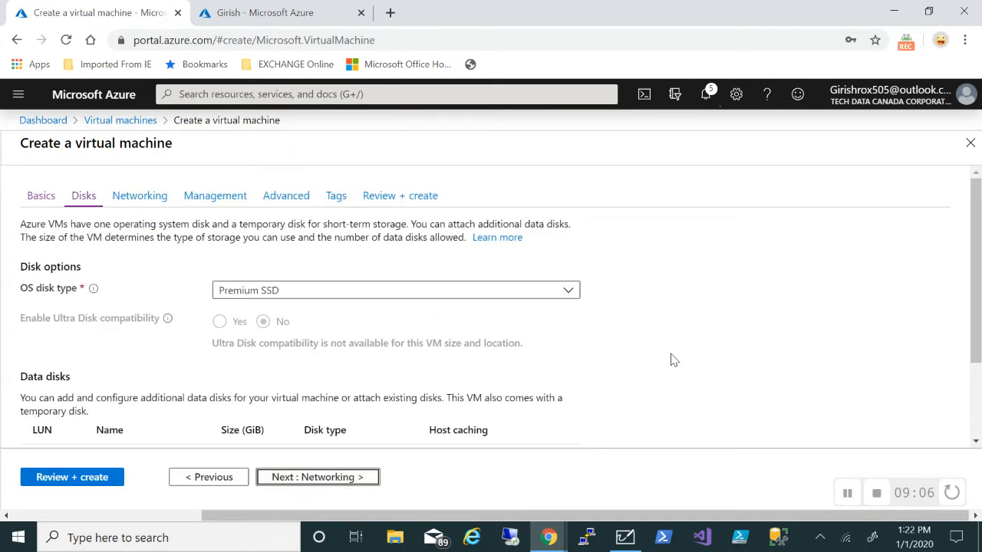
scroll(674, 360, "down", 2)
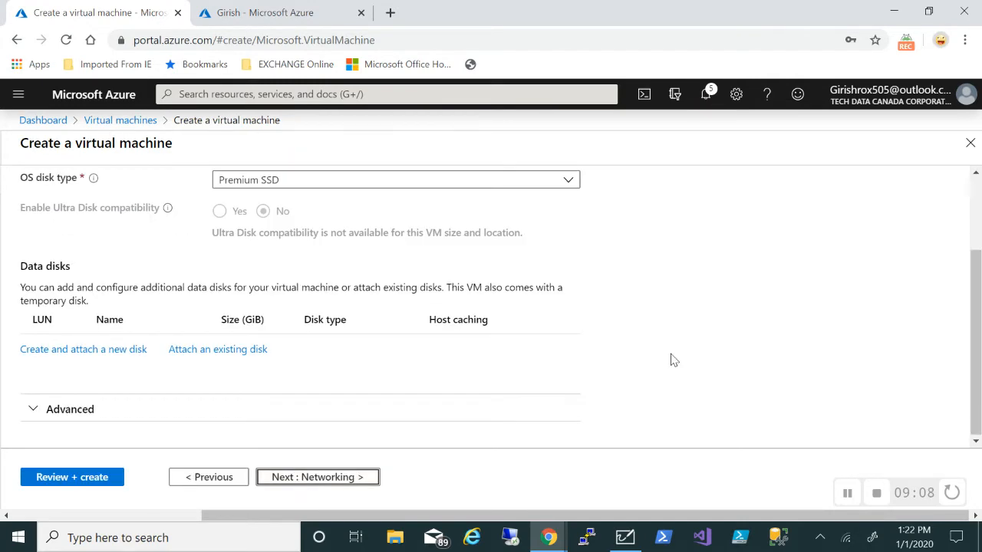
left_click(323, 485)
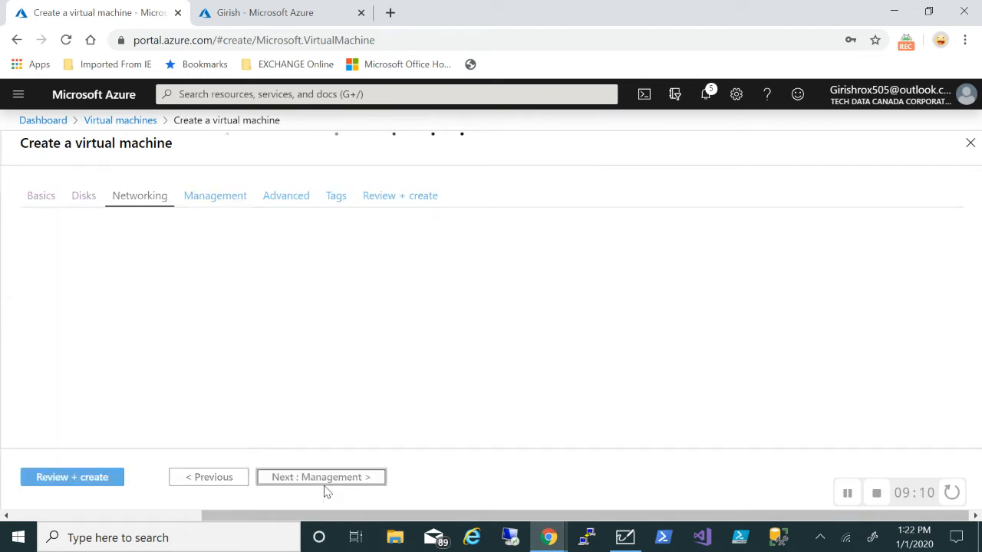
Set DC's Public IP to None on TDvnet's Server-Subnet and review the remaining networking options
scroll(645, 366, "down", 2)
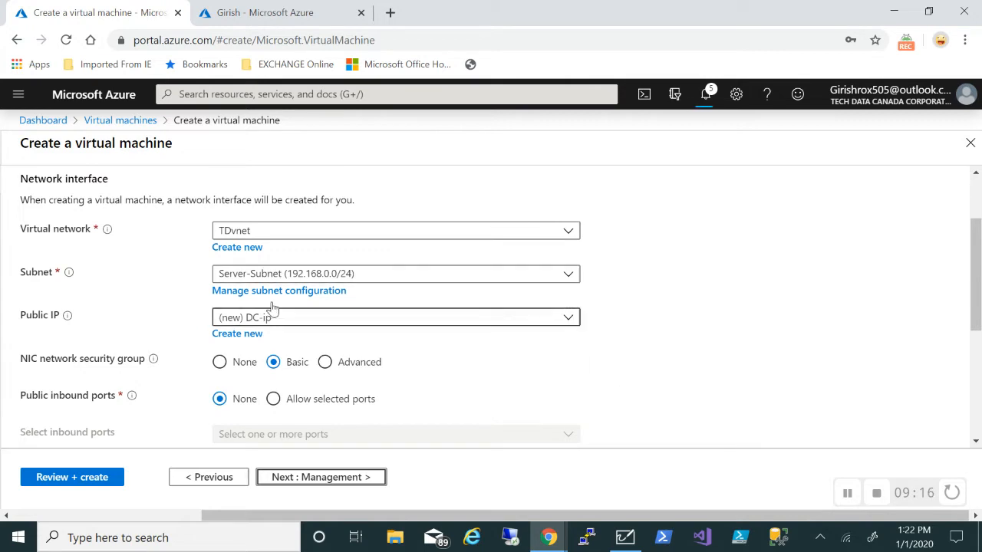
scroll(704, 296, "down", 1)
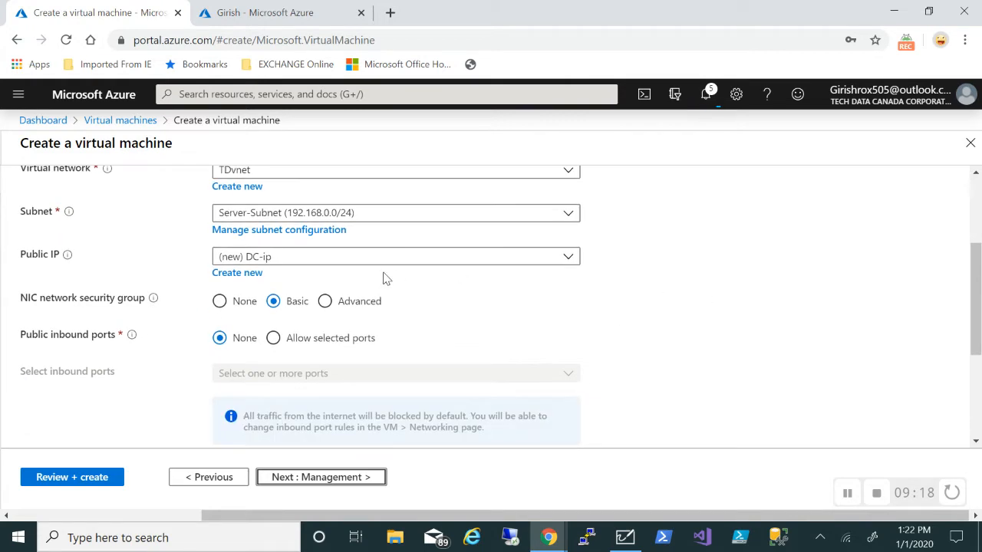
left_click(552, 258)
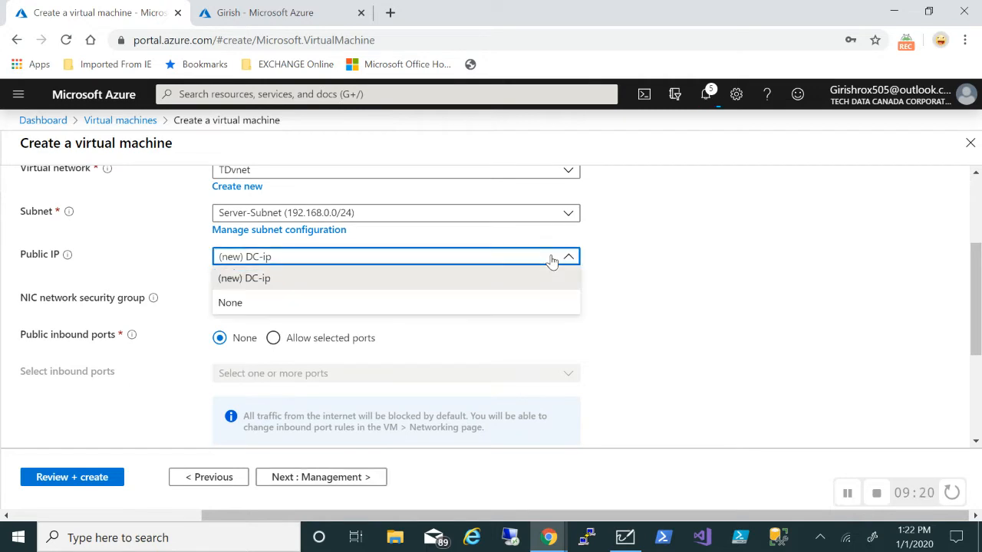
left_click(257, 303)
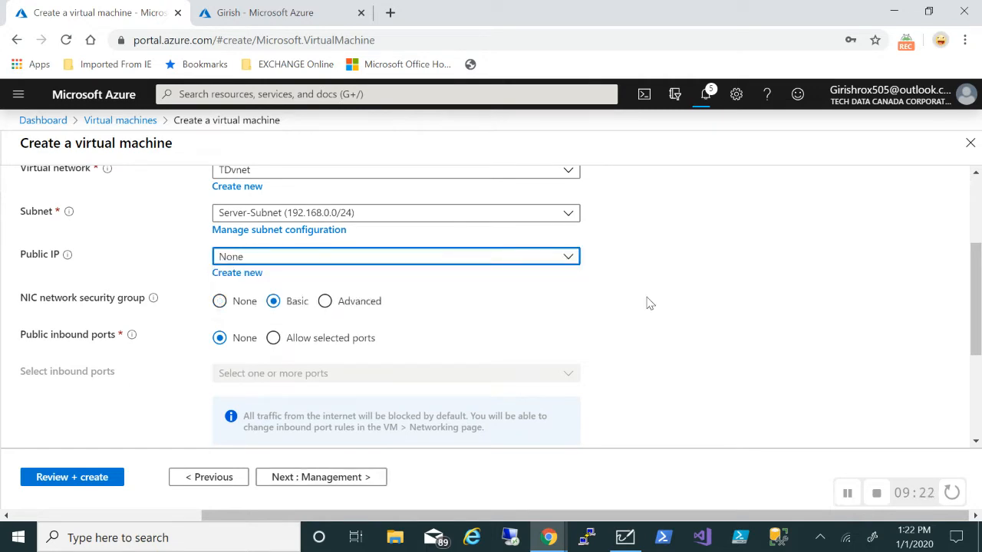
scroll(646, 303, "down", 1)
scroll(647, 303, "down", 2)
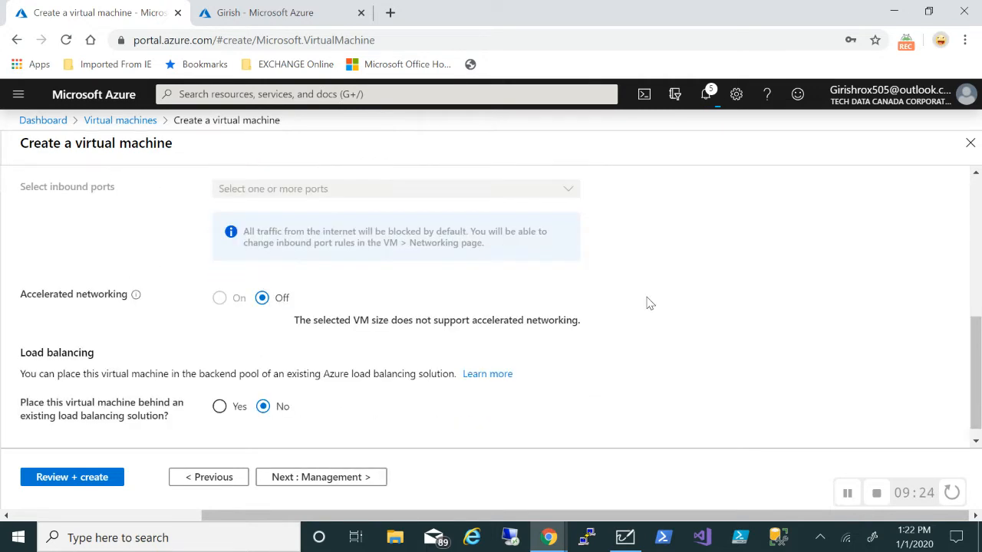
Turn boot diagnostics Off under Management, then review and create the DC VM
left_click(340, 479)
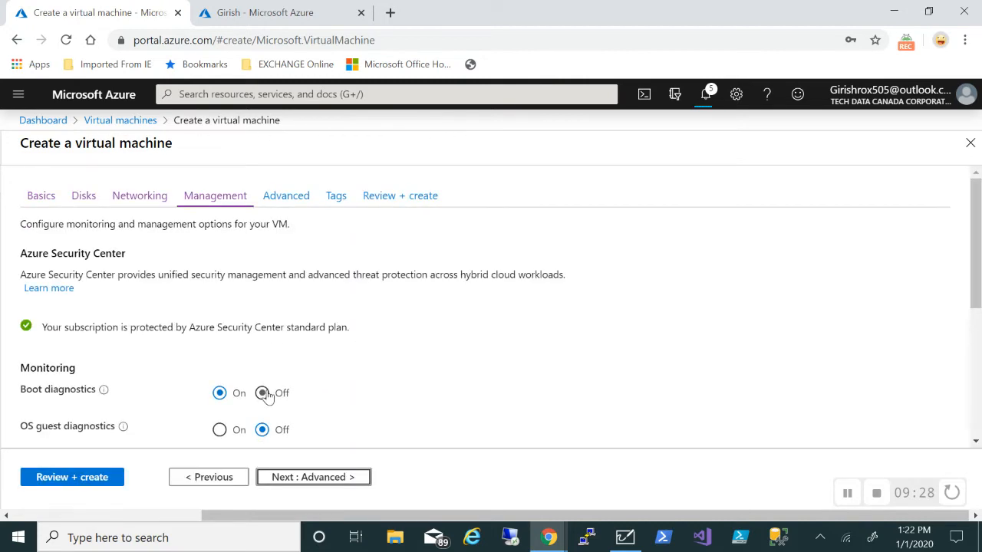
left_click(263, 395)
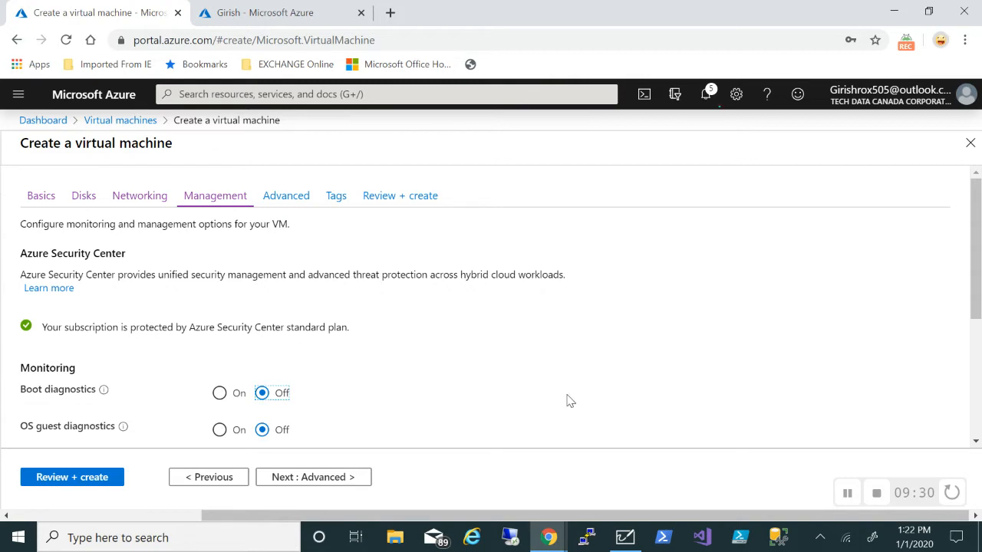
left_click(87, 482)
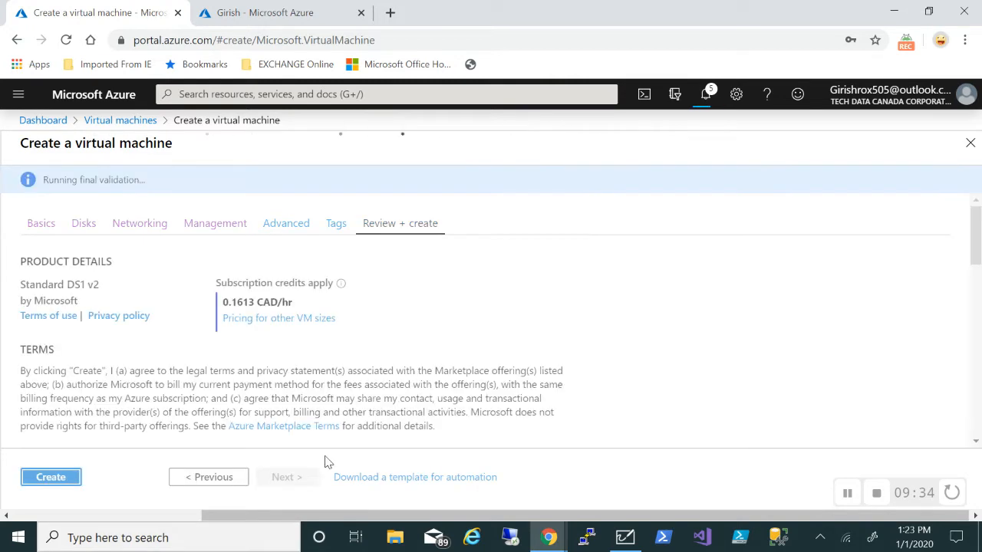
left_click(65, 482)
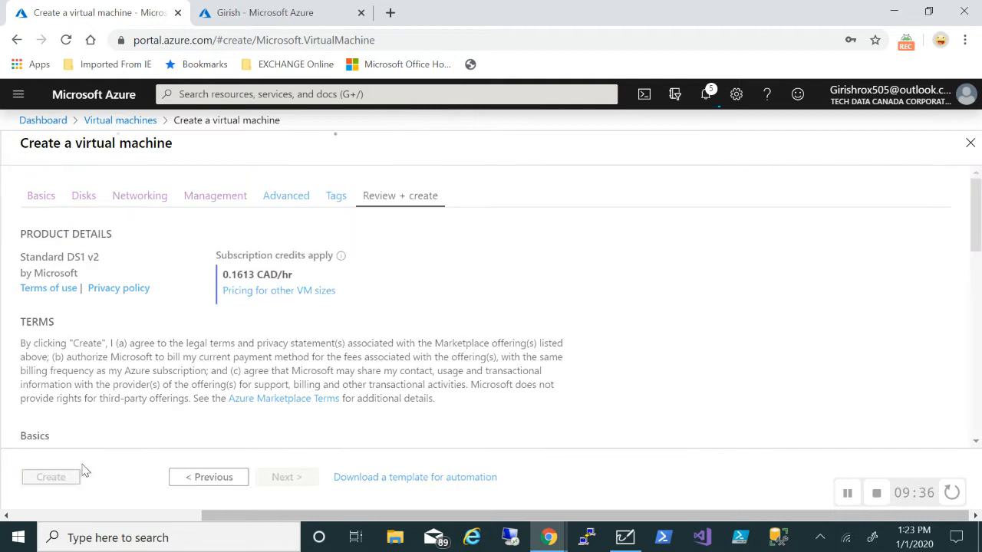
left_click(847, 493)
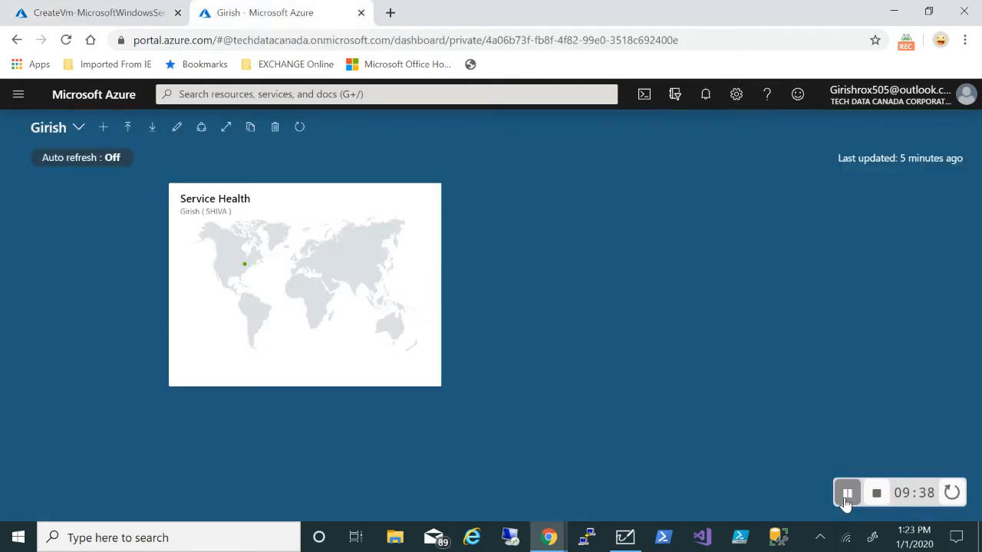
Start a new virtual machine in resource group TDrg and name it RDS
left_click(19, 96)
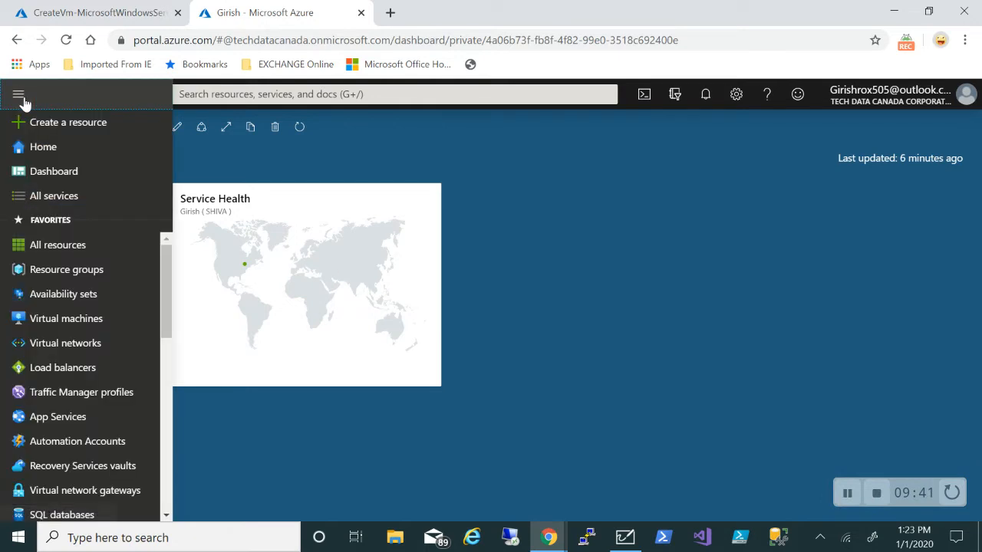
left_click(95, 329)
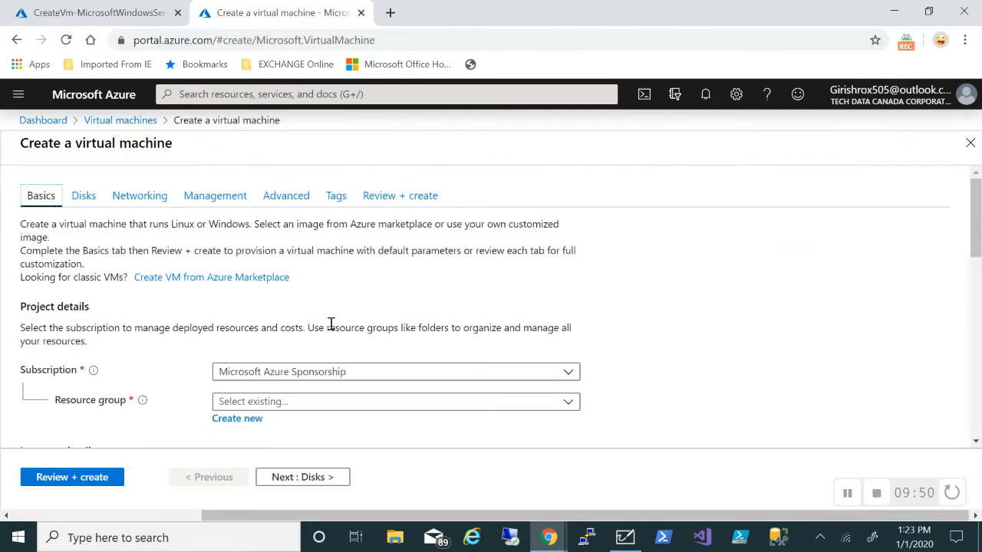
scroll(641, 334, "down", 1)
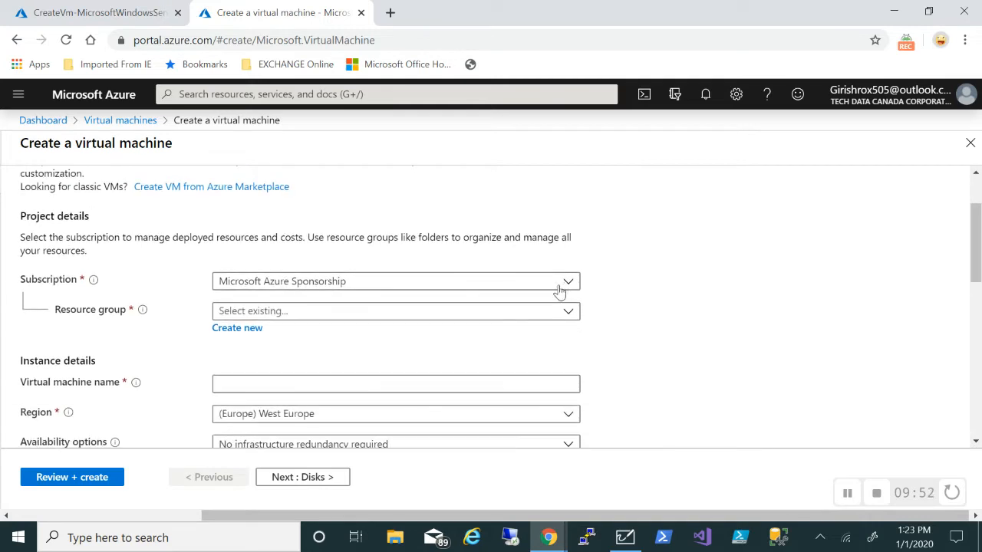
left_click(554, 311)
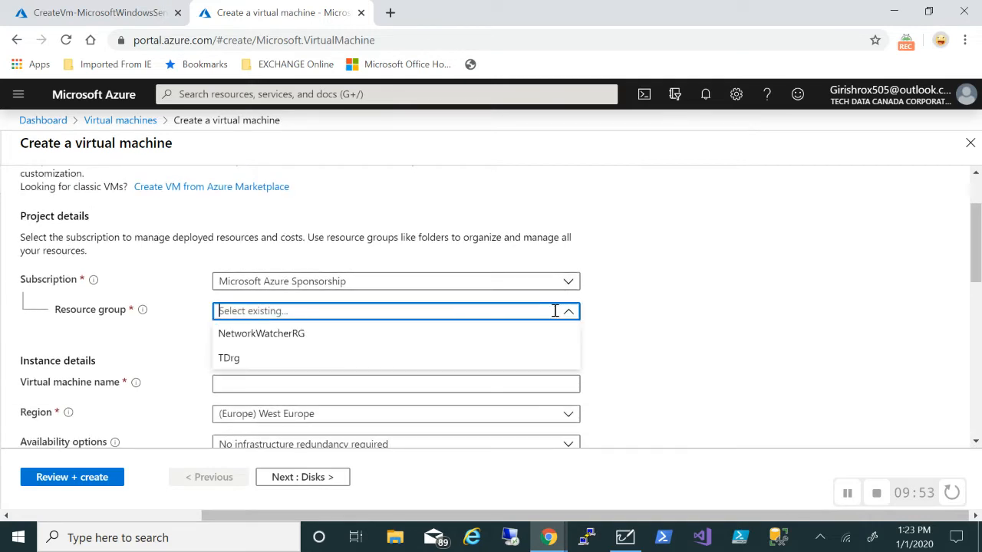
left_click(245, 363)
scroll(566, 340, "down", 1)
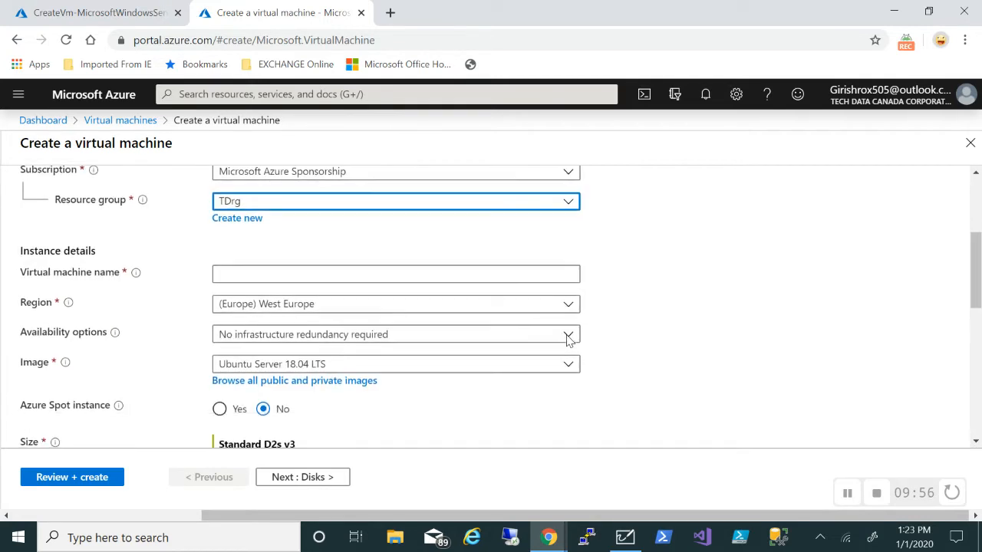
left_click(476, 275)
type("RDS")
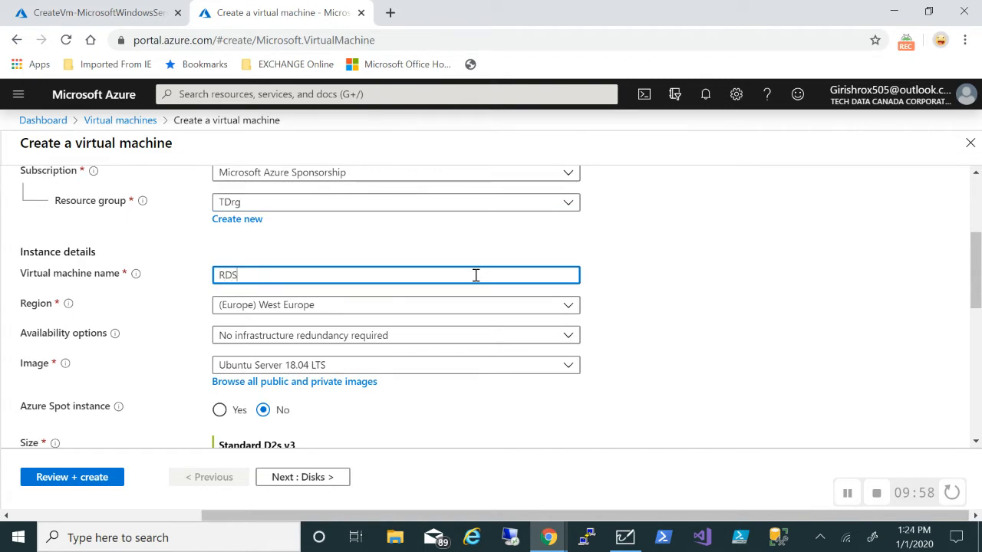
Set region to (US) East US and image to Windows Server 2019 Datacenter
left_click(537, 307)
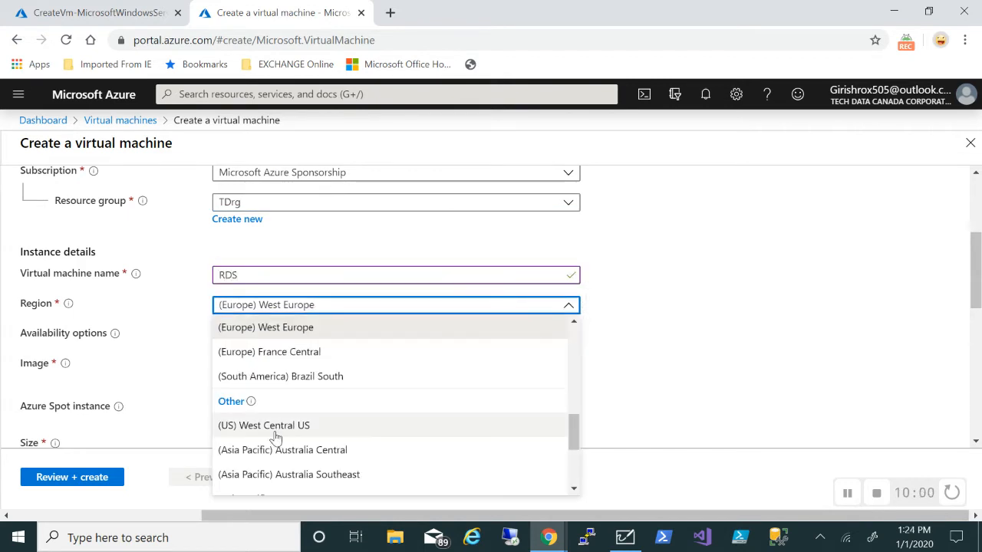
scroll(276, 437, "down", 1)
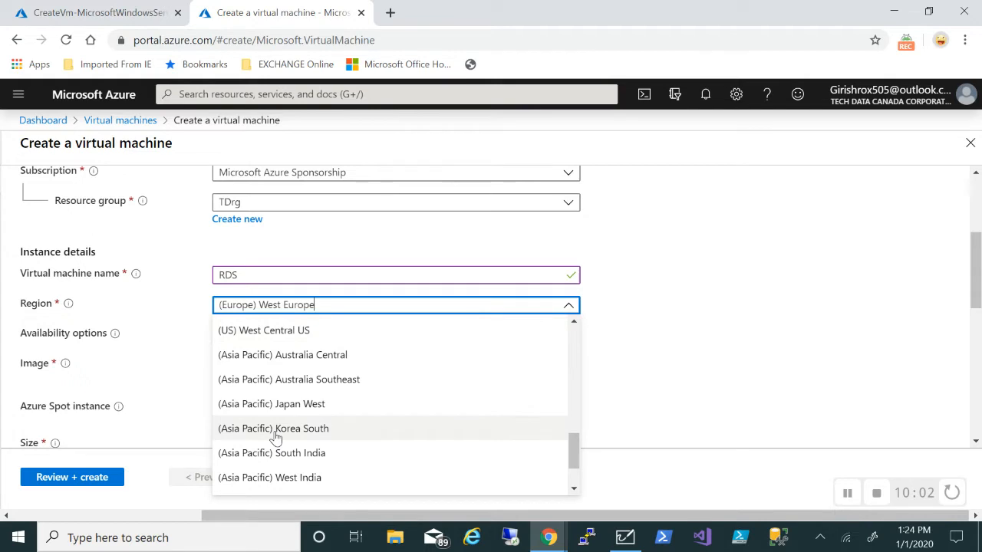
scroll(276, 437, "up", 5)
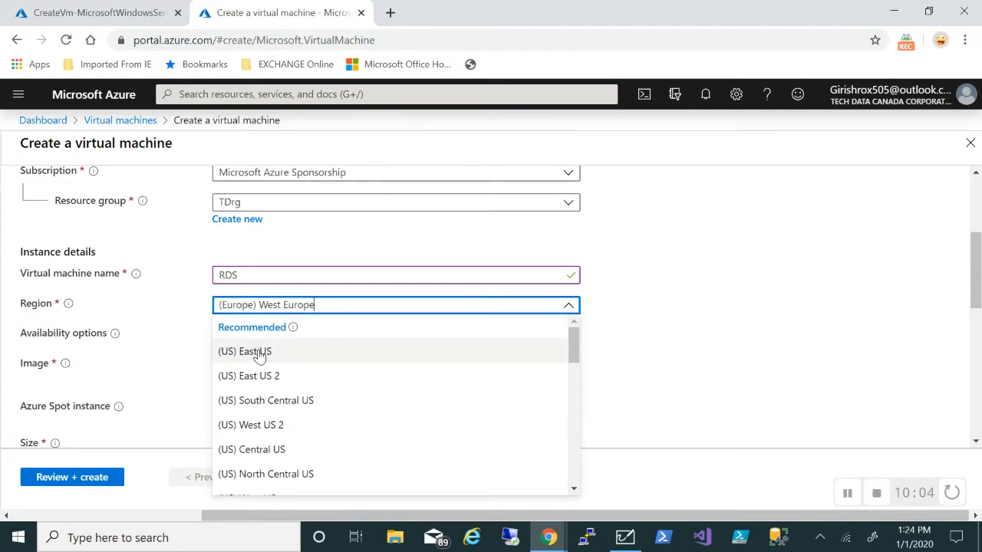
left_click(259, 357)
scroll(741, 312, "down", 1)
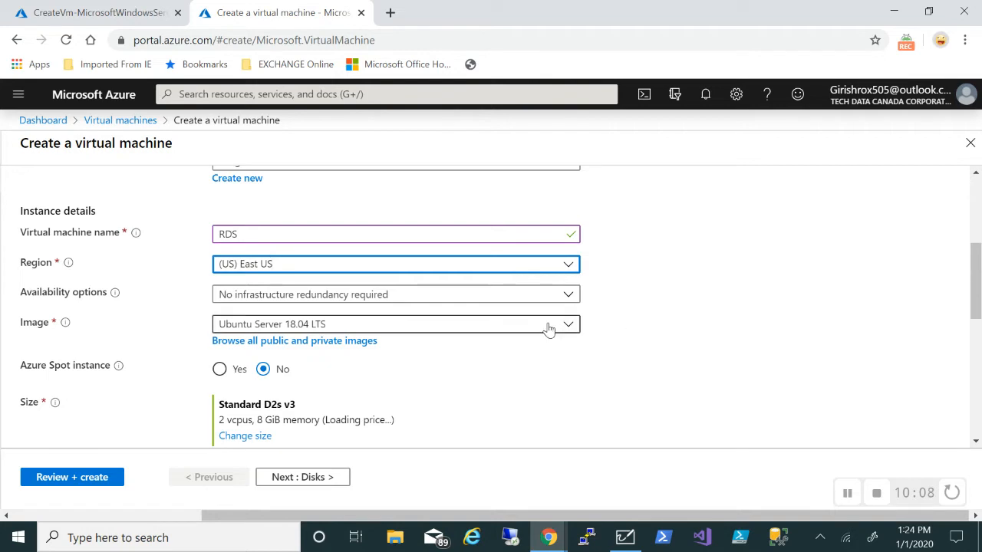
left_click(549, 330)
scroll(332, 298, "down", 3)
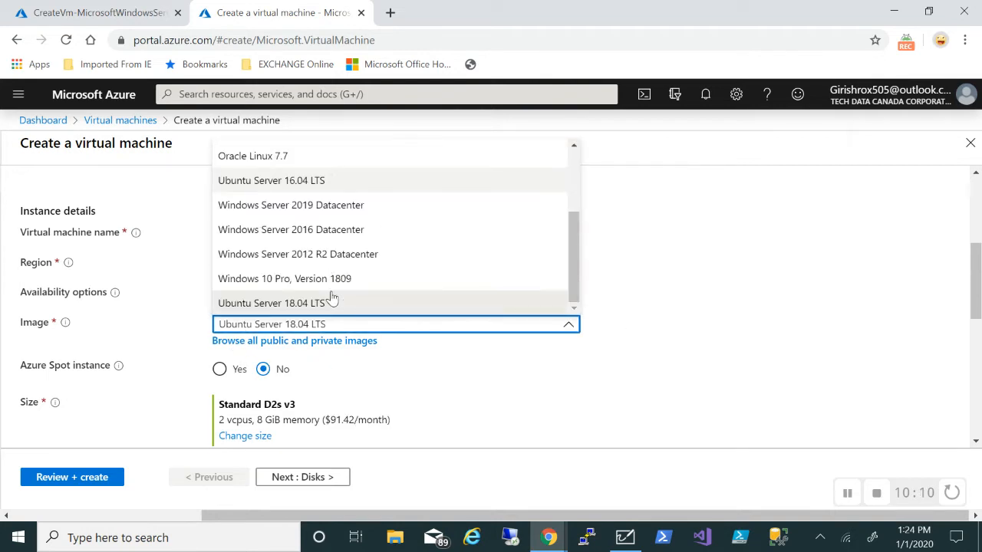
left_click(353, 209)
scroll(747, 454, "down", 3)
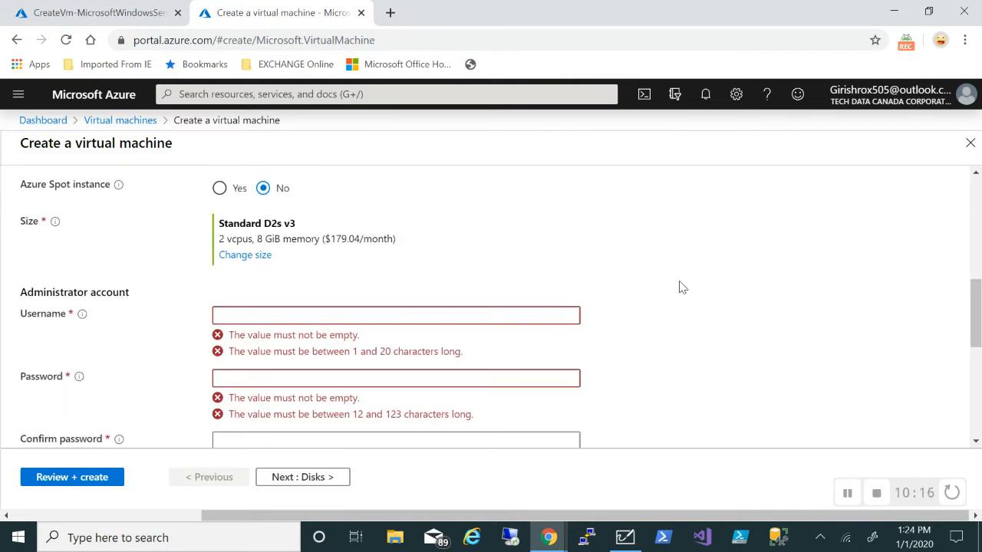
Enter an administrator username and matching password for RDS, and set public inbound ports to None
scroll(584, 275, "up", 1)
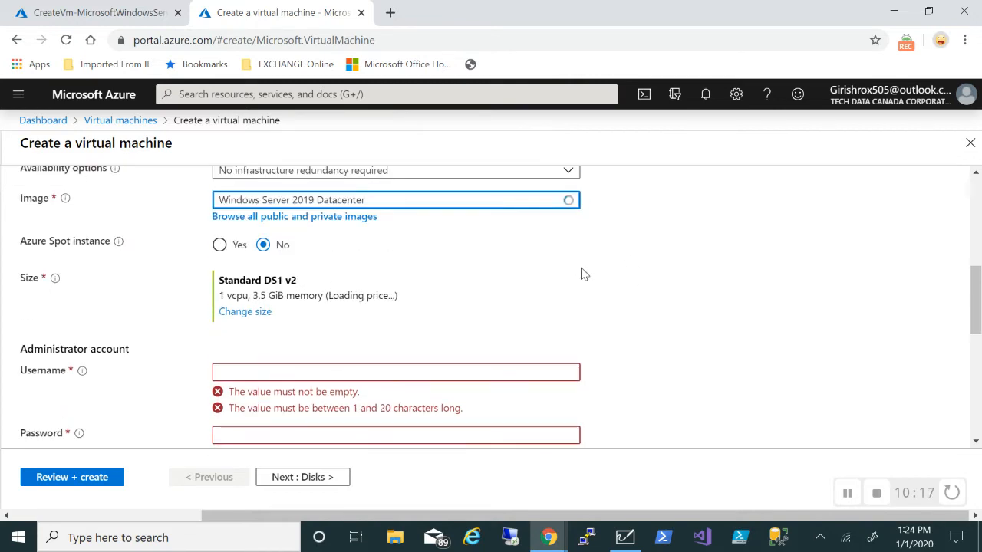
left_click(366, 372)
type("Giris")
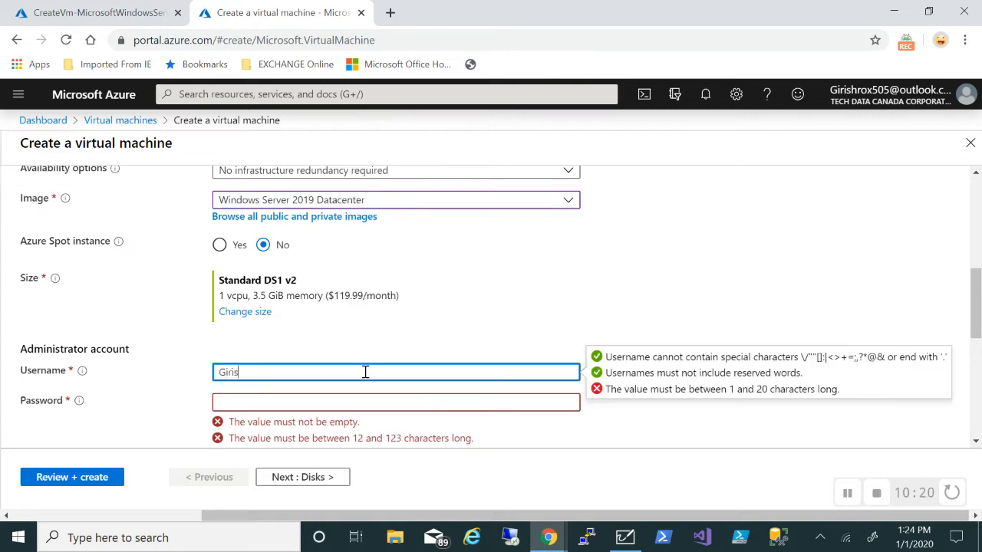
type("h")
key("Tab")
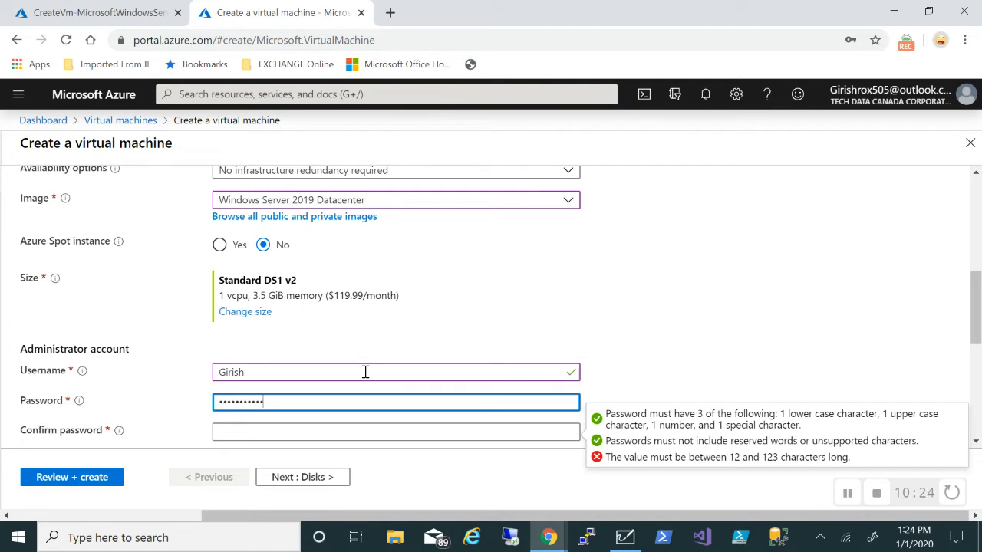
key("Tab")
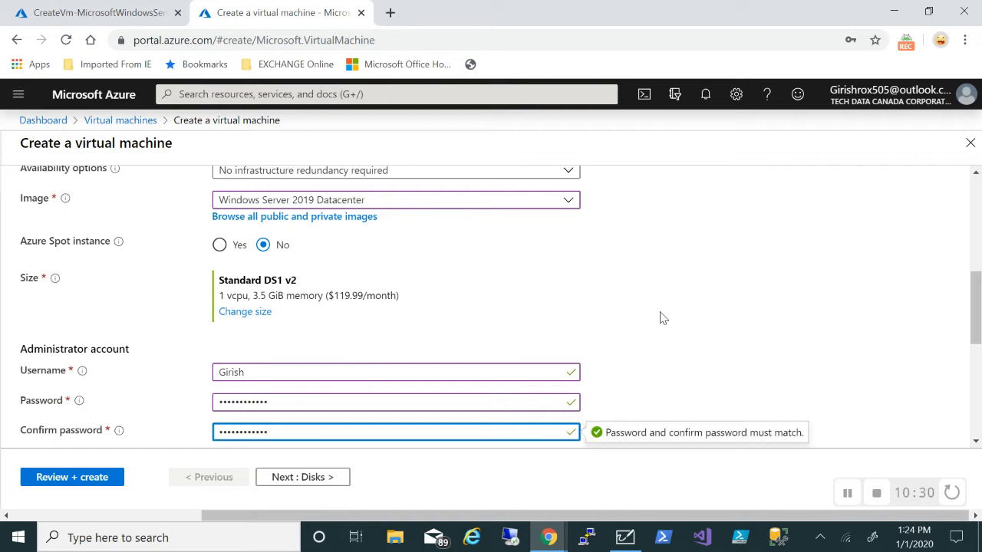
scroll(662, 330, "down", 2)
scroll(666, 330, "down", 2)
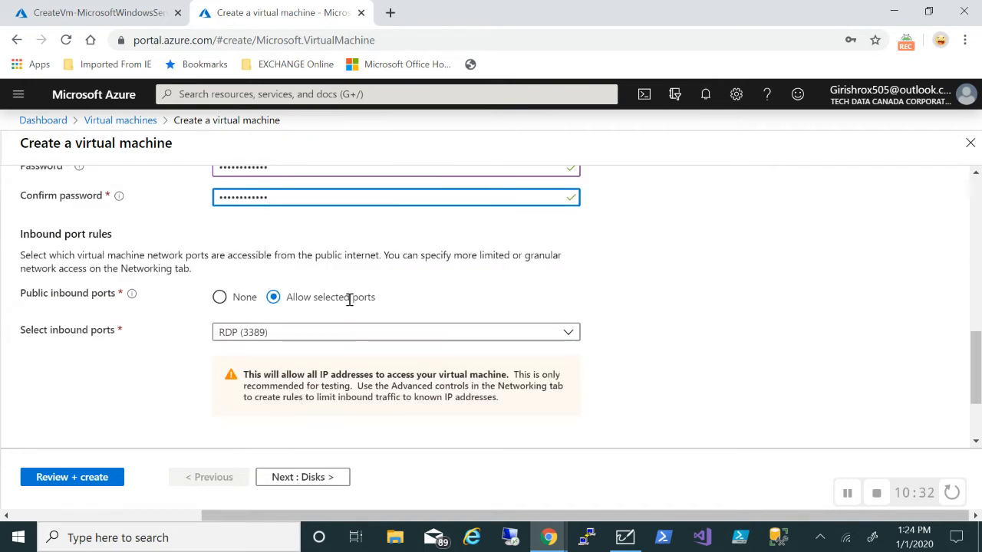
left_click(220, 298)
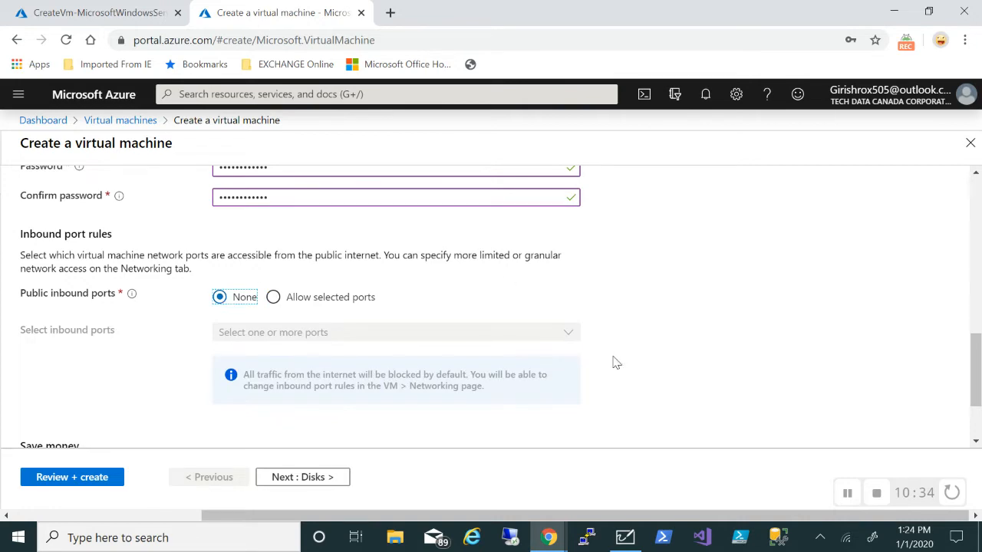
scroll(614, 361, "down", 2)
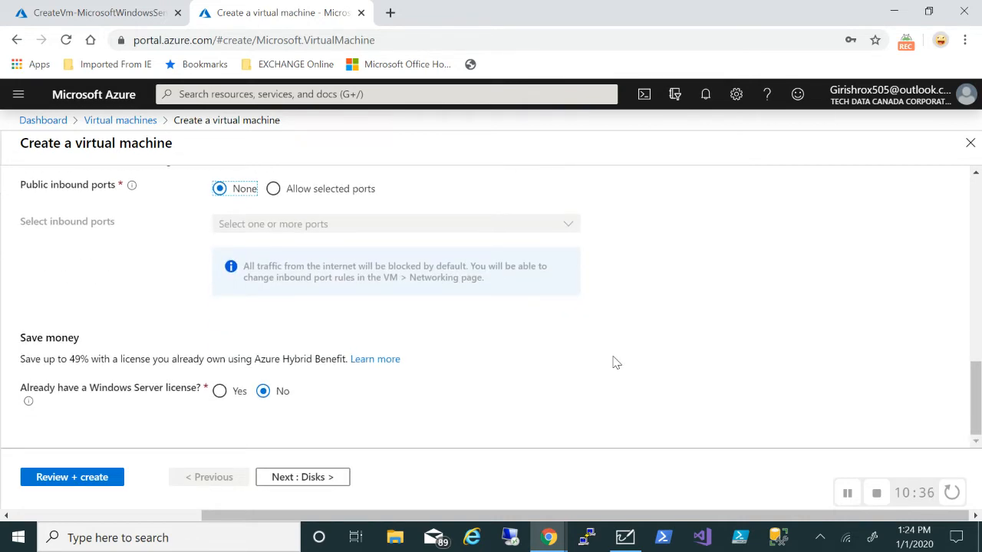
Skip past Disks and set RDS's Public IP to None on Networking
left_click(334, 477)
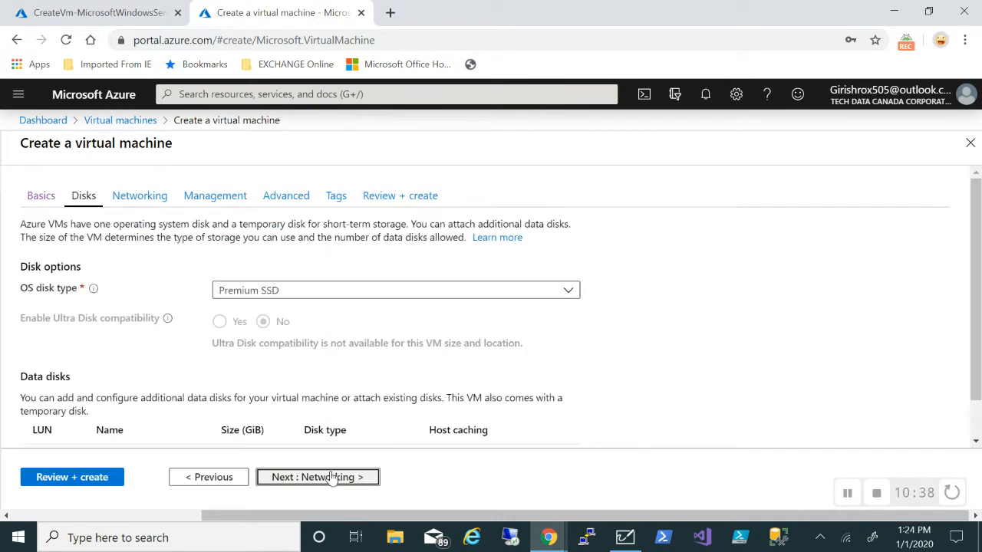
left_click(332, 477)
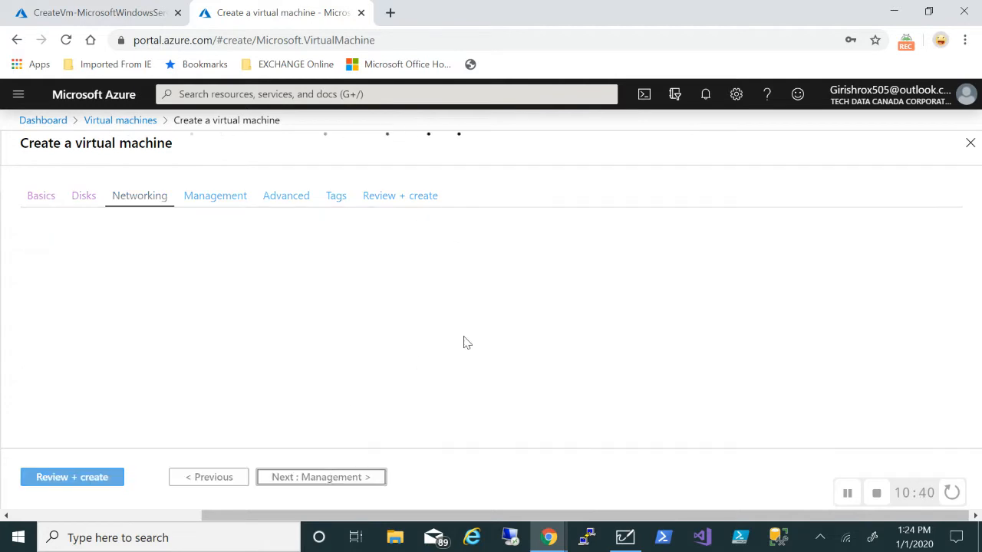
scroll(537, 368, "down", 2)
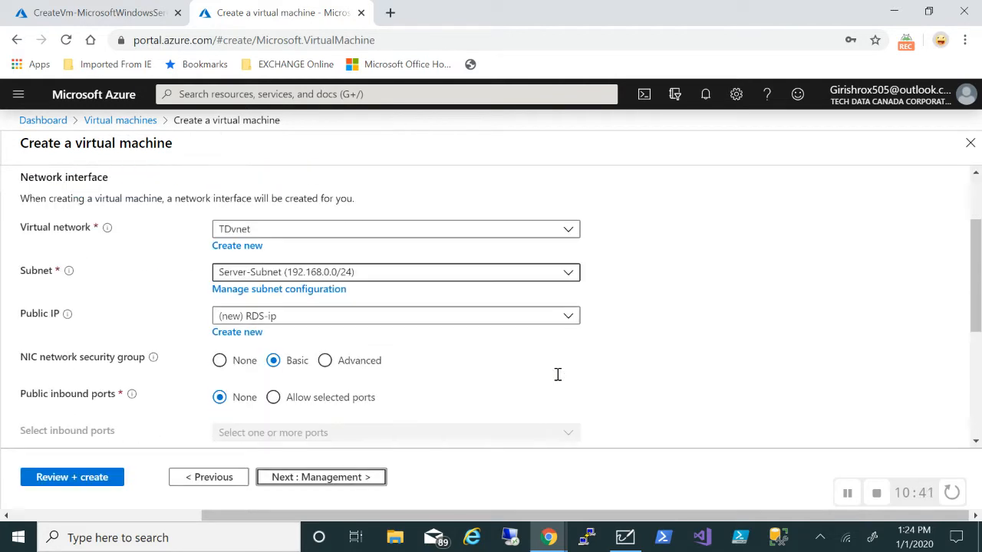
left_click(563, 311)
left_click(376, 358)
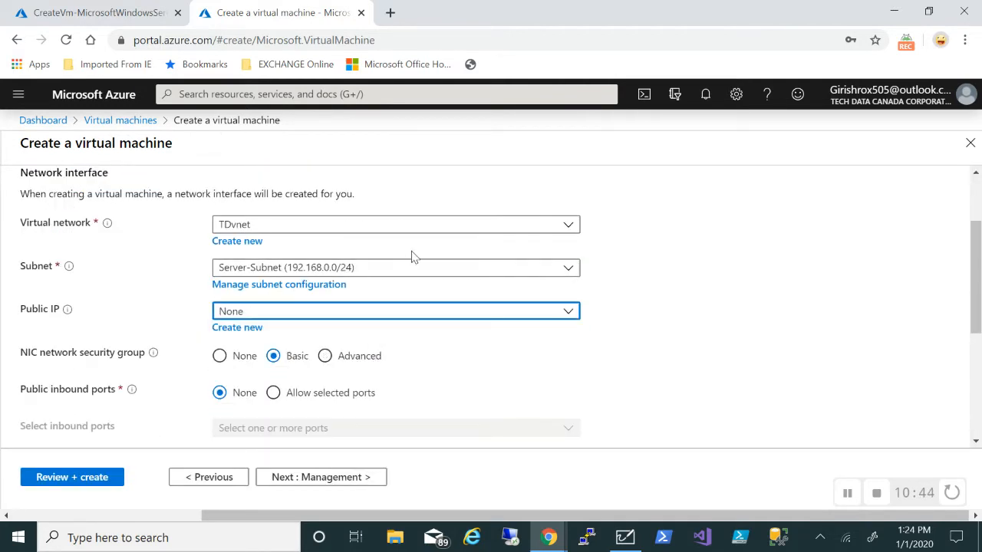
scroll(707, 342, "down", 1)
scroll(708, 342, "down", 2)
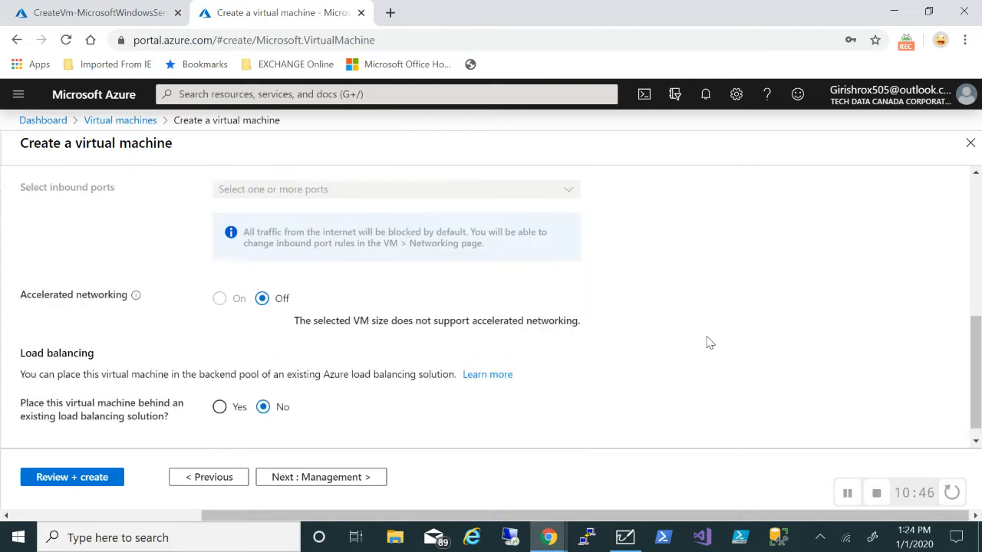
Turn boot diagnostics Off, then review and create the RDS VM
left_click(352, 477)
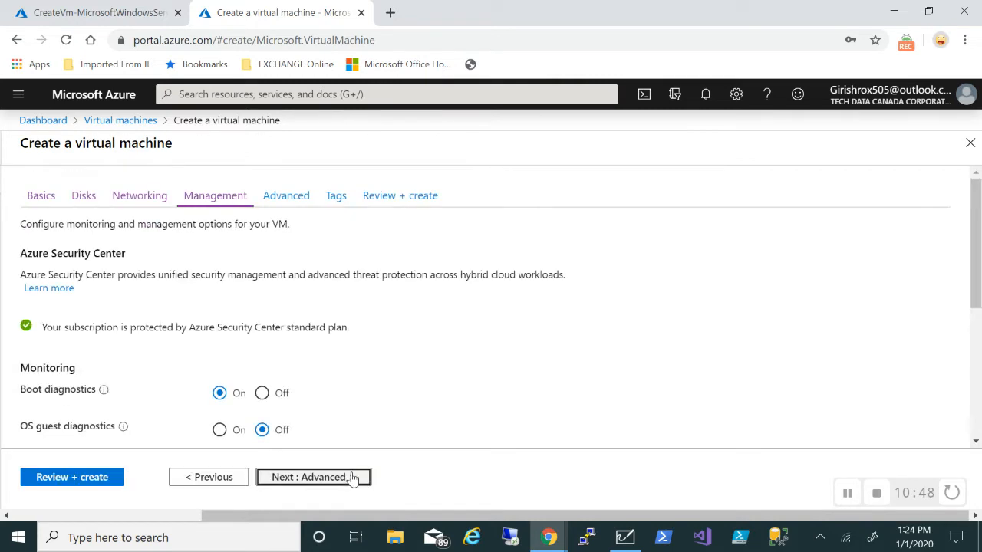
left_click(262, 392)
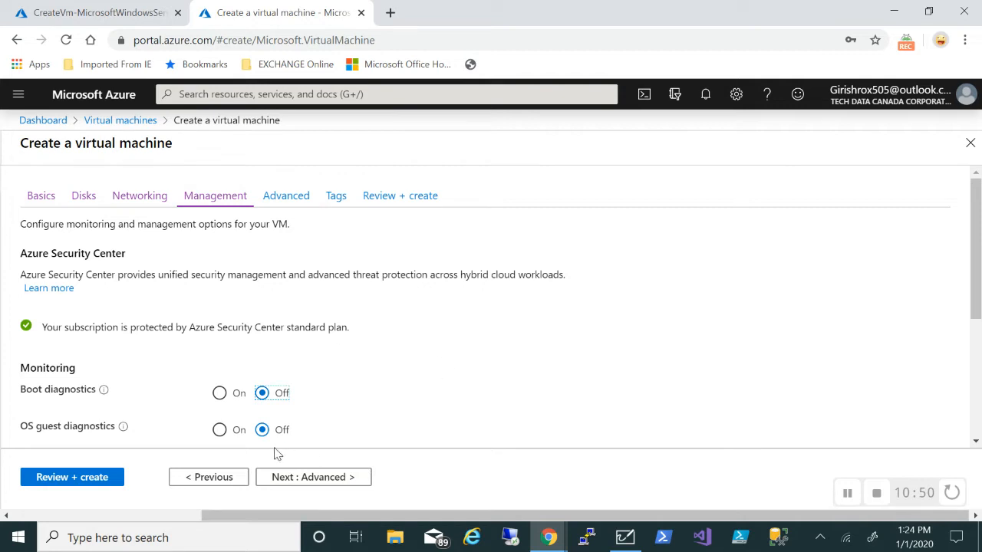
left_click(52, 481)
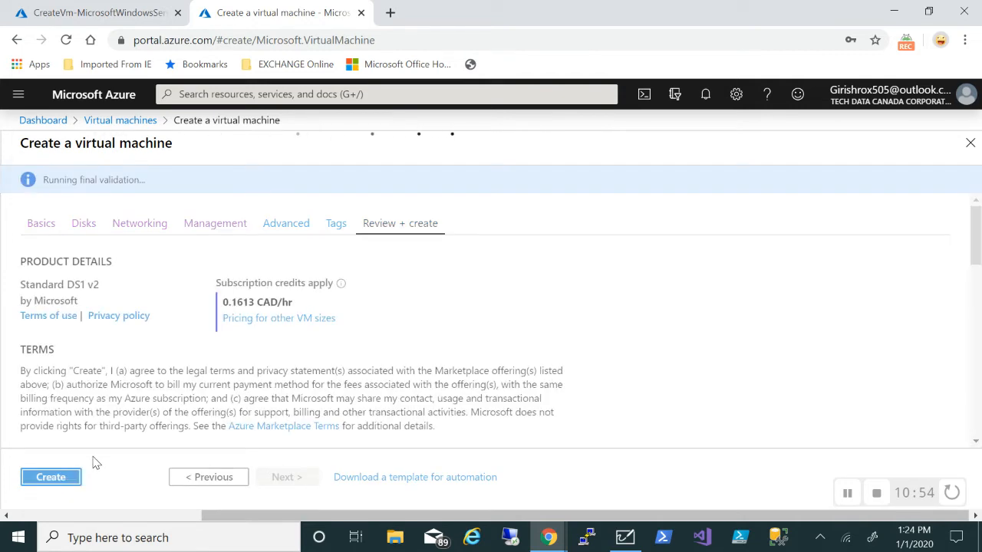
left_click(63, 485)
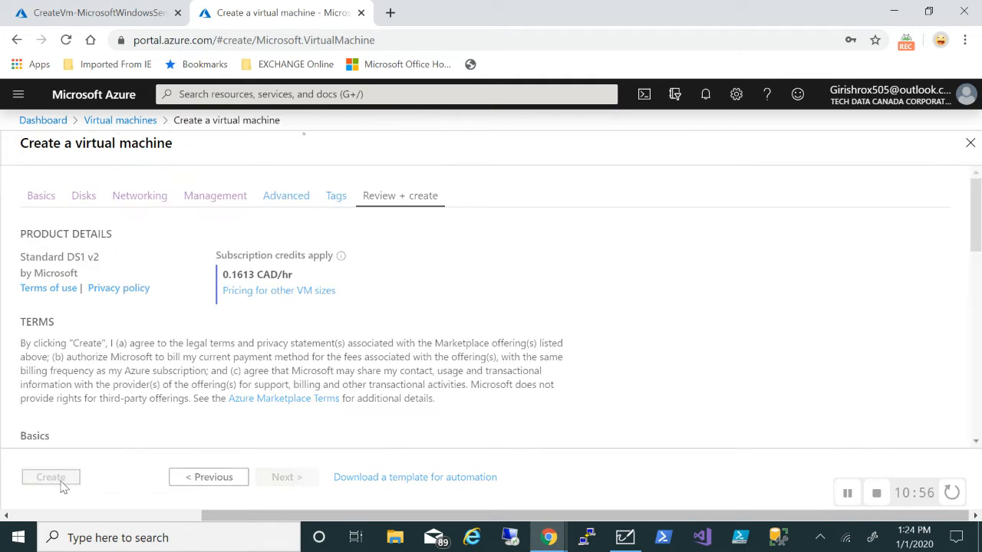
left_click(847, 493)
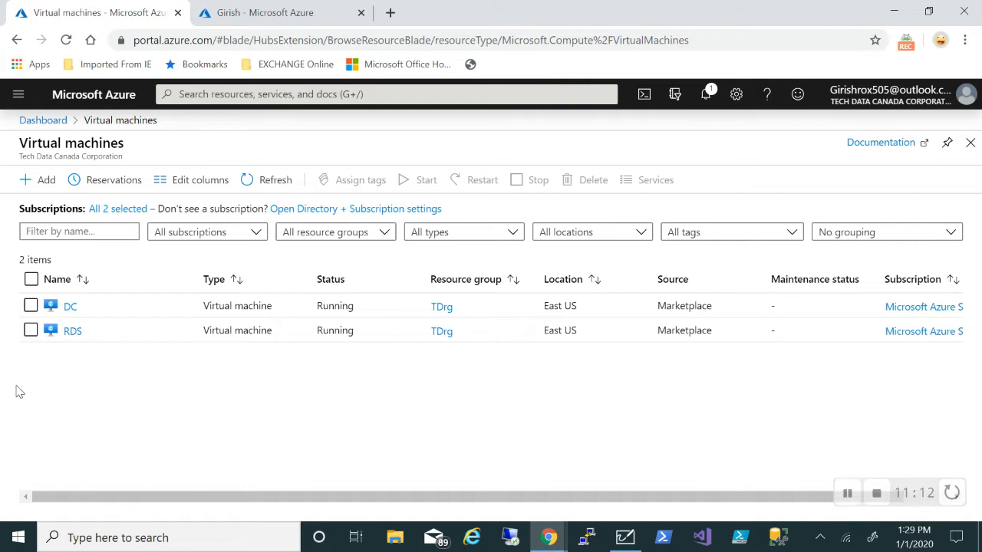
Open the DC virtual machine's overview from the Virtual machines list
left_click(70, 308)
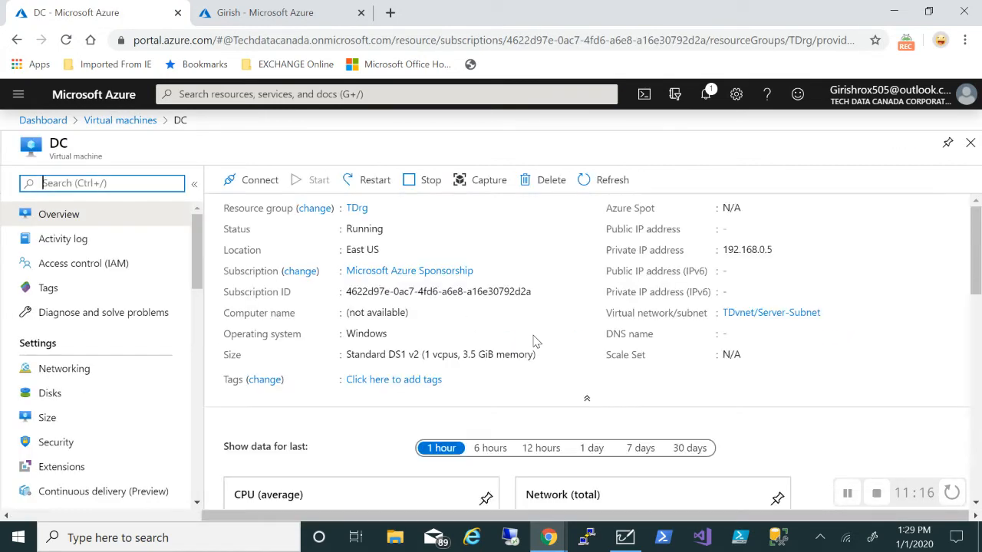
Switch dc395's ipconfig1 private IP 192.168.0.5 from Dynamic to Static and save
left_click(89, 379)
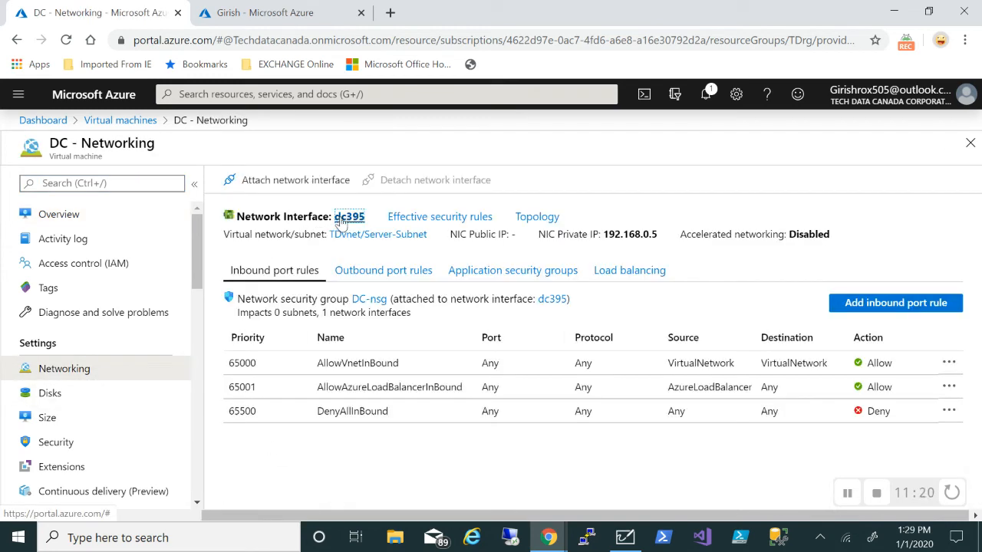
left_click(341, 218)
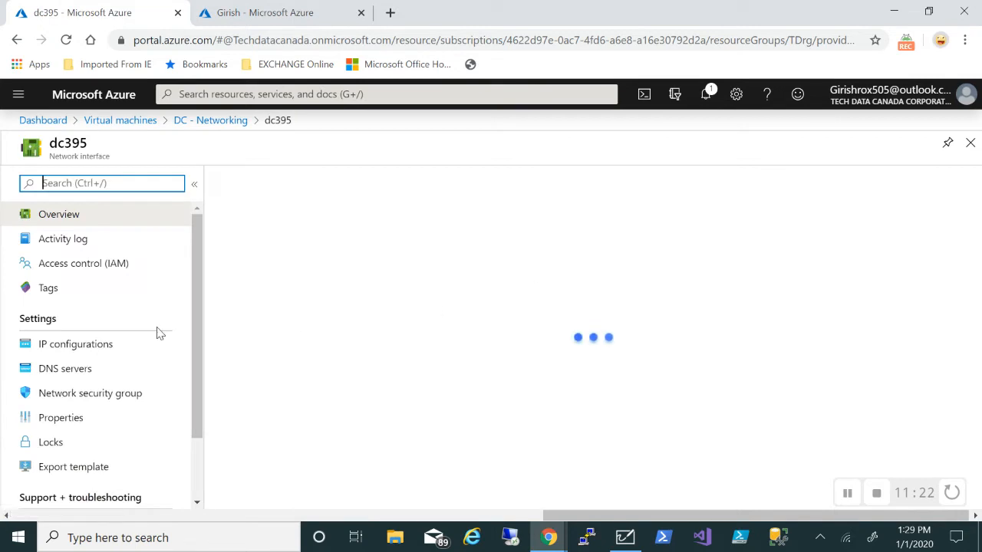
left_click(105, 345)
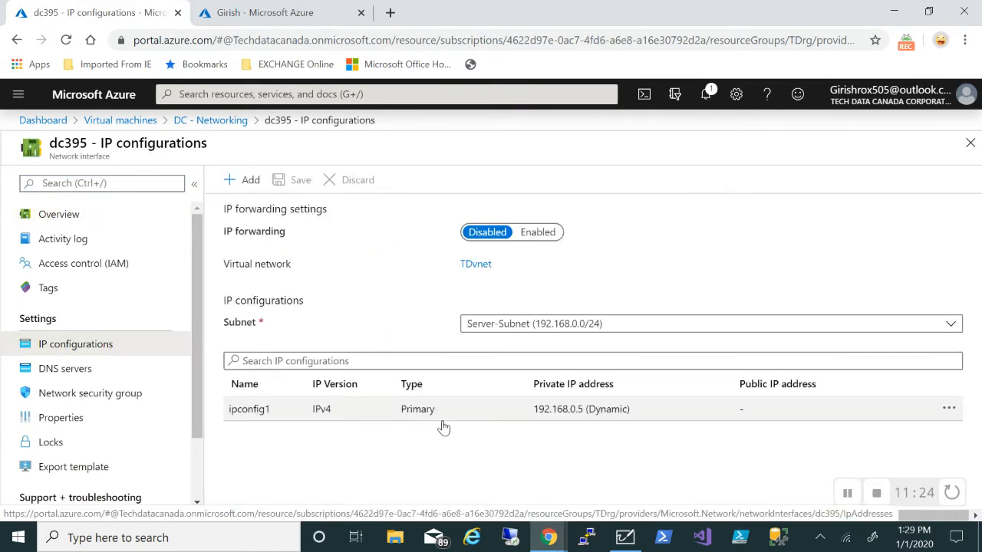
left_click(508, 409)
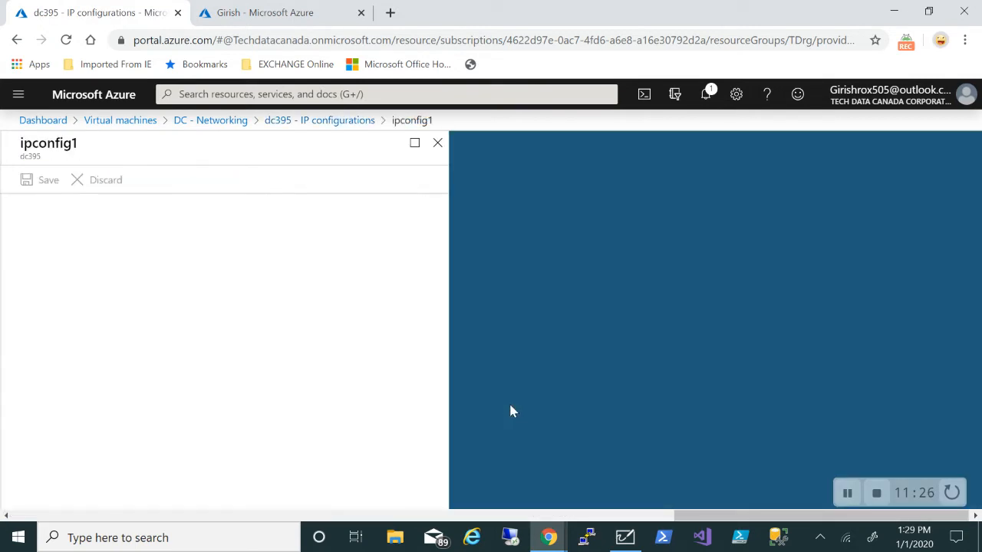
left_click(98, 350)
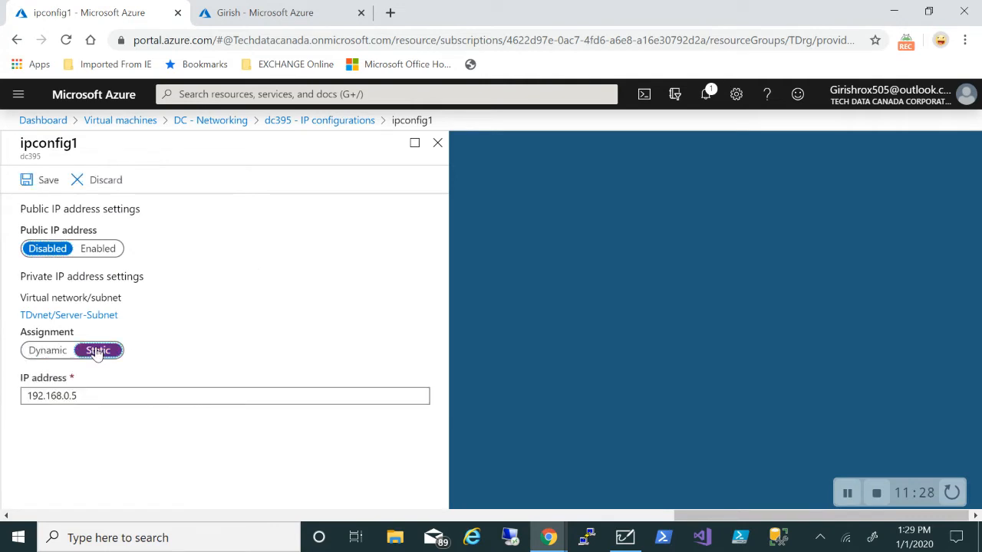
left_click(43, 181)
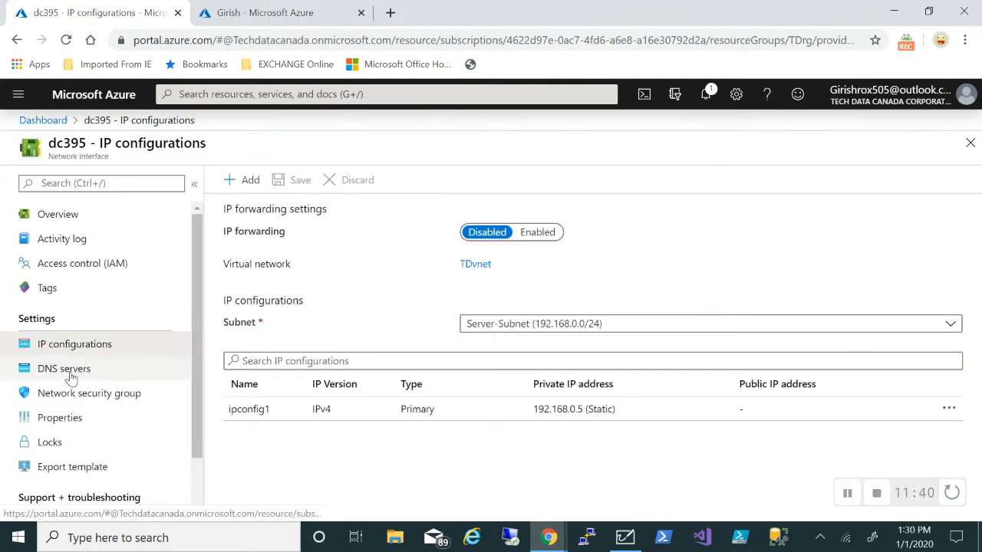
Give dc395 custom DNS server 192.168.0.5, save, and return to Virtual machines
left_click(73, 369)
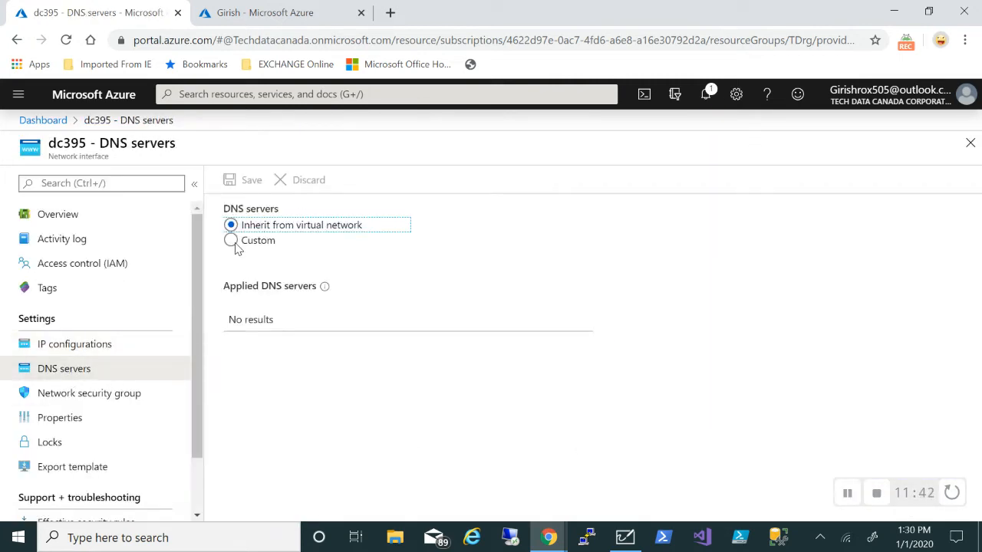
left_click(231, 241)
left_click(287, 347)
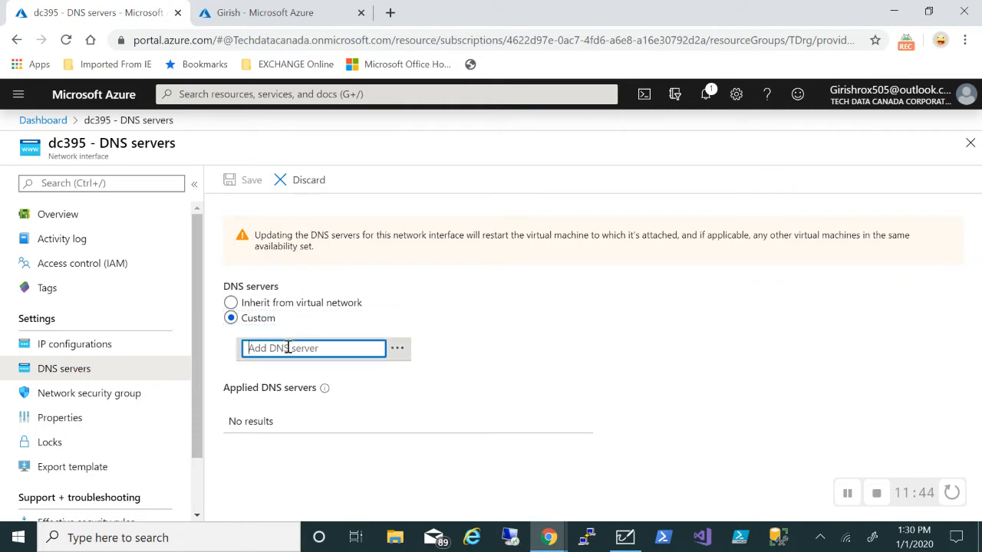
type("192.168.0.5")
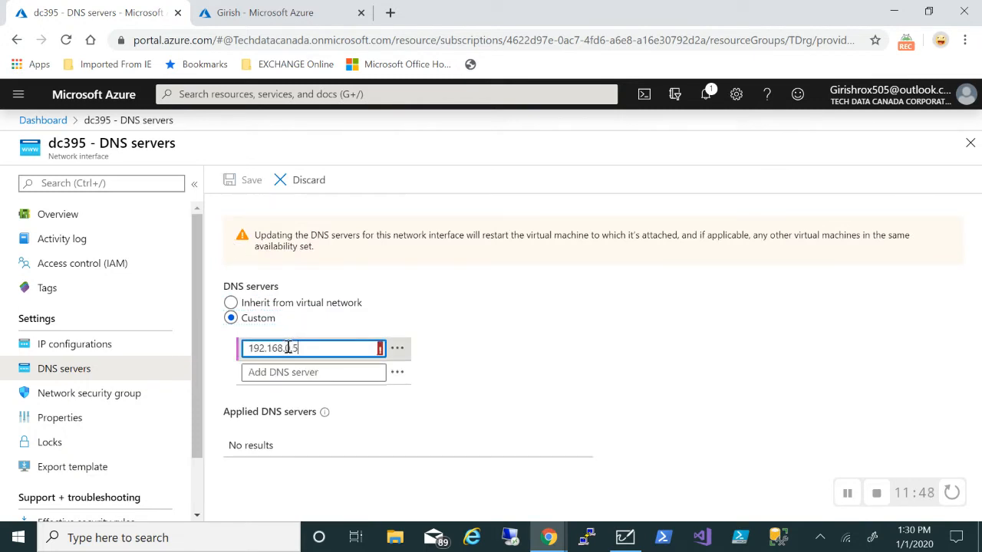
left_click(230, 182)
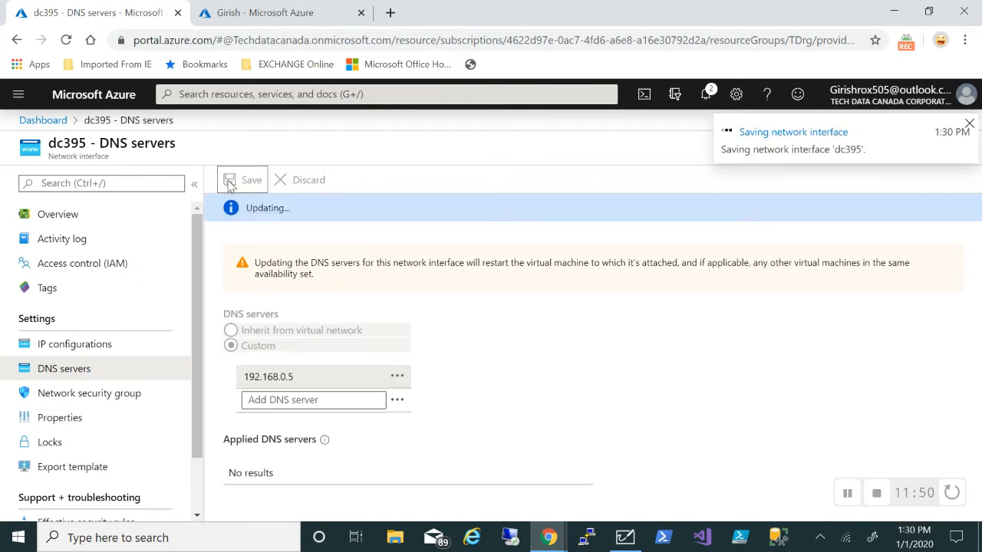
left_click(847, 493)
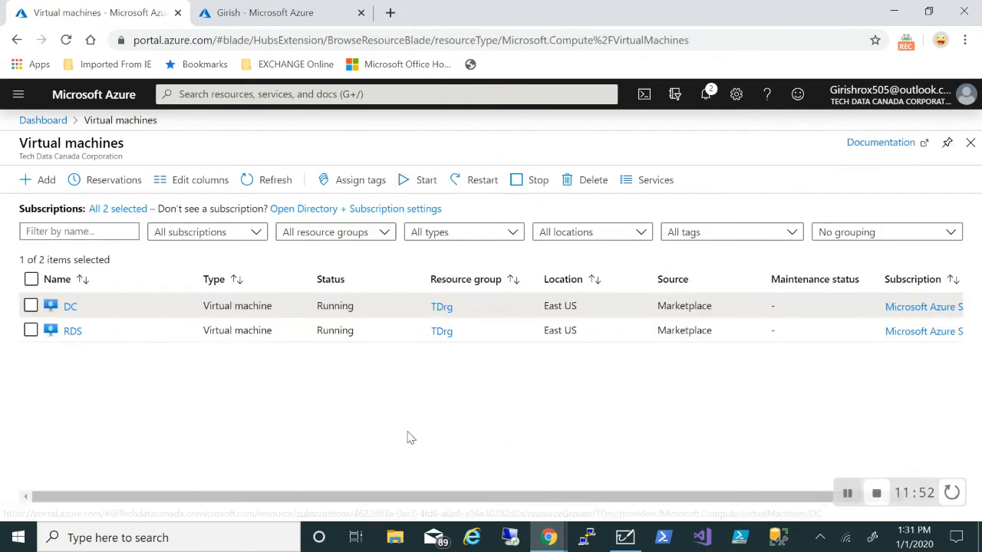
Make RDS's rds862 ipconfig1 private IP 192.168.0.4 static and save
left_click(72, 331)
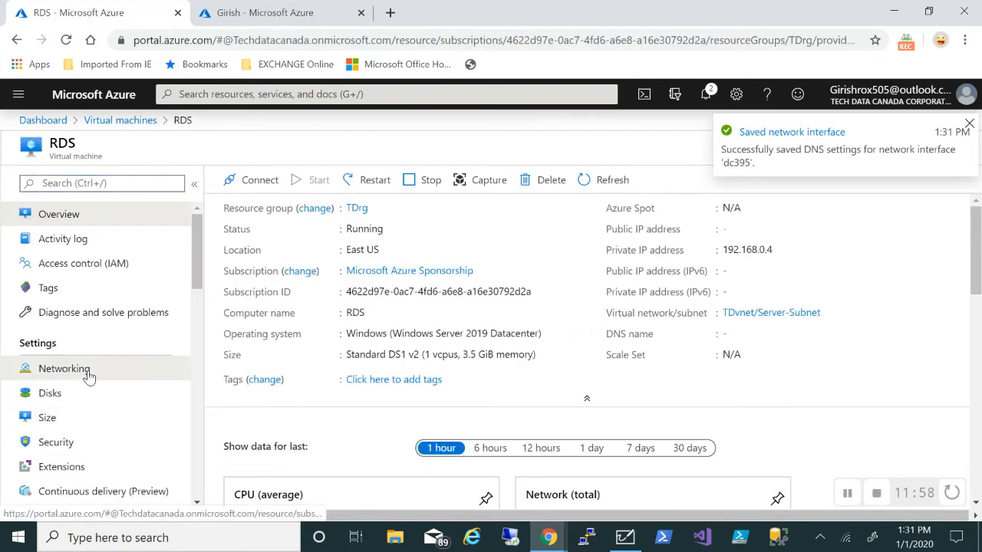
left_click(81, 369)
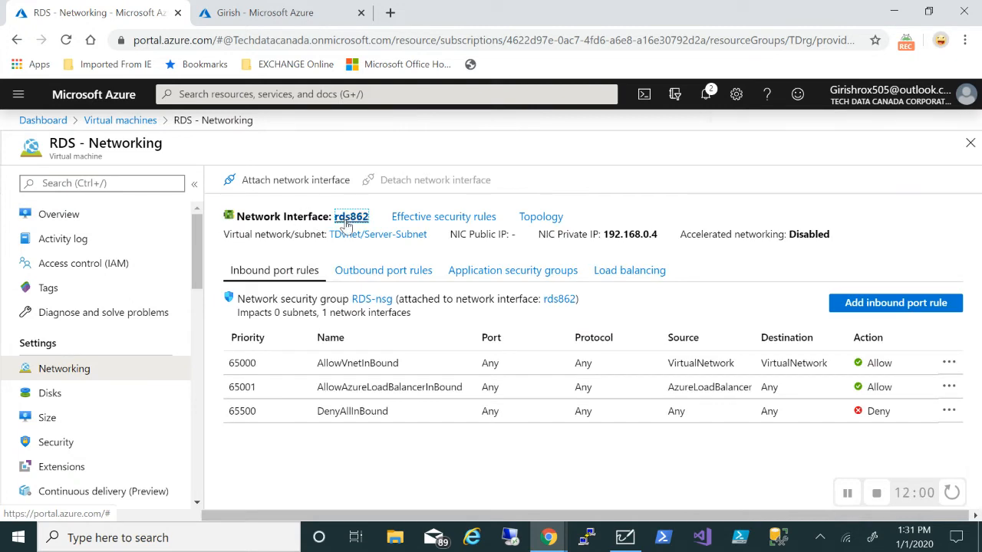
left_click(346, 220)
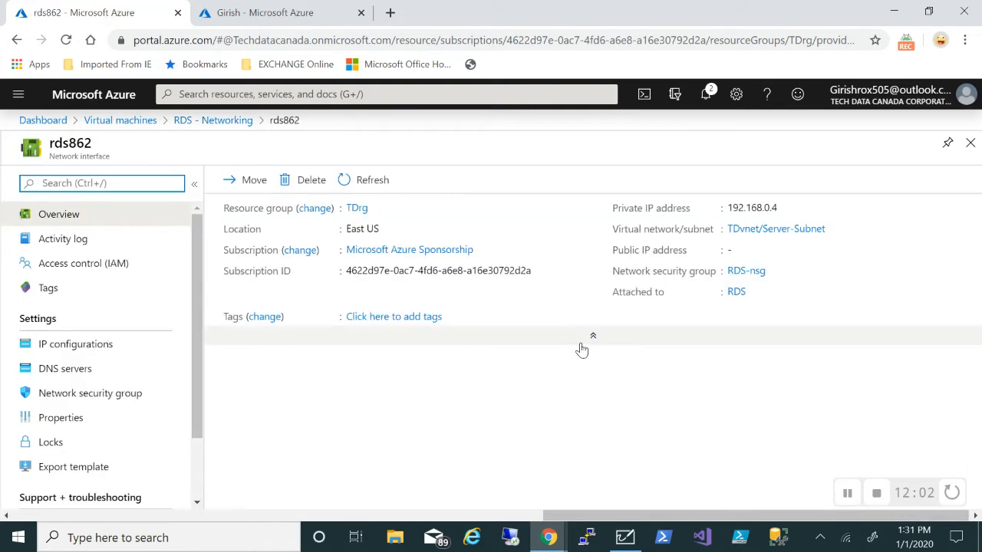
left_click(124, 347)
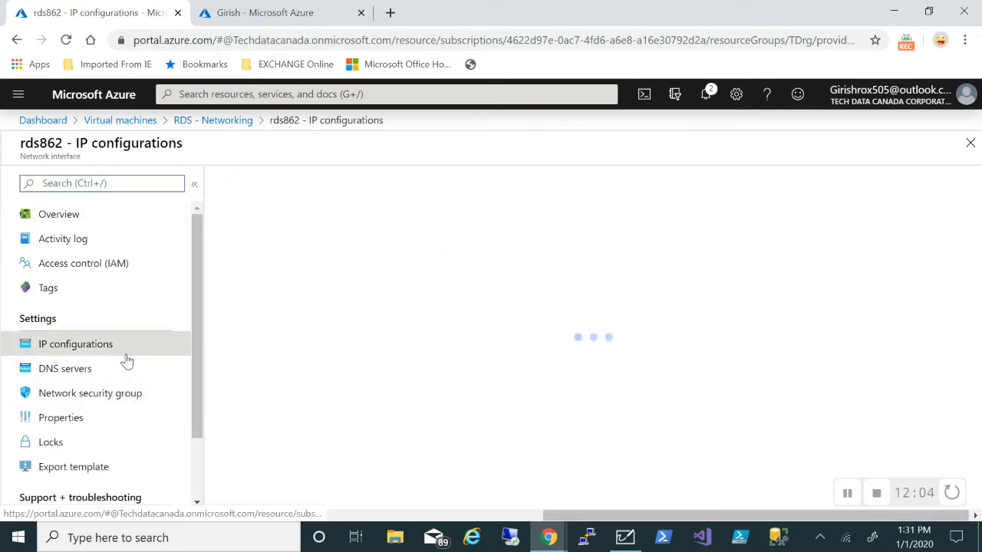
left_click(501, 409)
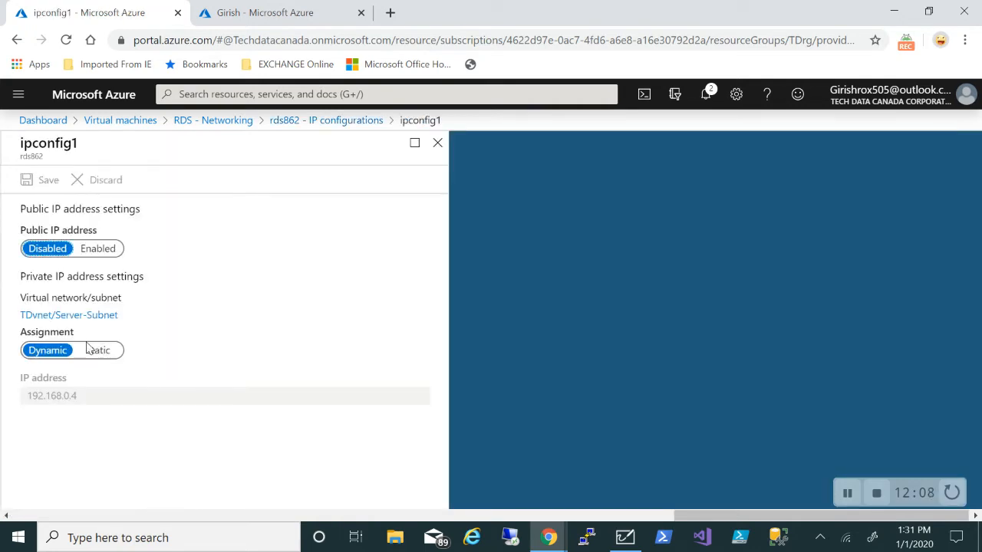
left_click(92, 350)
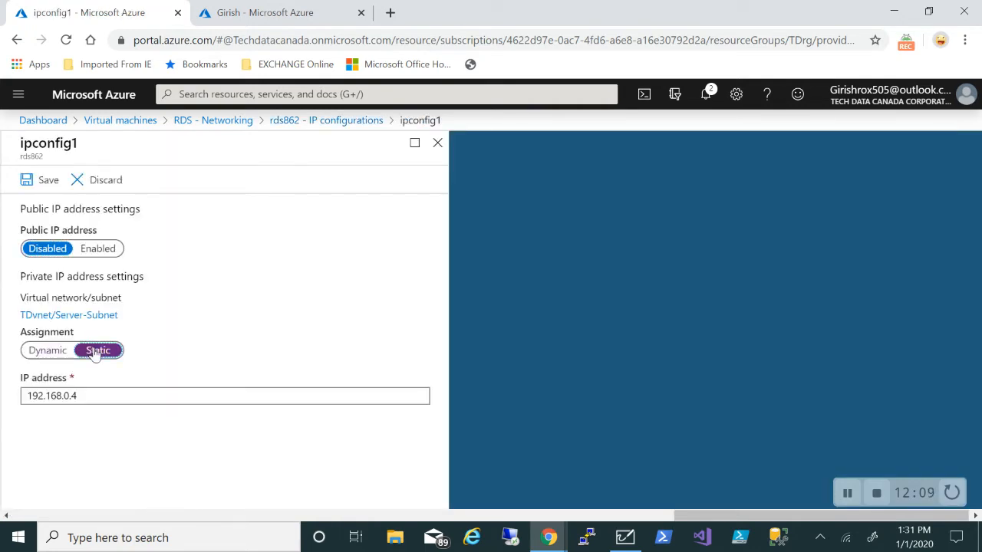
left_click(36, 192)
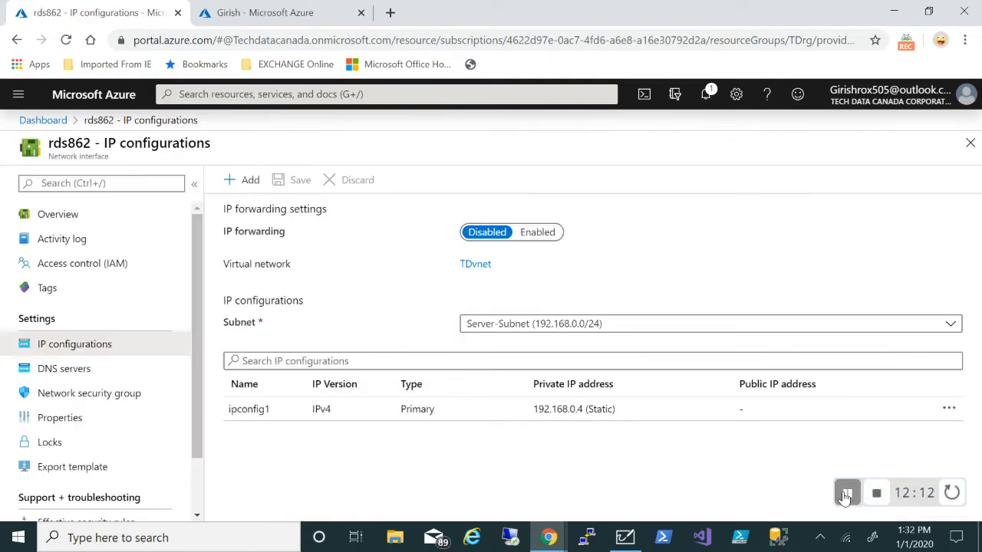
Set a custom DNS server of 192.168.0.5 on rds862 and save
left_click(105, 369)
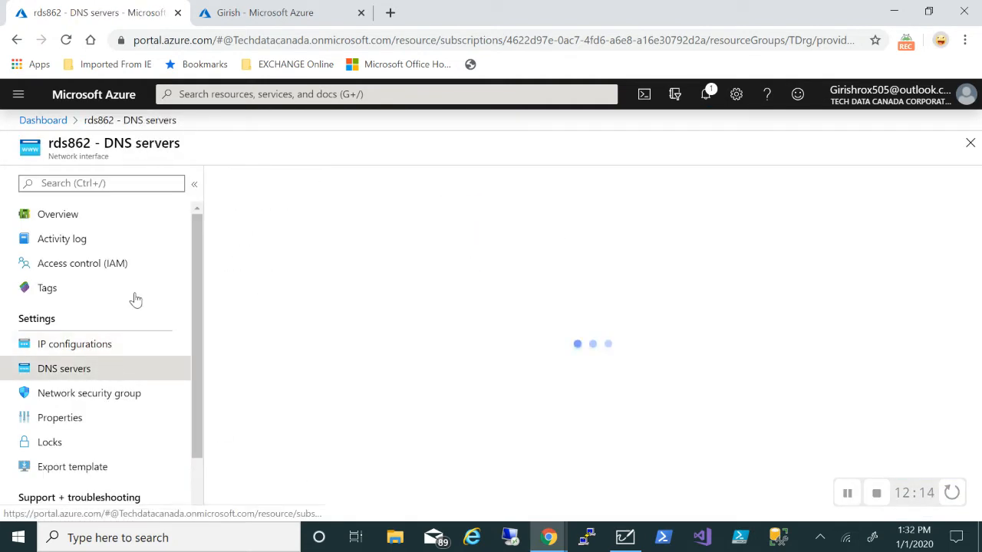
left_click(231, 240)
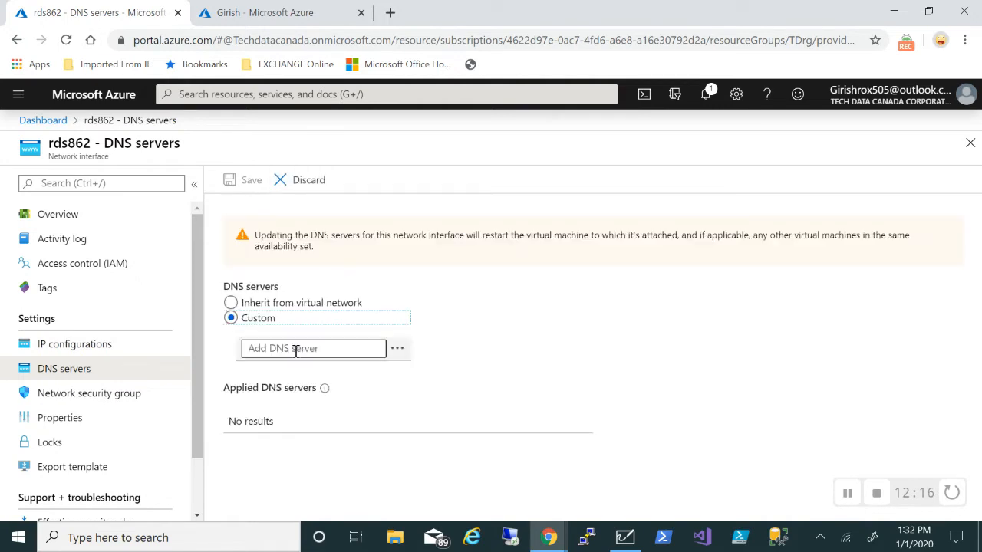
left_click(295, 350)
type("192")
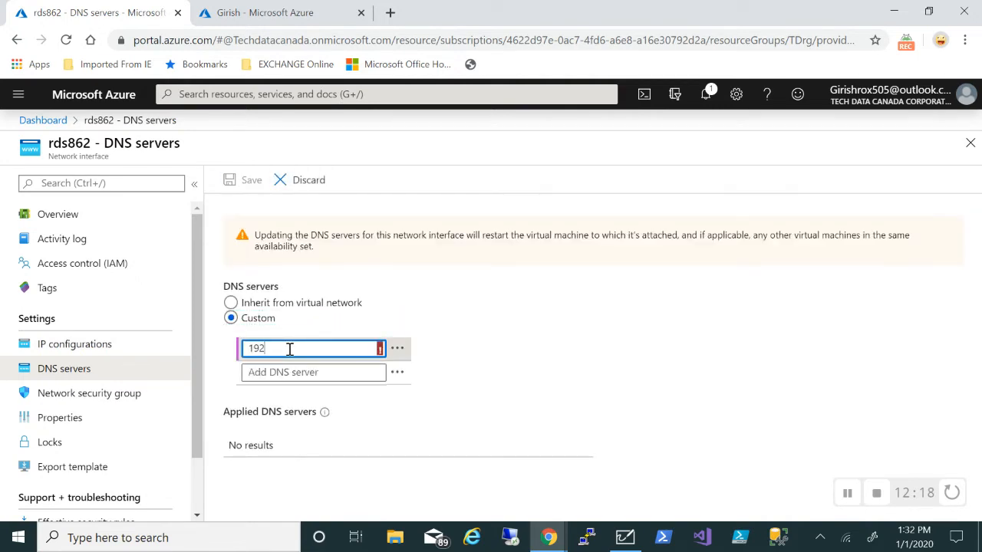
type(".168.0.5")
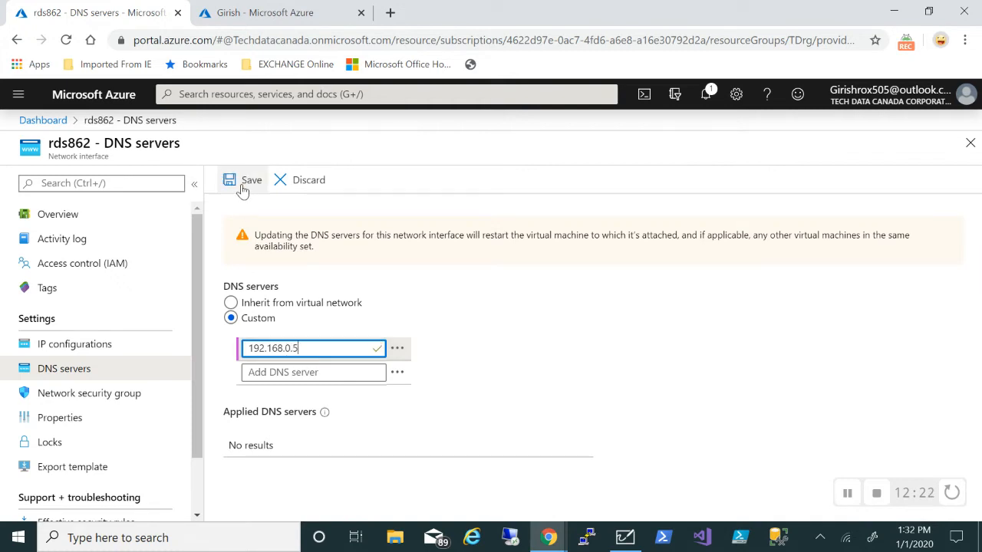
left_click(242, 184)
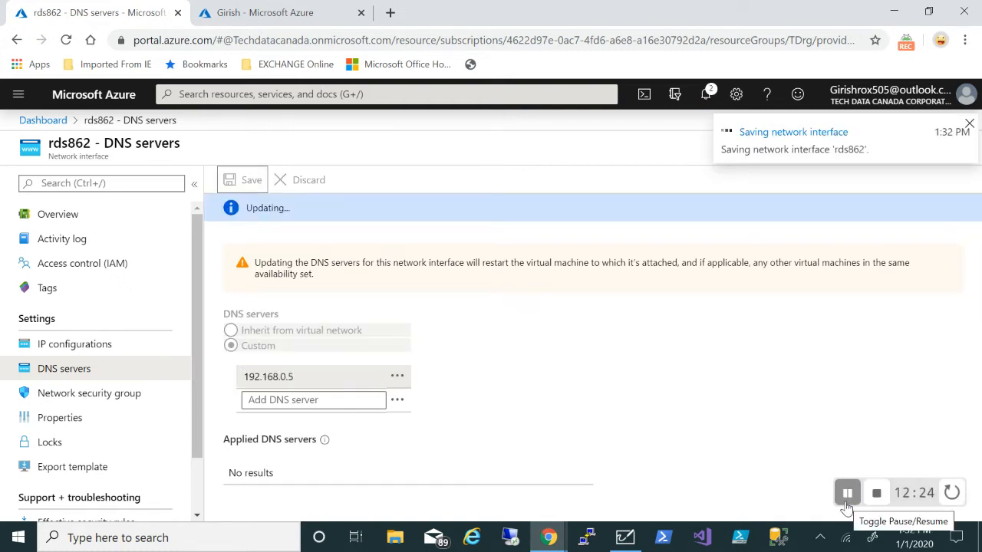
left_click(847, 493)
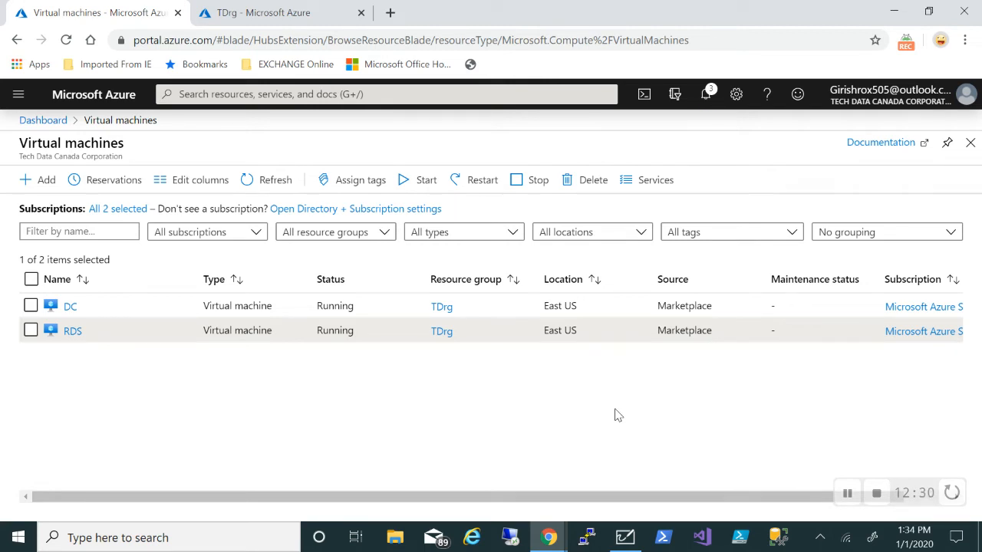
Open the AF firewall in TDrg and view its public IP AF-PIP, 52.149.237.240
left_click(275, 21)
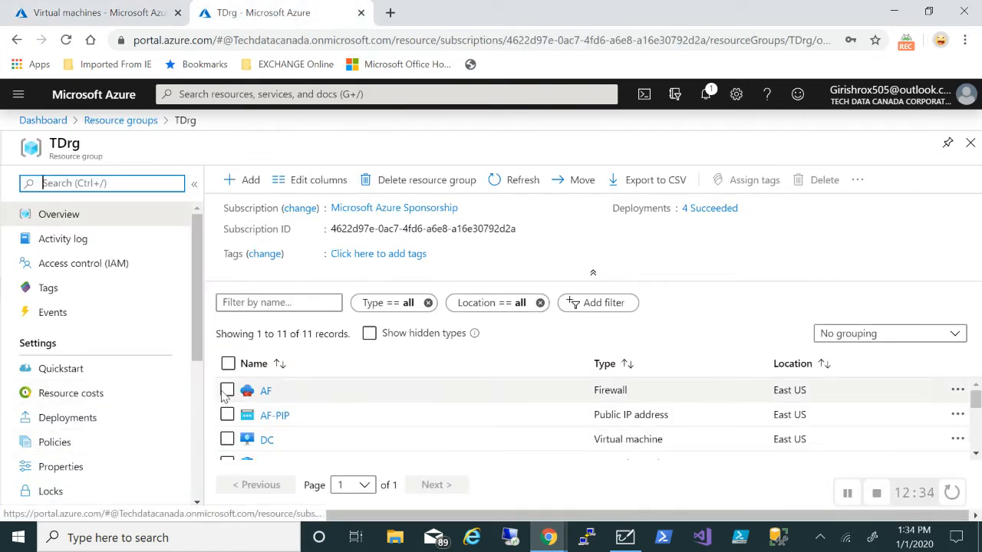
left_click(270, 392)
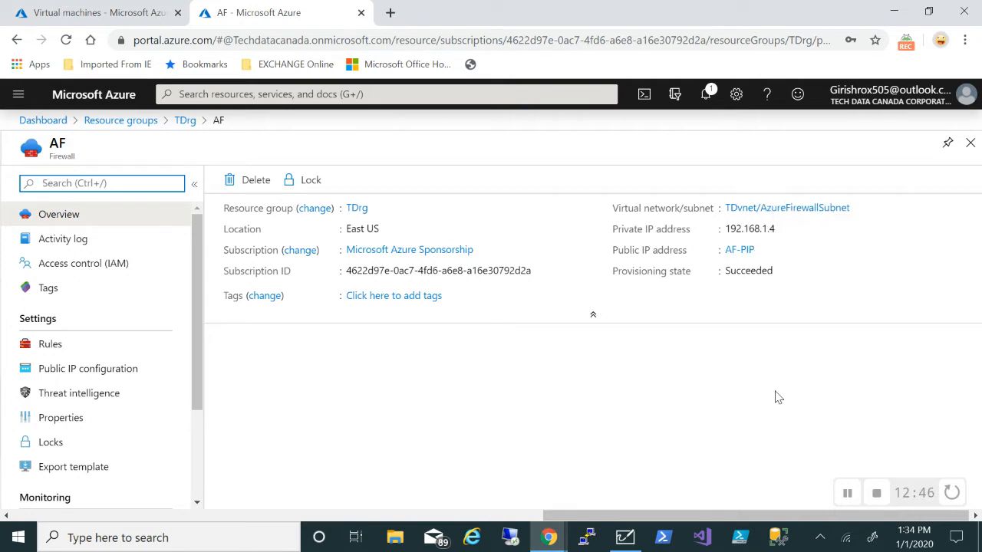
left_click(740, 253)
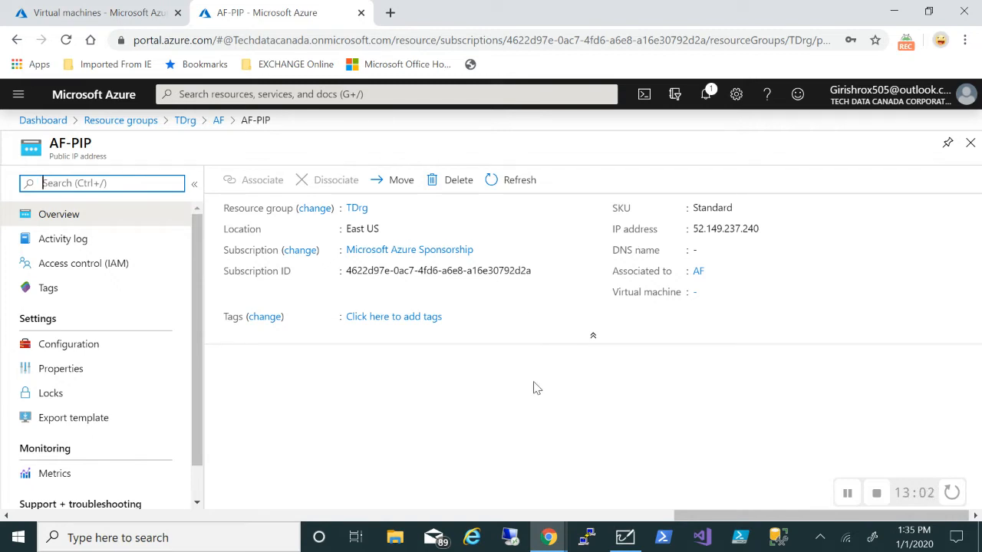
left_click(970, 145)
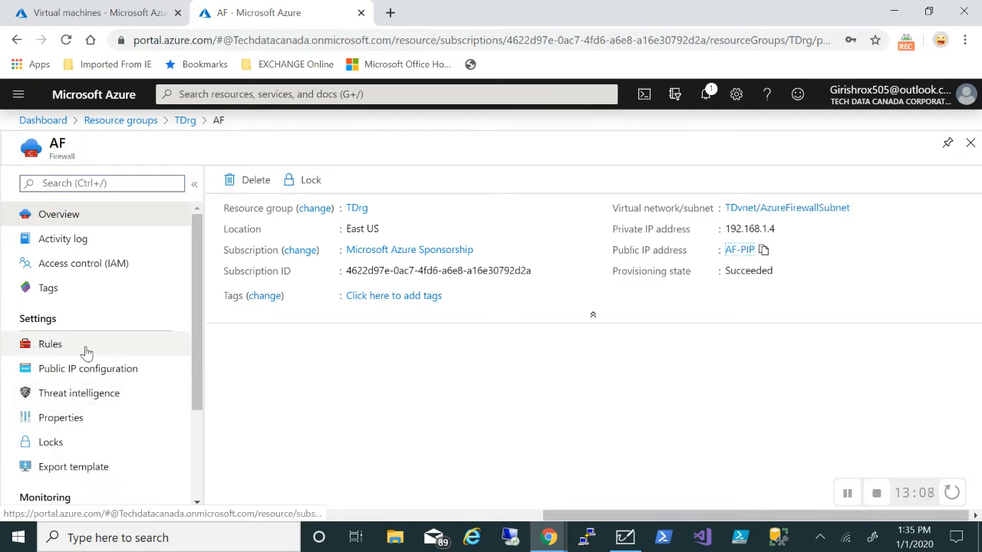
Start a new NAT rule collection named RDPrule with priority 100
left_click(51, 344)
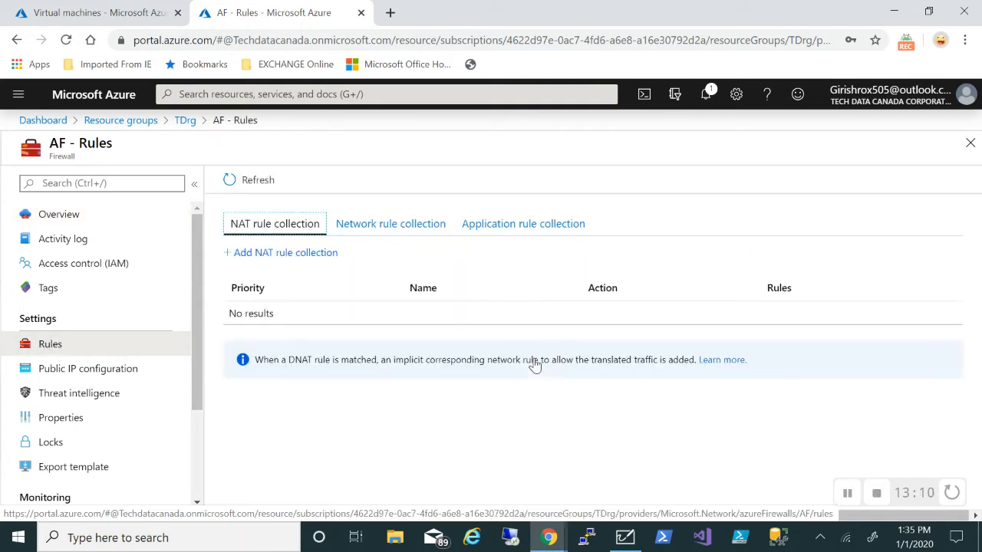
left_click(290, 253)
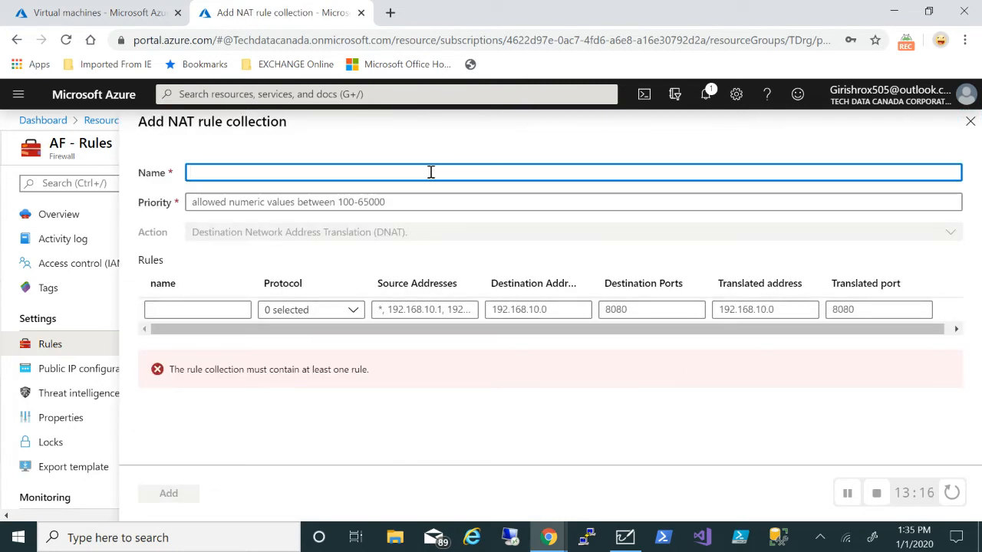
type("RDP ")
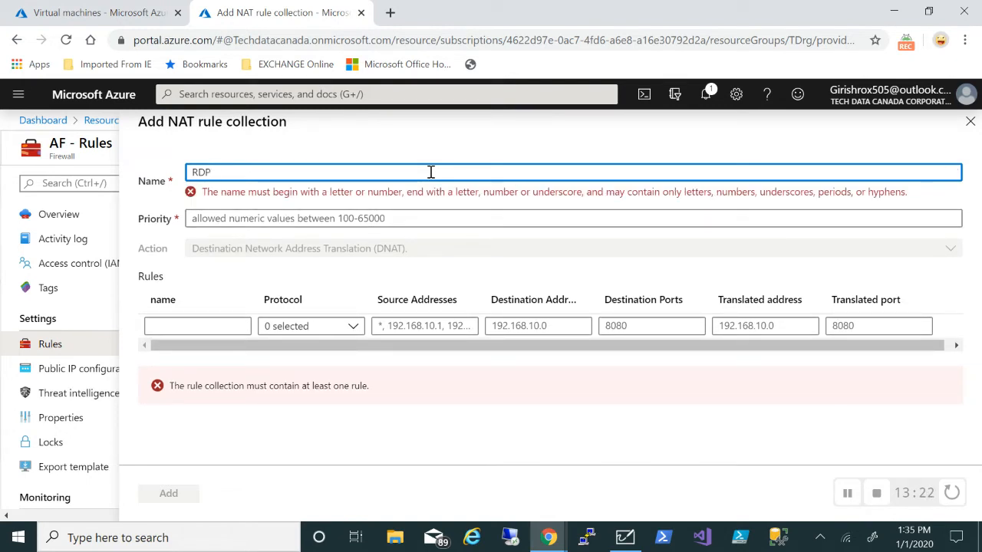
type("rule r")
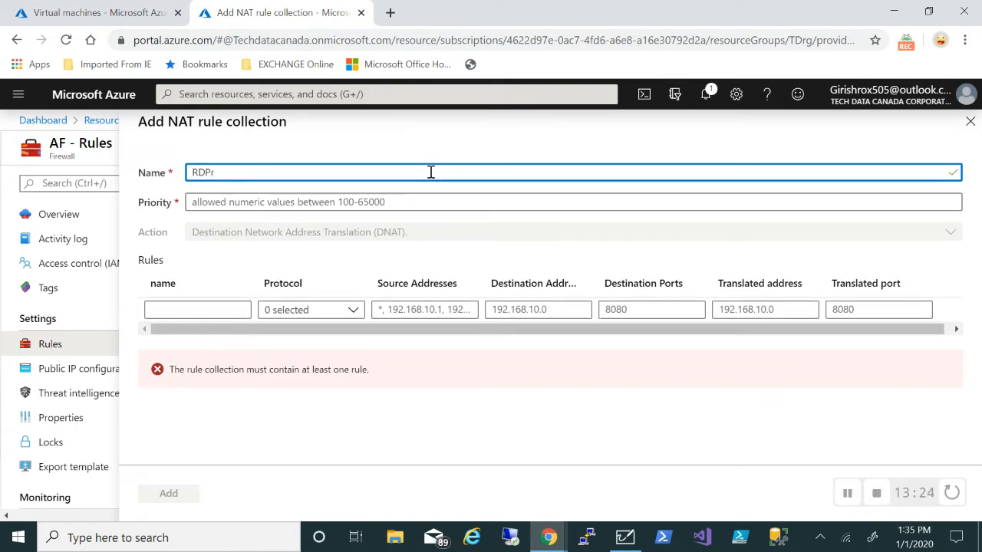
type("iule")
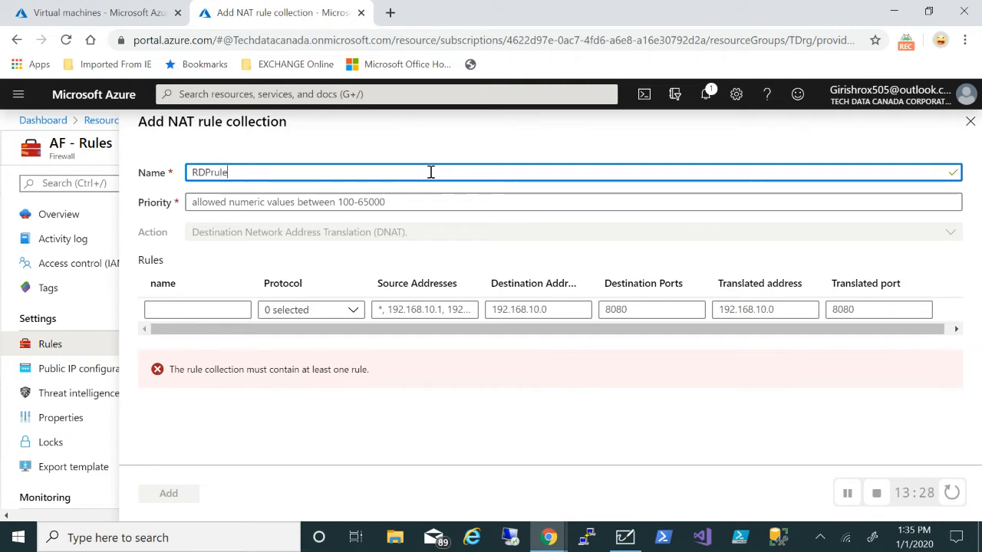
left_click(379, 197)
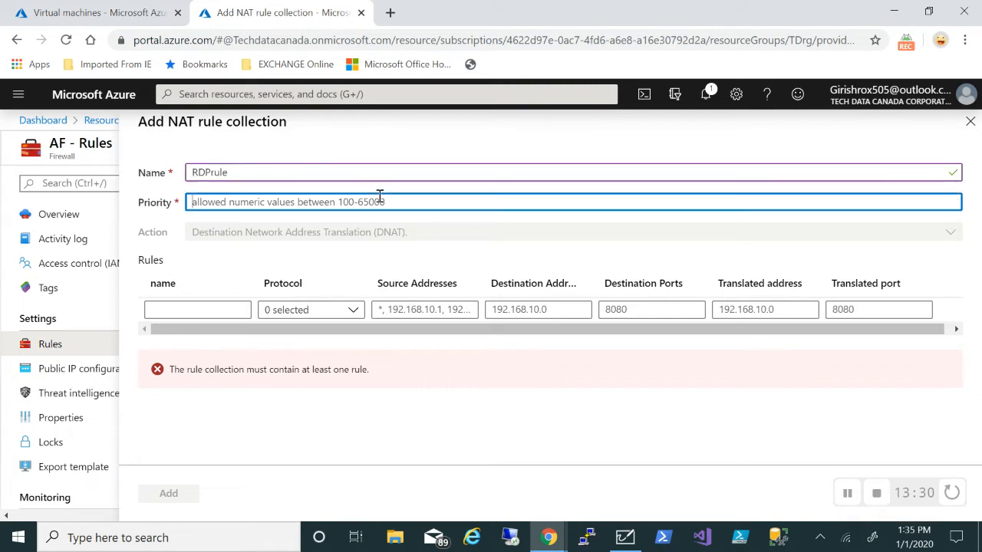
type("100")
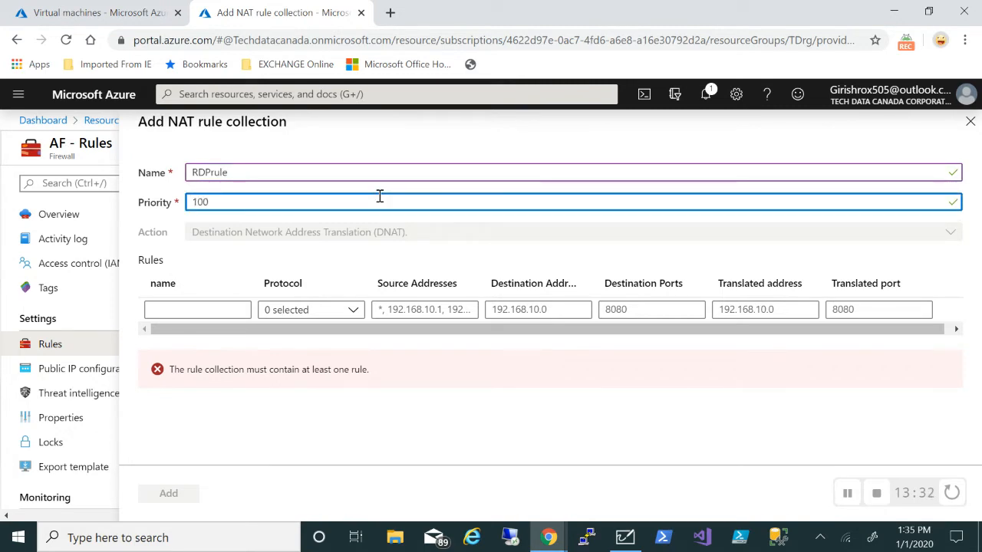
Add the collection's first rule, r1, using the TCP protocol
left_click(208, 310)
type("r1")
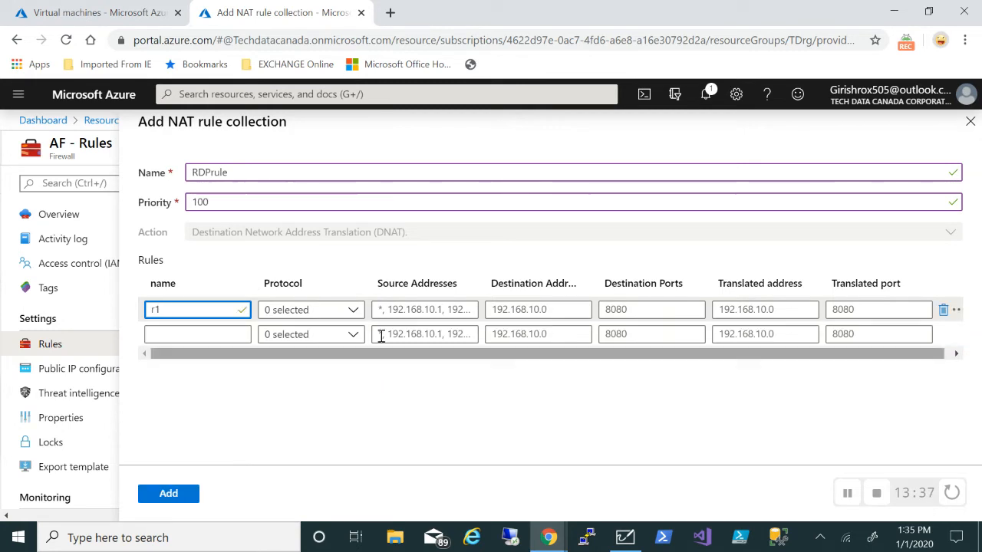
left_click(352, 310)
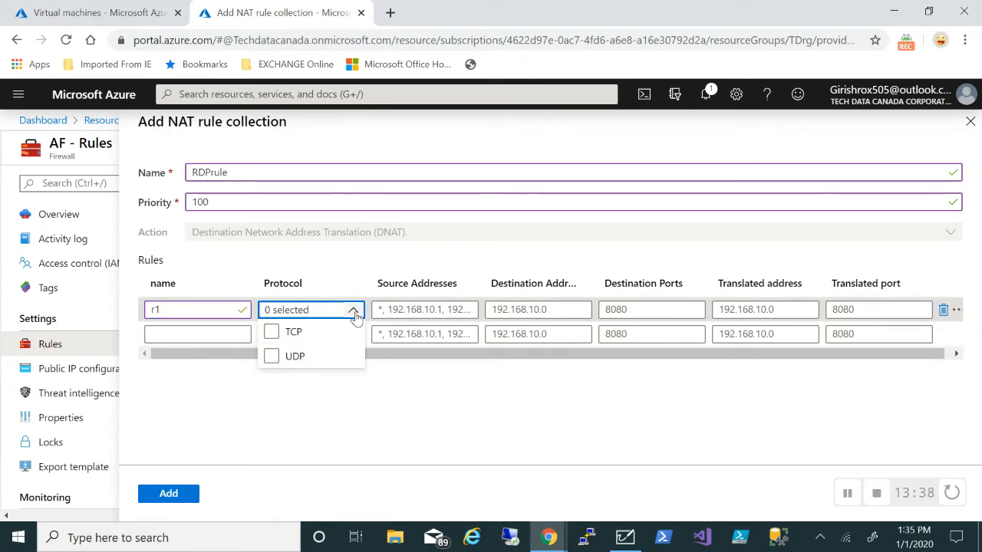
left_click(269, 332)
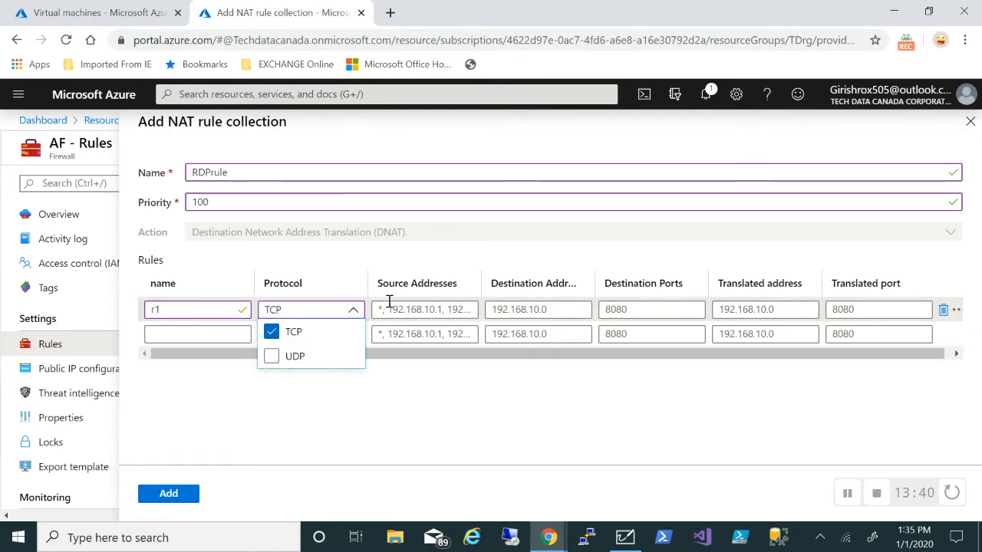
left_click(417, 309)
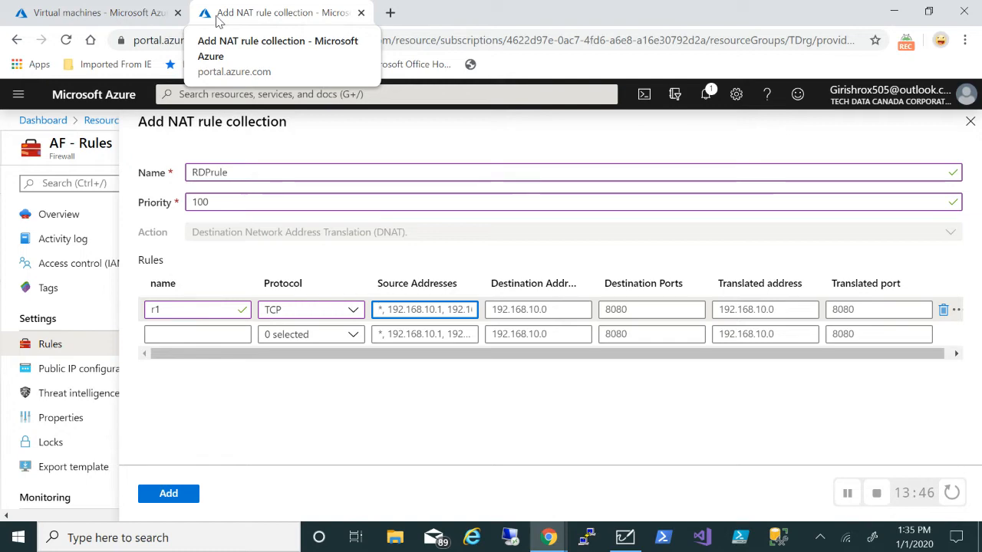
left_click(129, 19)
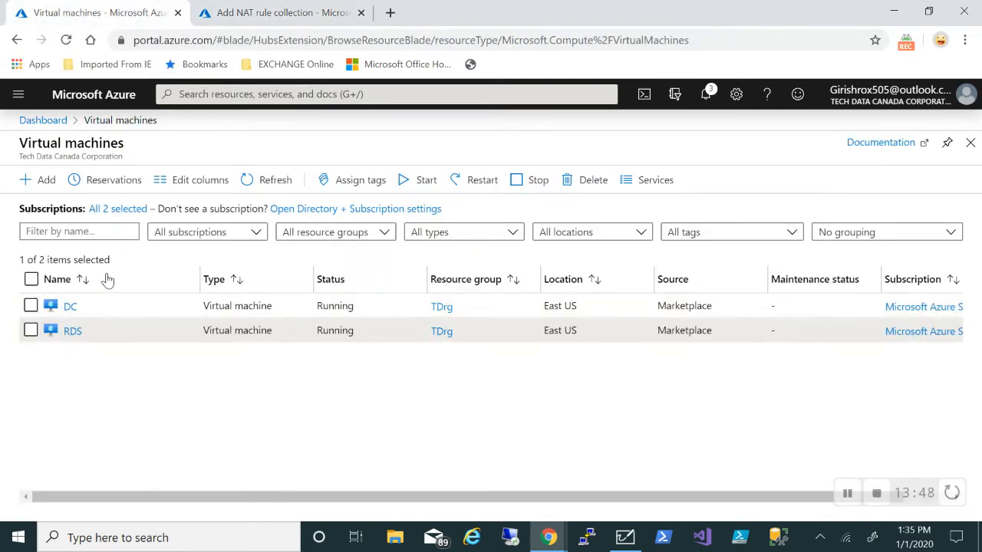
Copy the AF-PIP public IP 52.149.237.240 from the TDrg resource group
left_click(18, 93)
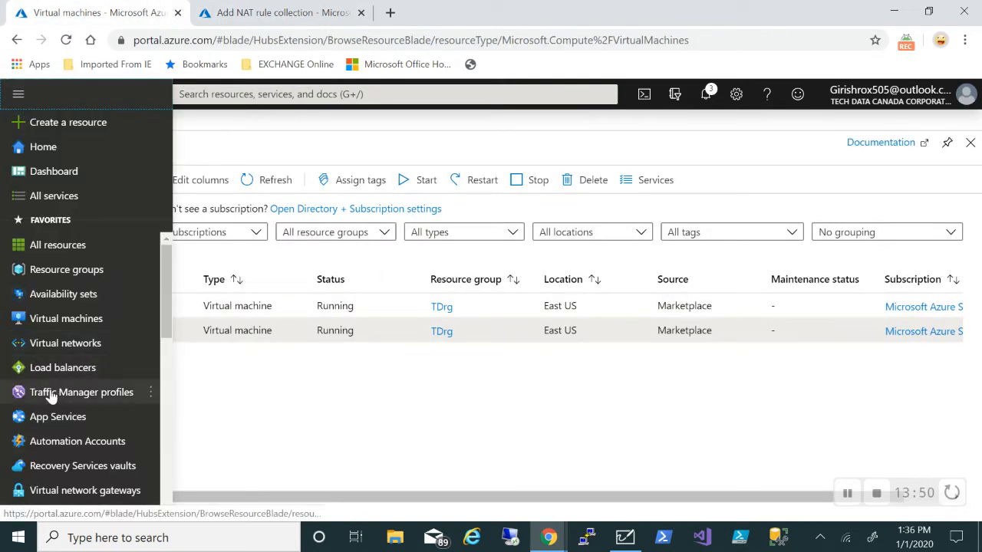
left_click(68, 272)
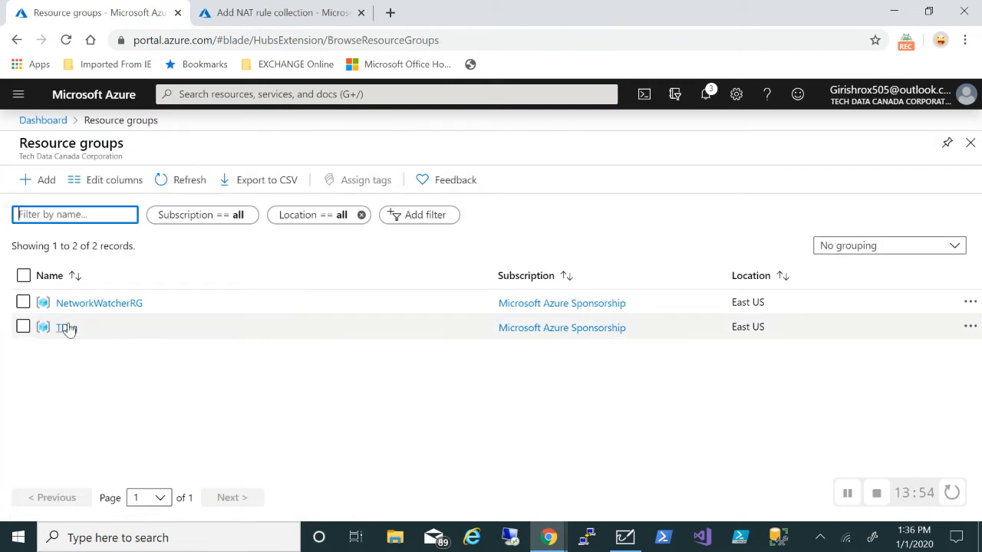
left_click(66, 328)
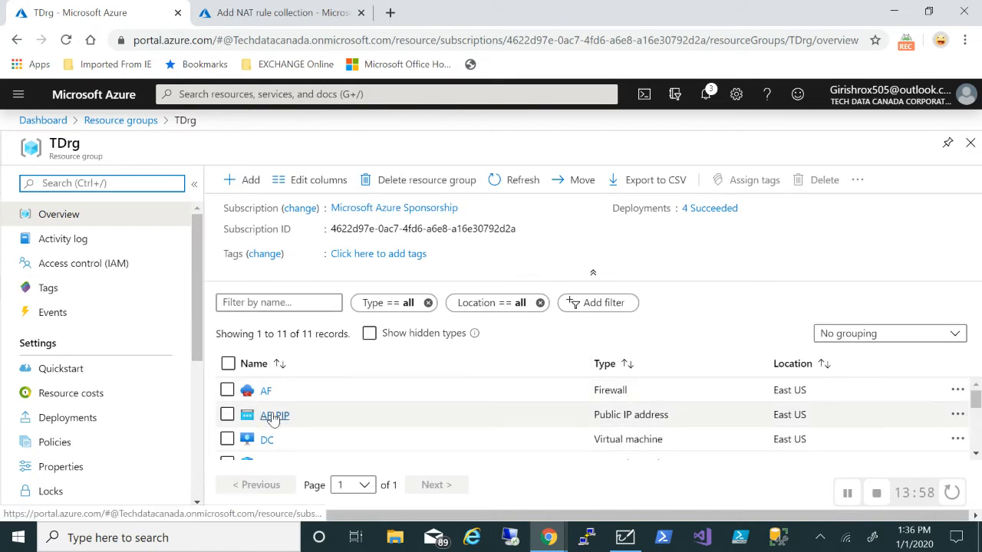
left_click(274, 415)
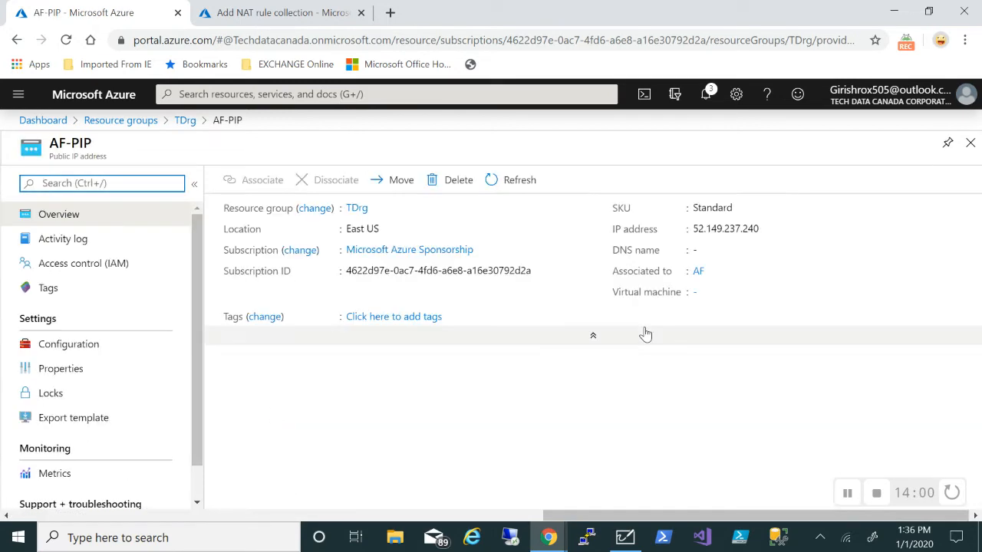
left_click(697, 273)
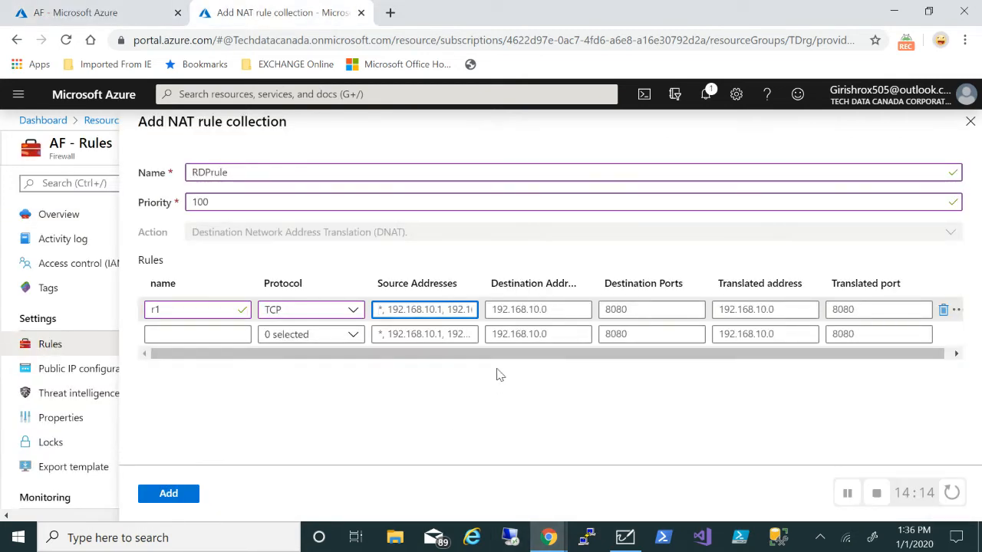
left_click(84, 12)
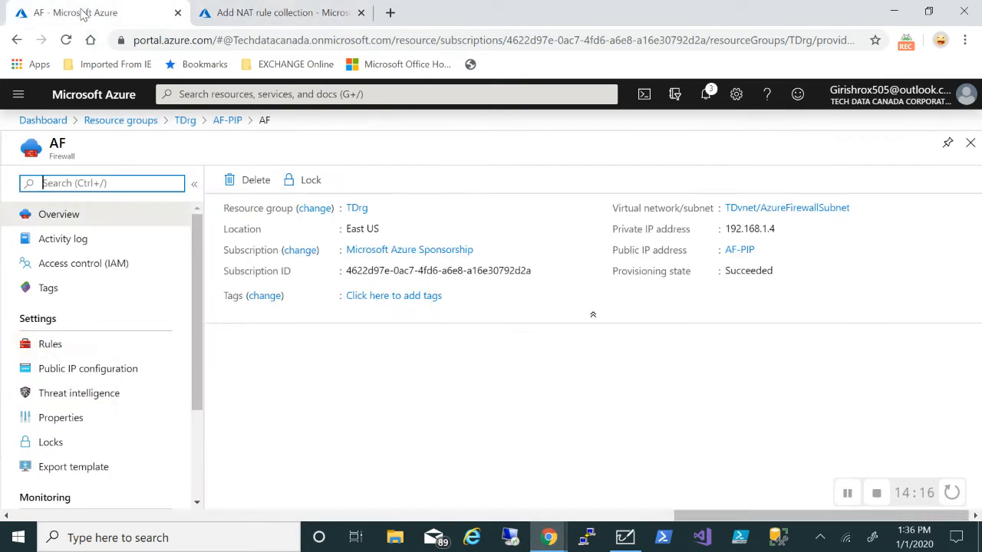
left_click(739, 250)
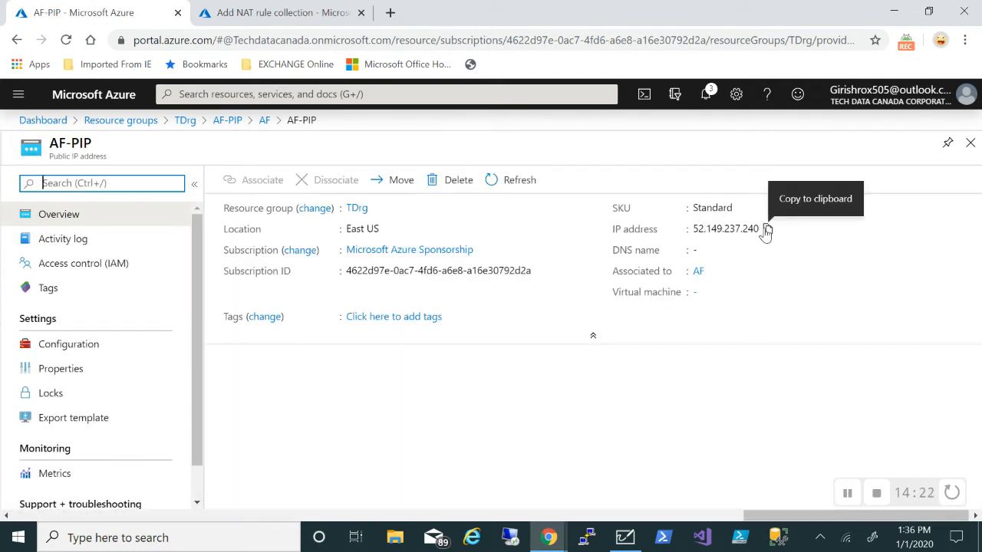
left_click(767, 231)
Paste 52.149.237.240 into rule r1's source addresses
left_click(272, 16)
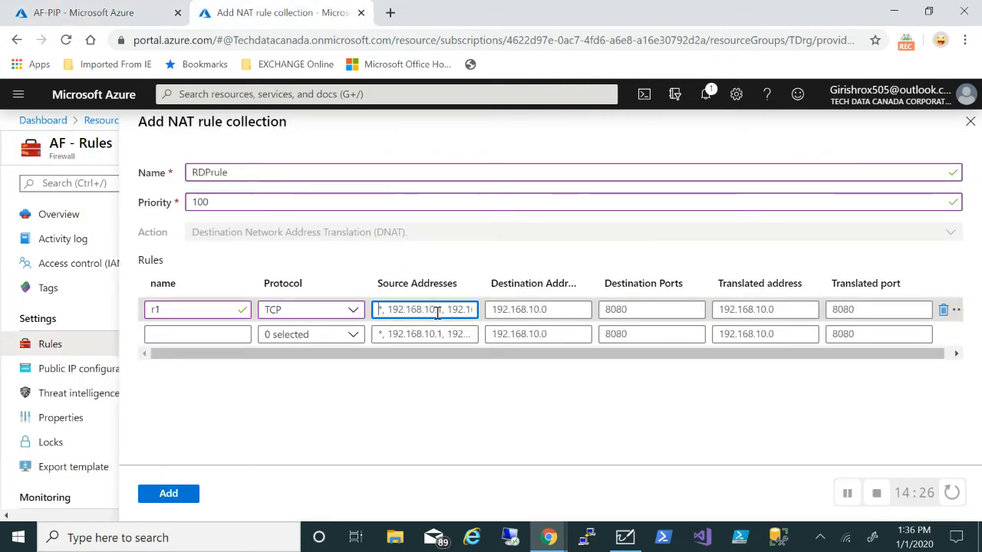
key("ctrl+v")
left_click(501, 311)
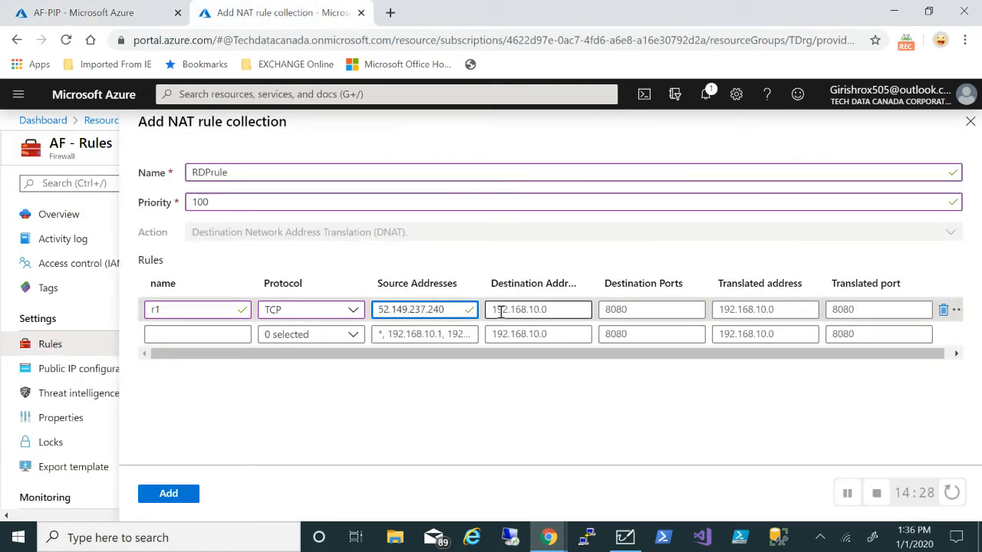
left_click(501, 312)
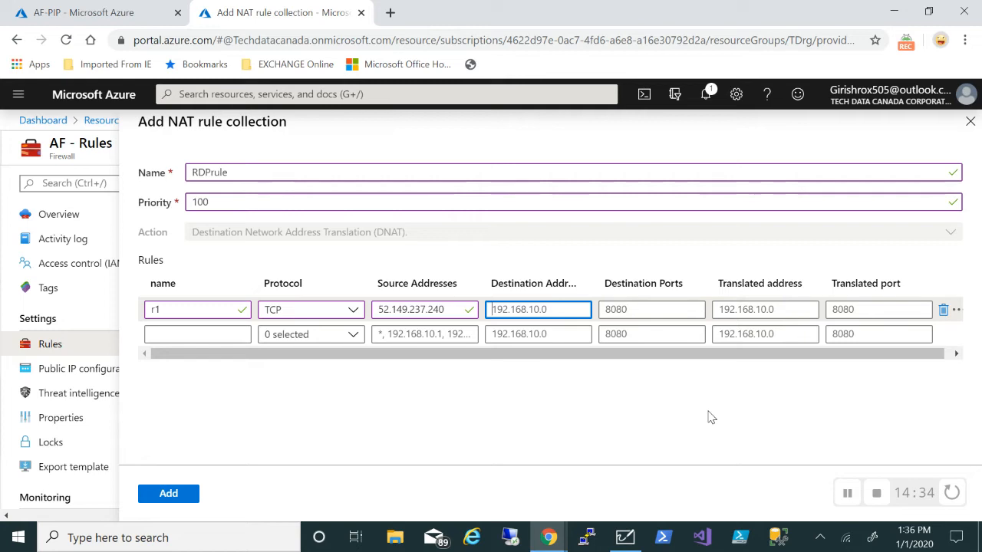
Set rule r1's destination to 52.149.237.240 and its source addresses to *
left_click(843, 501)
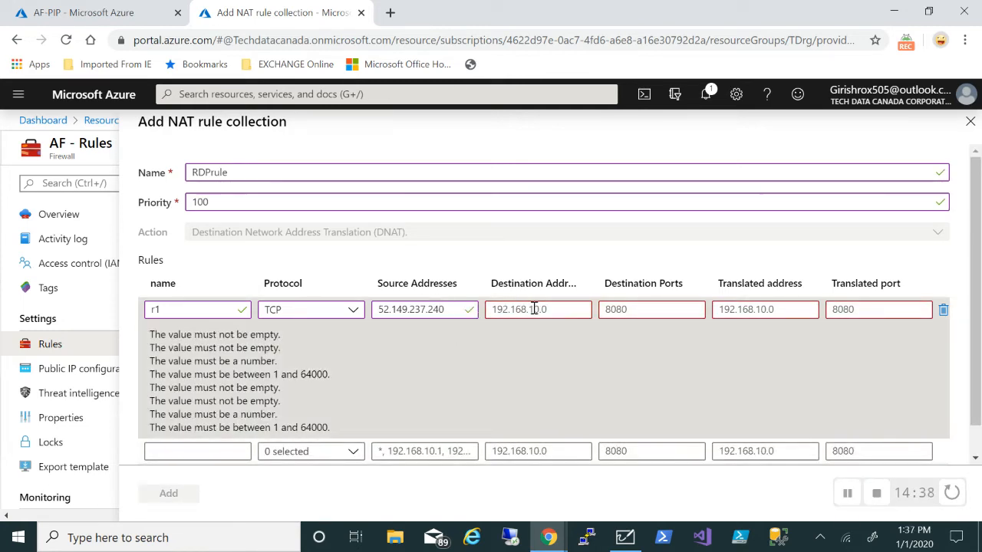
left_click(535, 309)
key("ctrl+v")
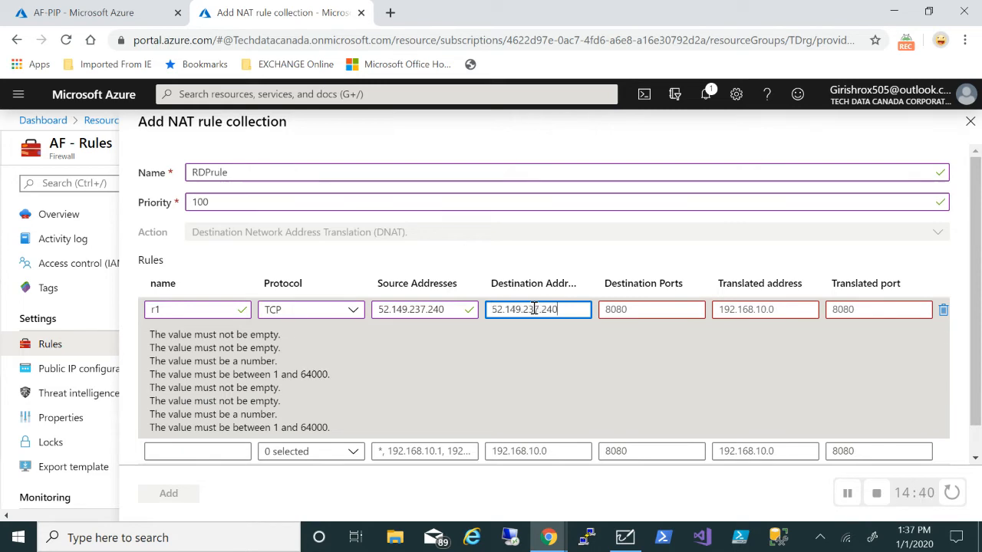
left_click(425, 306)
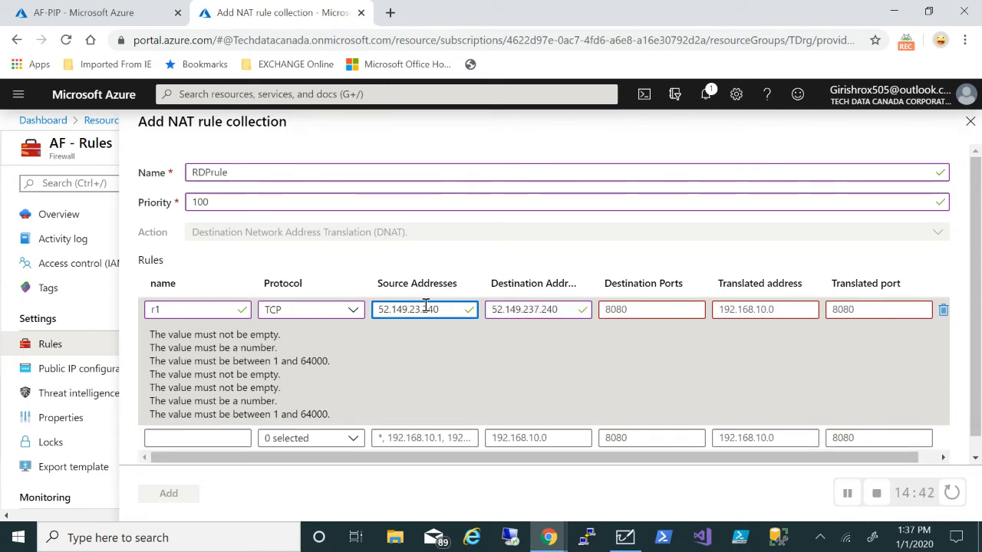
key("BackSpace")
key("BackSpace")
key("BackSpace")
key("BackSpace")
key("BackSpace")
key("BackSpace")
key("BackSpace")
key("BackSpace")
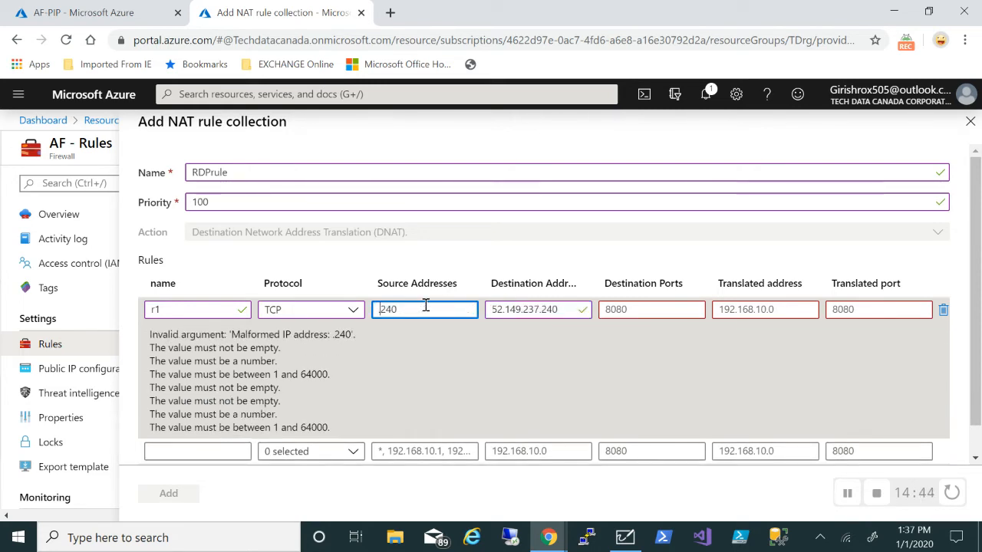
key("BackSpace")
key("BackSpace")
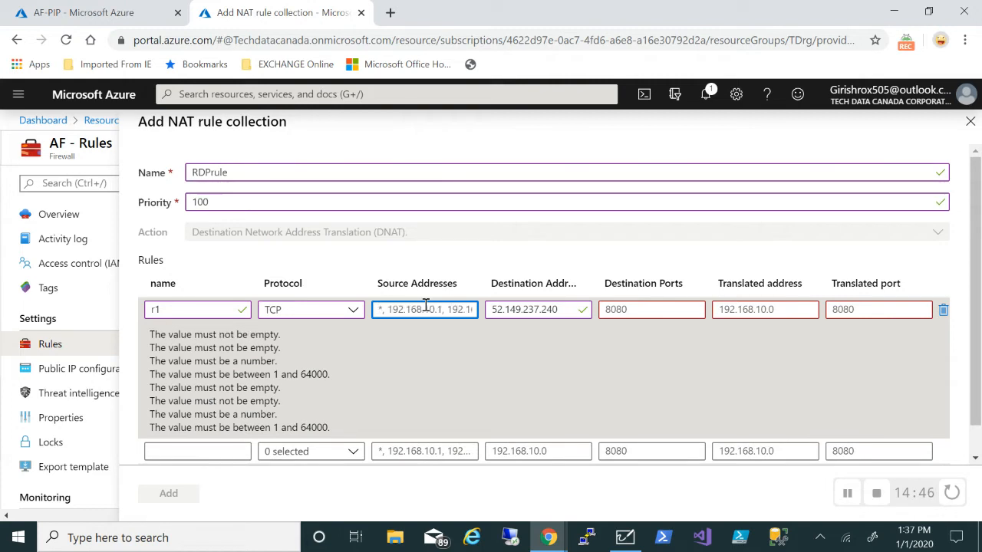
type("*")
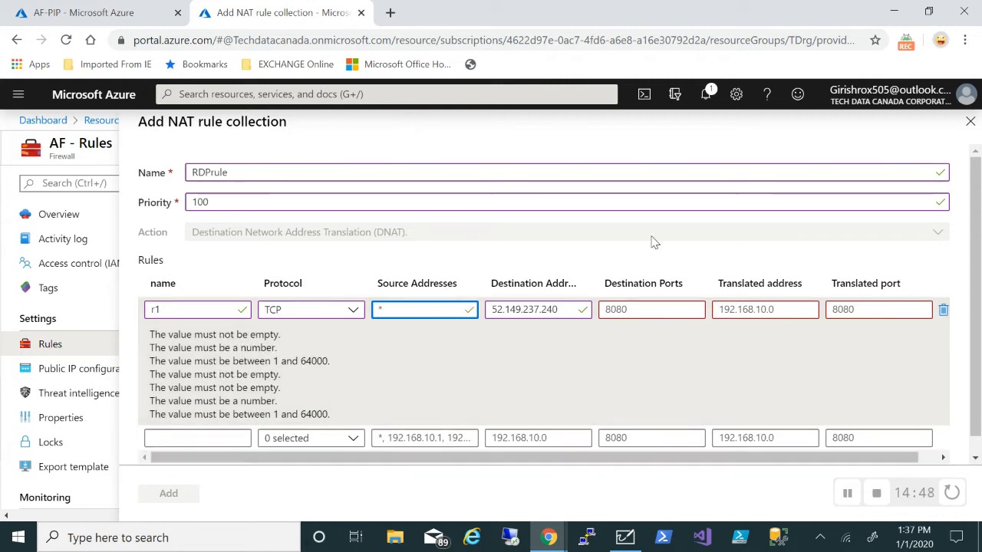
Give r1 destination port 1, translated to 192.168.0.5 port 3389
left_click(646, 306)
type("1")
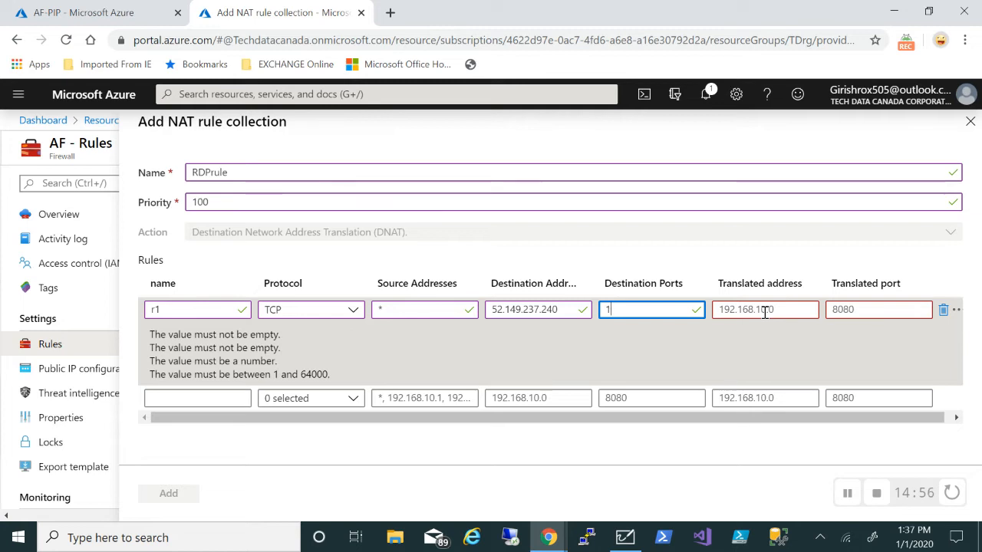
left_click(765, 312)
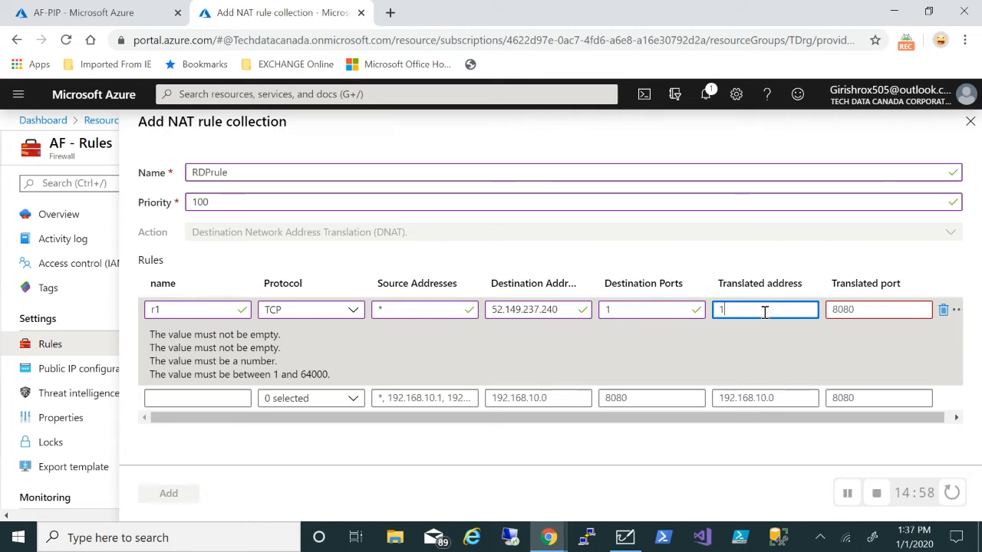
type("192.16")
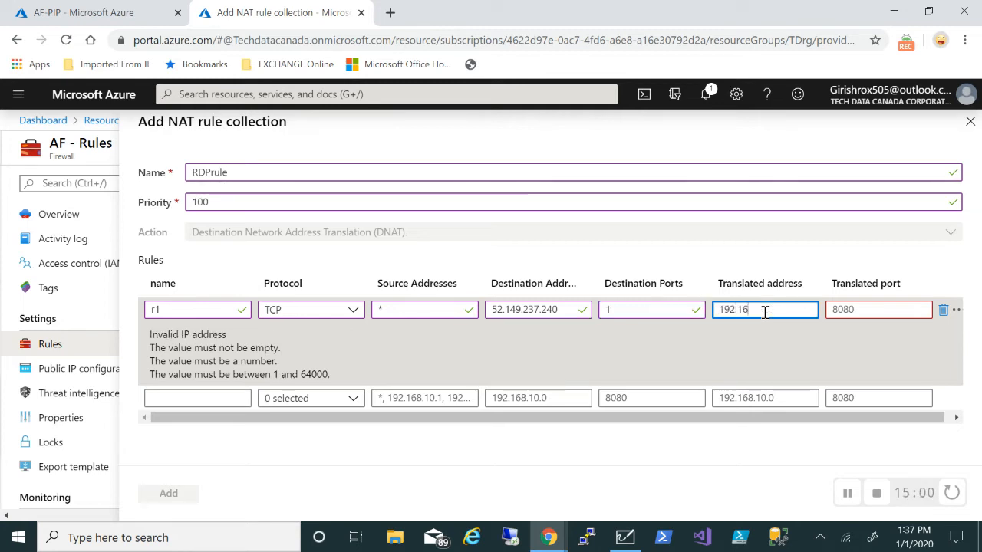
type("8.0.5")
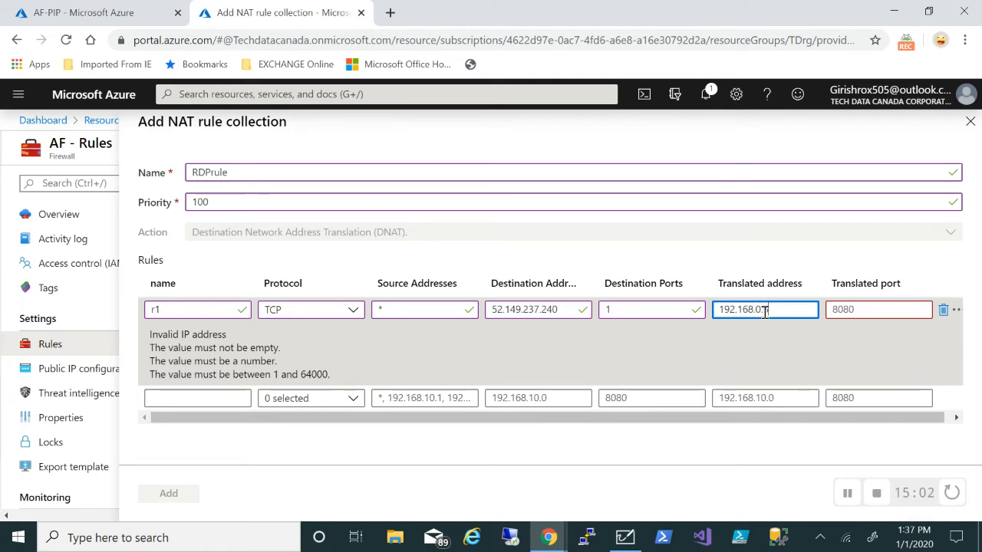
left_click(897, 310)
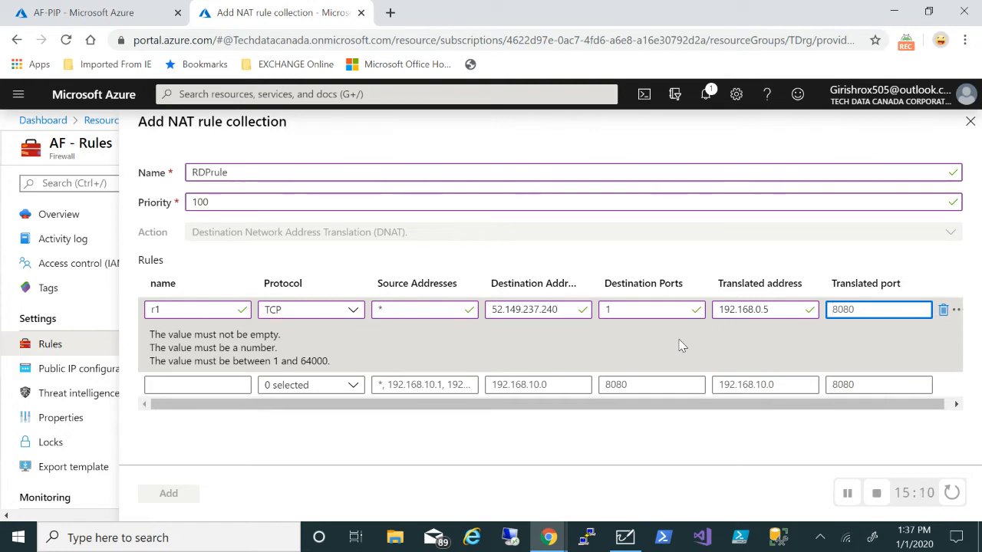
type("3389")
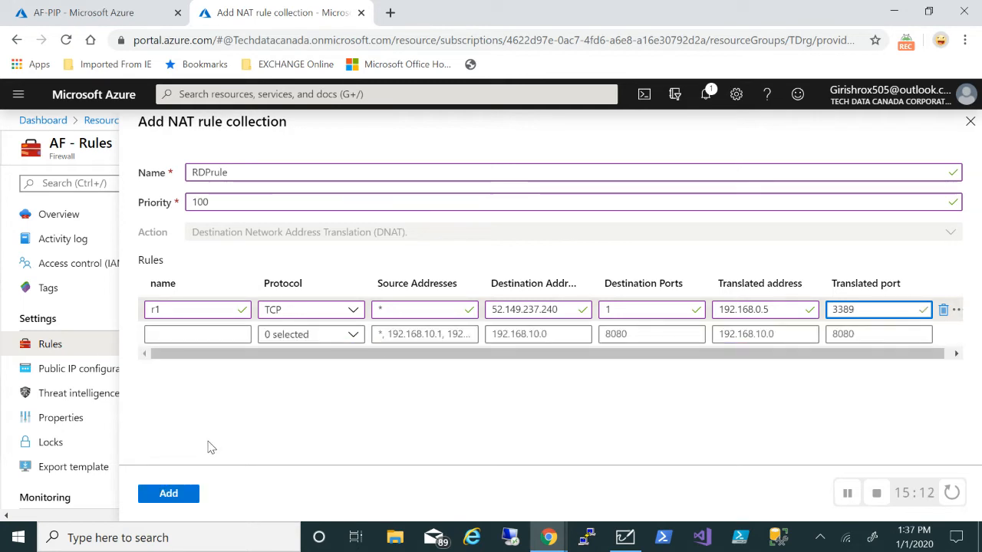
Add rule r2 with protocol TCP, source * and destination 52.149.237.240
left_click(169, 329)
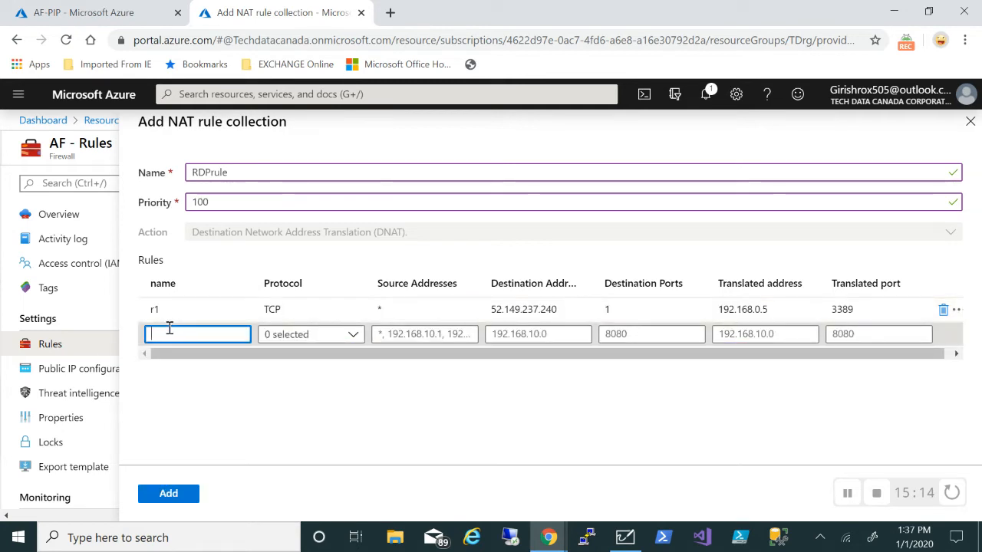
type("r2")
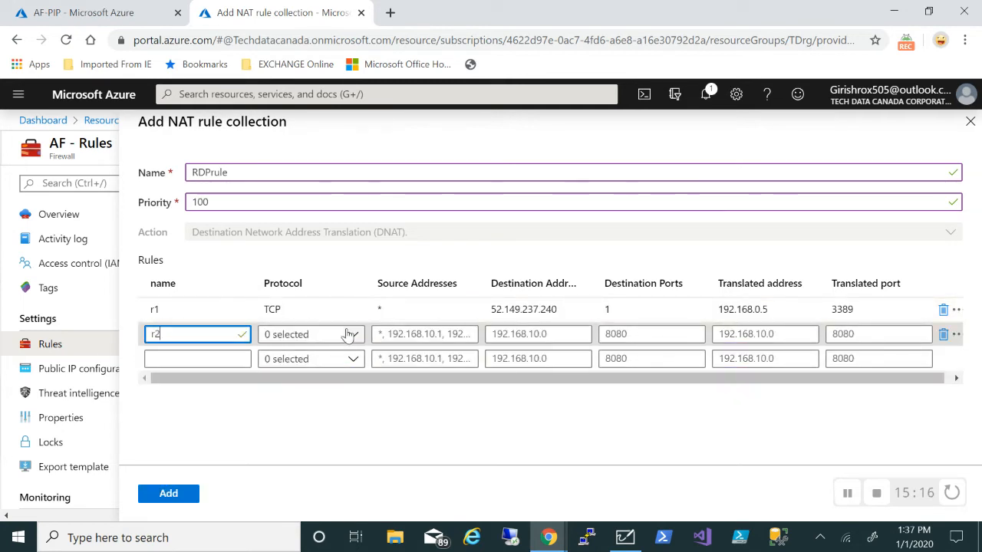
left_click(349, 334)
left_click(272, 356)
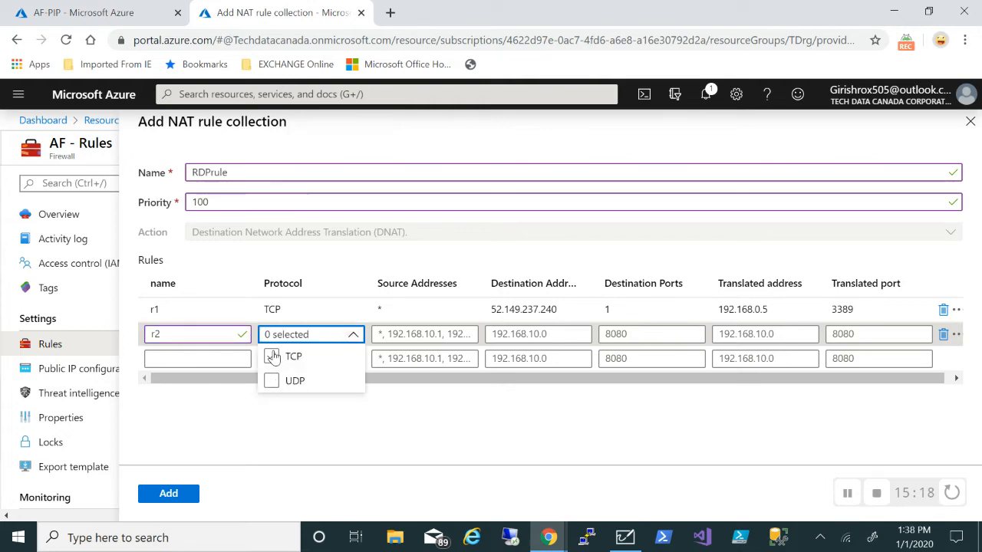
left_click(429, 334)
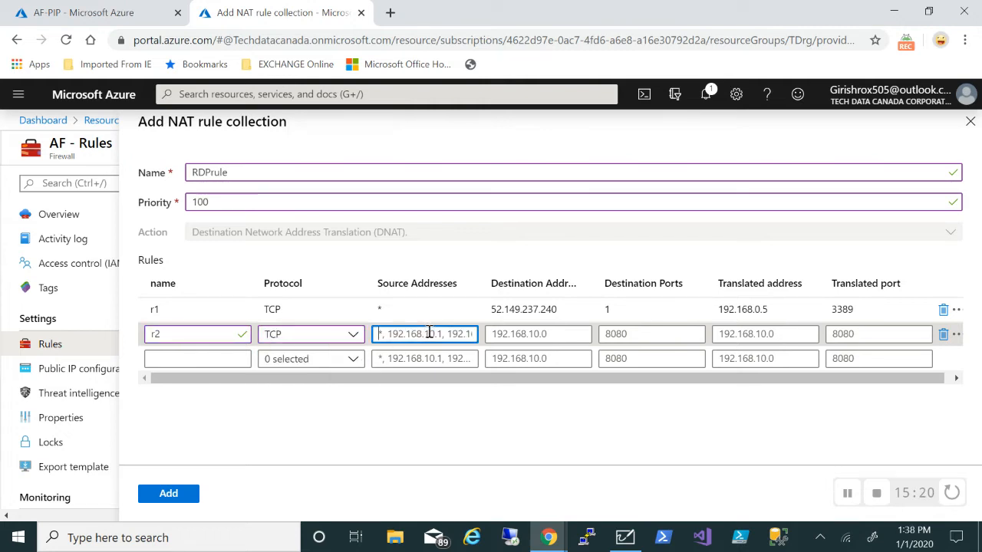
type("*")
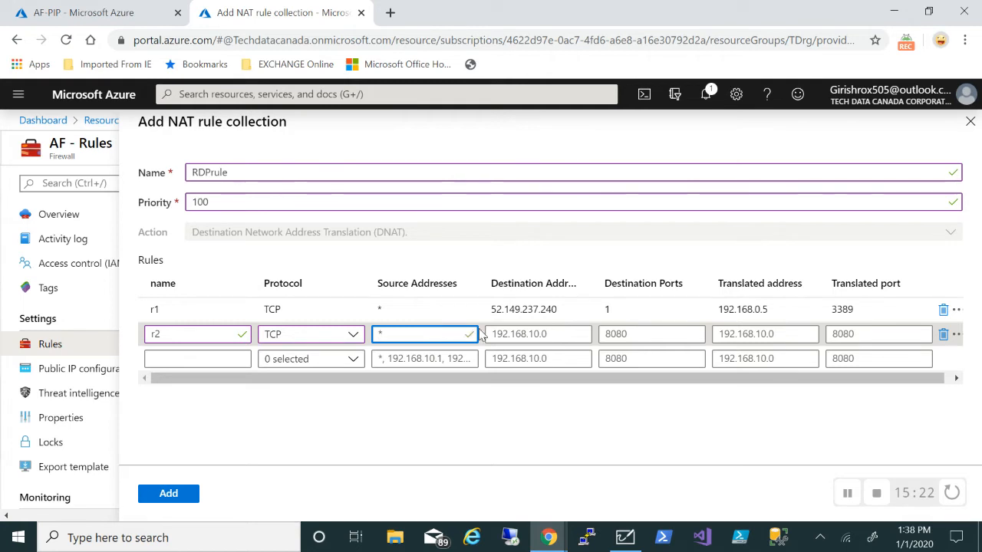
left_click(522, 334)
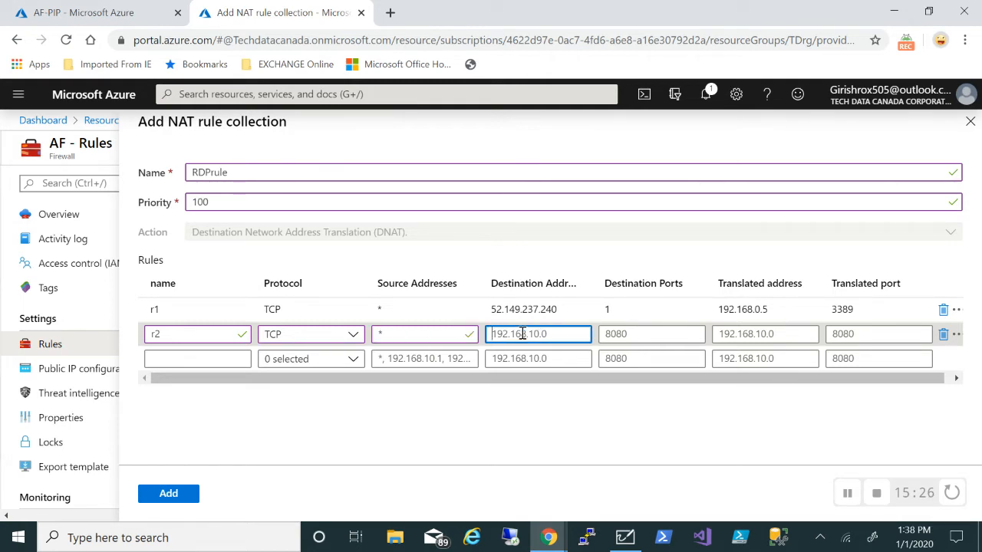
type("52.149.237.240")
Give r2 destination port 2, translated to 192.168.0.4 port 3389
left_click(623, 334)
type("2")
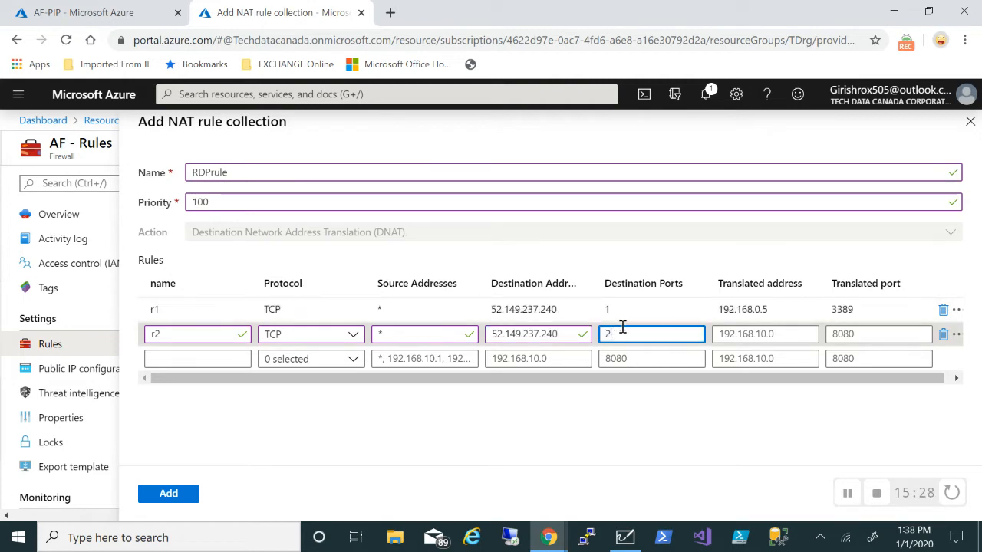
left_click(748, 336)
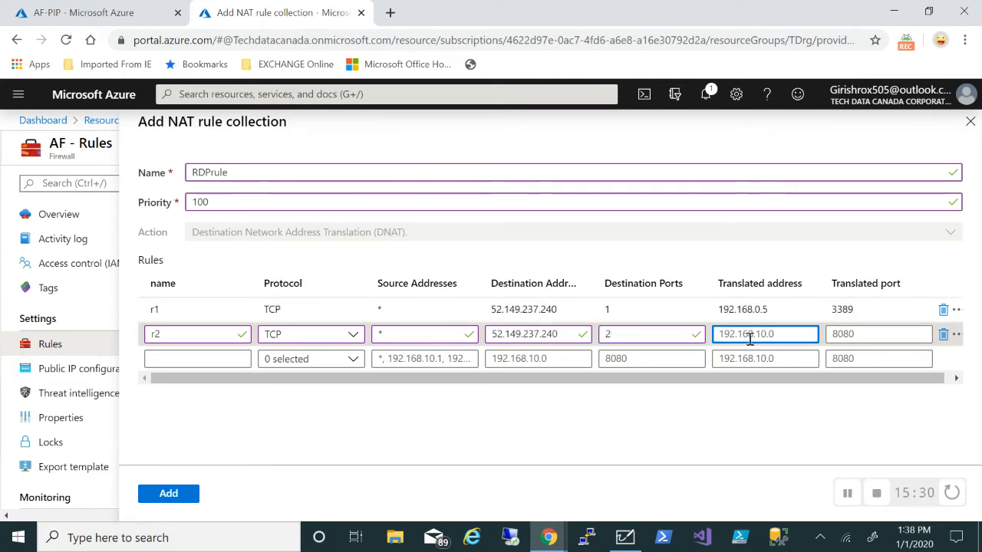
type("192.168.0.4")
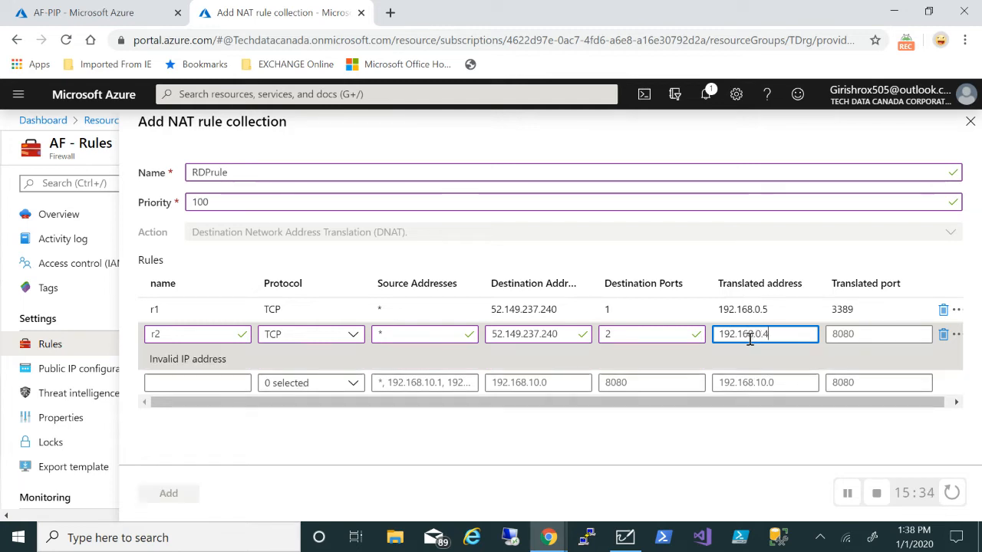
left_click(867, 335)
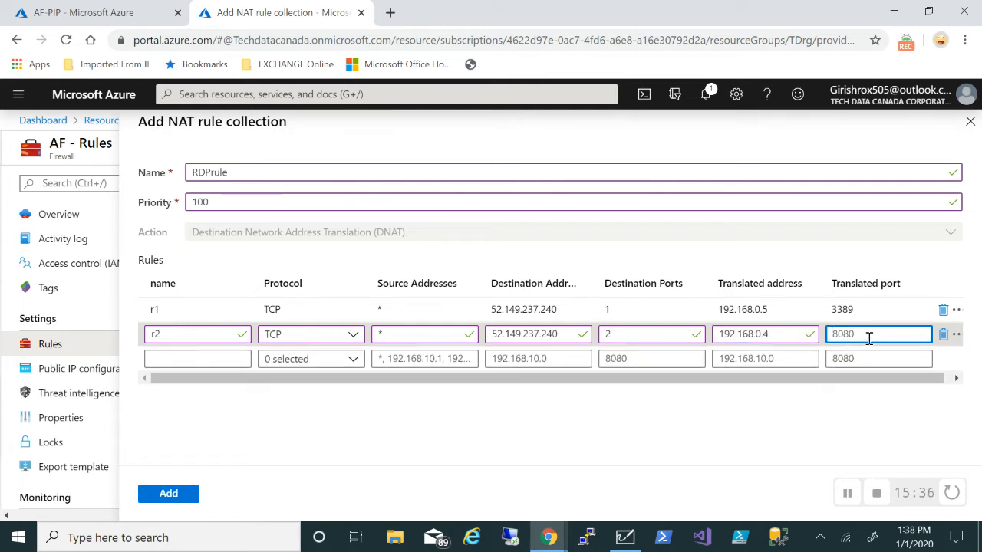
type("3389")
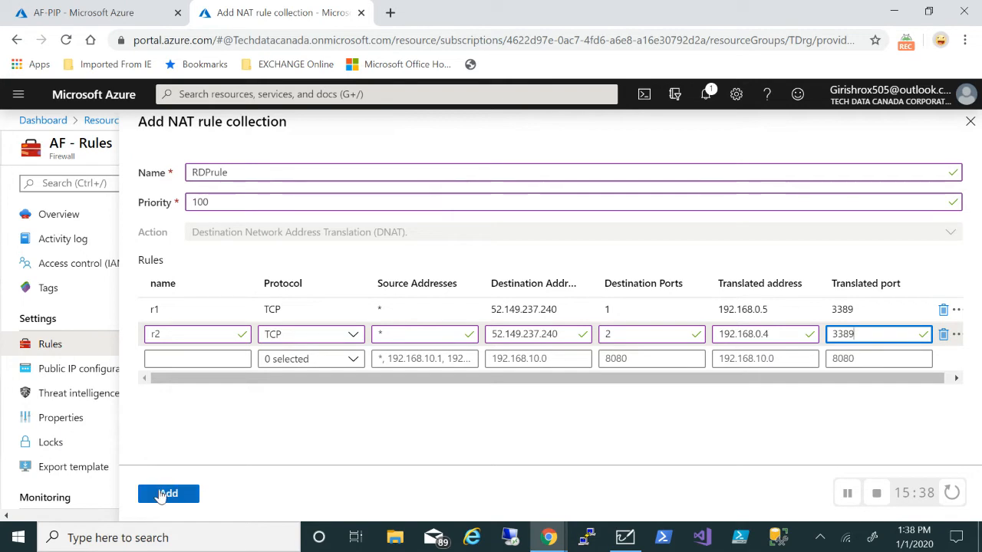
Add the RDPrule collection and wait for the firewall update to finish
left_click(162, 495)
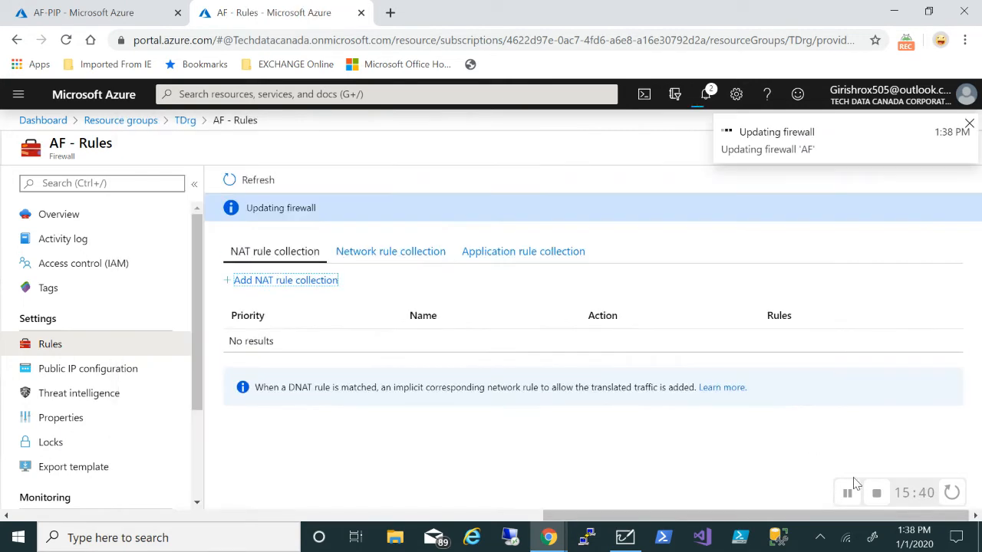
left_click(848, 503)
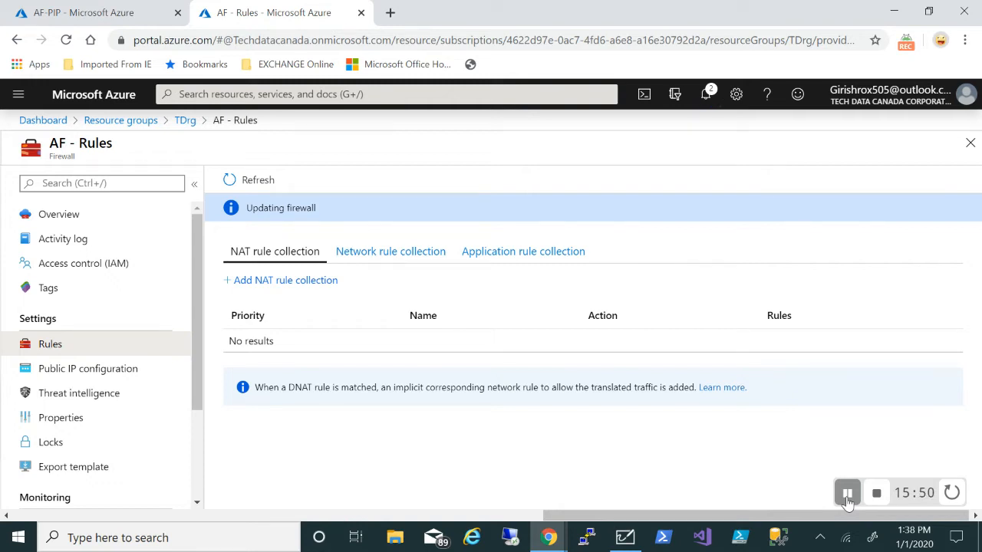
left_click(848, 493)
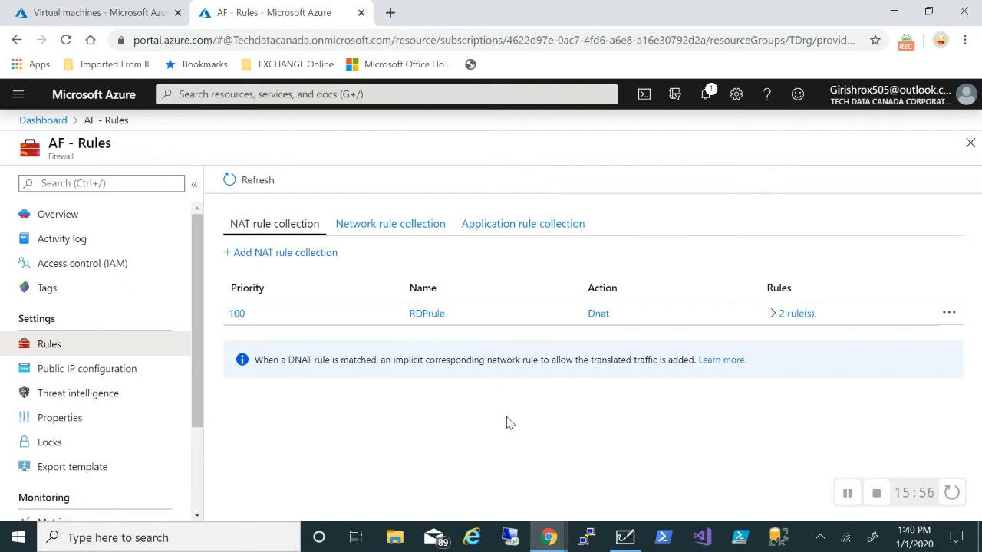
Launch Remote Desktop Connection (mstsc) with computer 52.149.237.240:1
left_click(213, 546)
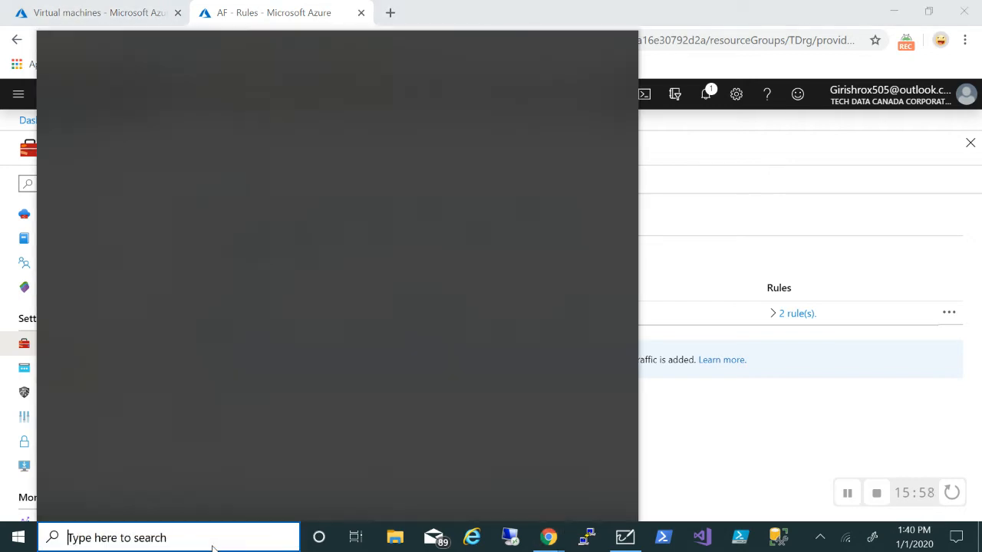
type("mstsc")
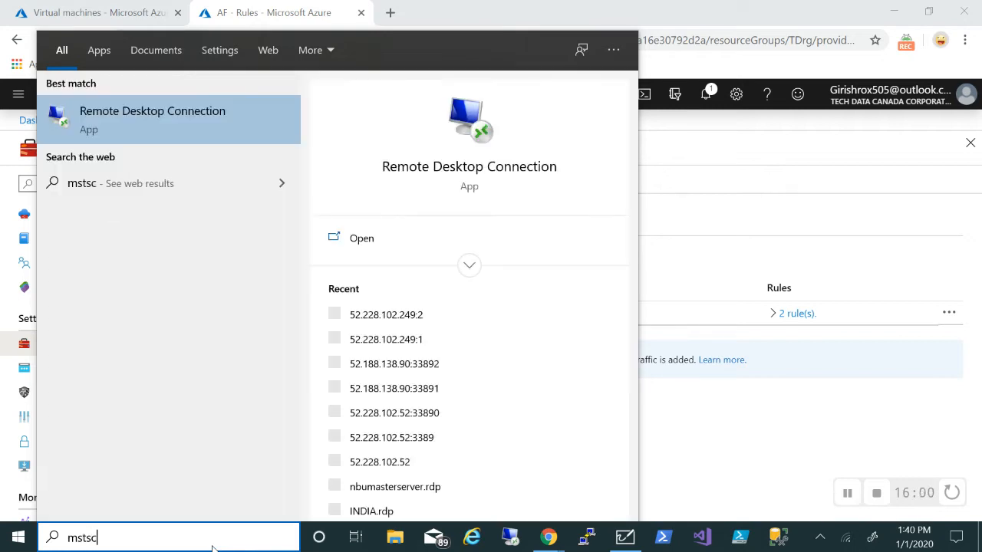
left_click(149, 127)
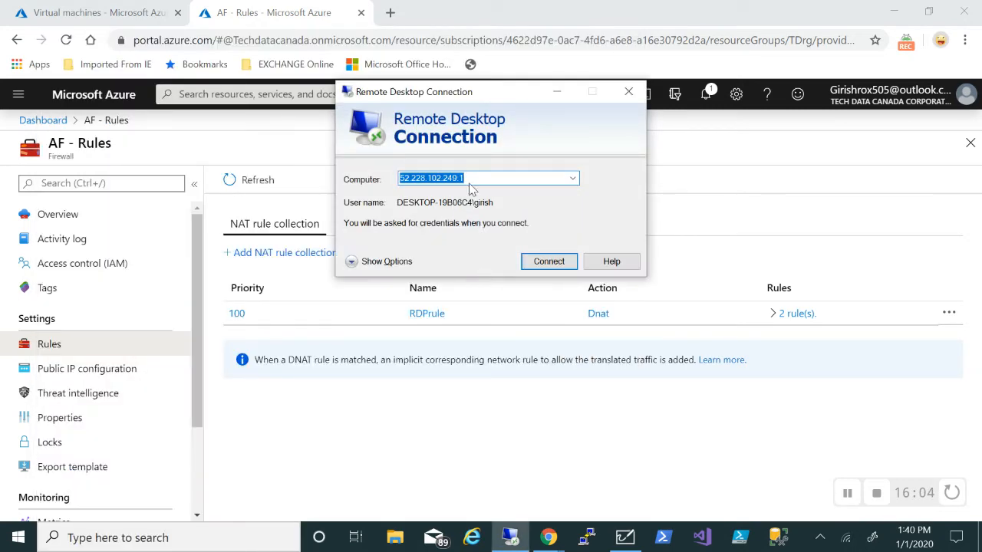
key("BackSpace")
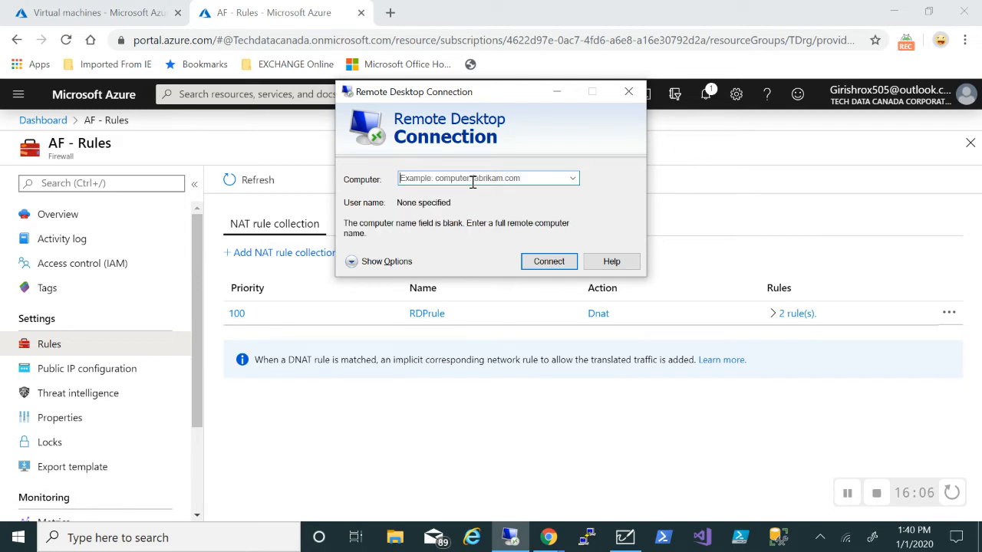
key("ctrl+v")
type(".")
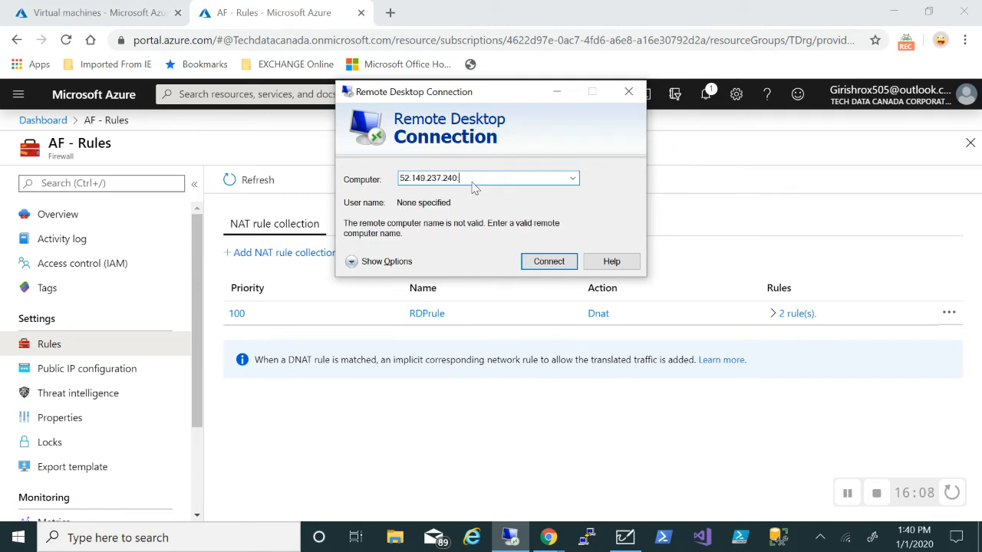
type("1")
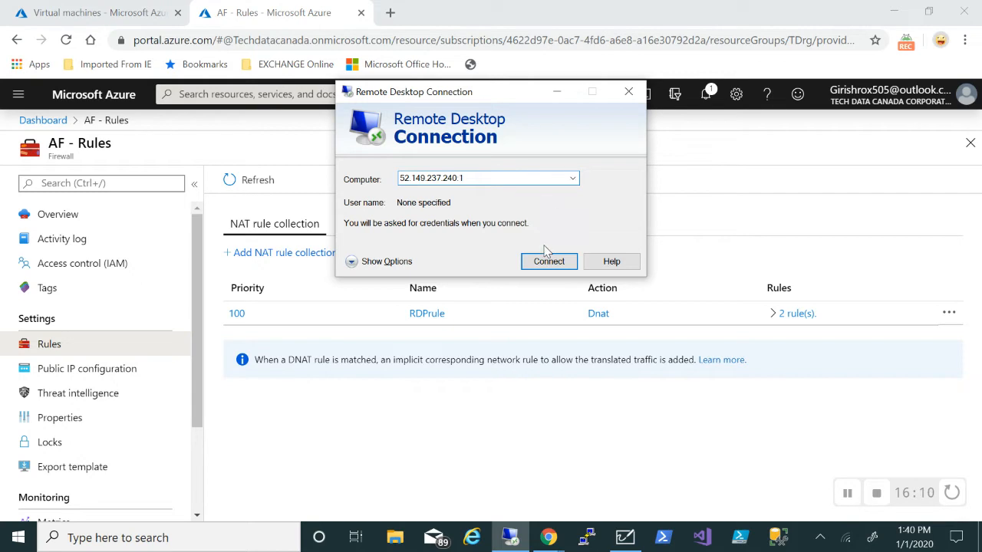
Connect with the account username and password, accepting the untrusted certificate
left_click(547, 262)
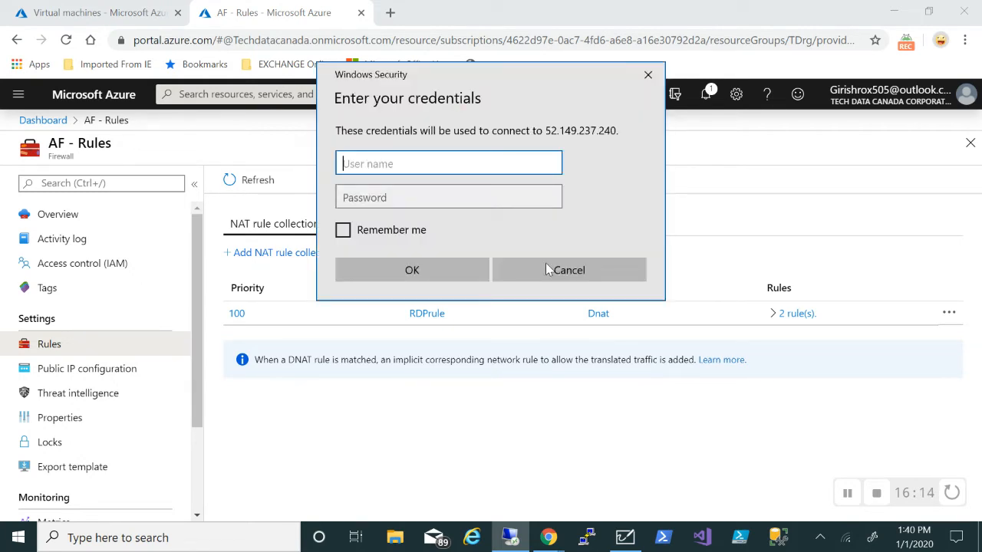
type("girish")
key("Tab")
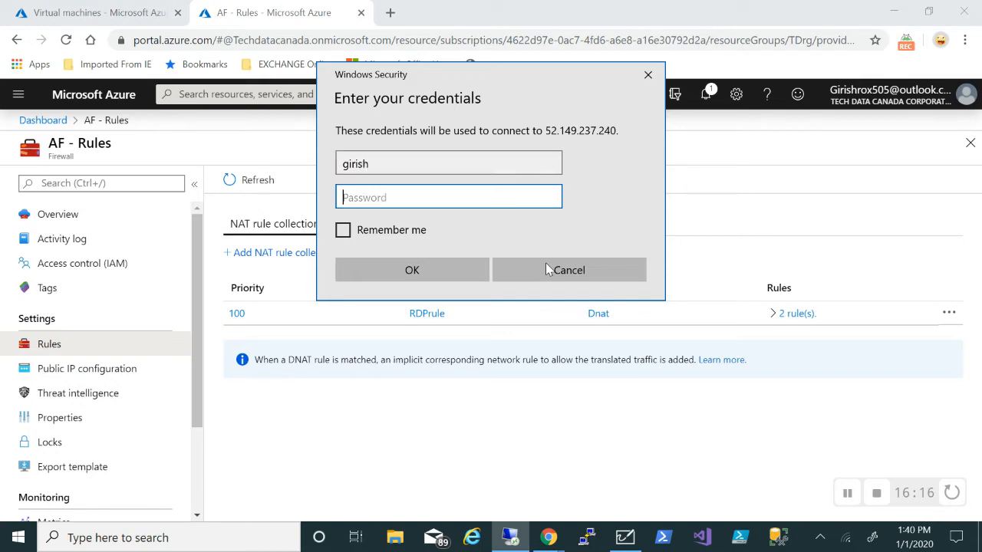
type("••••••••••••")
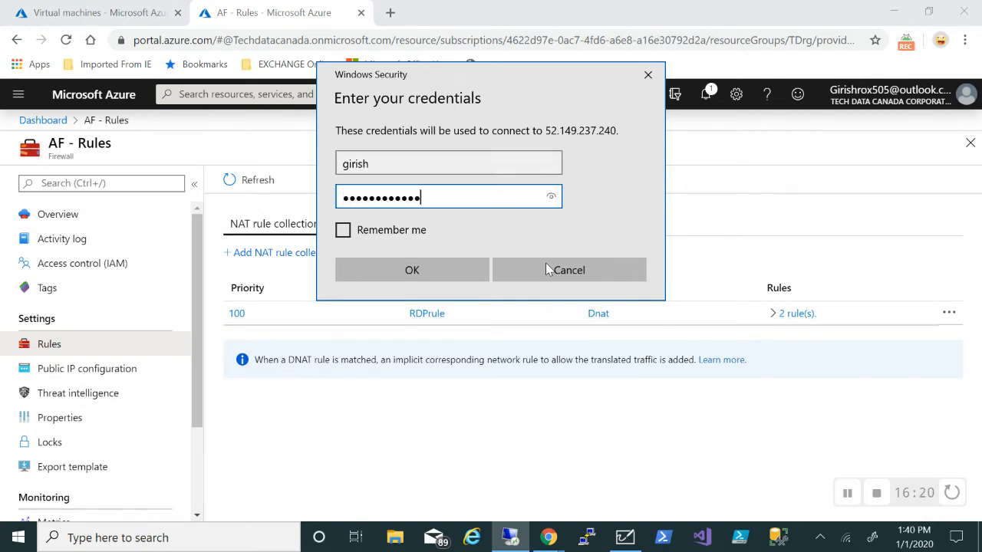
left_click(446, 270)
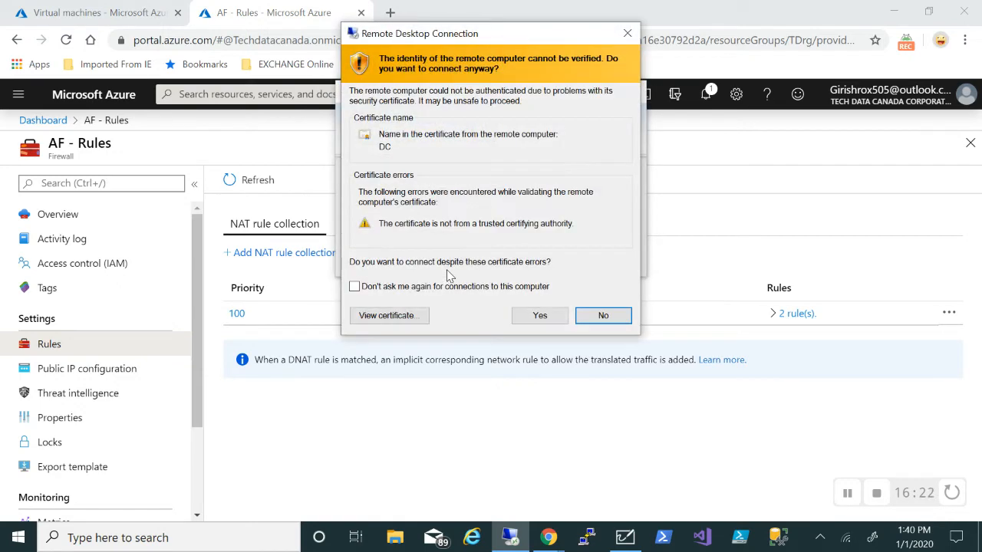
left_click(530, 315)
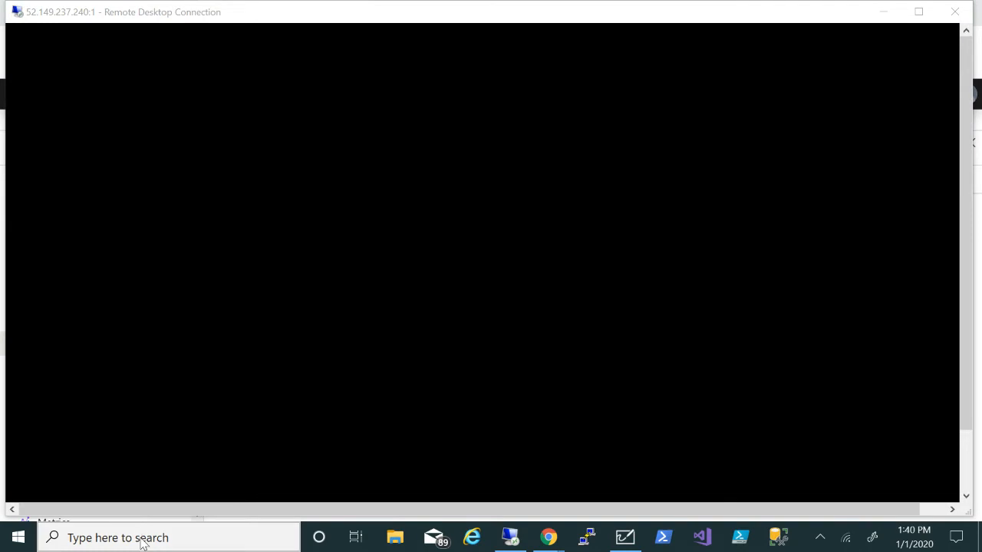
Open a new mstsc window, connect to 52.149.237.240:2 and submit the account password
left_click(142, 543)
type("ms")
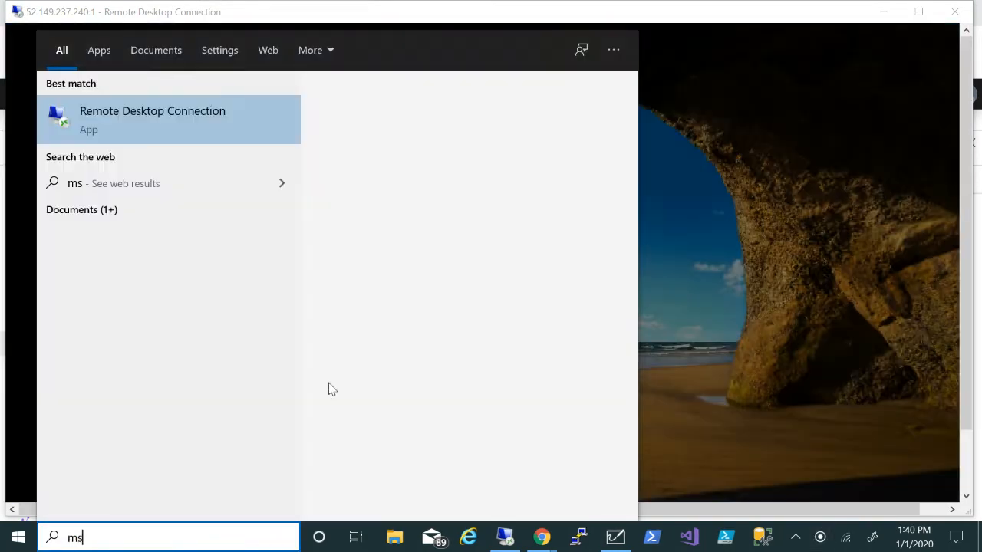
type("tsc")
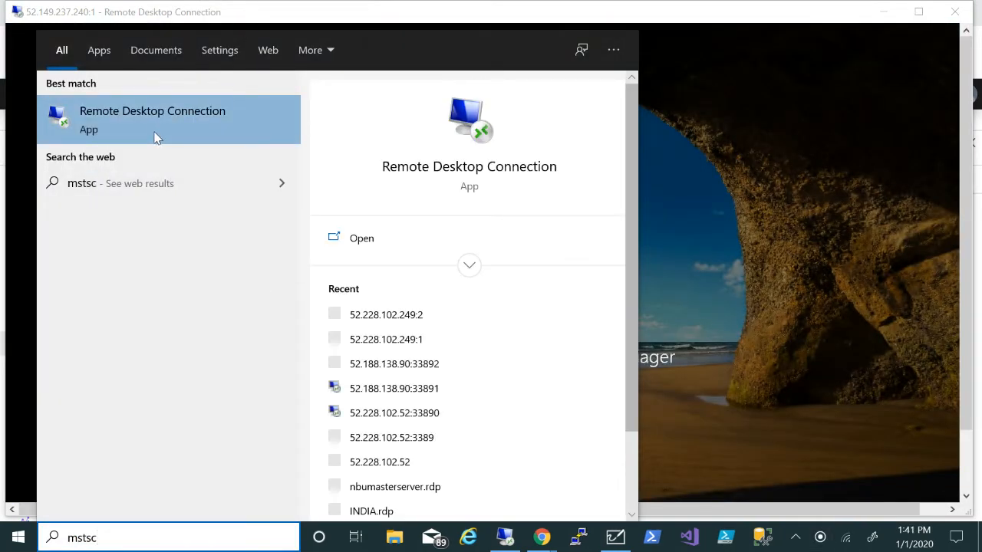
left_click(154, 136)
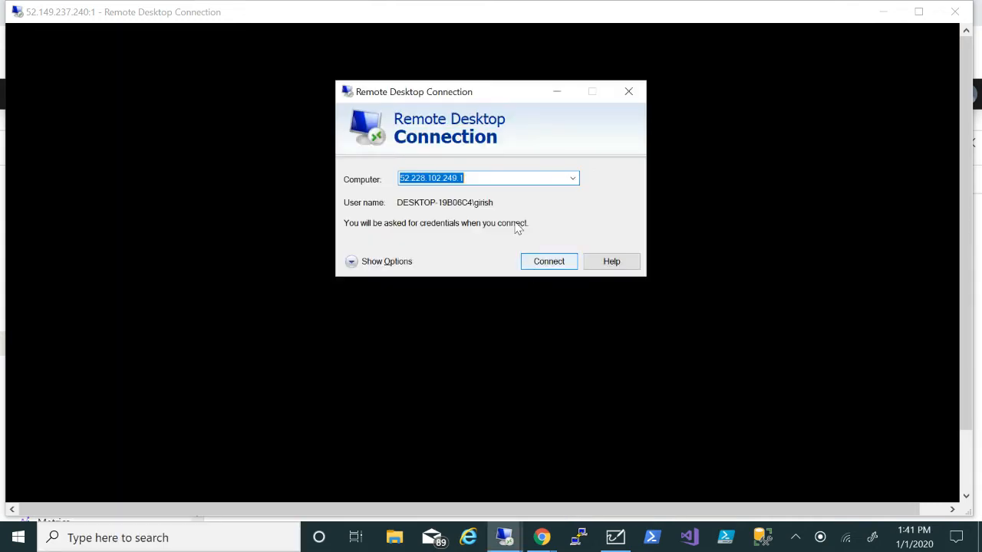
key("BackSpace")
type("52.149.237.240.2")
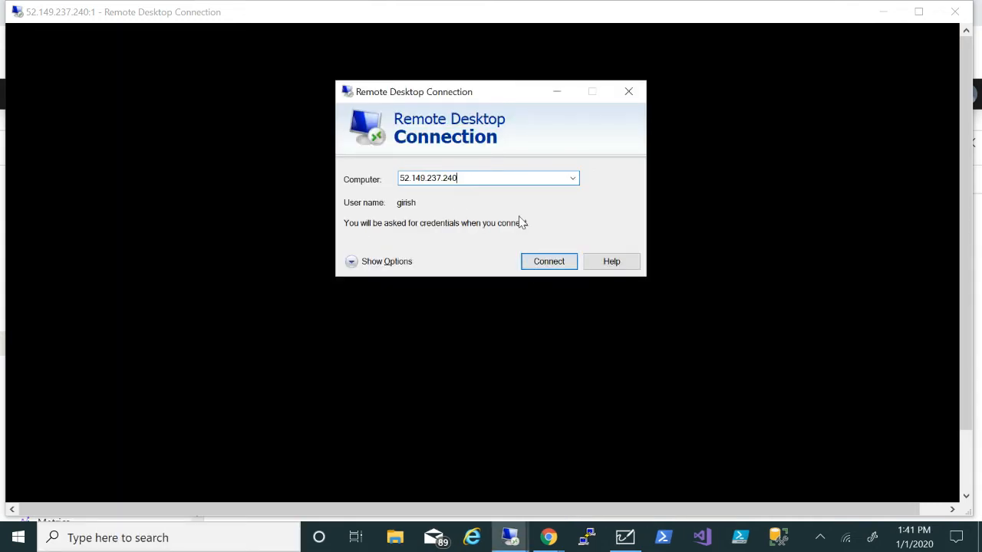
left_click(535, 261)
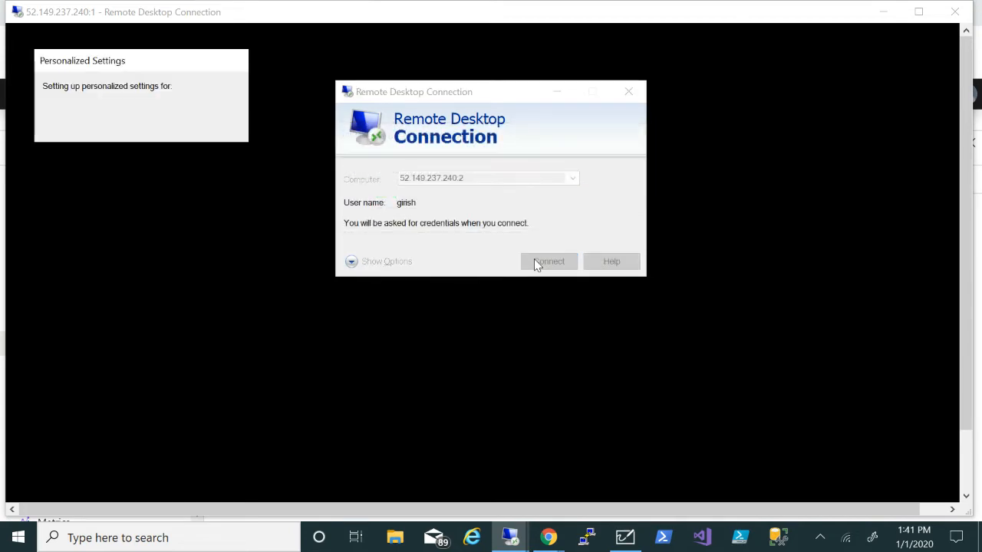
type("•")
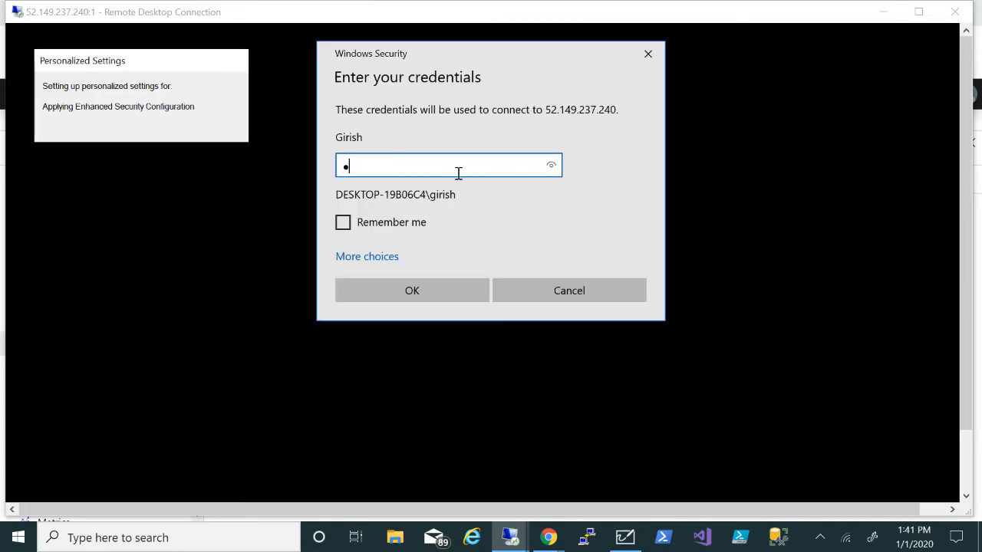
type("•••••••••••")
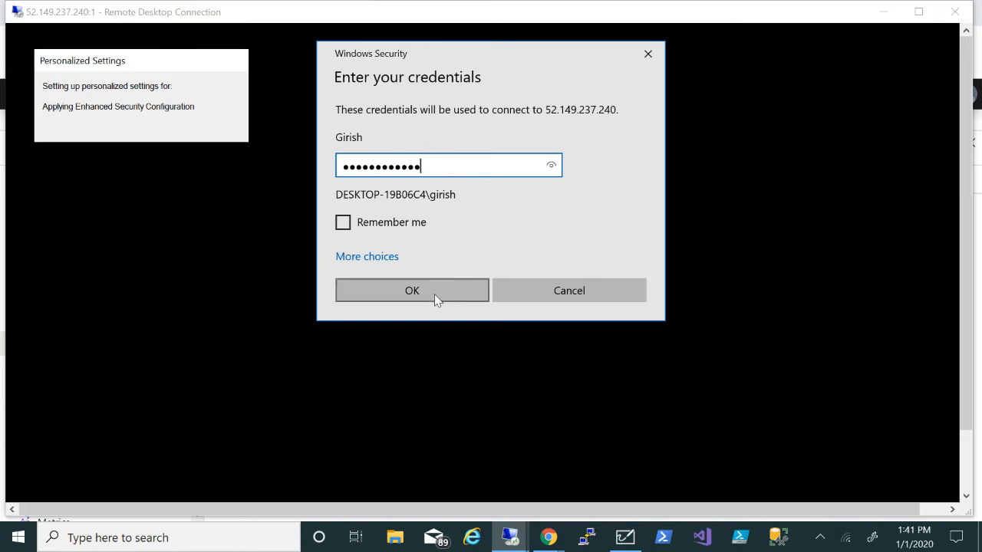
left_click(435, 293)
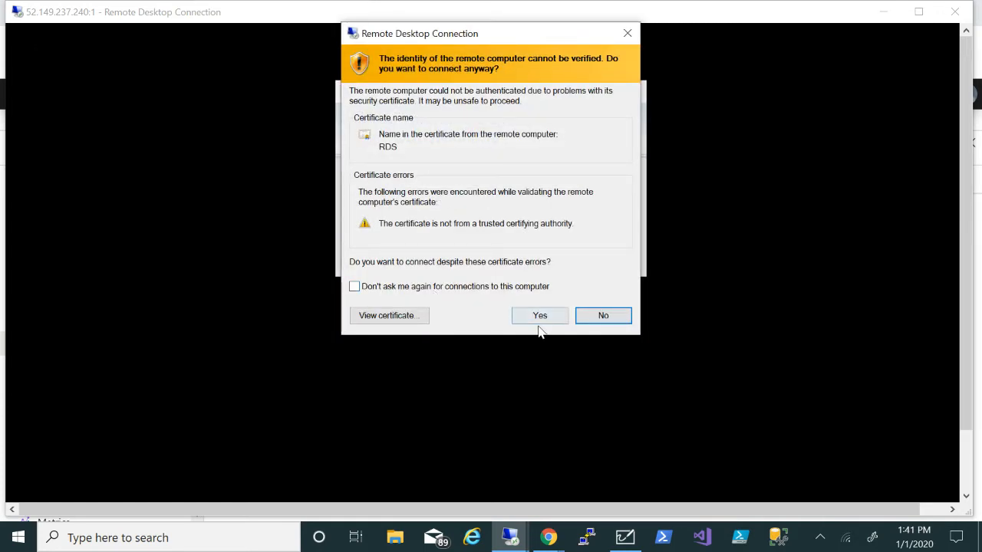
Accept the RDS certificate warning, then bring back the Azure firewall Rules page
left_click(538, 316)
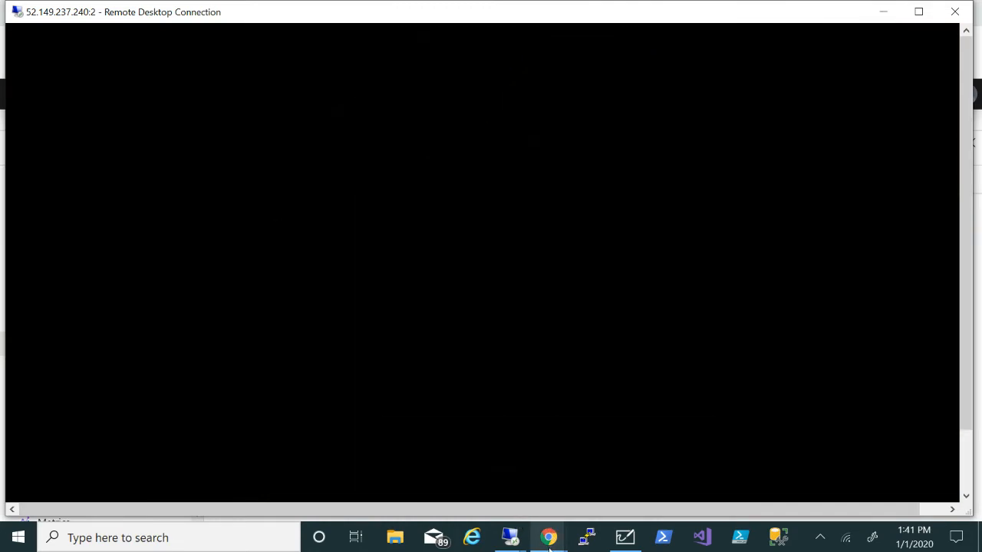
mouse_move(549, 549)
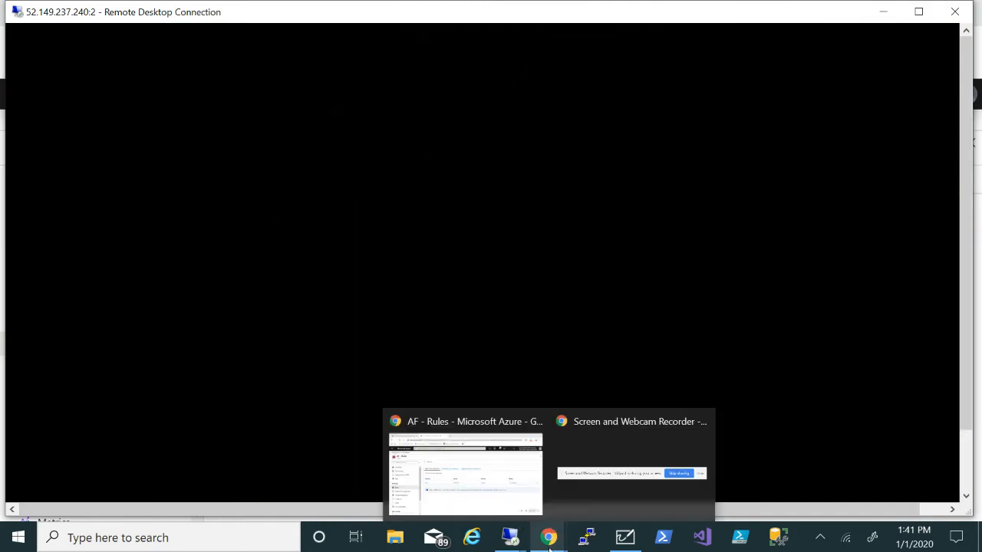
left_click(476, 496)
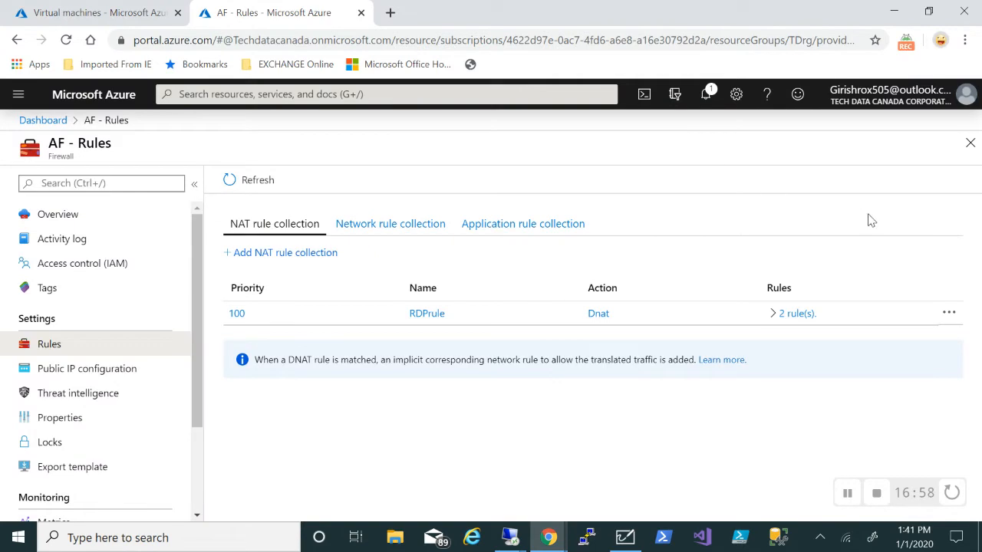
Confirm DC and RDS are running in Virtual machines, then return to the DC session
left_click(116, 13)
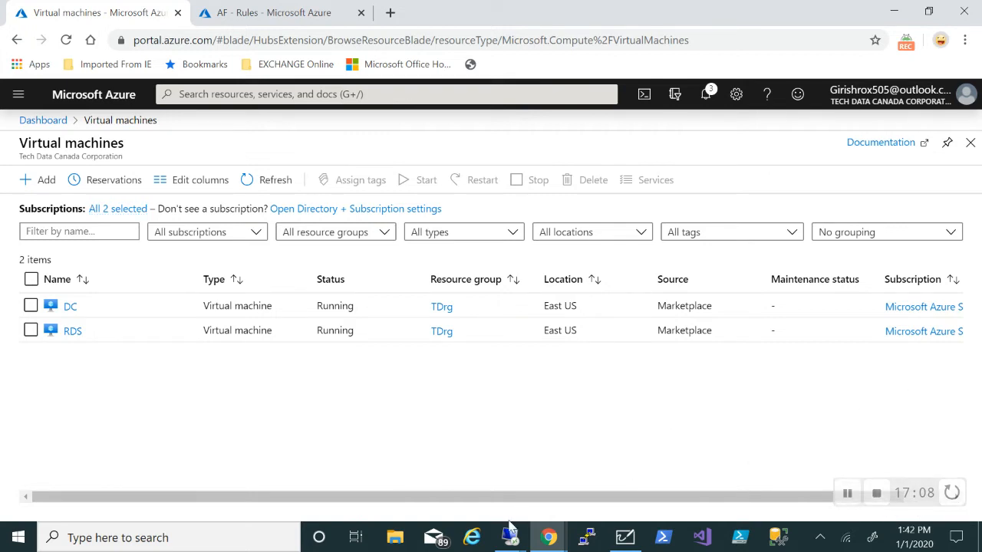
mouse_move(511, 542)
left_click(437, 498)
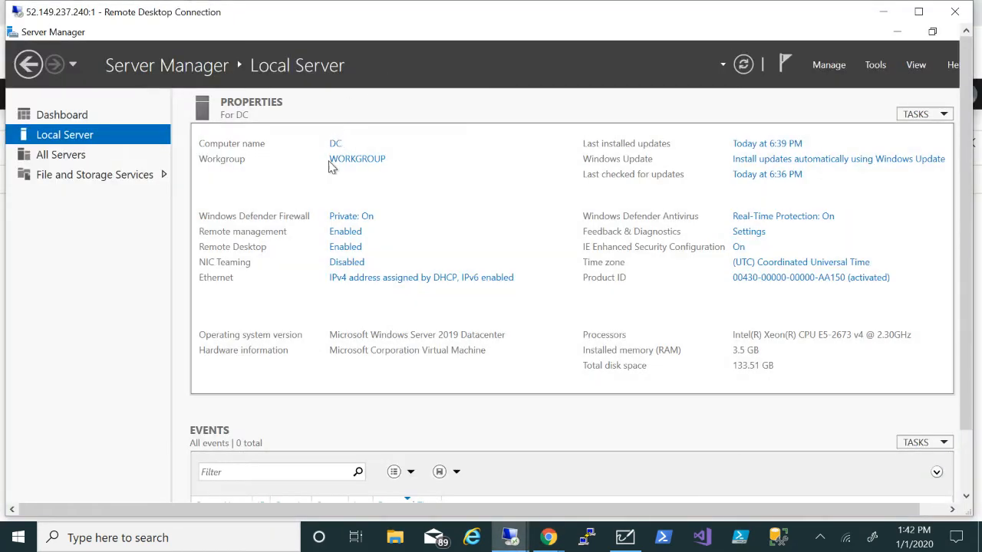
In the Add Roles and Features wizard on DC, select Active Directory Domain Services with its management features
left_click(61, 115)
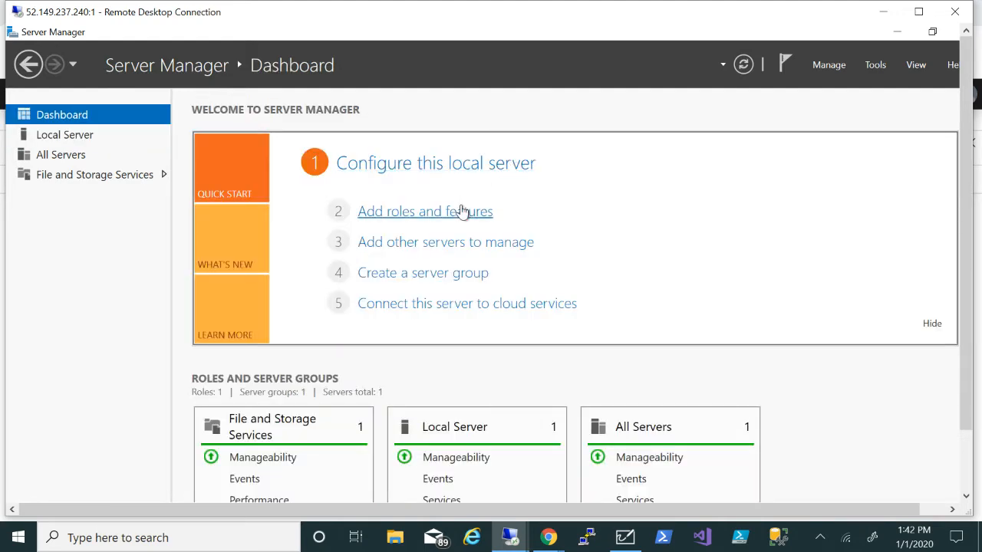
left_click(463, 211)
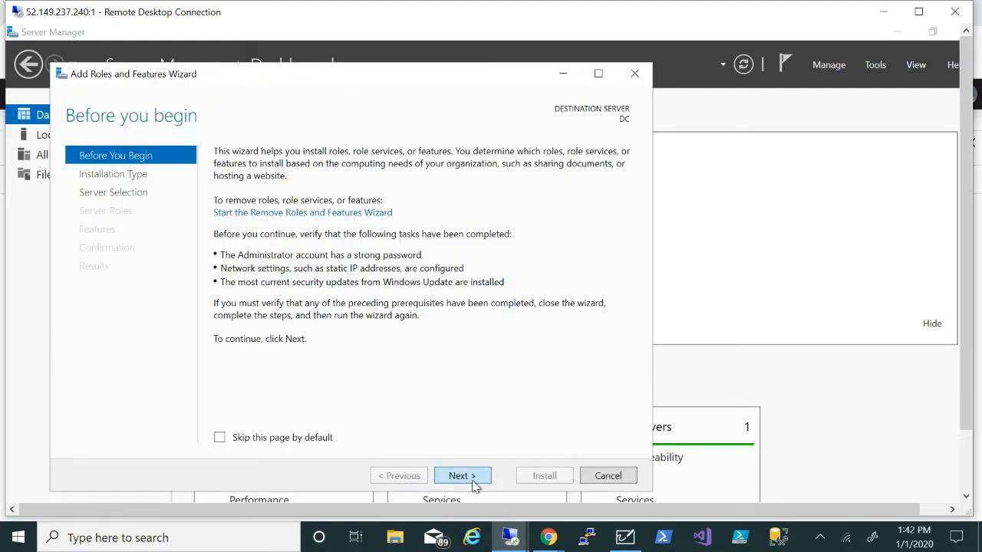
left_click(463, 476)
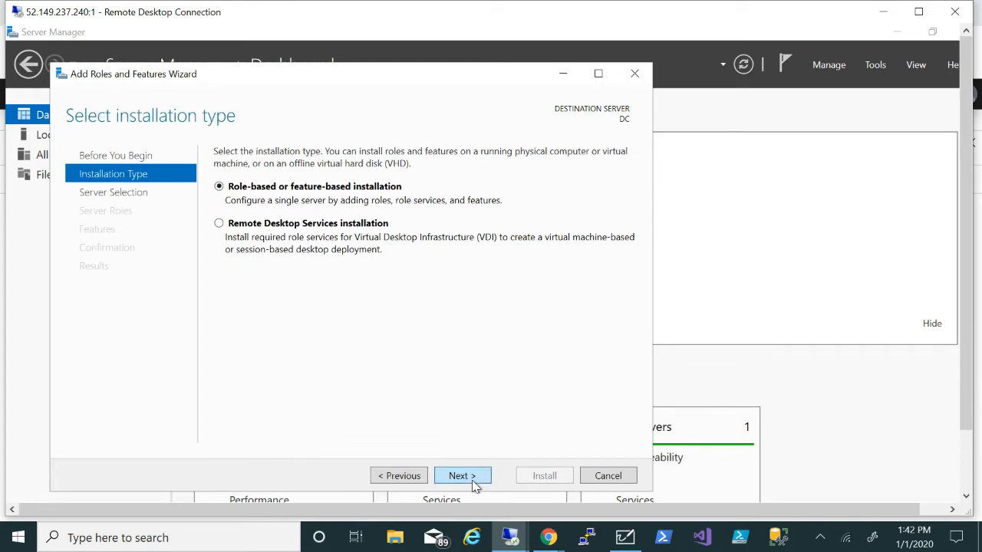
left_click(463, 476)
left_click(473, 483)
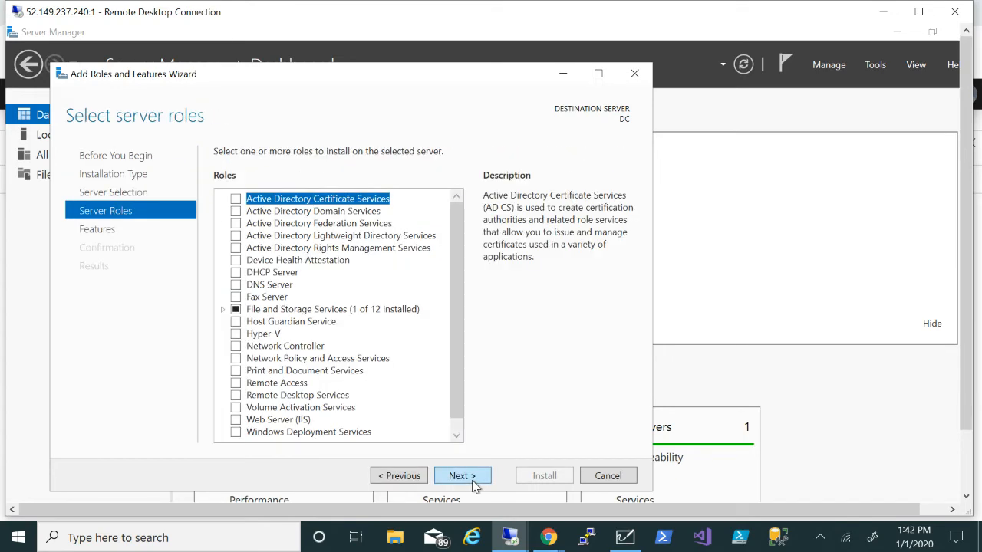
left_click(235, 213)
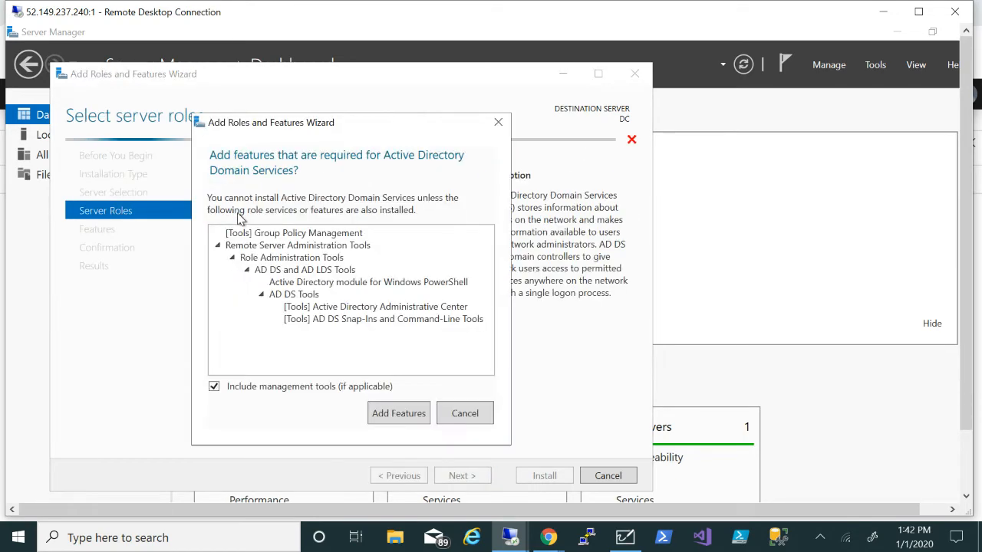
left_click(382, 418)
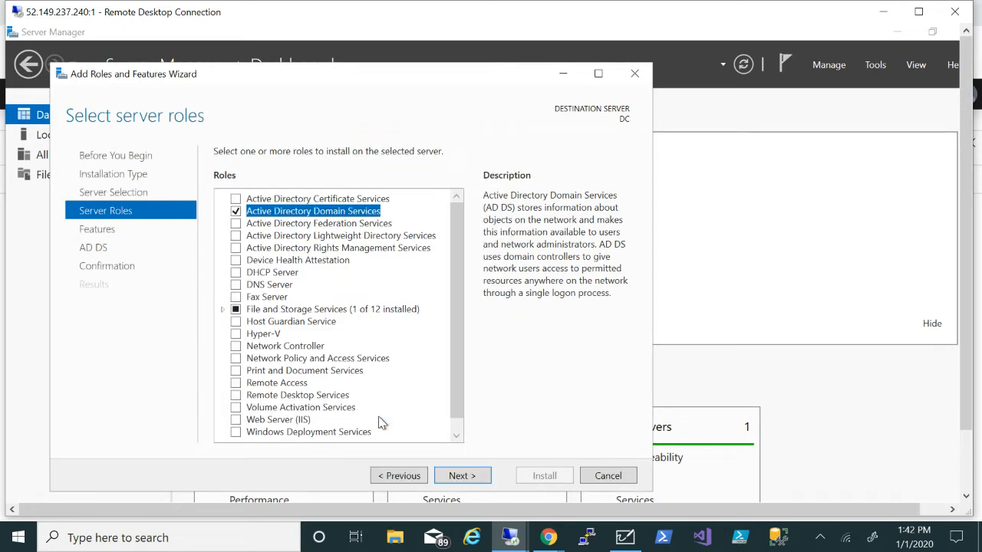
left_click(477, 478)
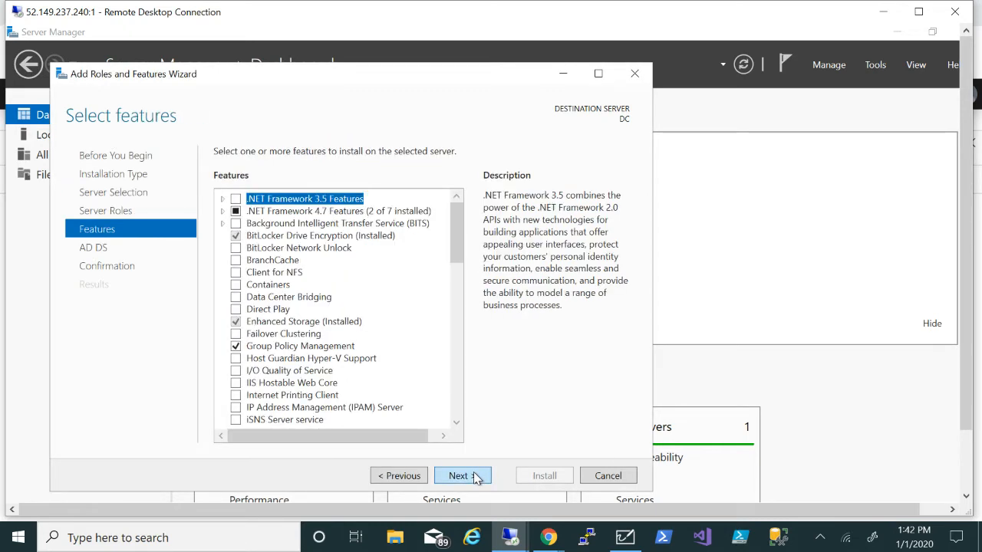
left_click(477, 478)
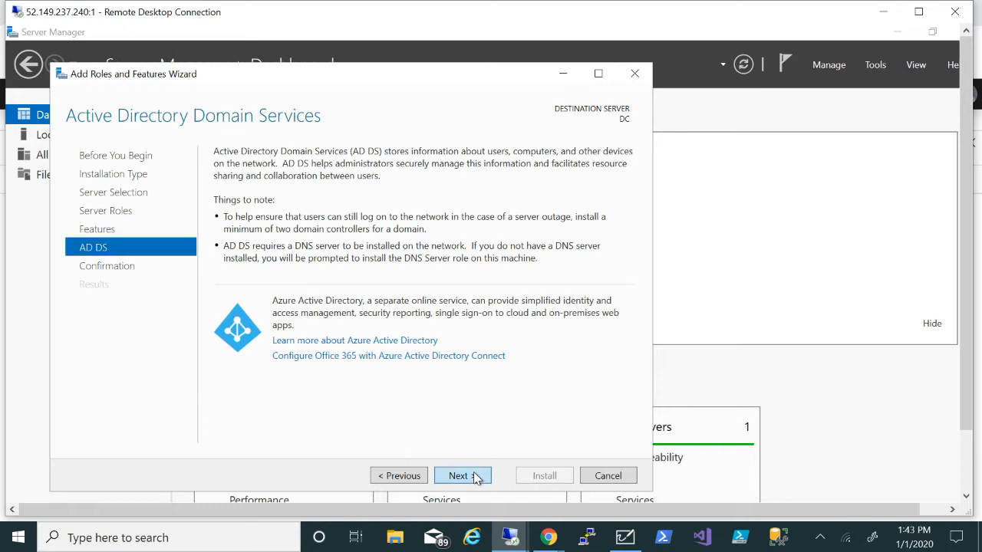
left_click(476, 478)
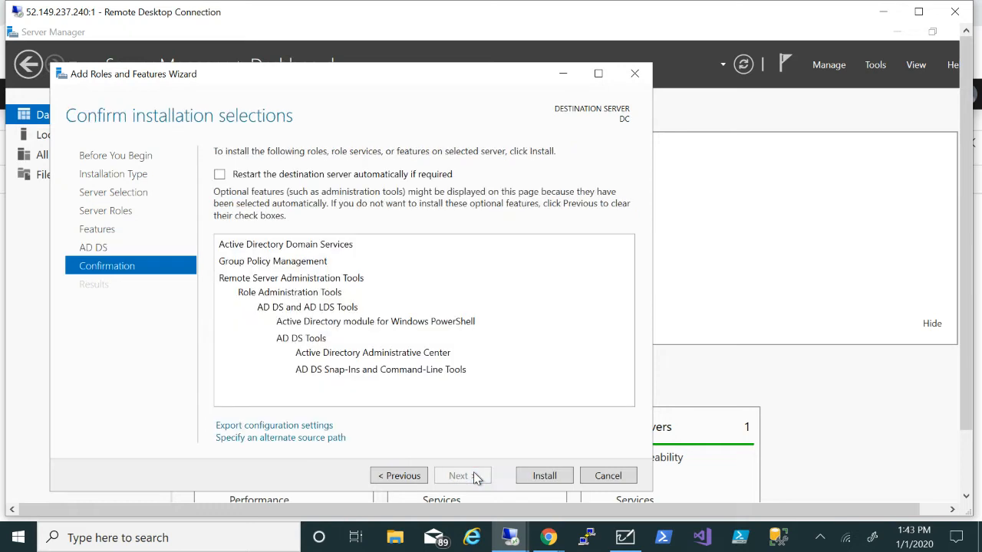
Allow automatic restarts, install AD DS, and close the wizard once installation succeeds
left_click(220, 175)
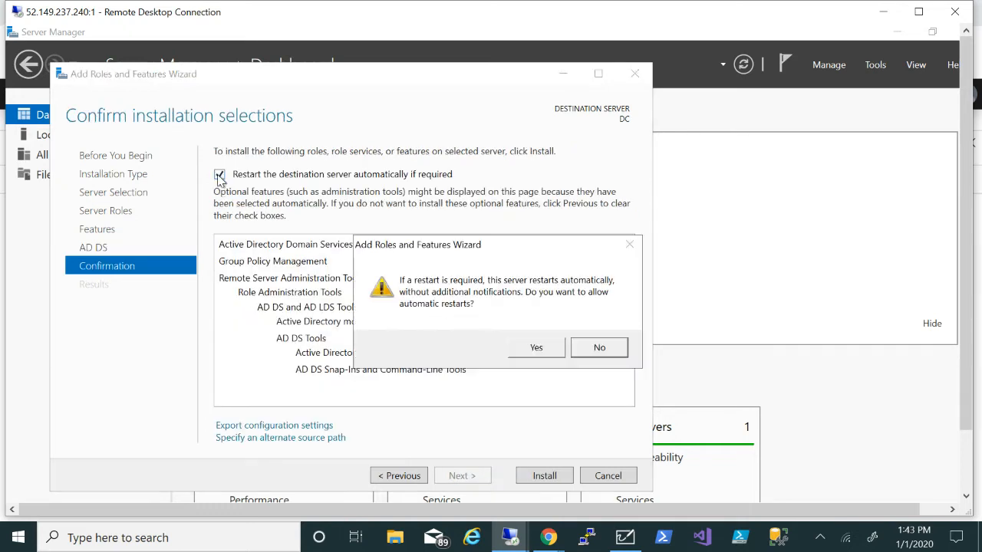
left_click(537, 347)
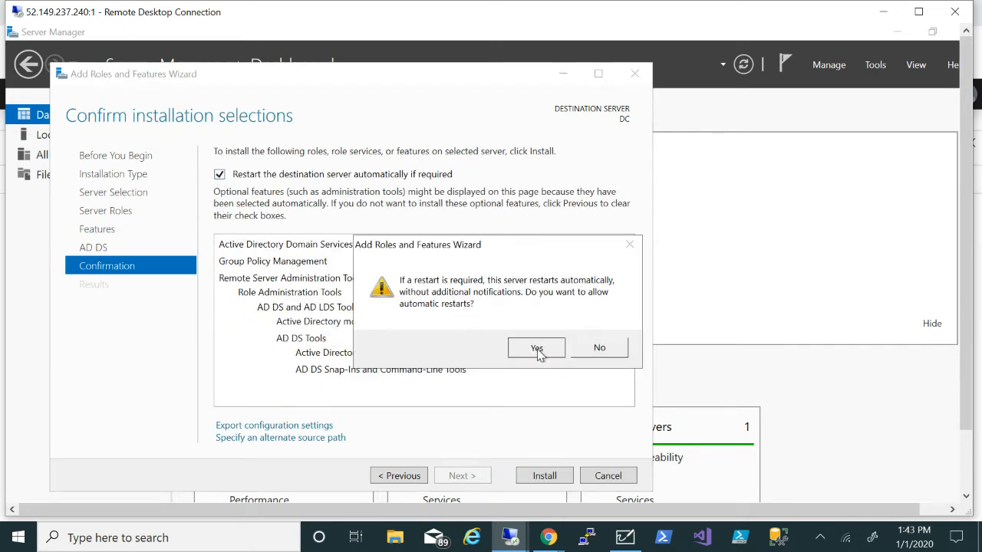
left_click(544, 476)
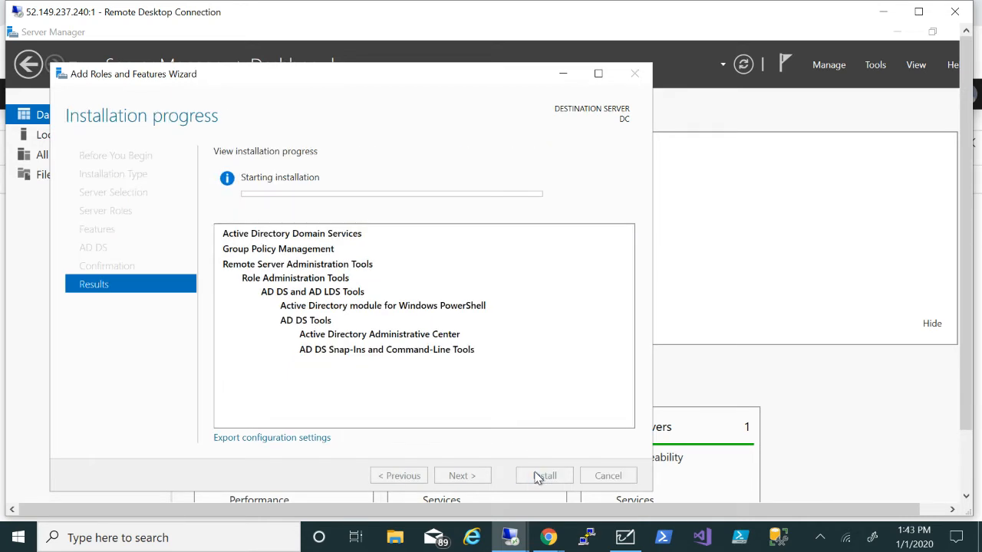
mouse_move(548, 537)
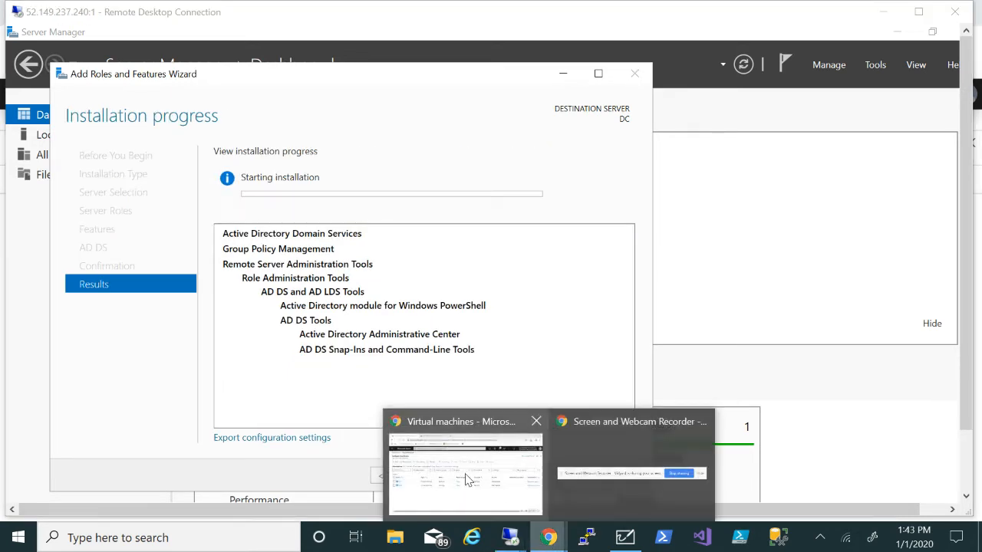
left_click(466, 479)
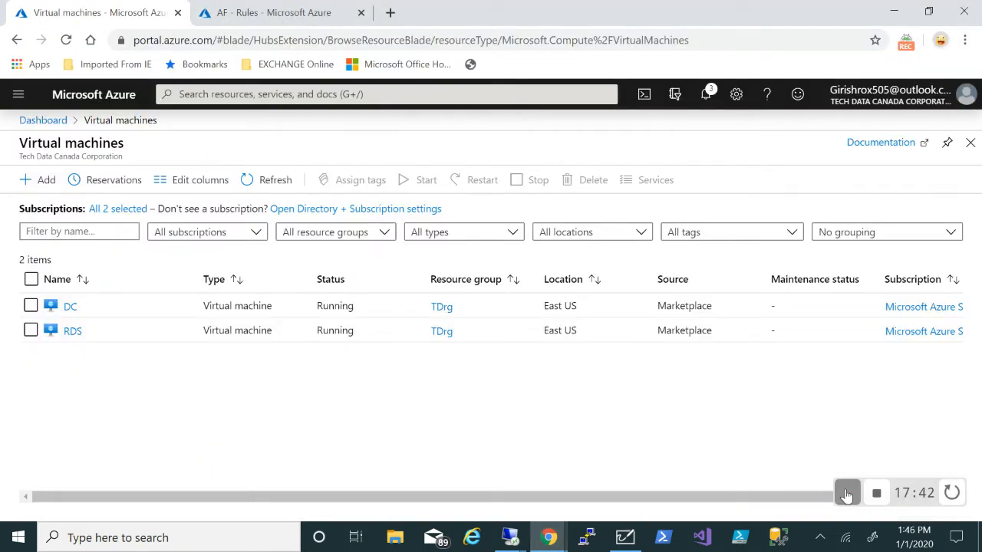
mouse_move(510, 537)
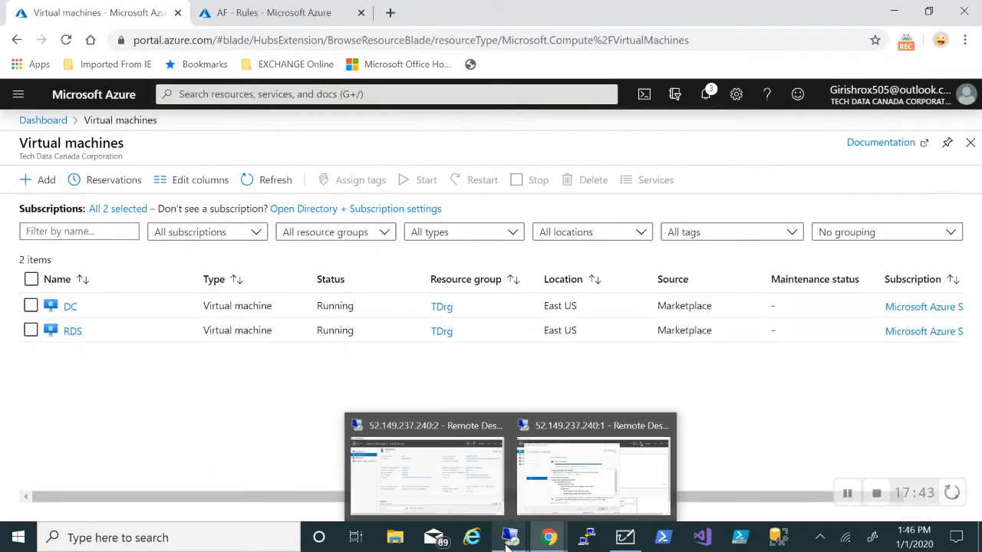
left_click(581, 474)
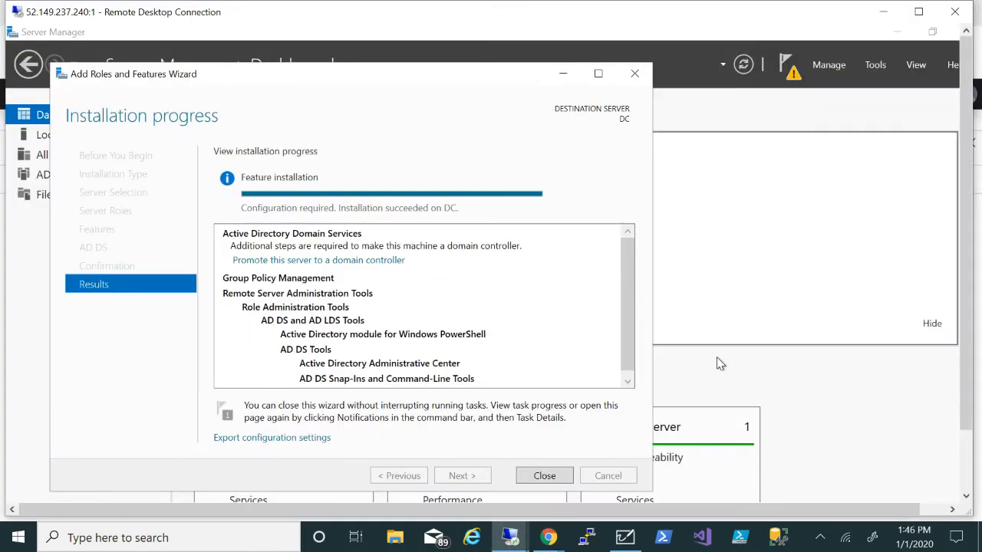
left_click(542, 475)
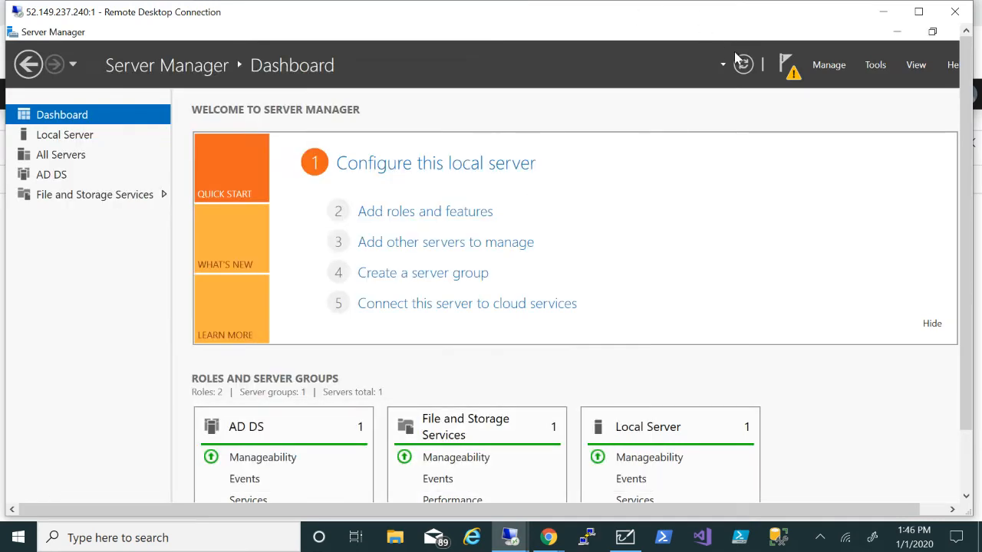
From the notifications flag, start DC promotion and choose Add a new forest with root domain ITS.CA
left_click(798, 75)
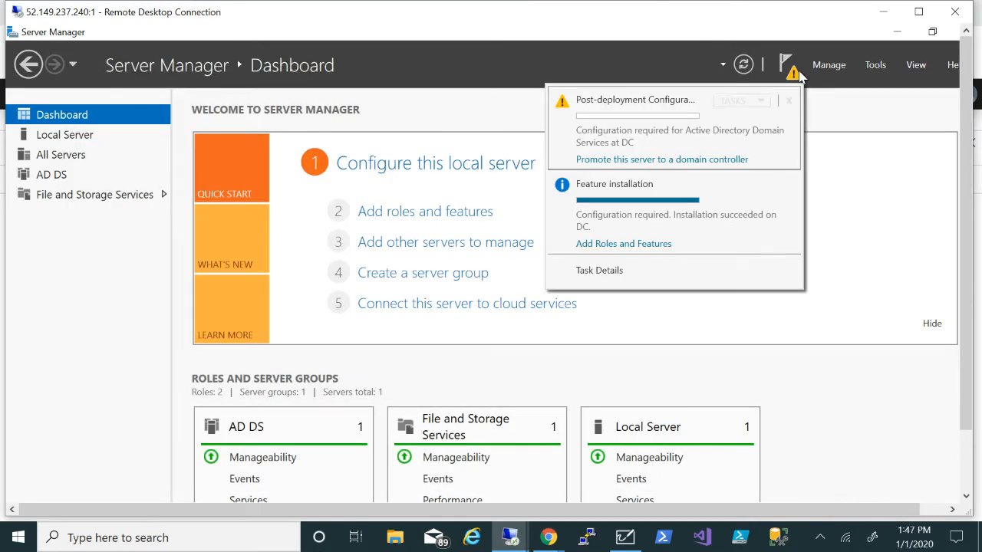
left_click(644, 159)
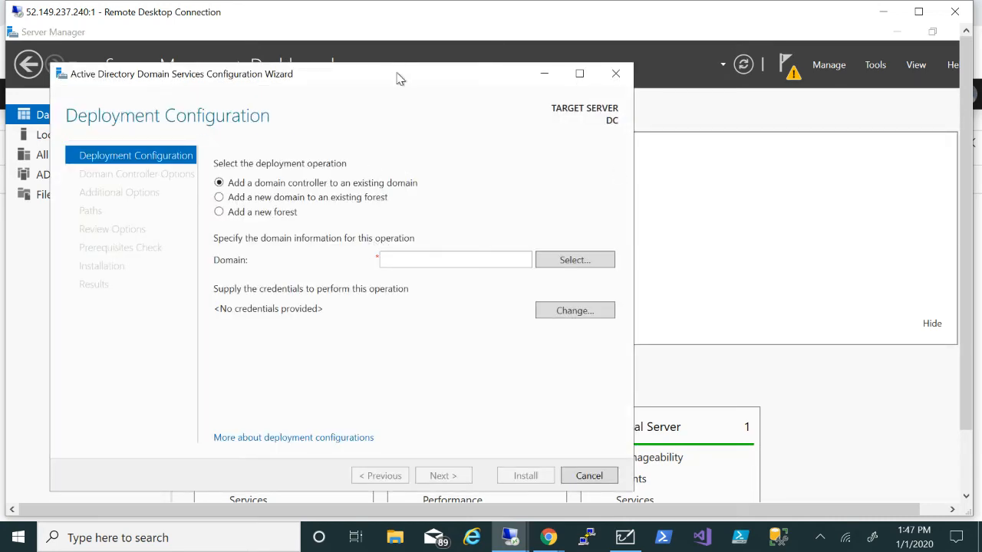
left_click_drag(397, 80, 515, 32)
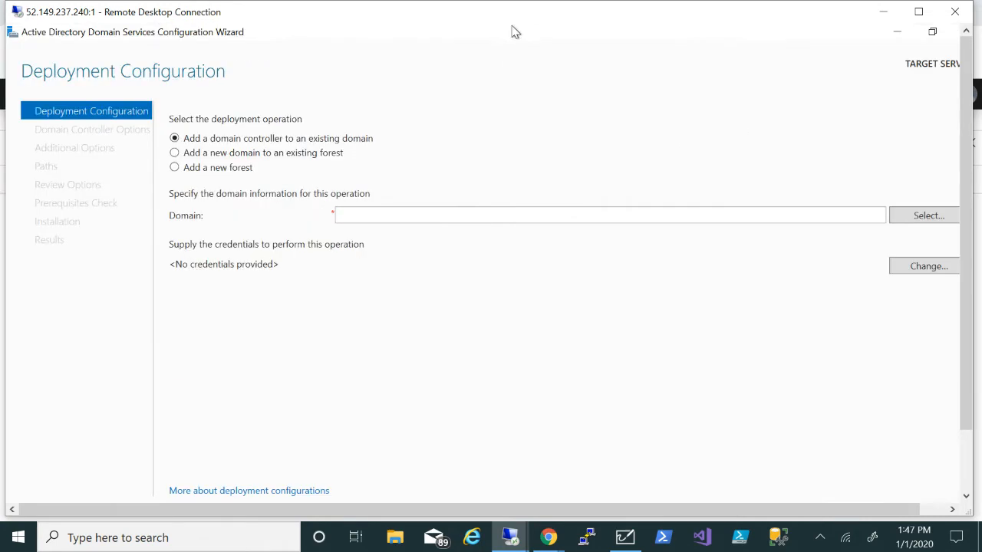
left_click(506, 214)
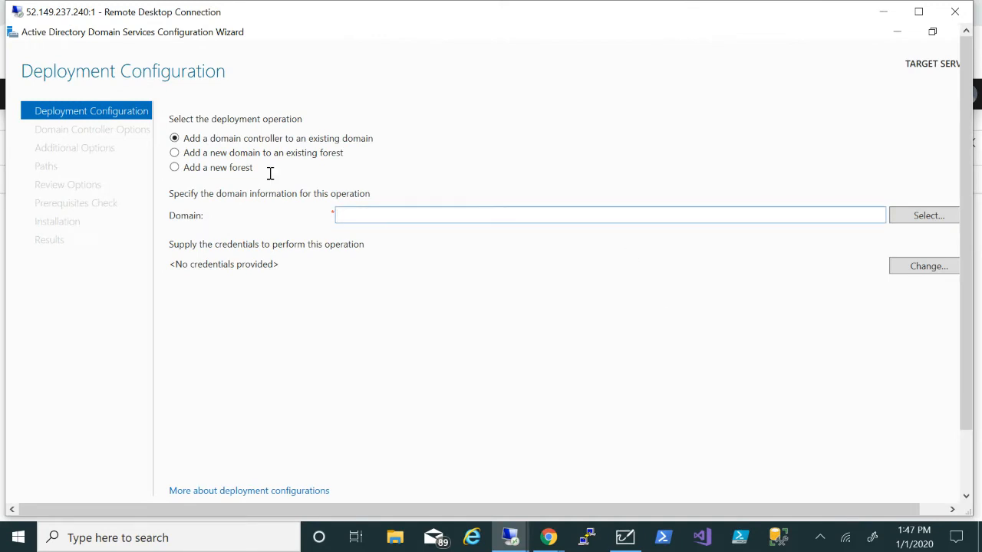
left_click(175, 168)
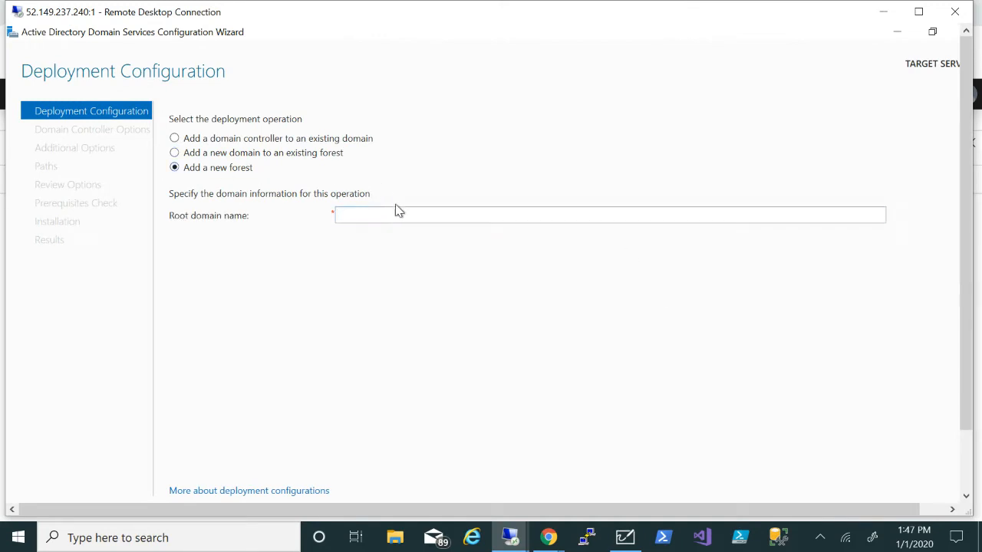
type("l")
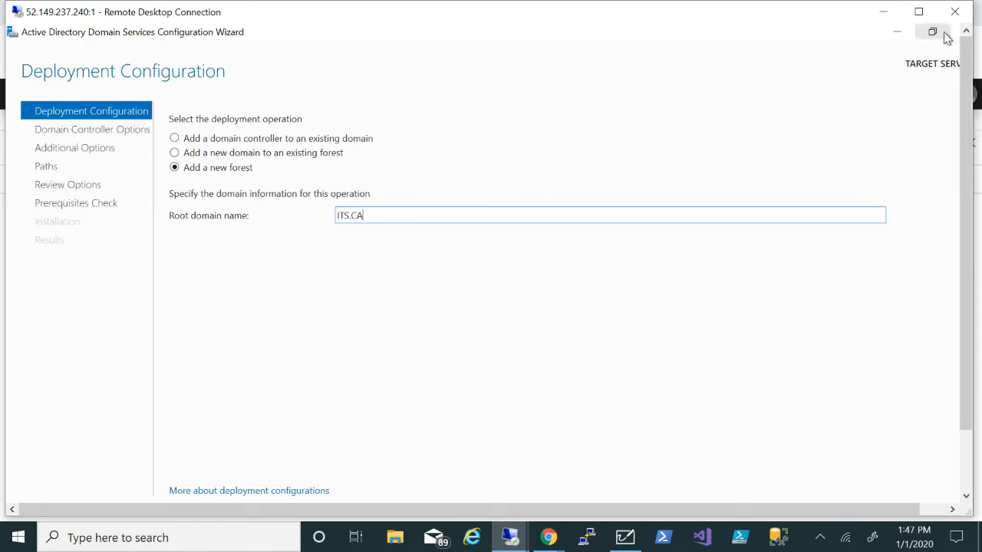
left_click(924, 16)
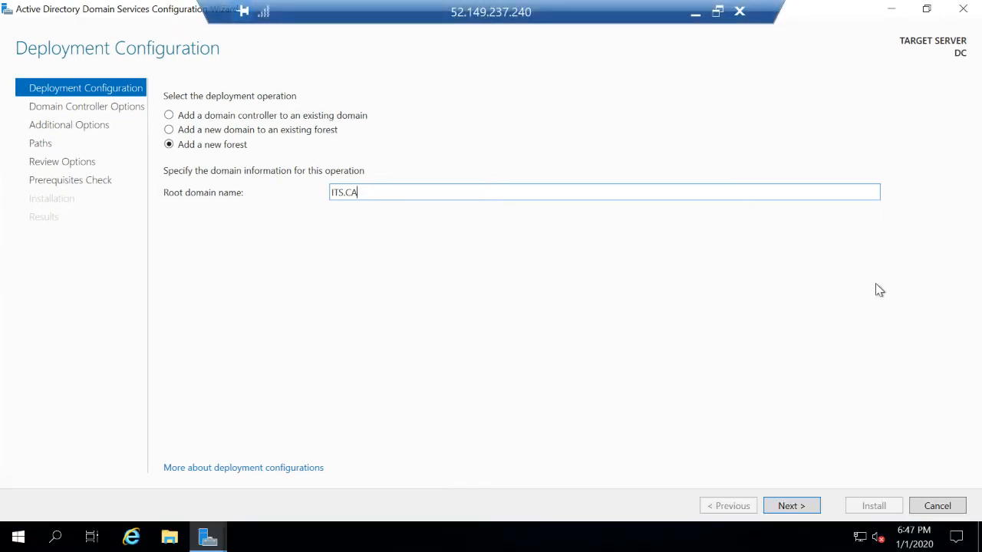
Advance to Domain Controller Options, briefly checking the Azure virtual machines page before returning to DC
left_click(791, 506)
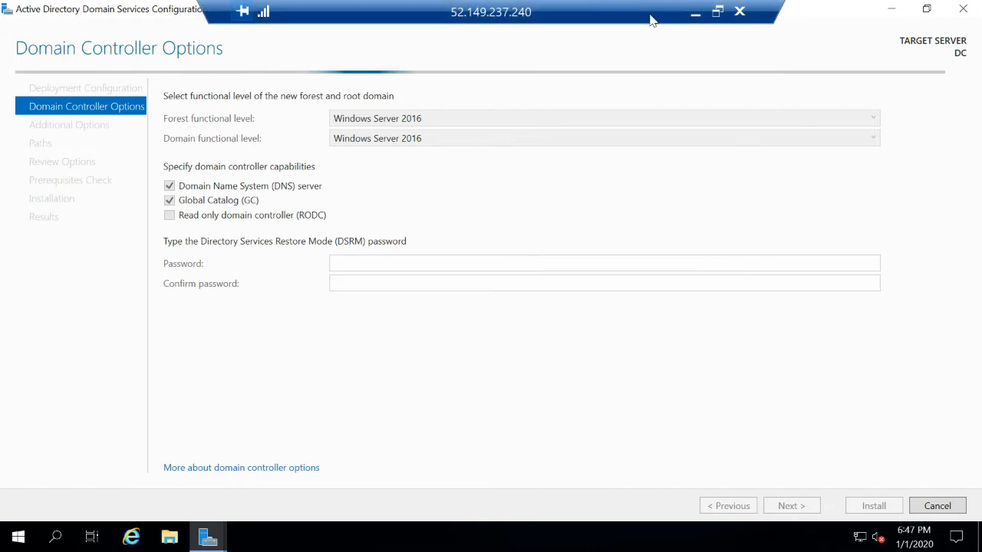
left_click(717, 11)
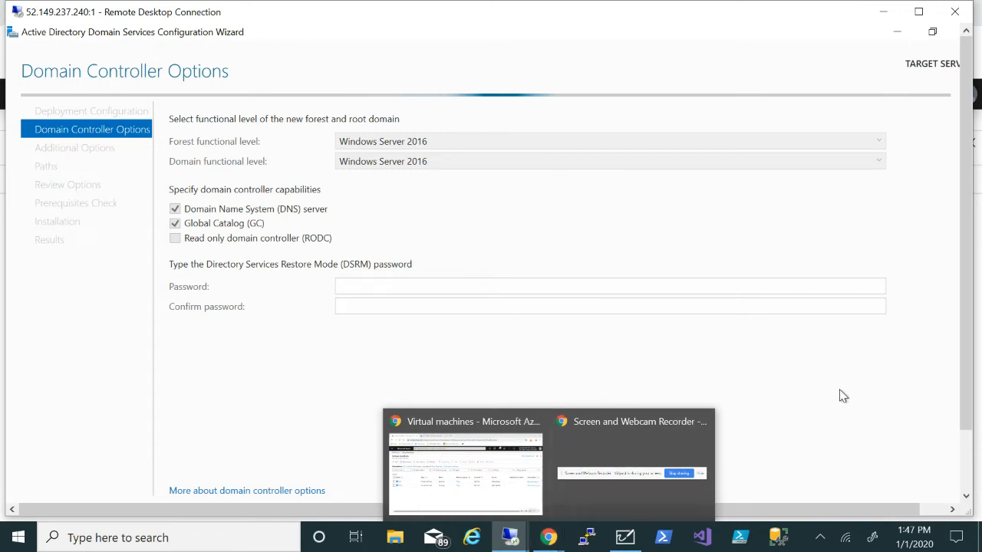
mouse_move(548, 537)
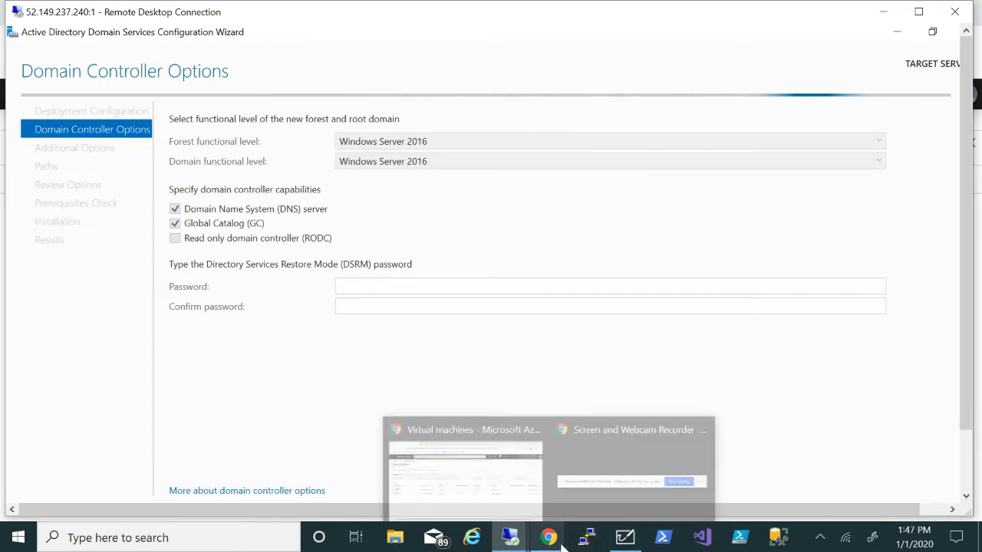
left_click(472, 495)
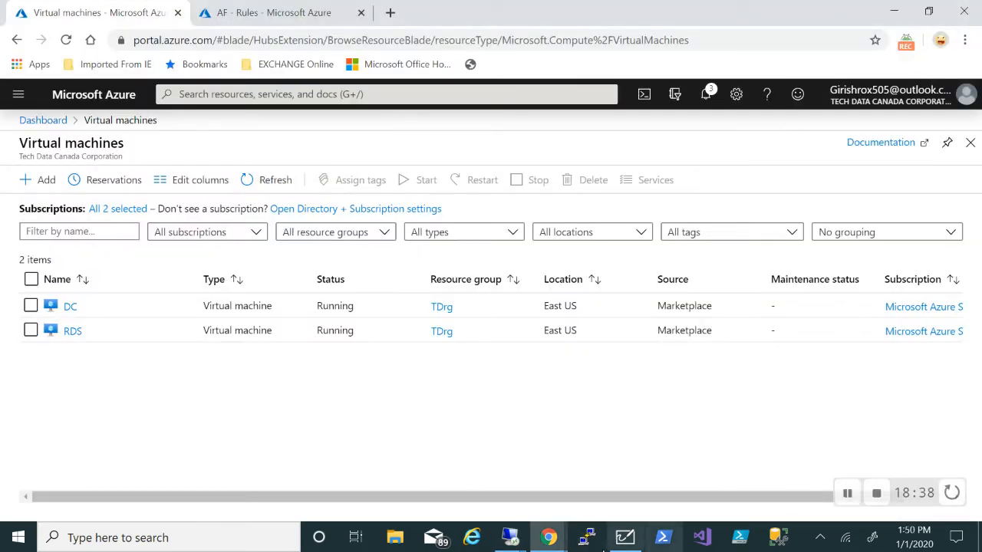
mouse_move(510, 537)
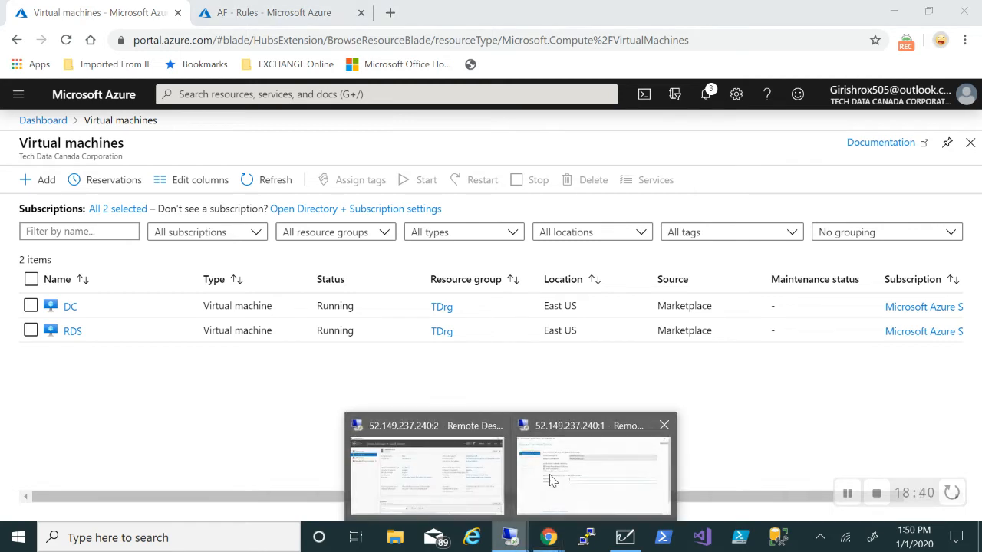
left_click(571, 476)
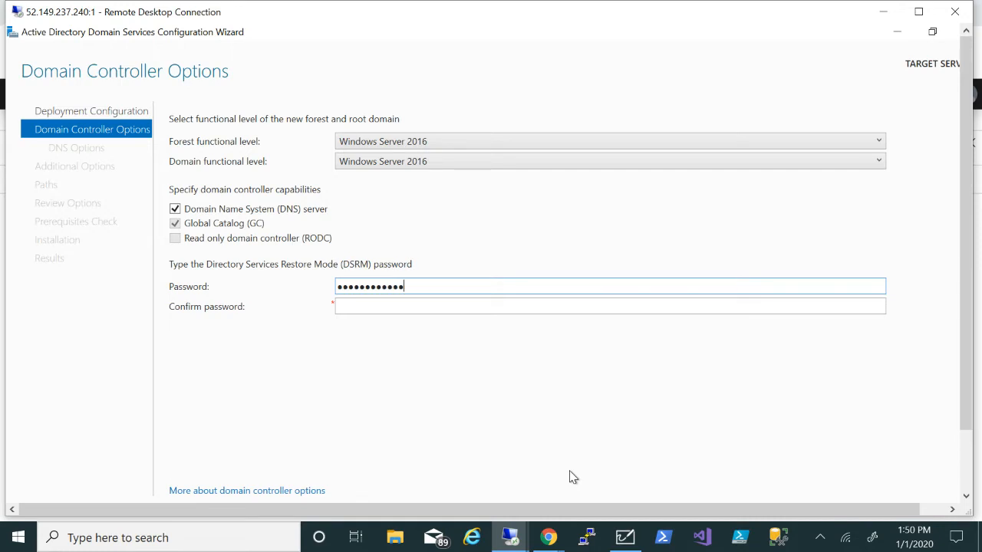
Confirm the DSRM password and advance past DNS Options to Additional Options
key("Tab")
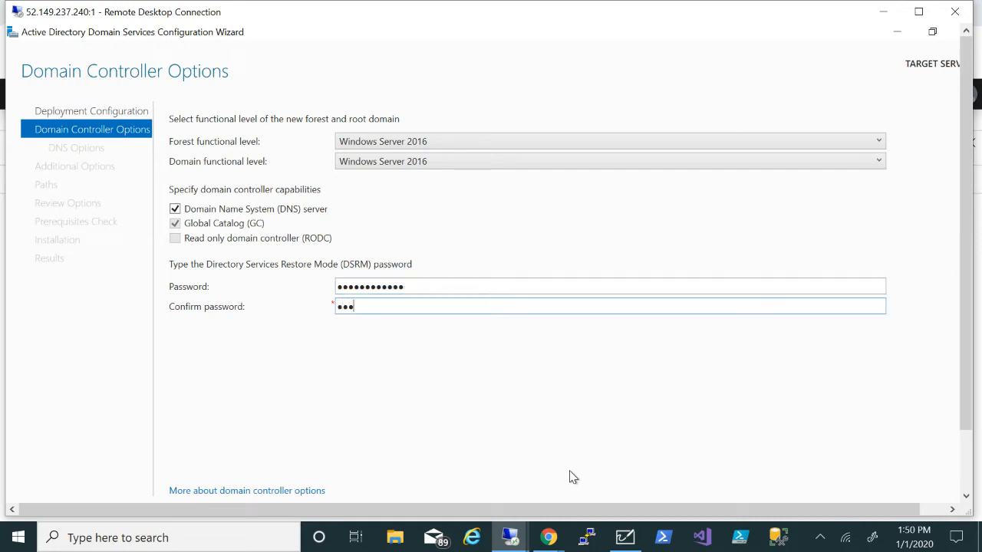
type("●●●●●●●●●●●●")
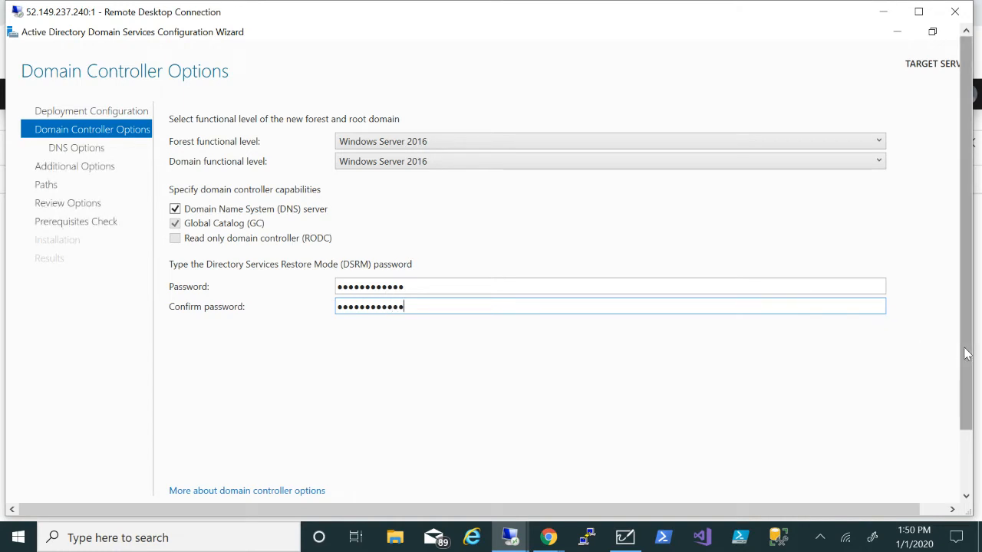
left_click_drag(968, 361, 966, 401)
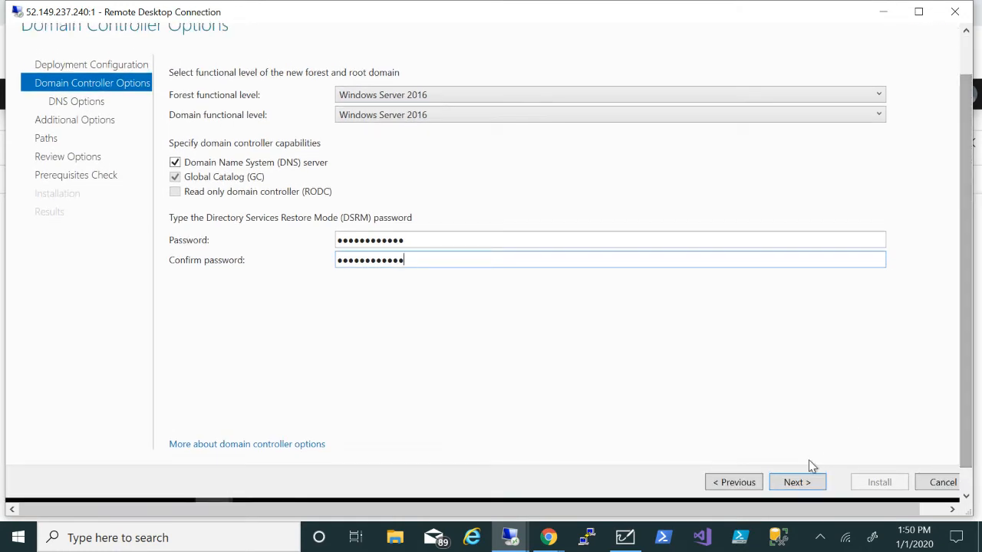
left_click(796, 483)
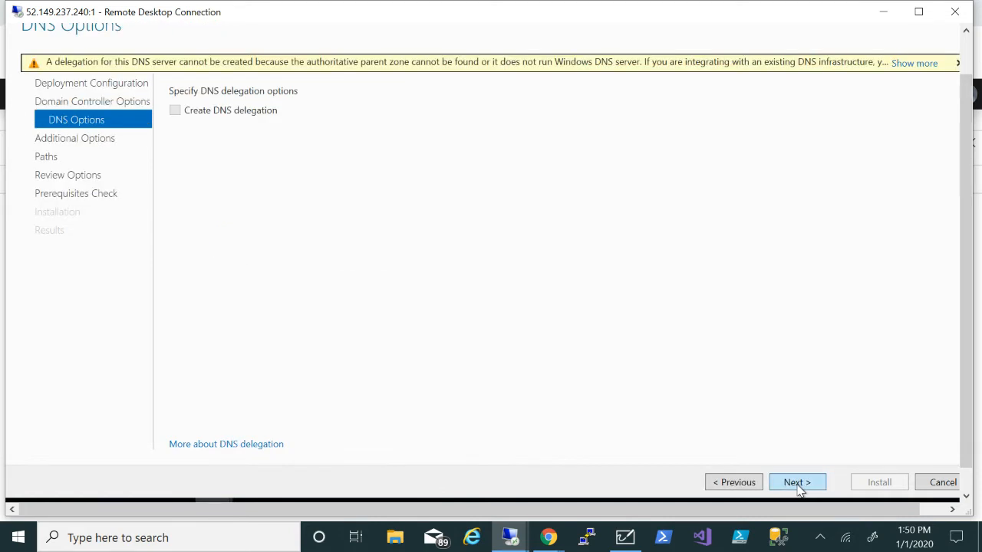
left_click(797, 483)
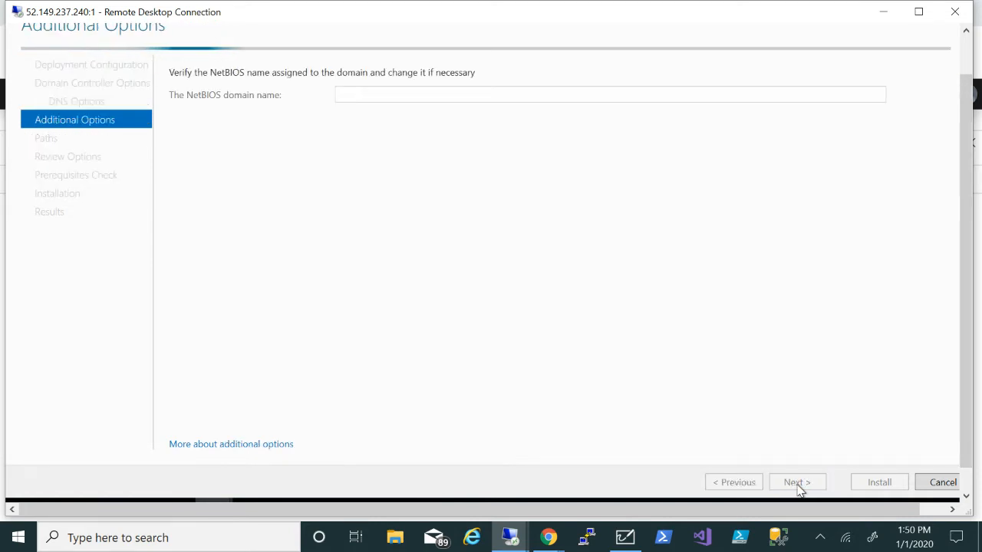
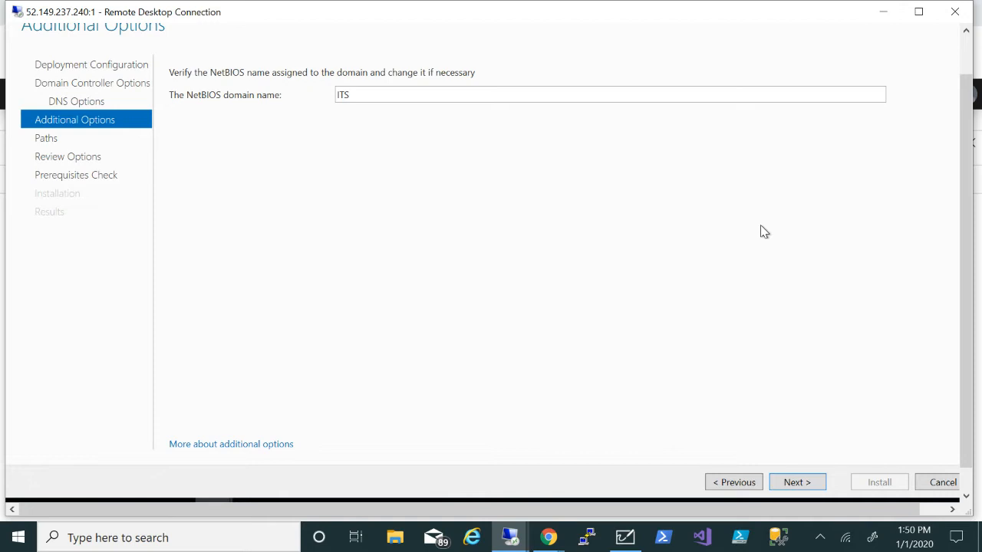
Accept the ITS NetBIOS name and advance through Paths and Review Options to the prerequisites check
left_click(807, 492)
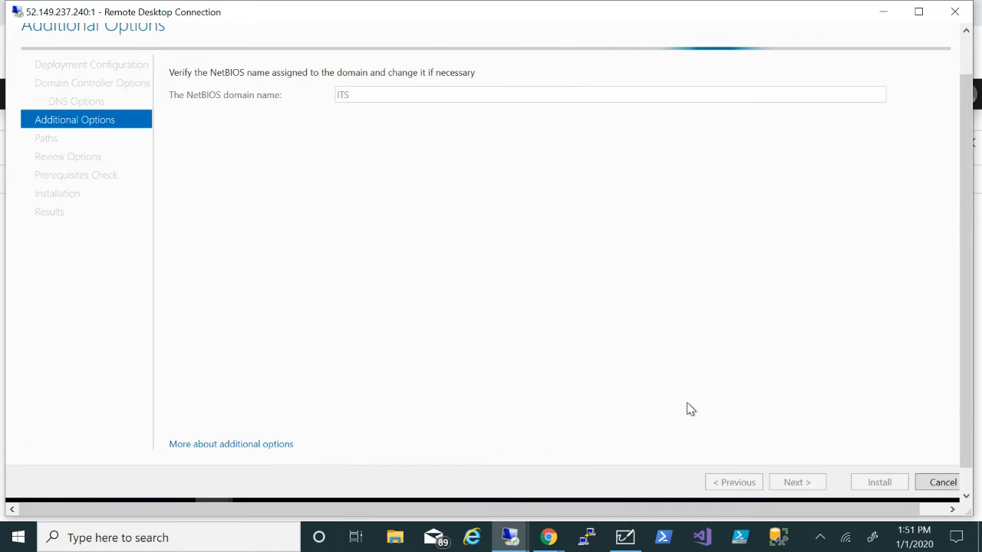
left_click(790, 483)
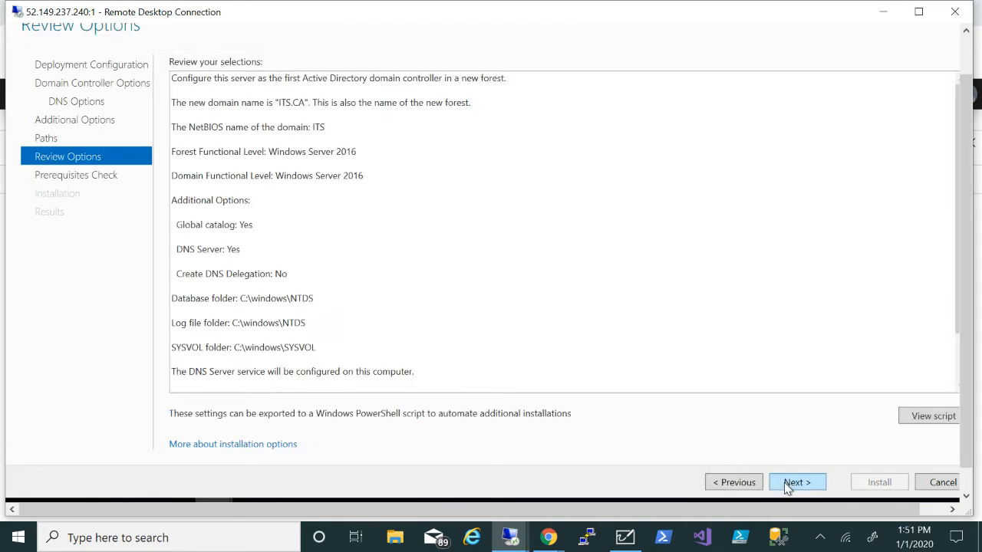
left_click(786, 486)
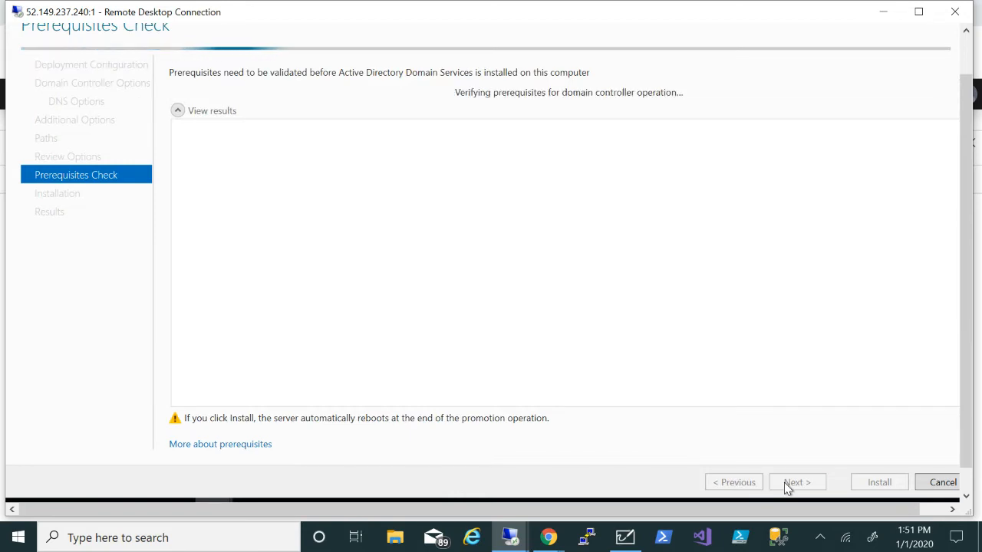
After a quick look at the Azure virtual machines page, start installing the domain controller
mouse_move(548, 537)
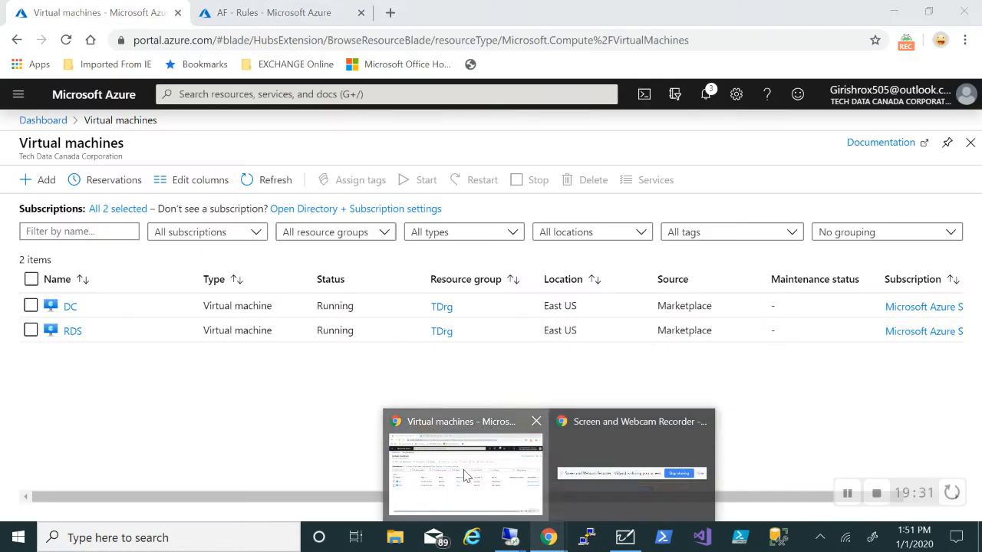
left_click(464, 472)
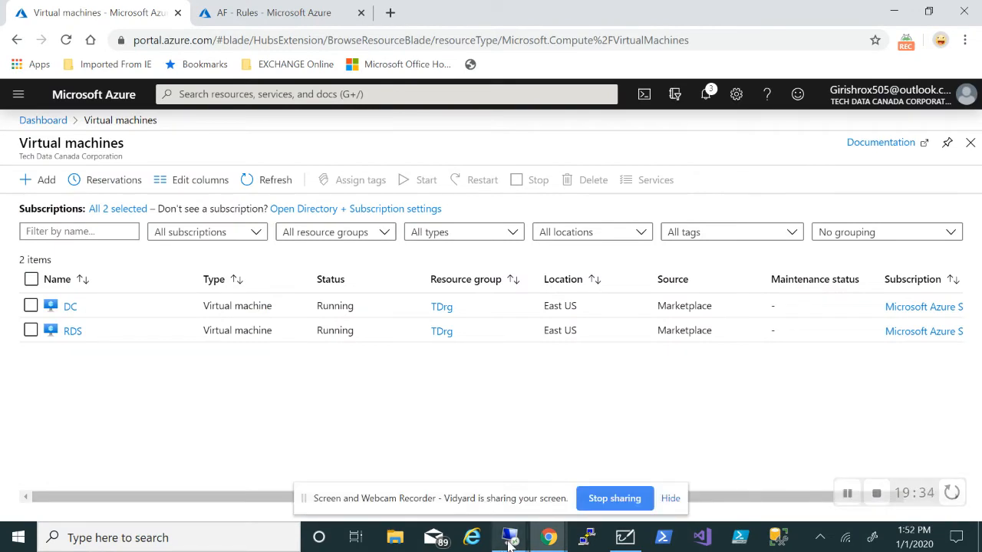
mouse_move(509, 543)
left_click(583, 460)
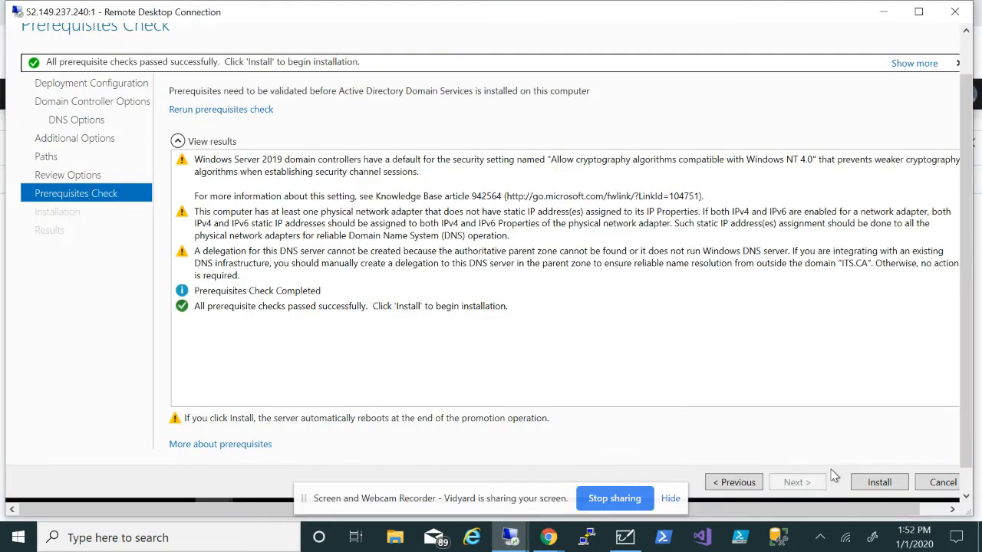
left_click(879, 482)
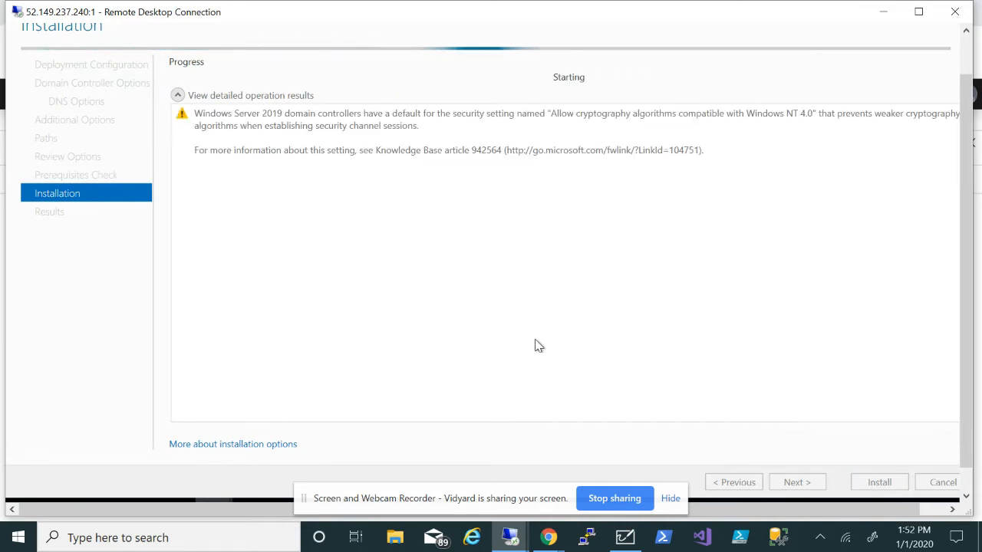
Return to the Azure virtual machines list while the promotion installs
mouse_move(548, 538)
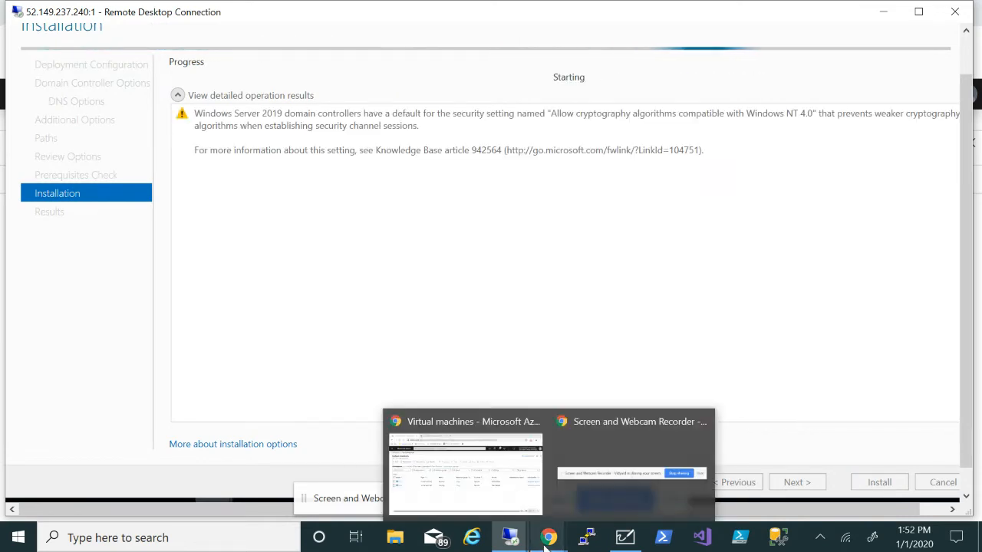
left_click(466, 460)
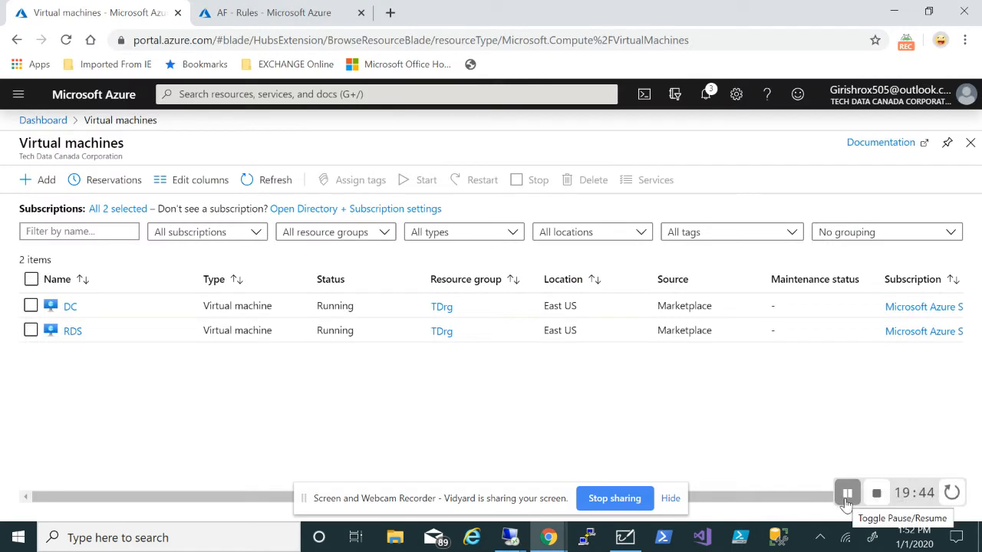
left_click(847, 493)
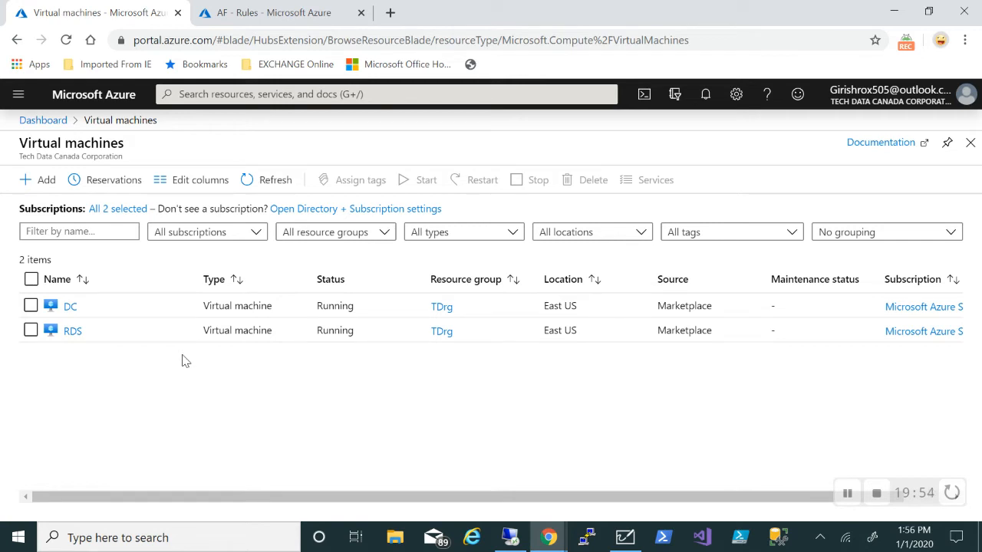
Launch Remote Desktop Connection via mstsc and connect to 52.149.237.240:1
left_click(169, 543)
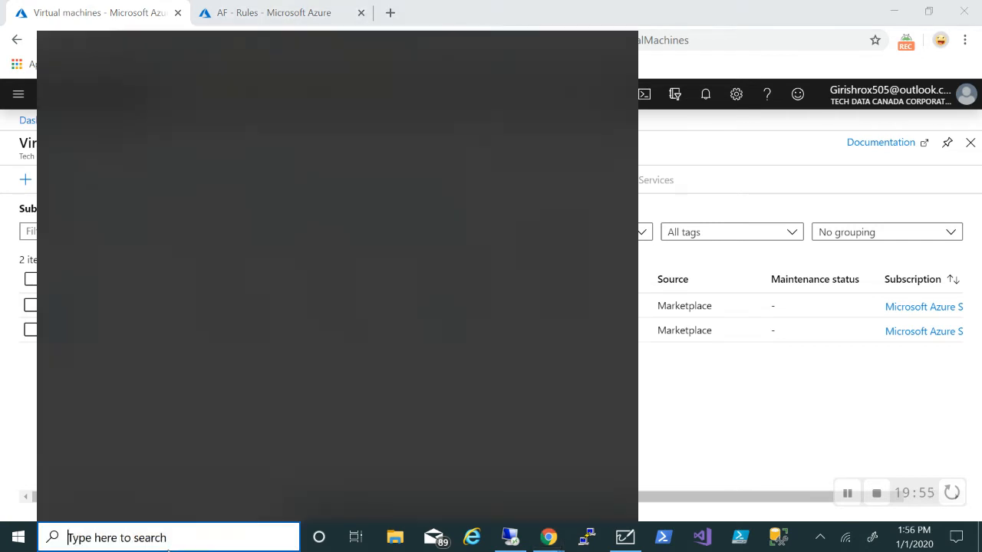
type("mstsc")
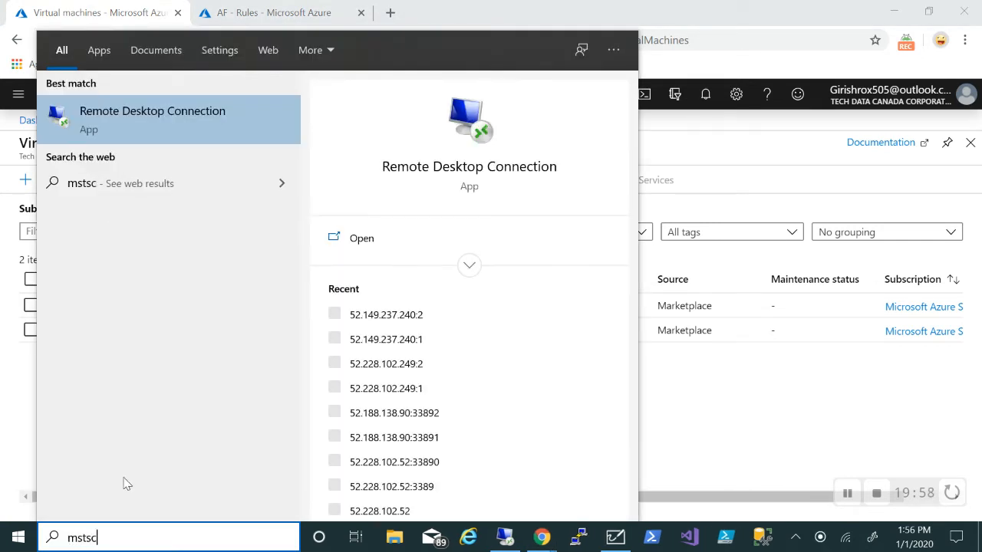
left_click(147, 115)
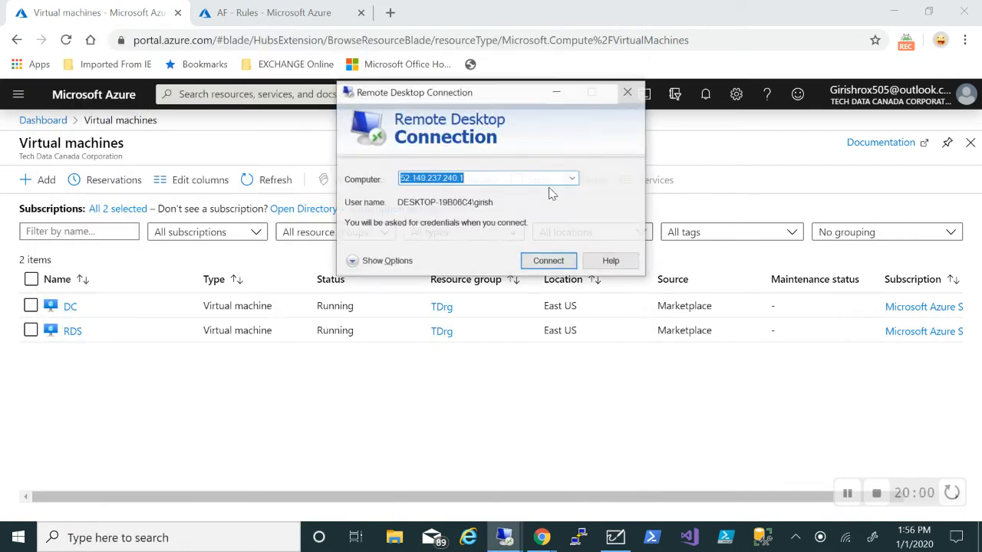
left_click(549, 262)
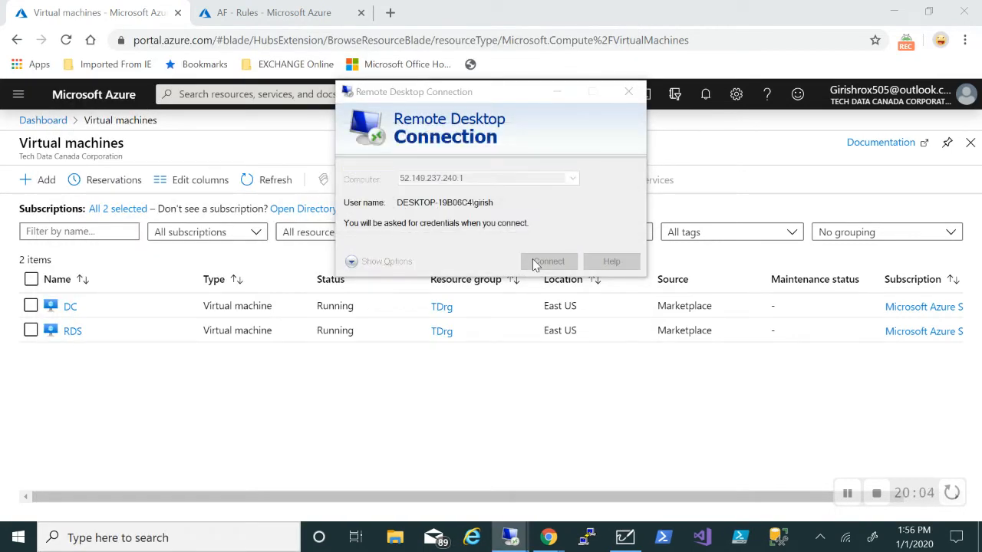
Sign in with a different ITS domain account and password, accepting the certificate warning
left_click(349, 265)
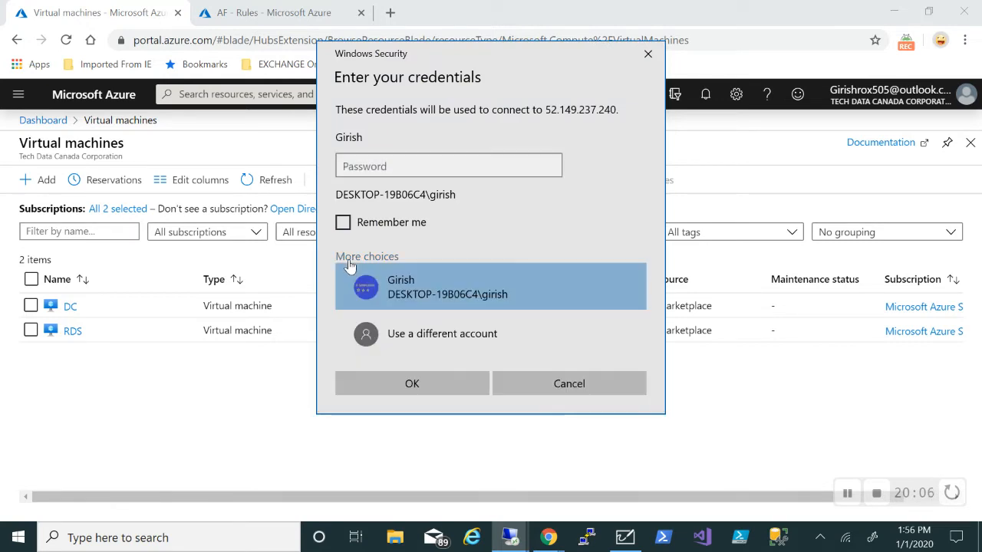
left_click(405, 336)
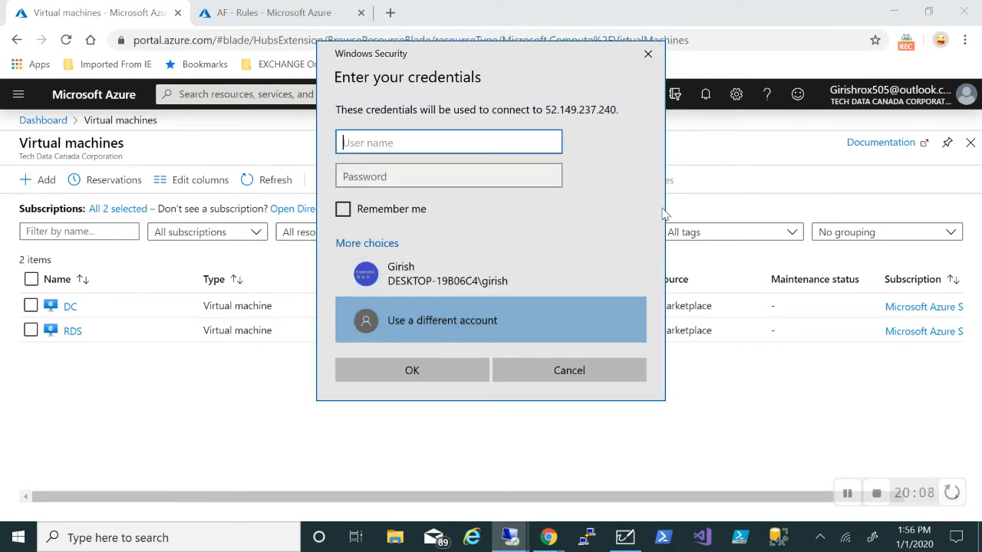
type("its")
type("\\g")
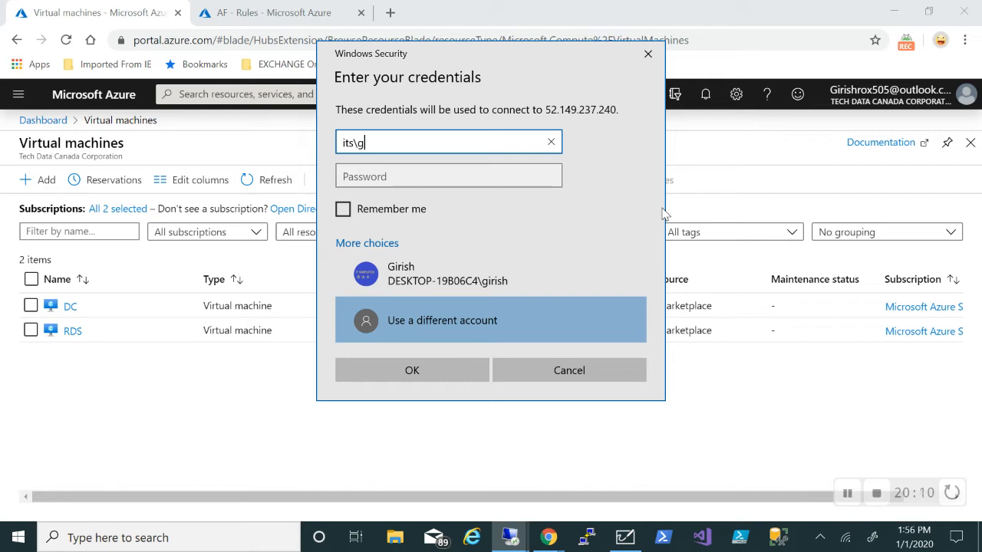
type("irish")
key("Tab")
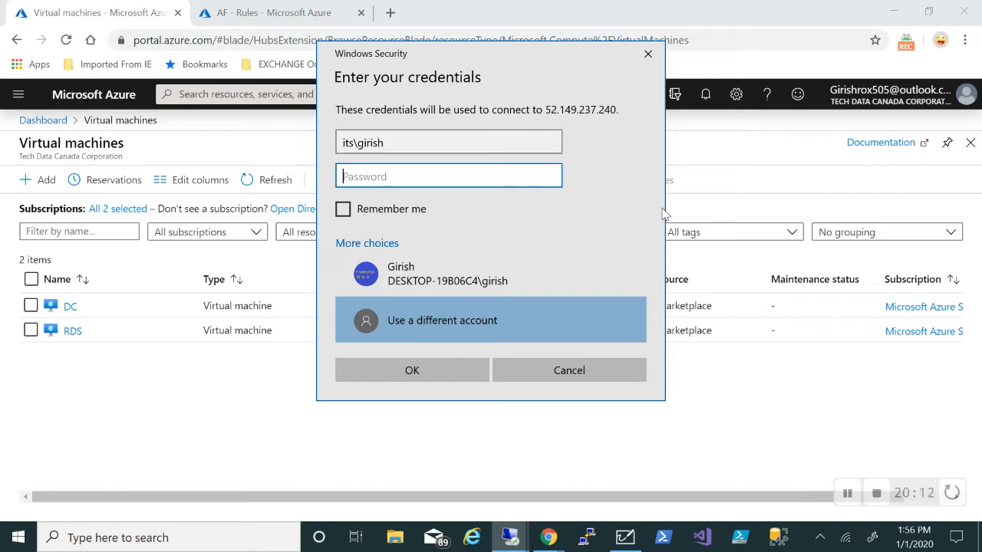
type("***********")
key("Return")
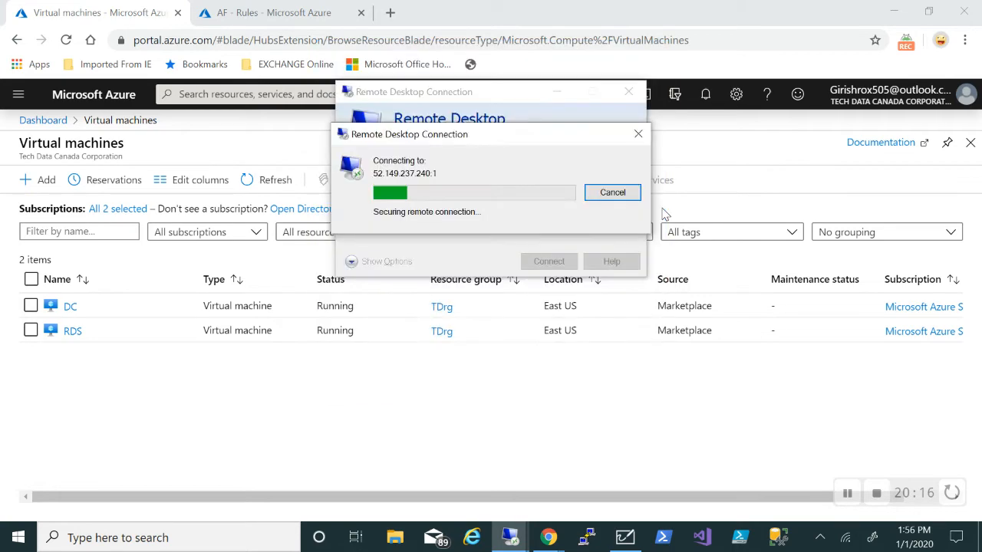
left_click(541, 316)
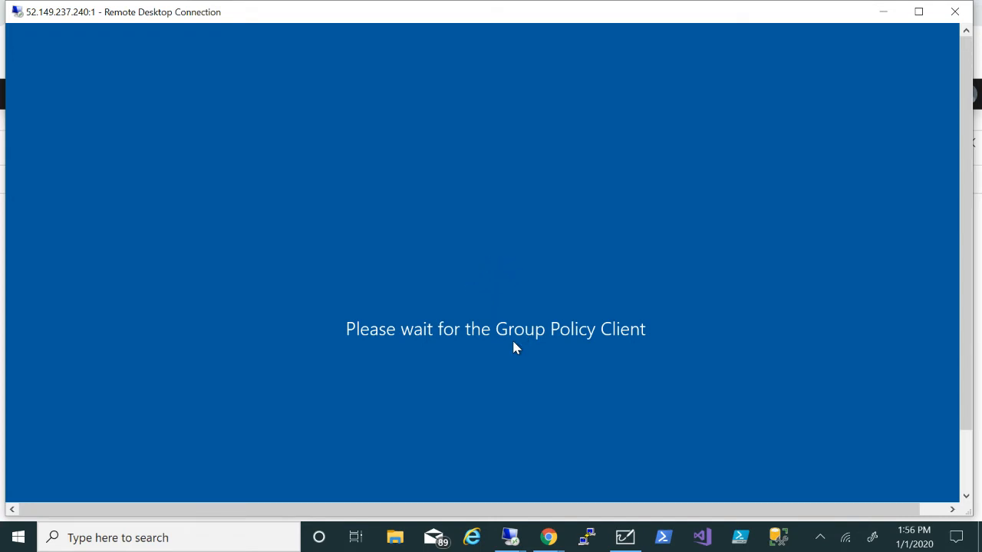
Bring the Azure virtual machines page back to the front
mouse_move(548, 537)
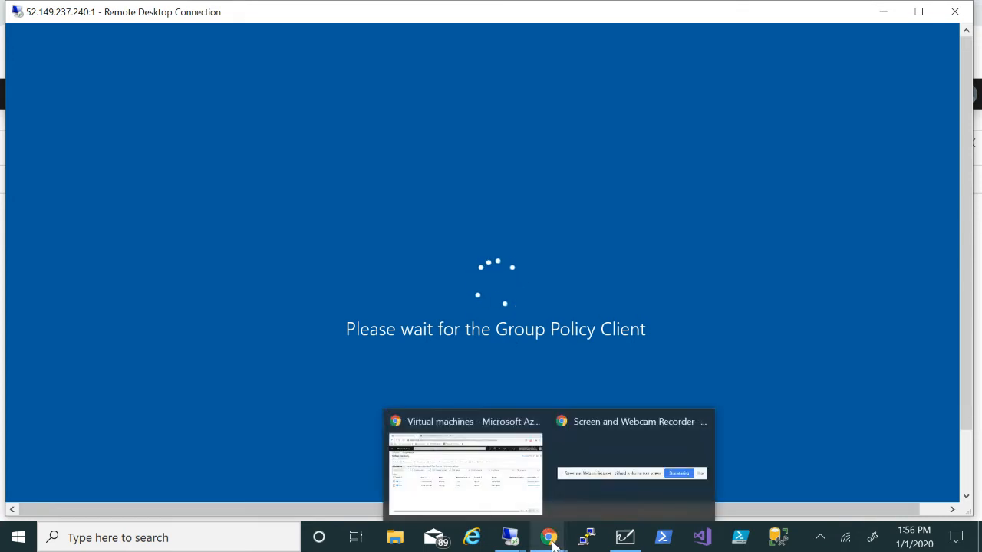
left_click(496, 473)
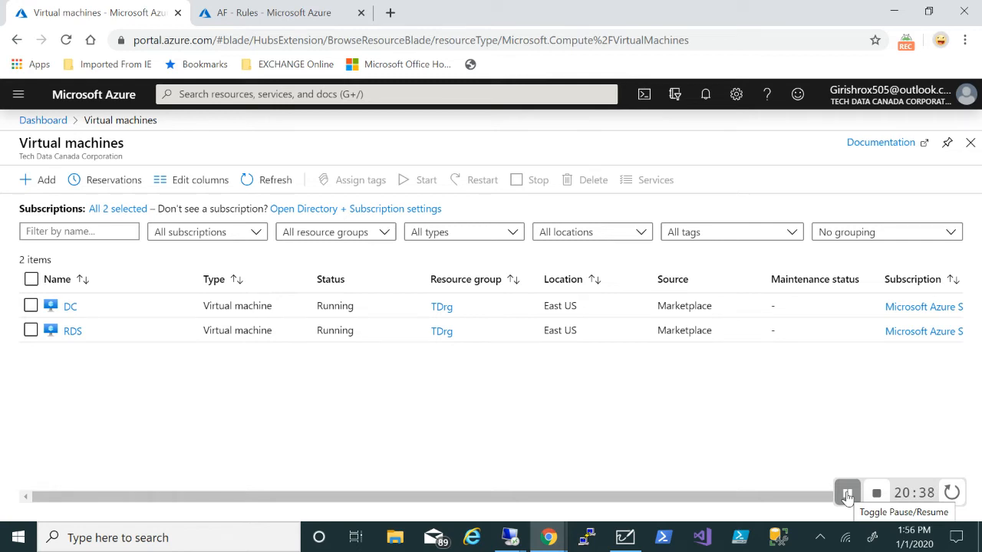
left_click(847, 495)
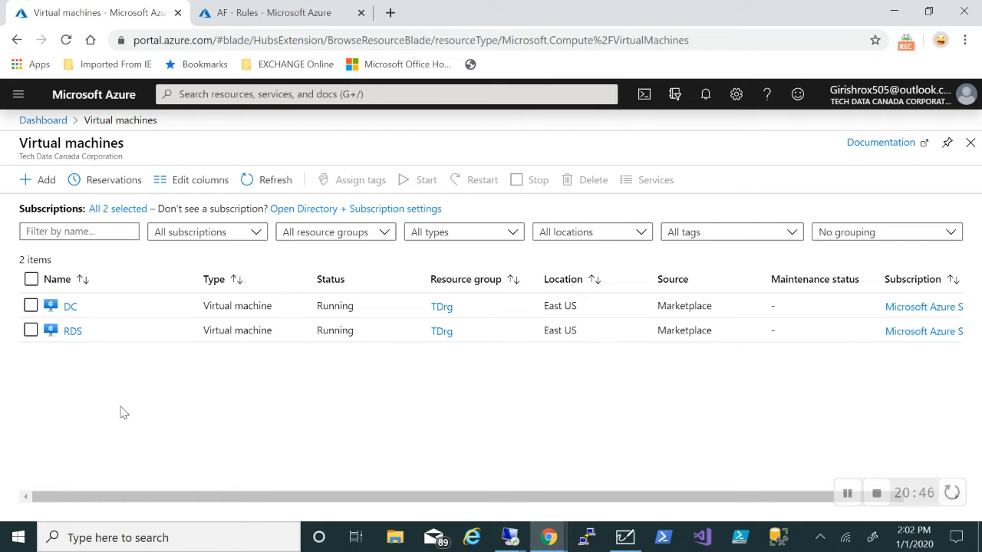
In the RDS server's session, change its membership from workgroup to the its.ca domain
mouse_move(511, 537)
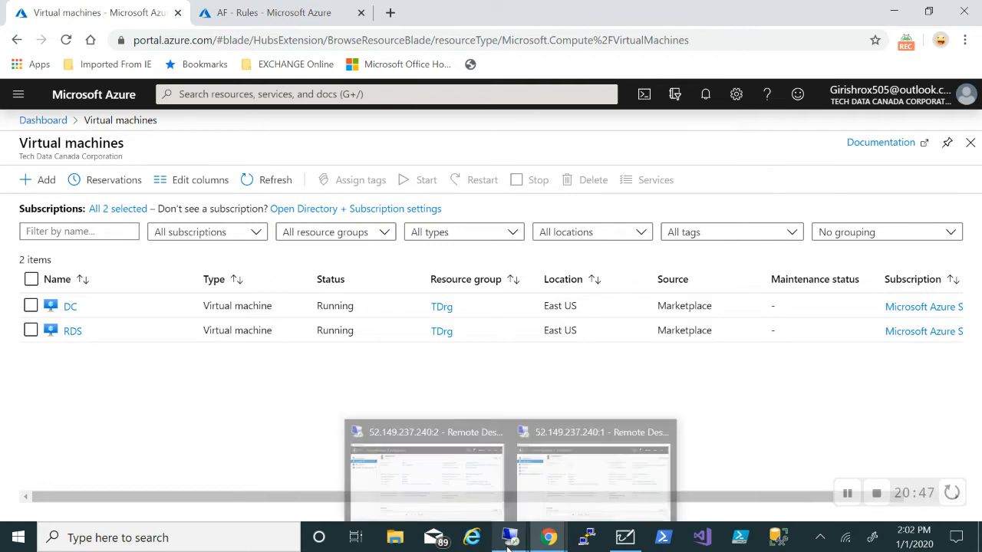
left_click(415, 467)
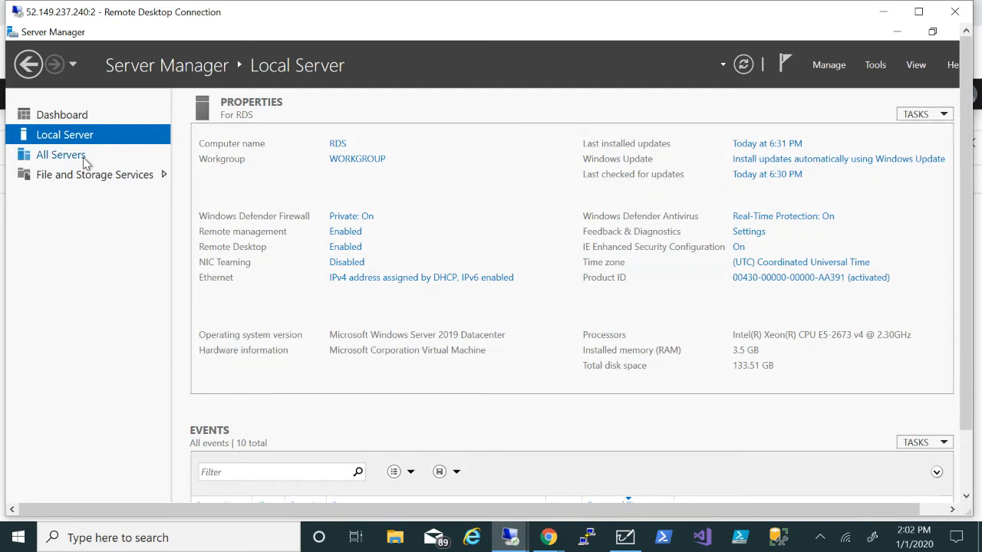
left_click(342, 161)
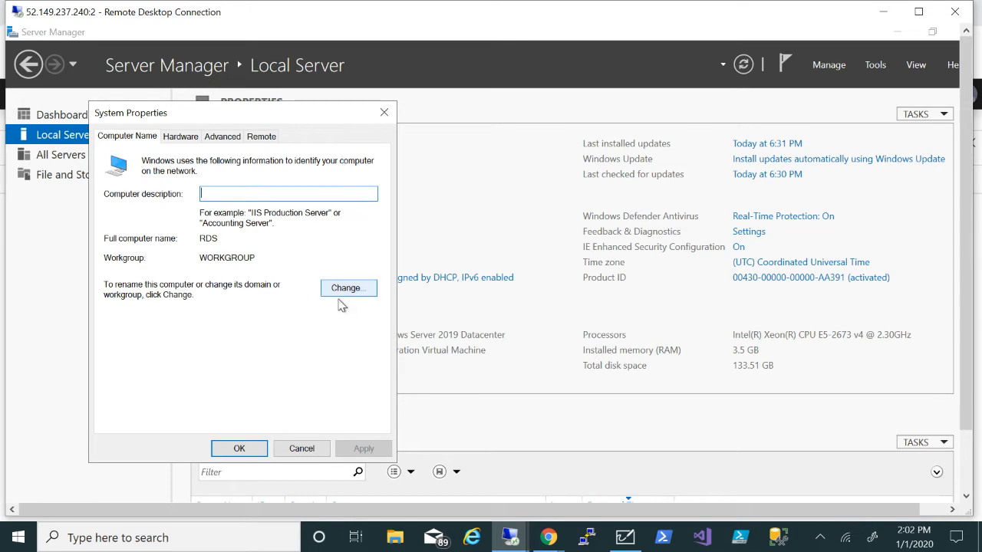
left_click(345, 289)
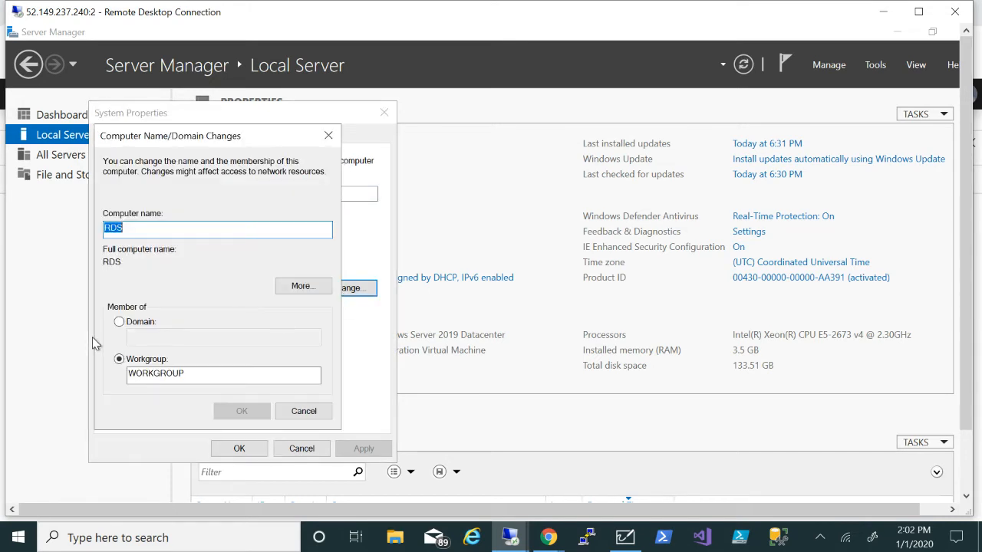
left_click(125, 324)
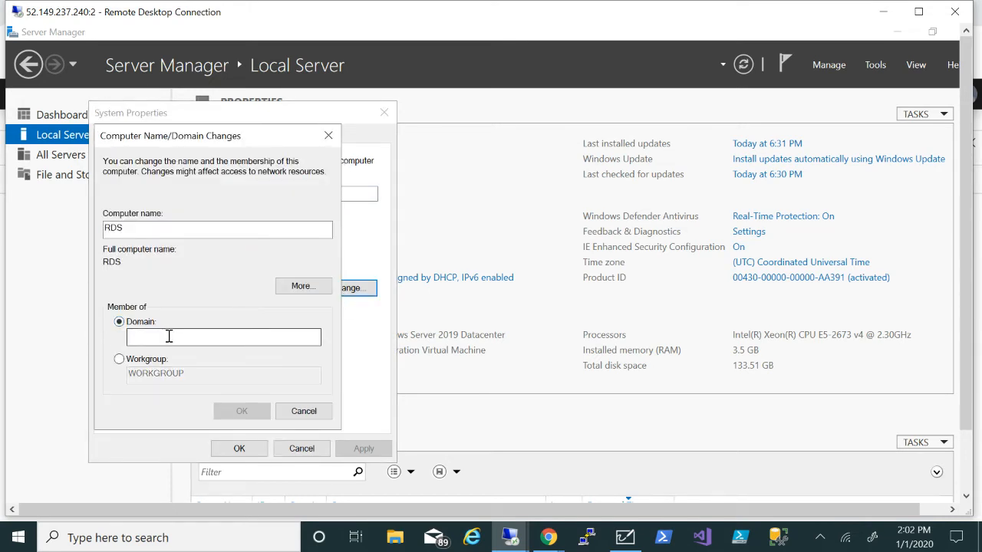
left_click(169, 336)
type("ca")
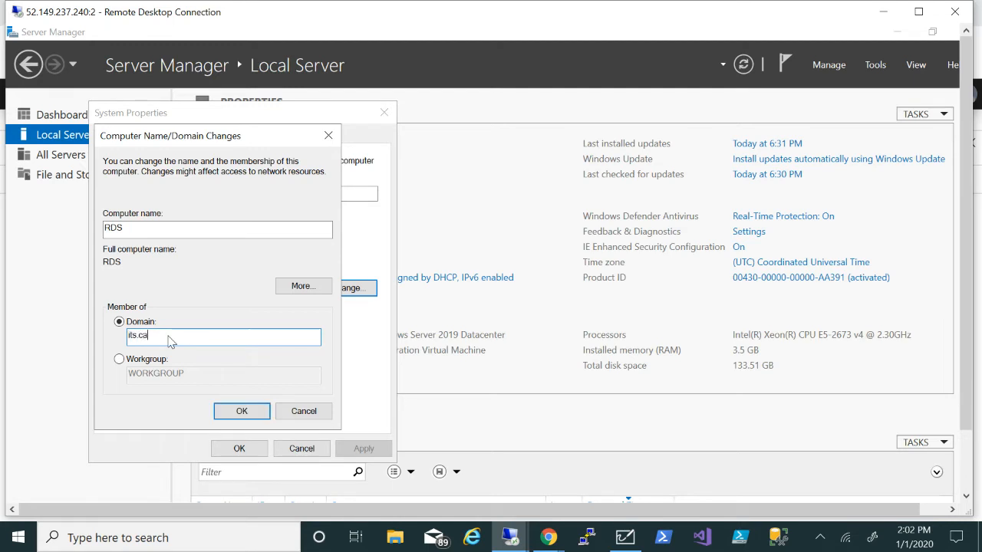
left_click(233, 412)
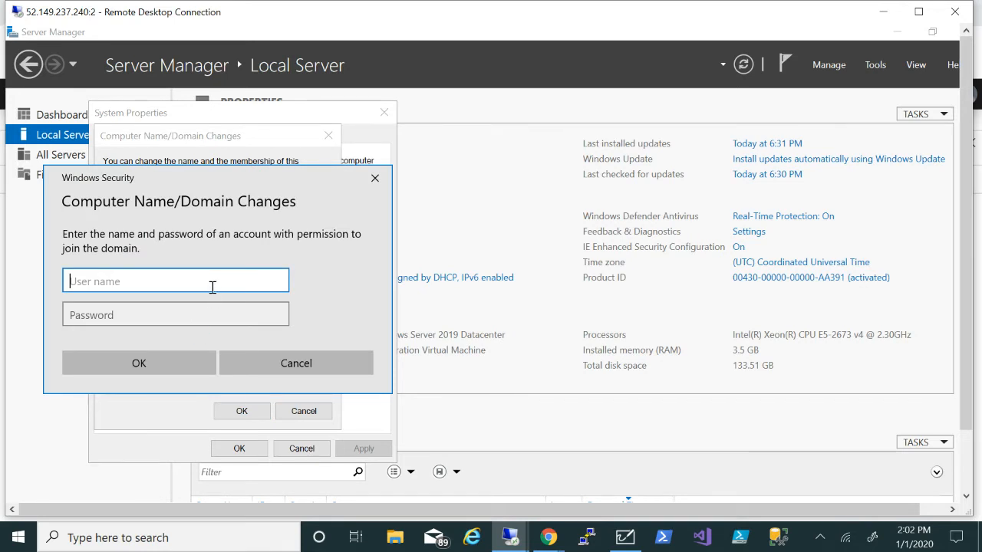
Authenticate the domain join with the domain admin account and password
type("girish")
key("Tab")
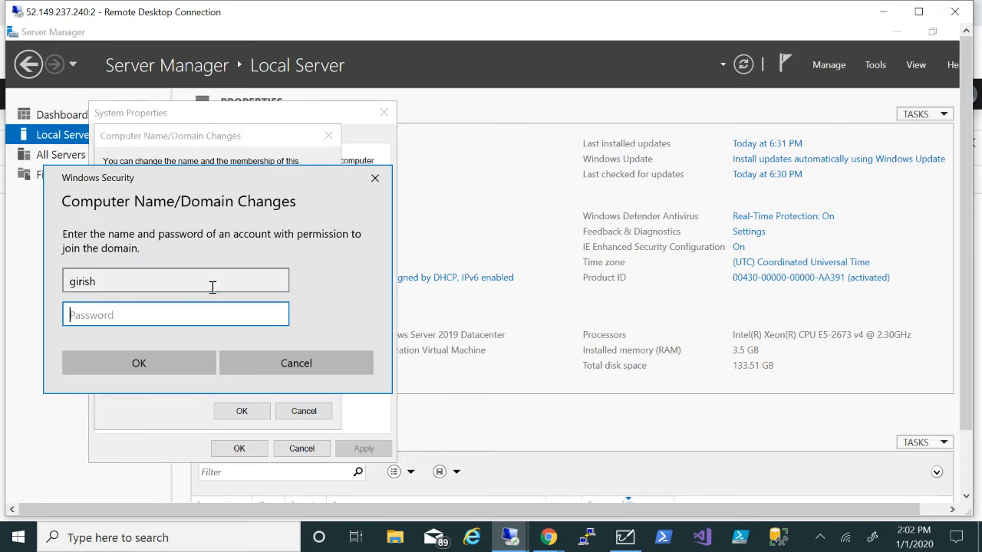
type("•")
left_click(156, 361)
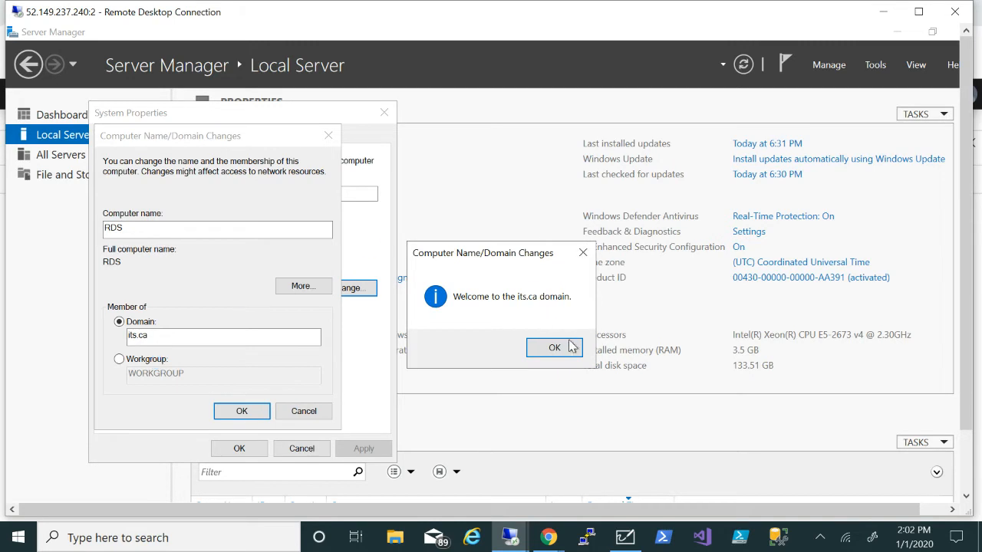
Acknowledge the welcome and restart notices, close System Properties, and restart now
left_click(569, 349)
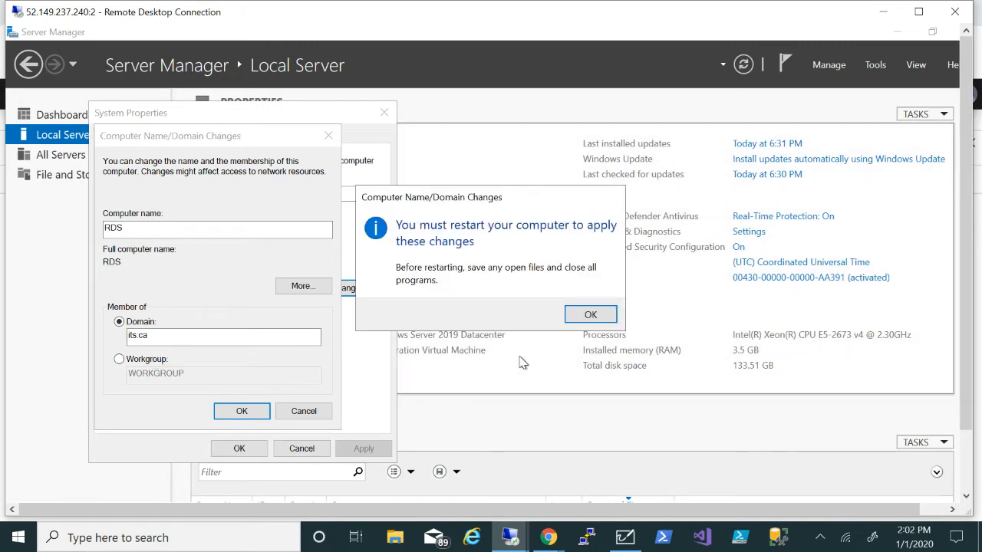
left_click(589, 314)
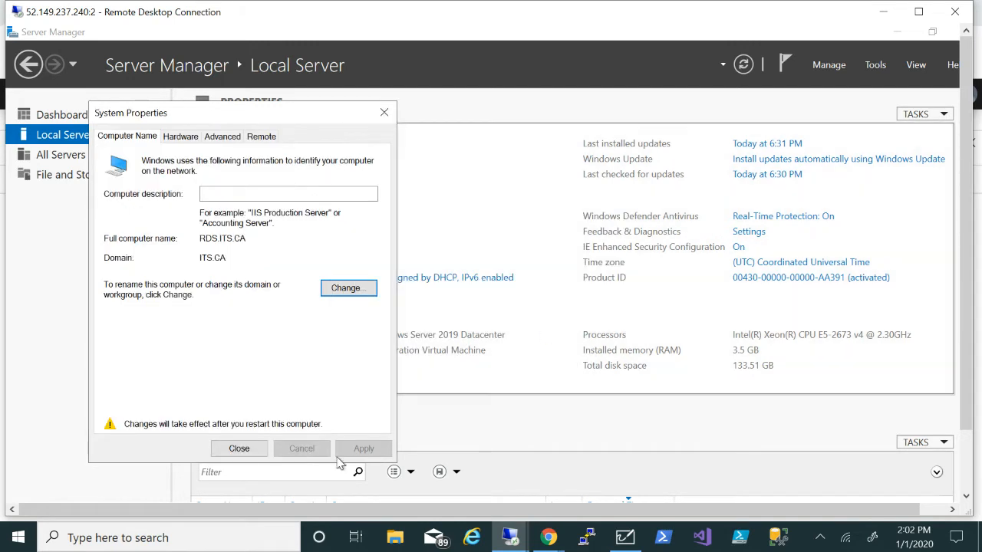
left_click(238, 448)
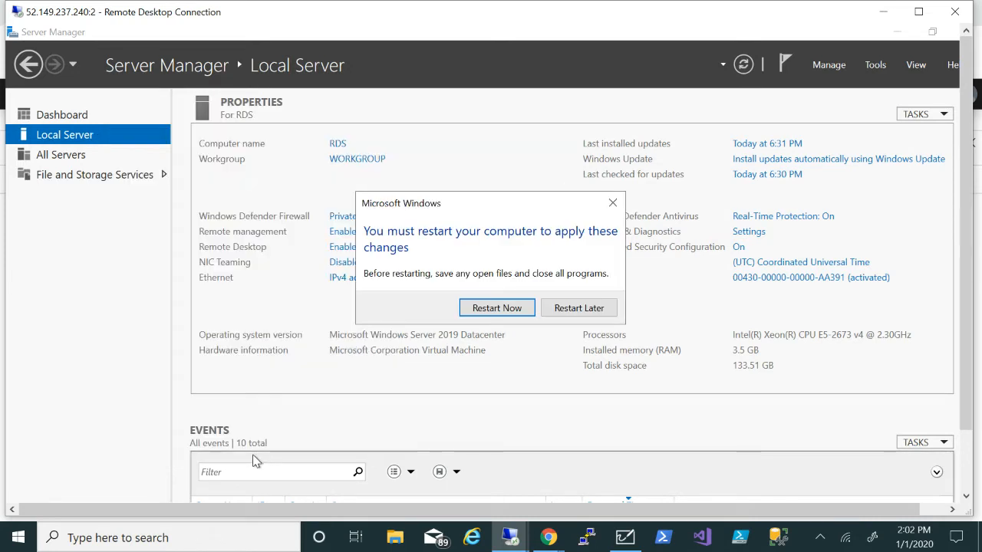
left_click(497, 308)
left_click(539, 537)
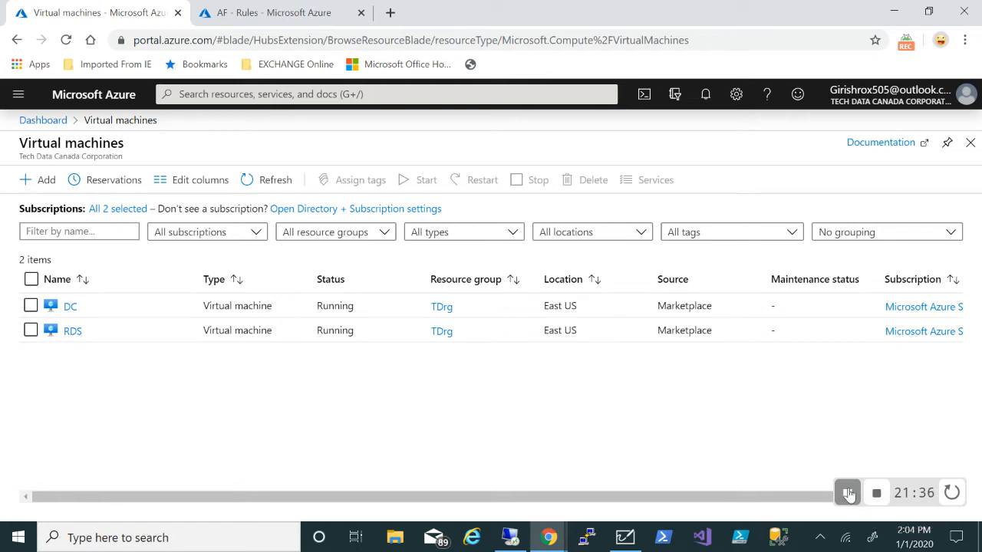
Connect to 52.149.237.240:2 via mstsc with the account password, accepting the certificate
left_click(132, 541)
type("mstsc")
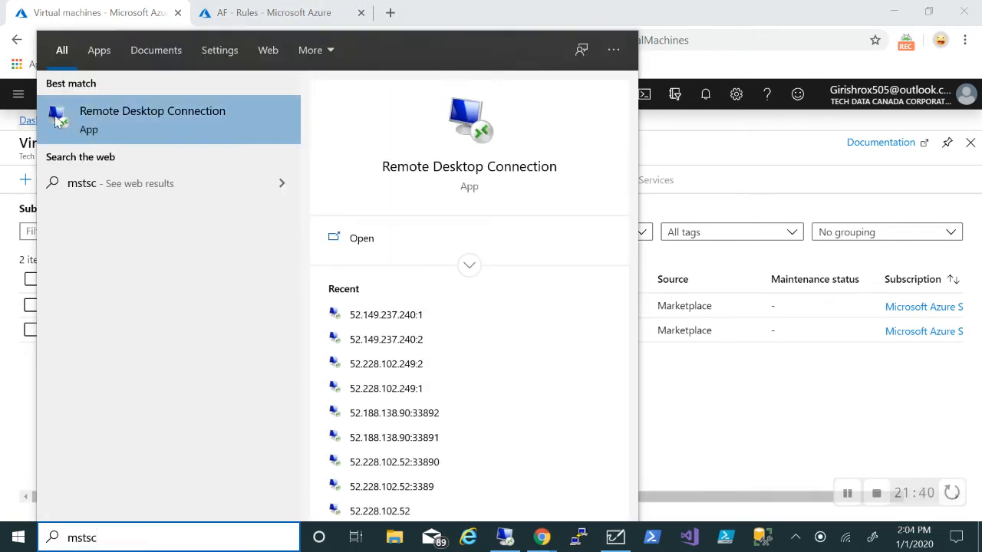
left_click(99, 112)
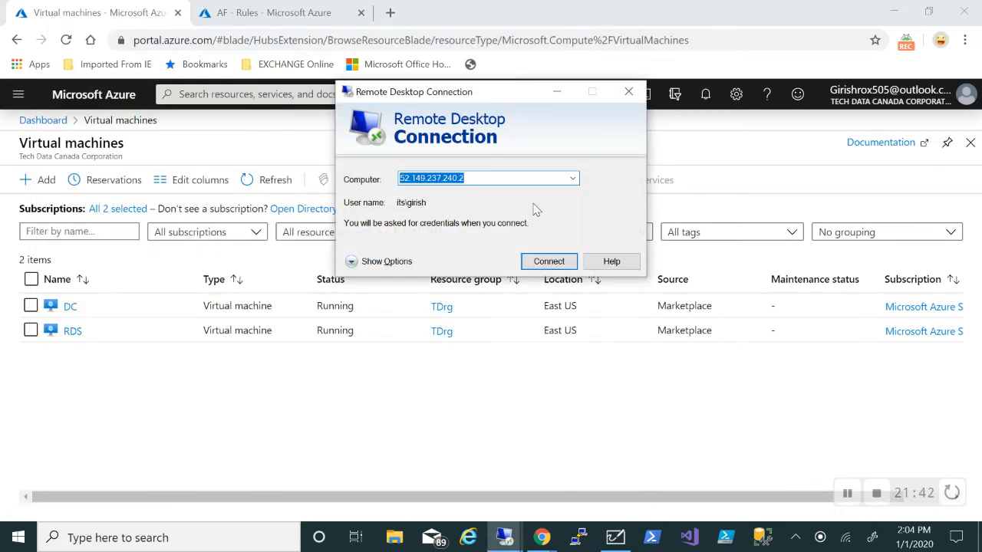
left_click(548, 262)
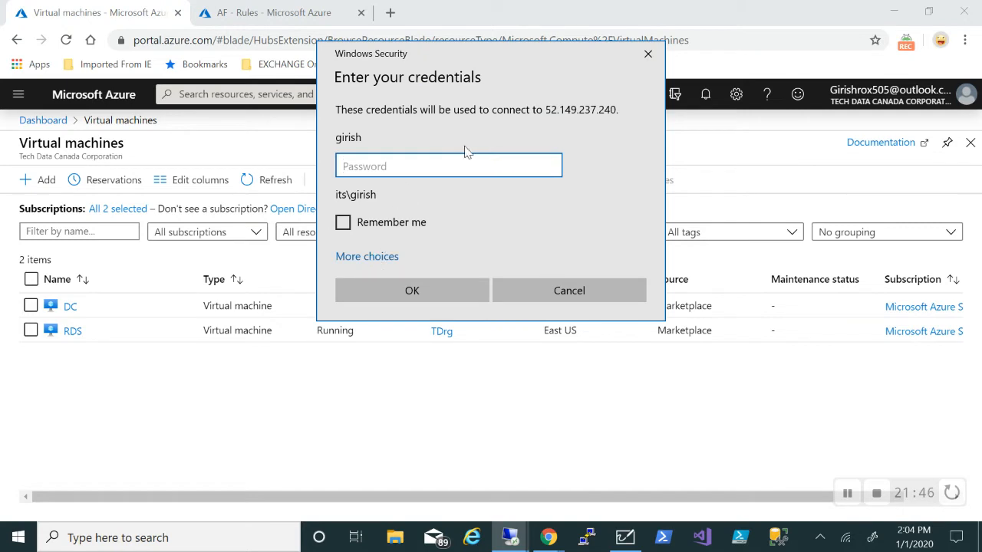
type("••••")
key("Return")
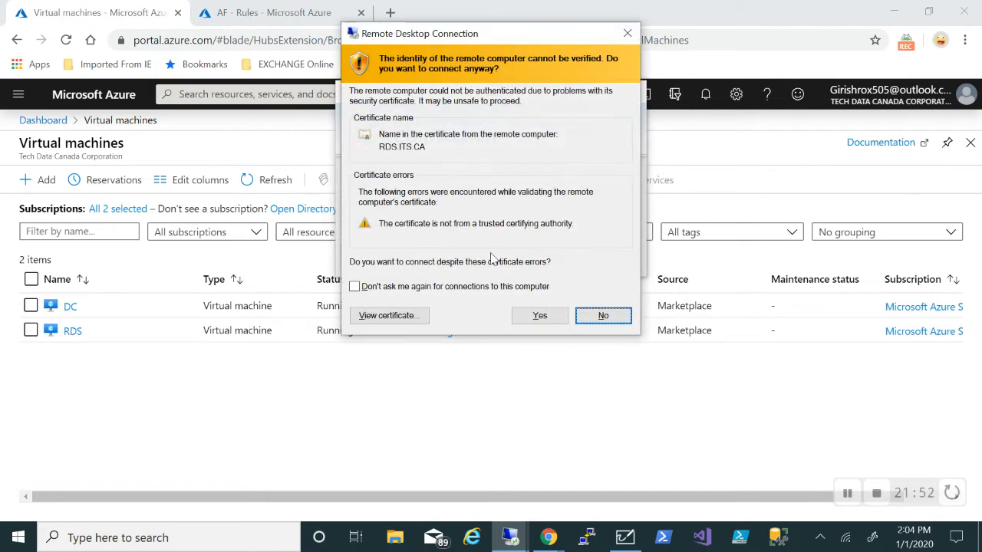
left_click(540, 315)
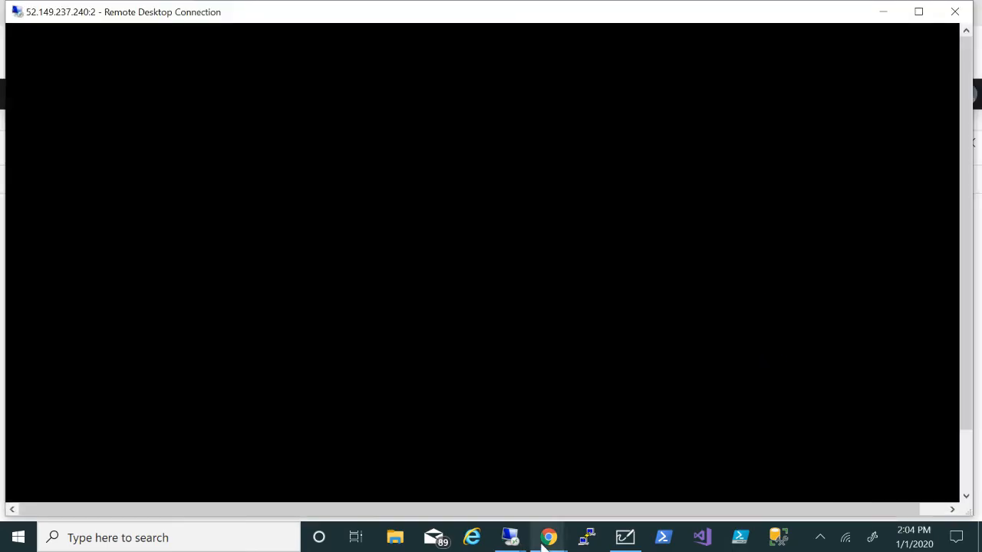
Check the Azure portal, then bring the remote Server Manager session forward
mouse_move(541, 541)
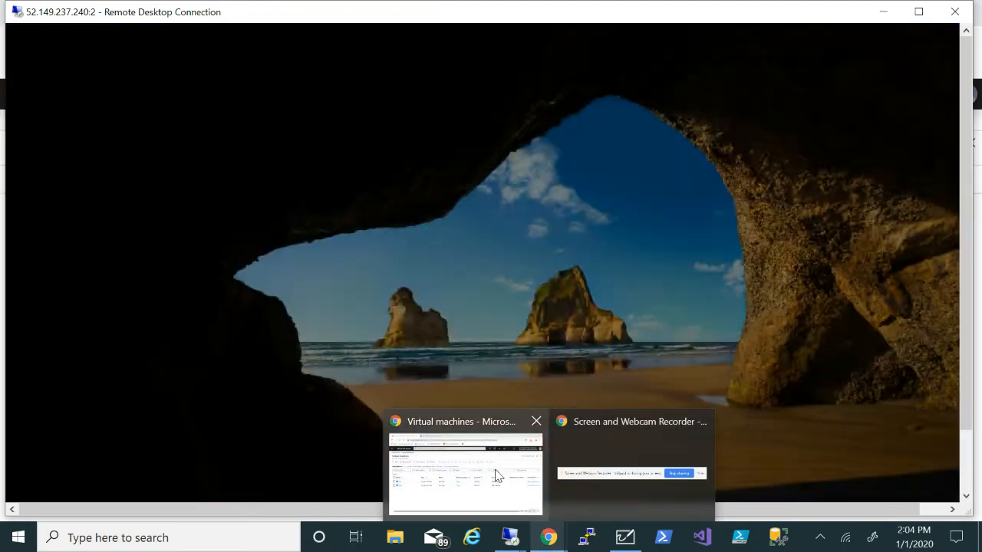
left_click(500, 471)
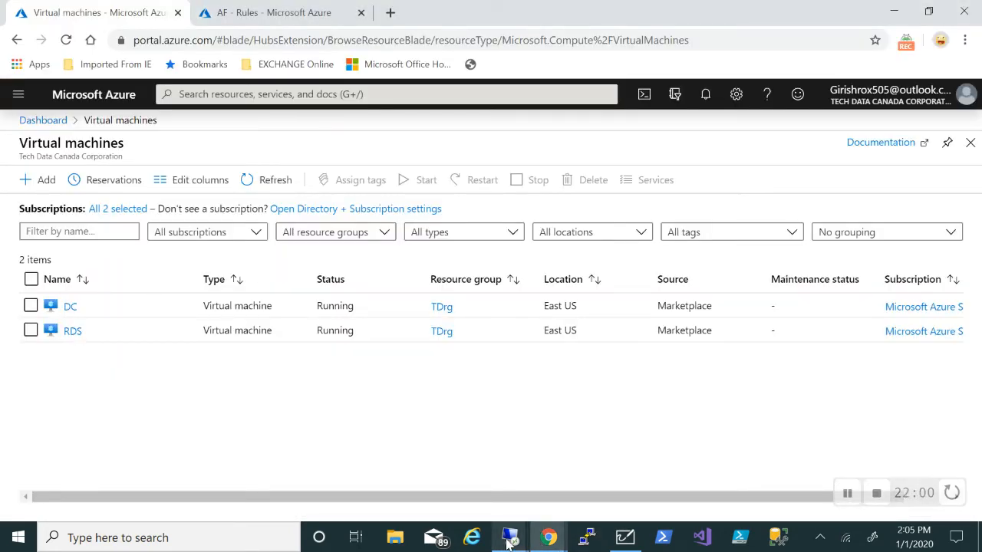
mouse_move(510, 537)
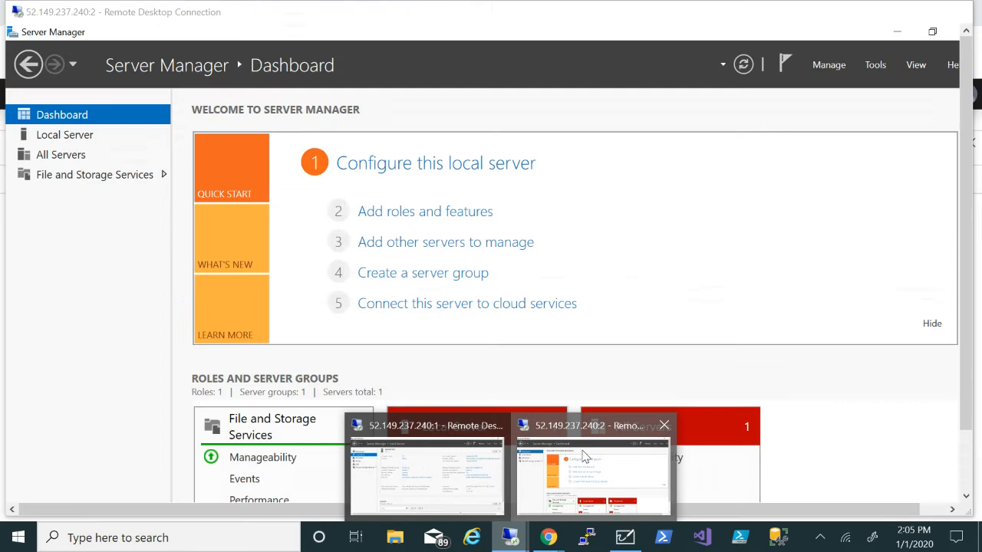
left_click(585, 457)
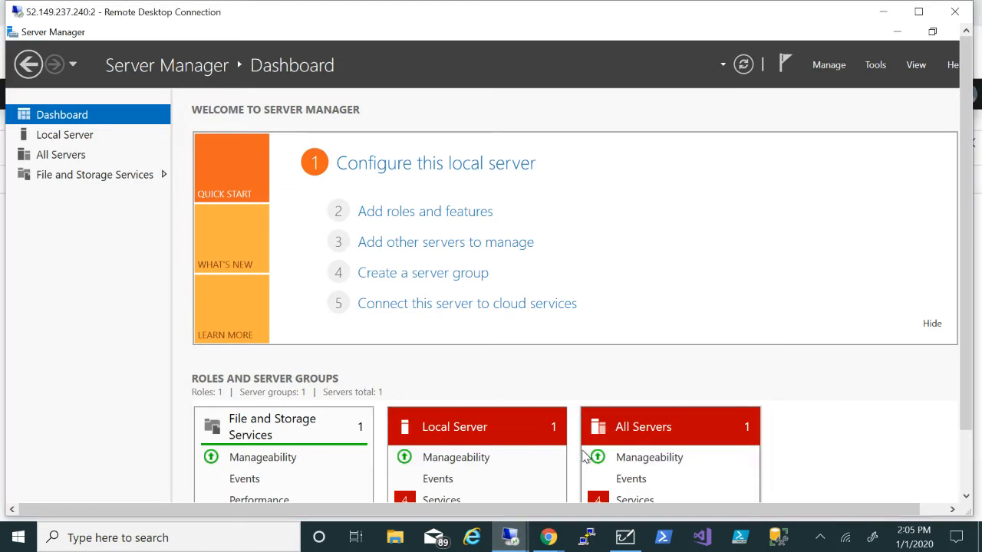
Start a Remote Desktop Services installation with Standard, session-based desktop deployment
left_click(412, 217)
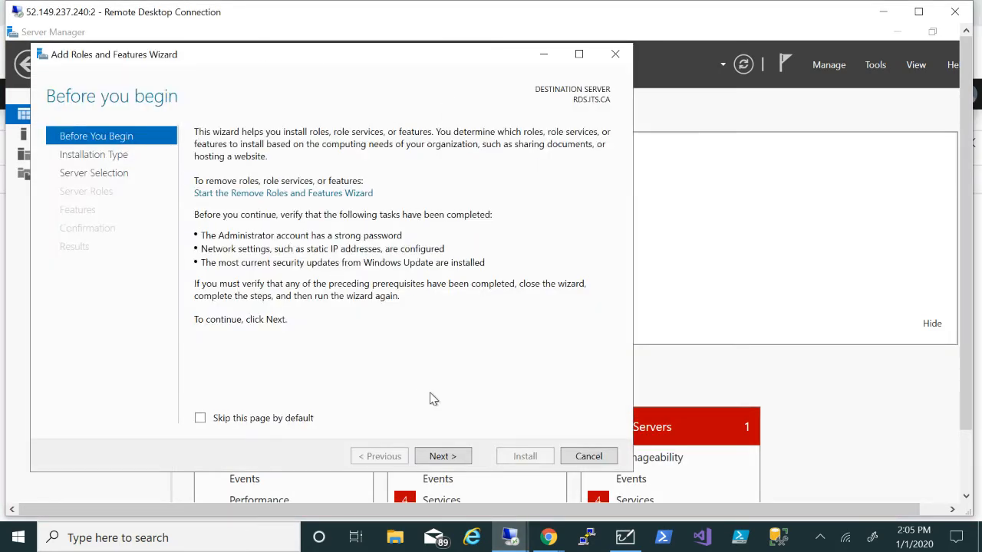
left_click(442, 456)
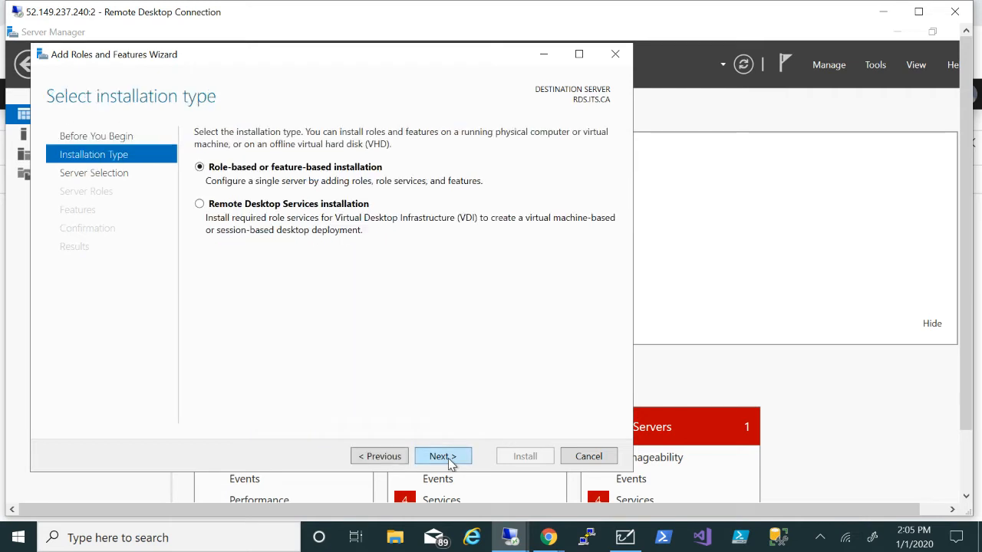
left_click(199, 204)
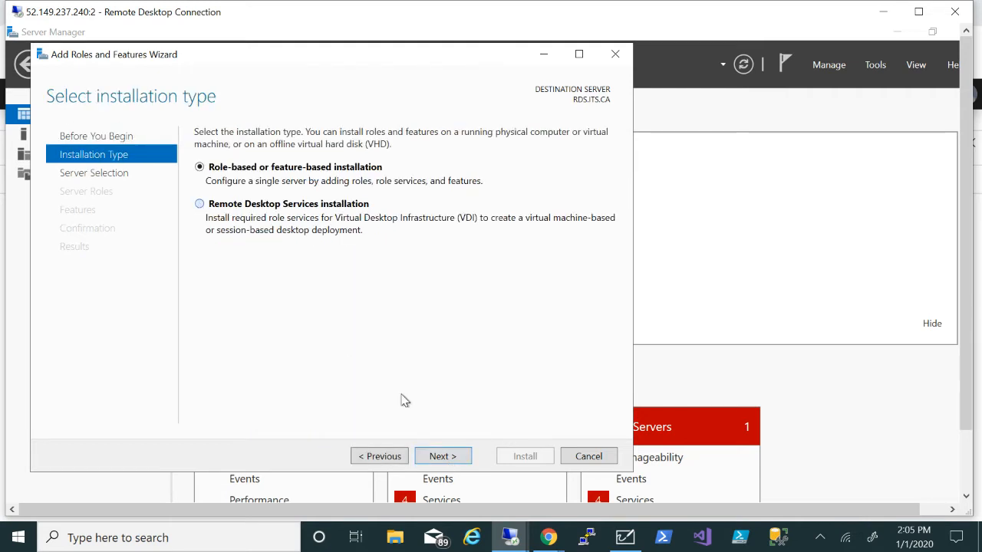
left_click(451, 459)
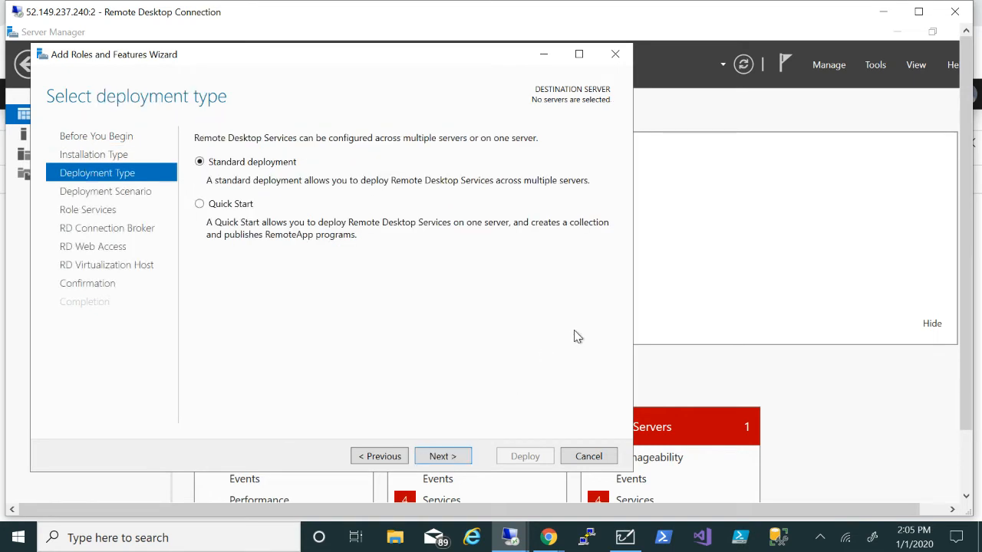
left_click(442, 459)
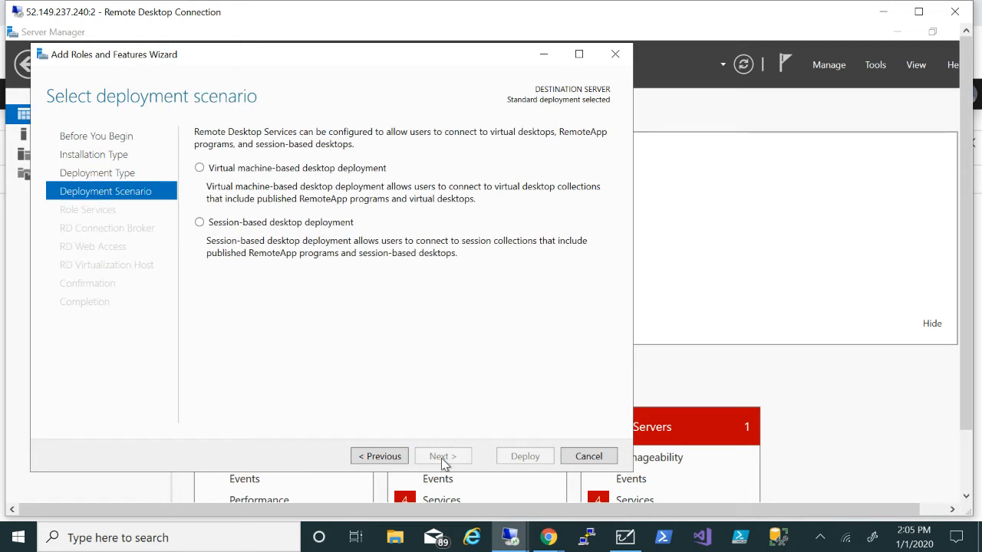
left_click(201, 223)
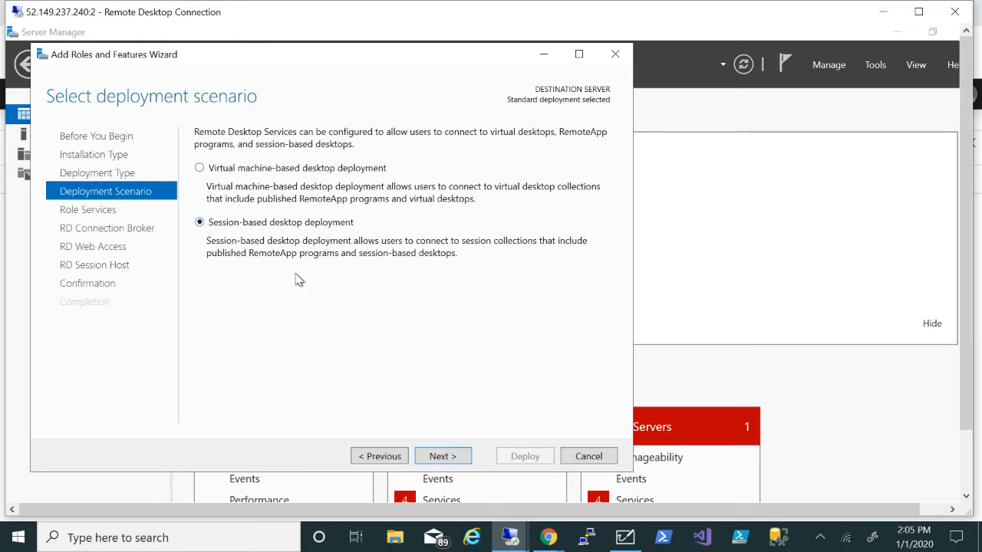
left_click(442, 459)
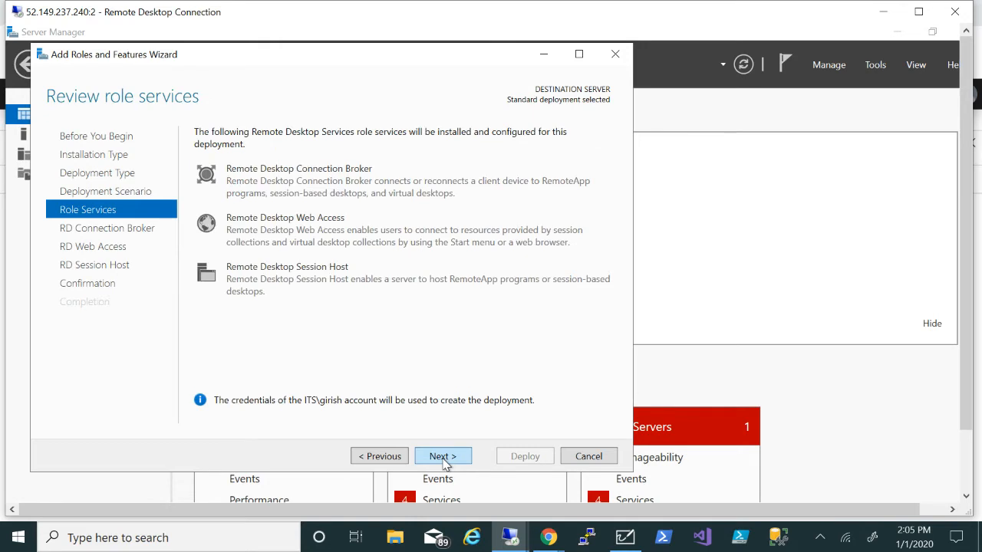
Assign RDS.ITS.CA as connection broker, web access and session host, reaching confirmation
left_click(443, 458)
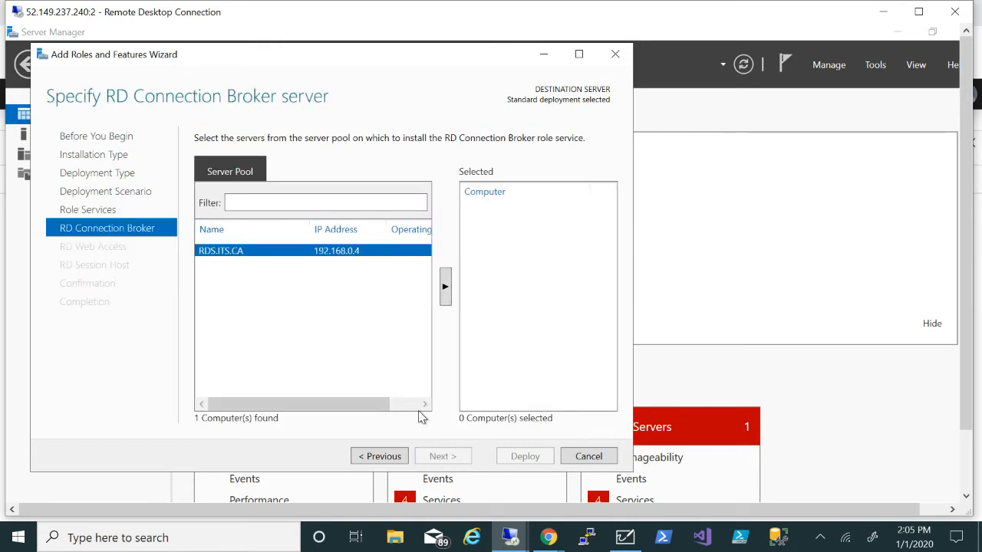
left_click(446, 293)
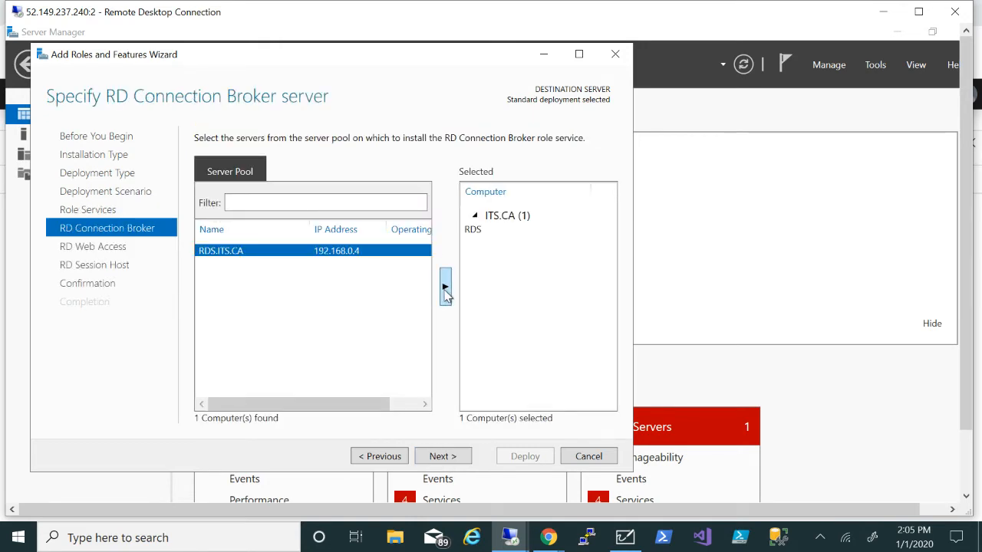
left_click(441, 456)
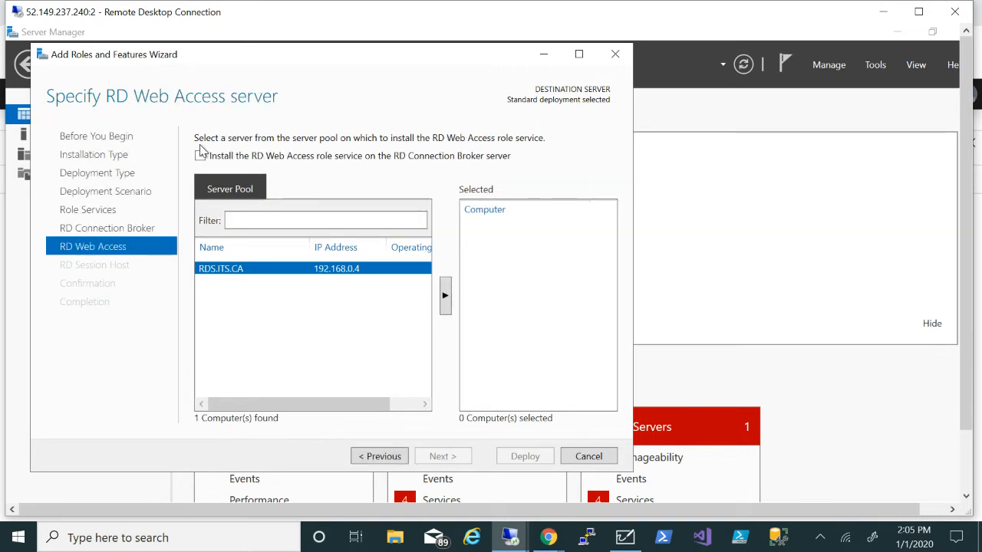
left_click(200, 157)
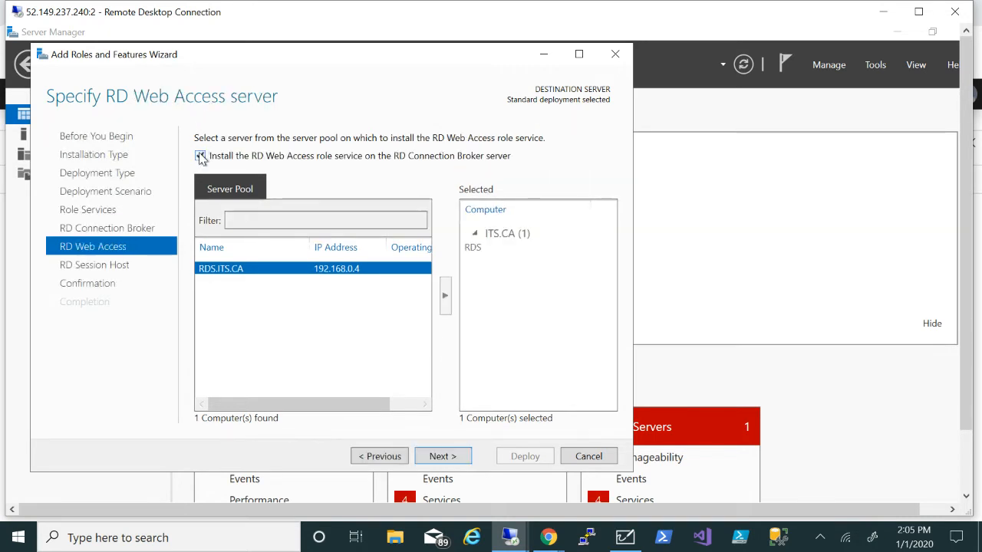
left_click(442, 456)
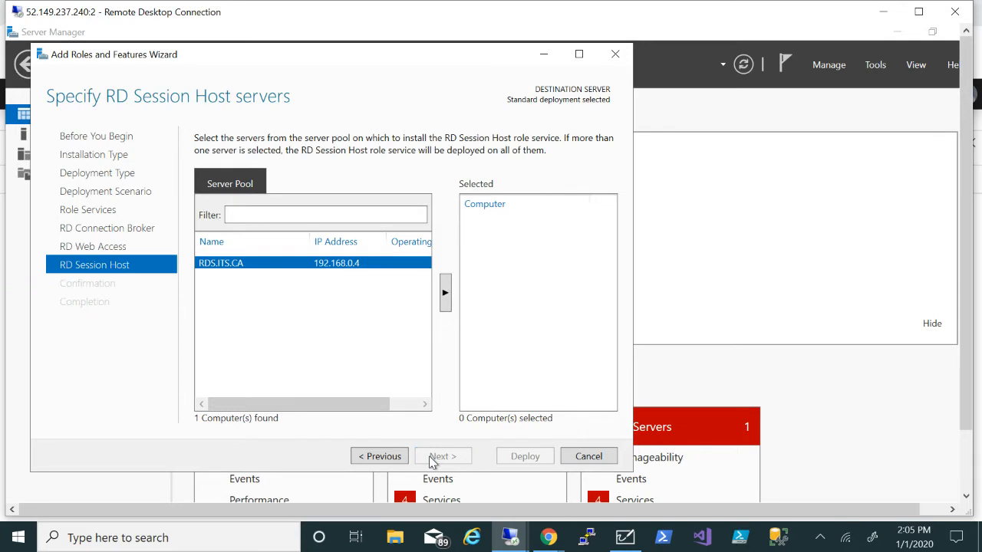
left_click(446, 298)
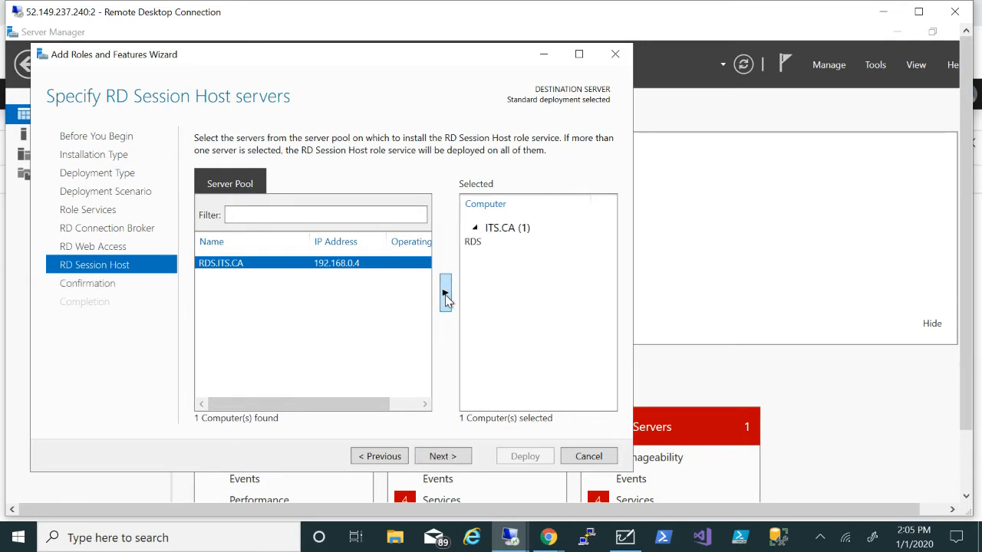
left_click(448, 461)
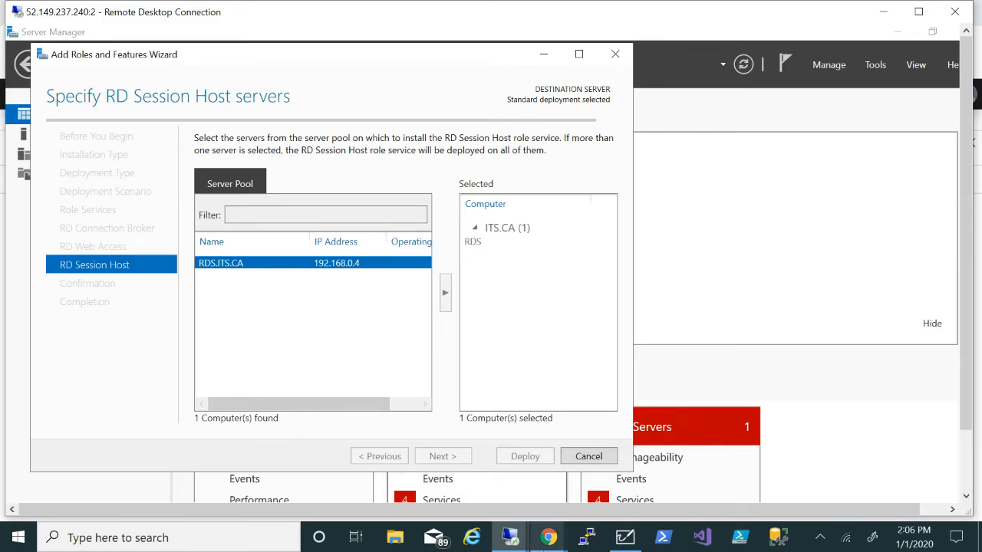
mouse_move(552, 538)
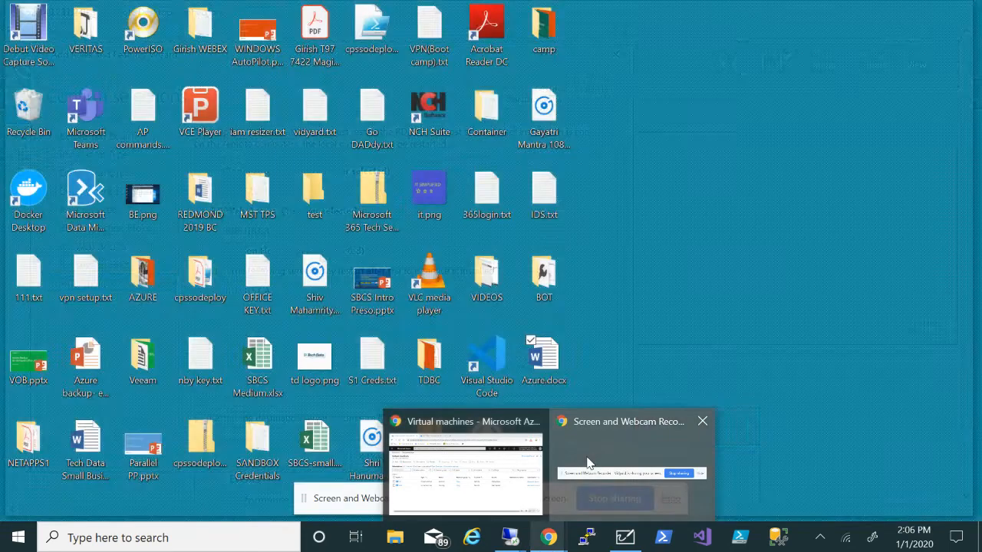
left_click(588, 463)
left_click(669, 499)
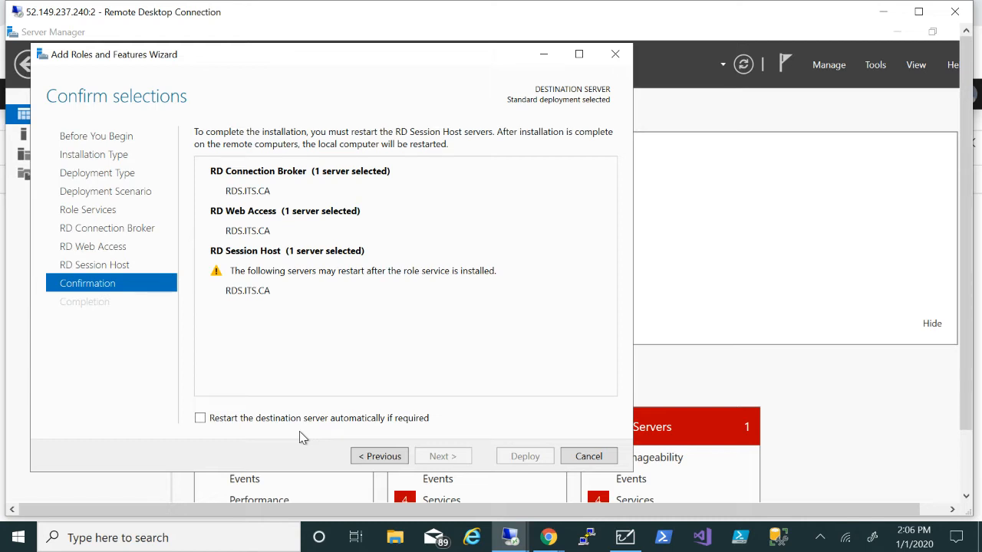
Allow automatic restart and start deploying the Remote Desktop role services
left_click(200, 421)
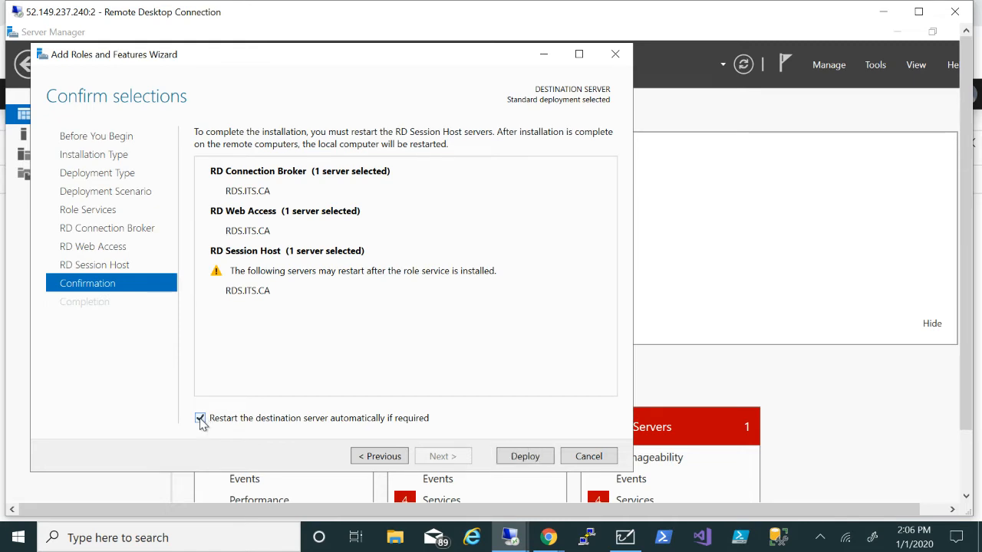
left_click(525, 457)
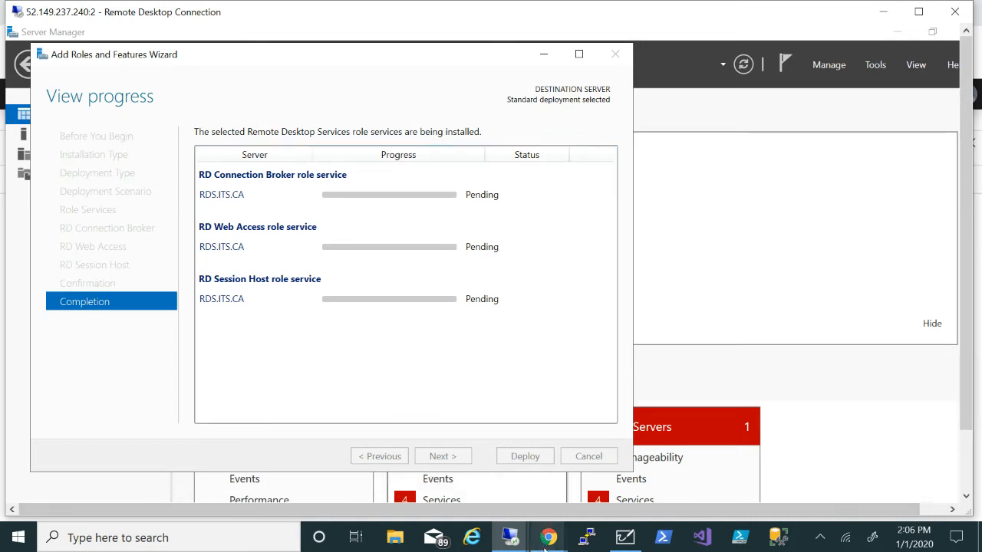
mouse_move(548, 537)
left_click(479, 499)
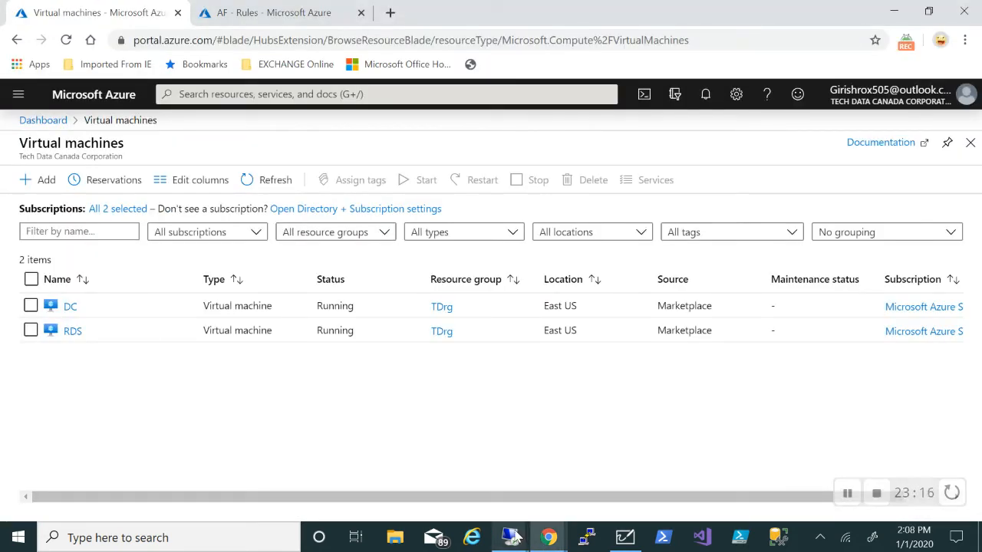
mouse_move(513, 540)
left_click(564, 485)
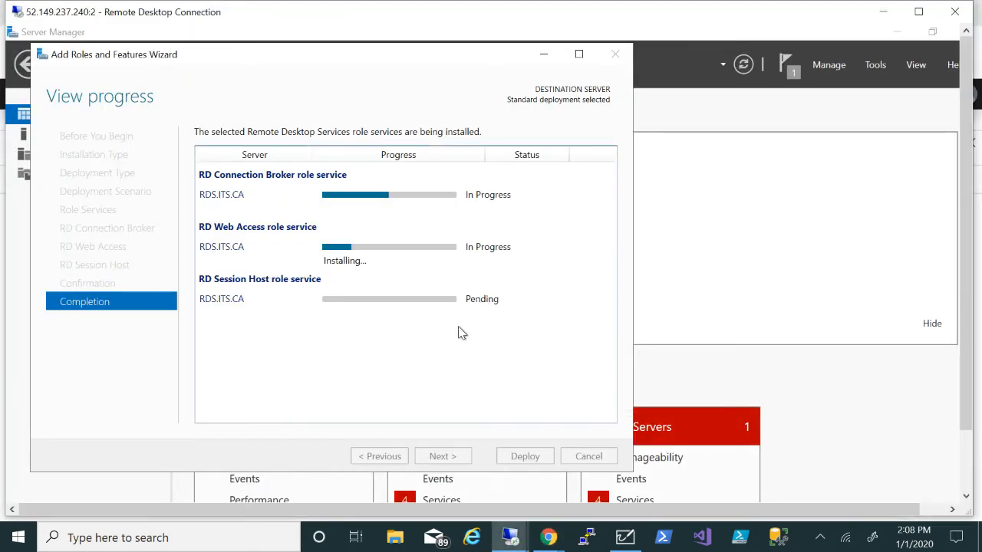
Check the Azure VM list during installation, then close the finished role installation wizard
mouse_move(529, 534)
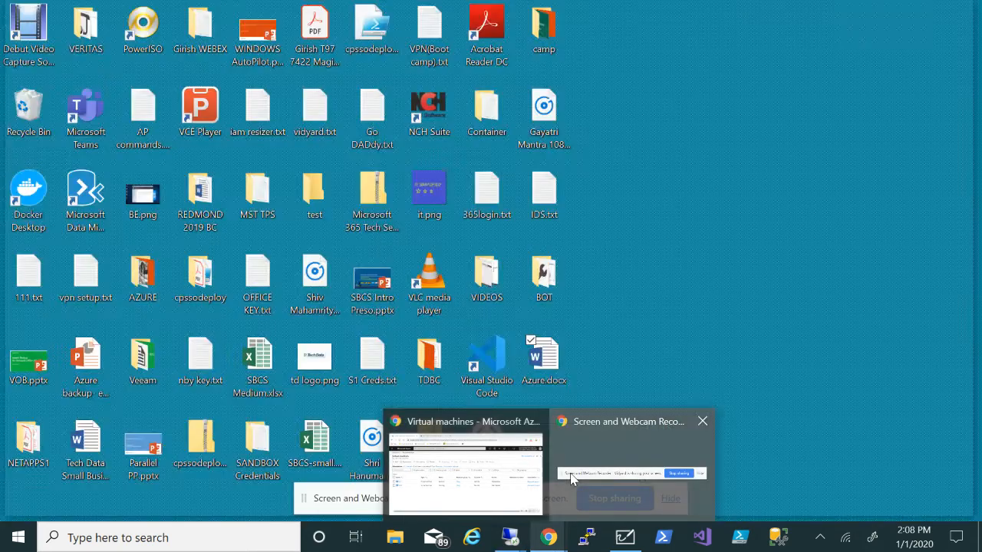
left_click(583, 480)
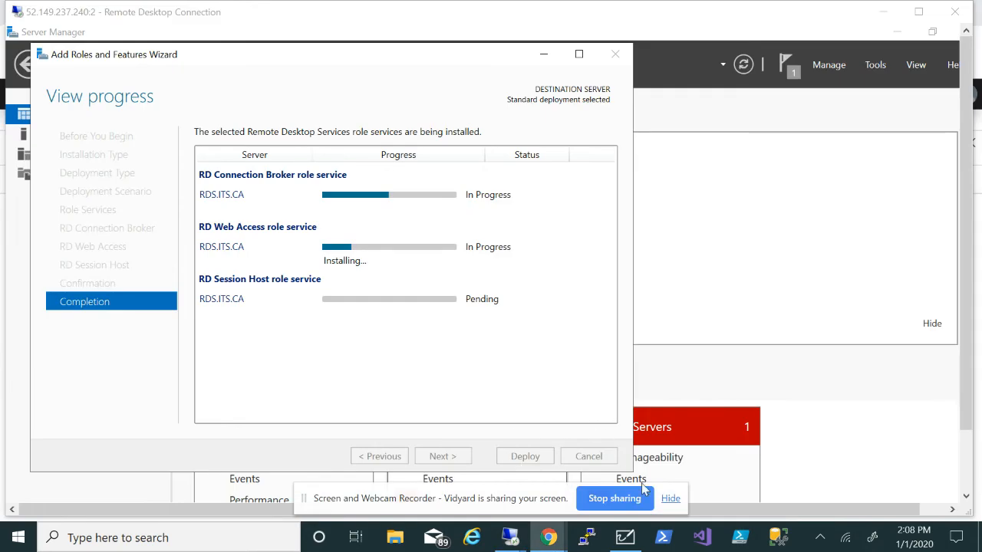
left_click(670, 499)
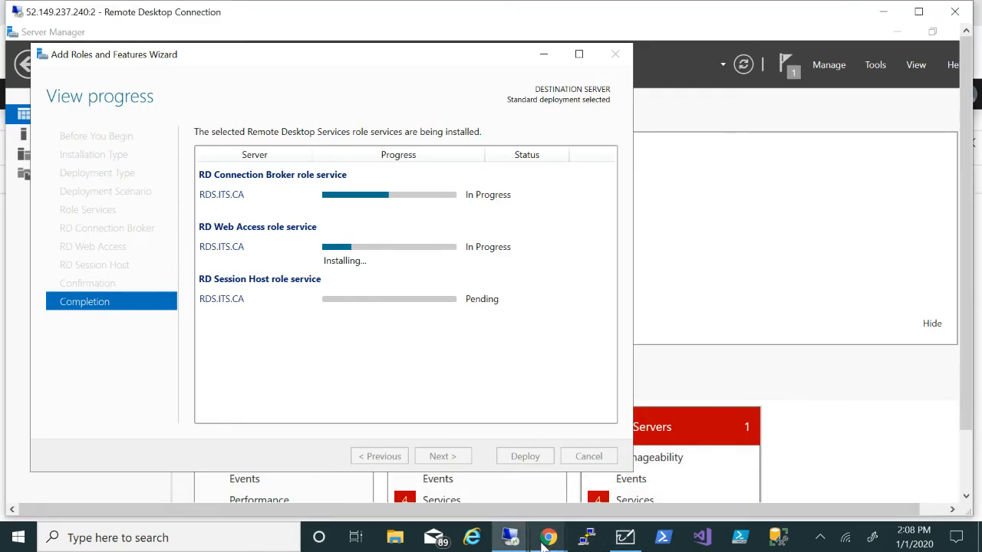
mouse_move(541, 533)
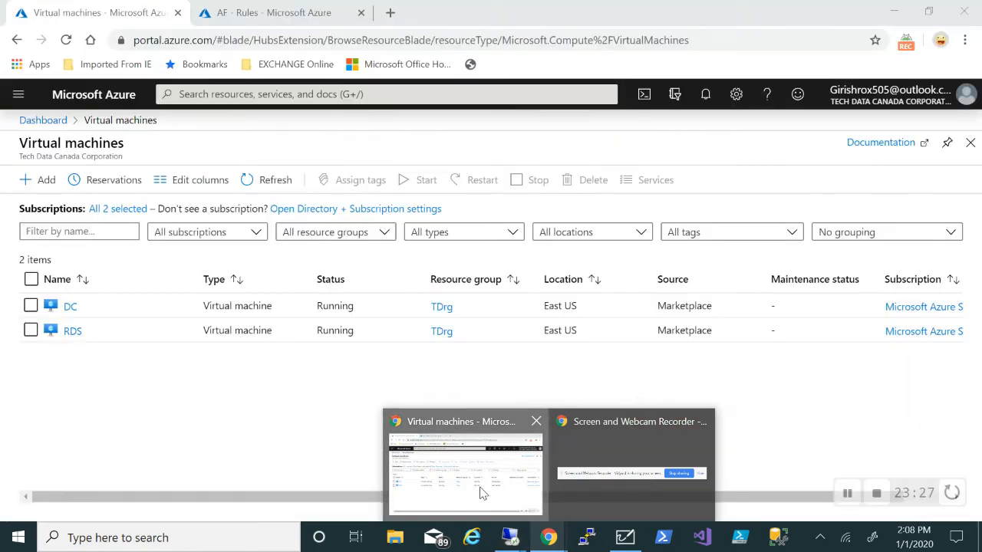
left_click(478, 491)
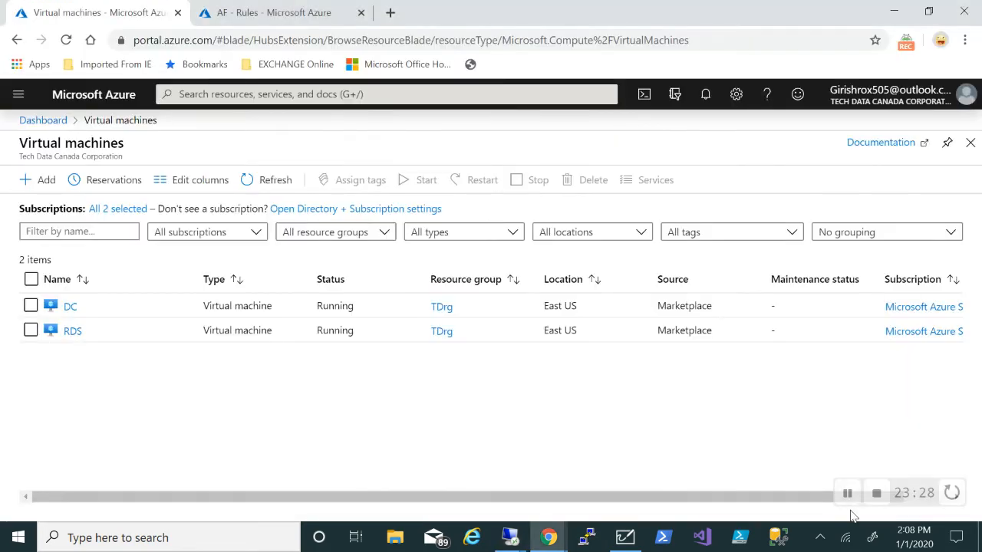
left_click(847, 493)
left_click(847, 493)
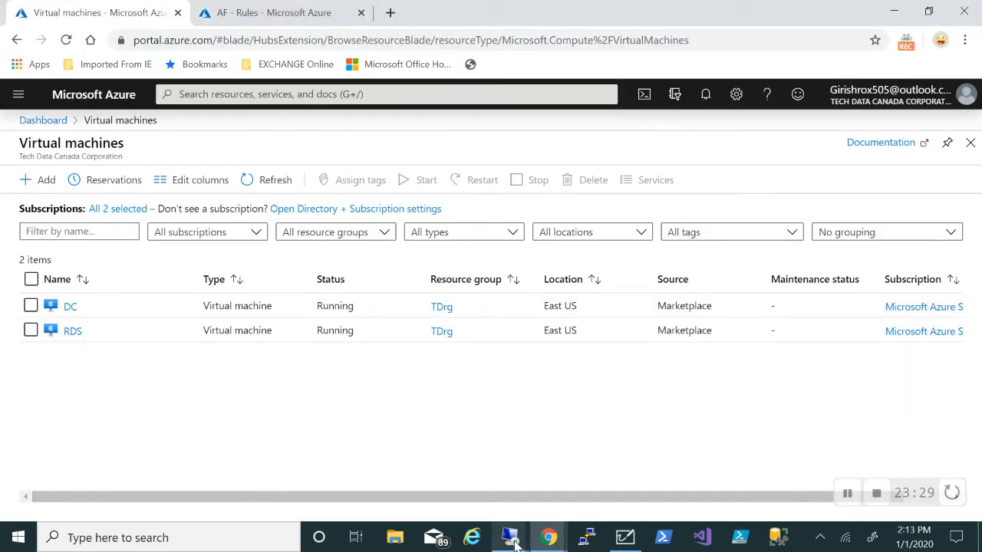
mouse_move(511, 537)
left_click(545, 489)
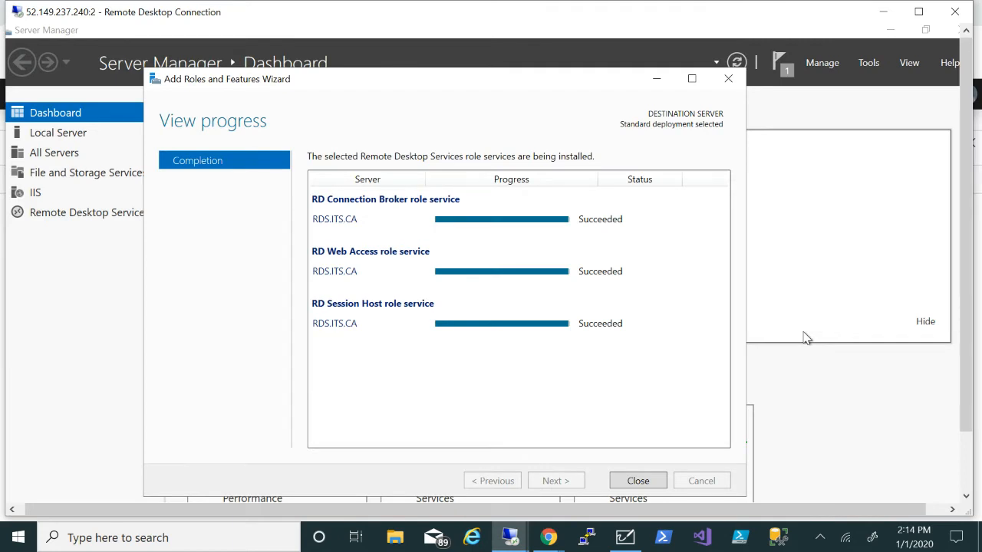
left_click(652, 482)
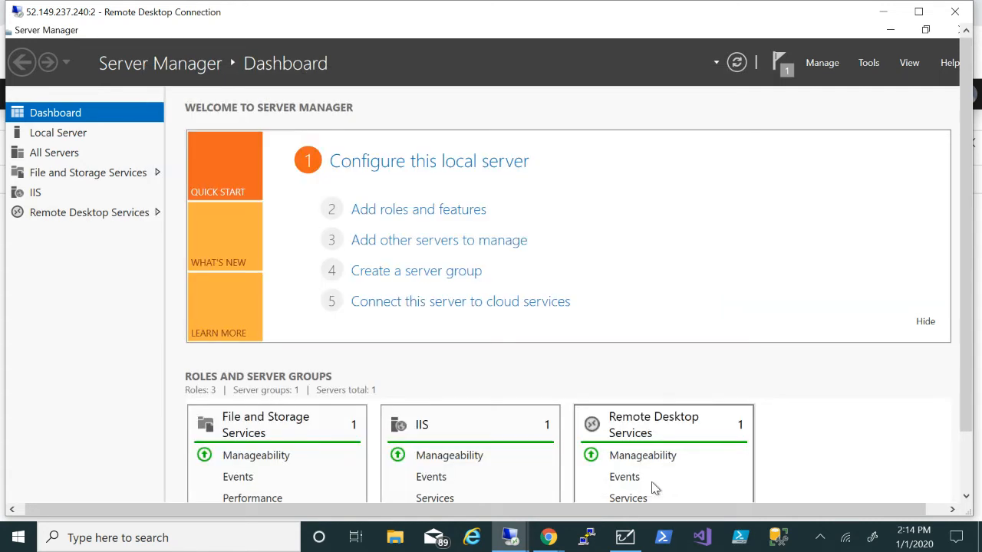
From Remote Desktop Services, start a new session collection named 'ITS APPs'
left_click(51, 213)
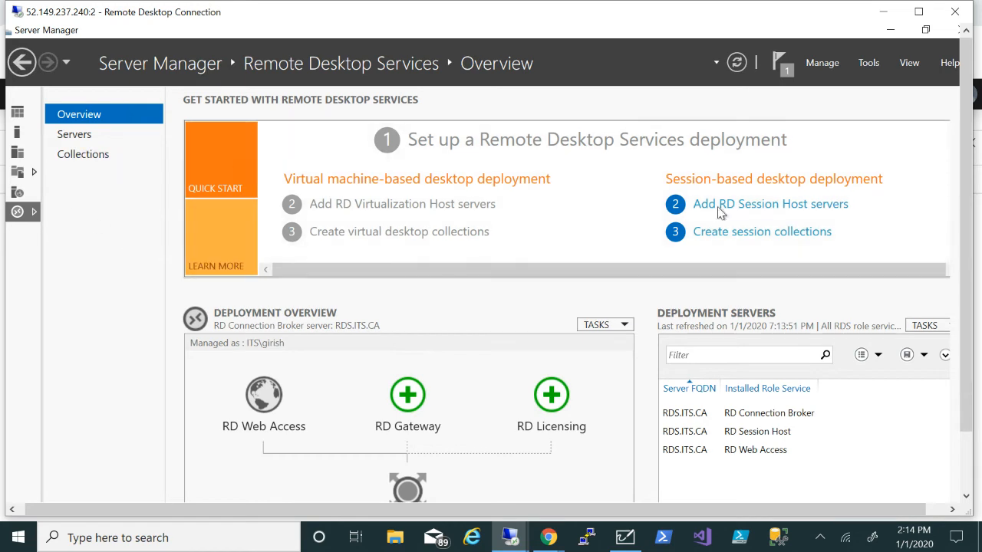
left_click(733, 237)
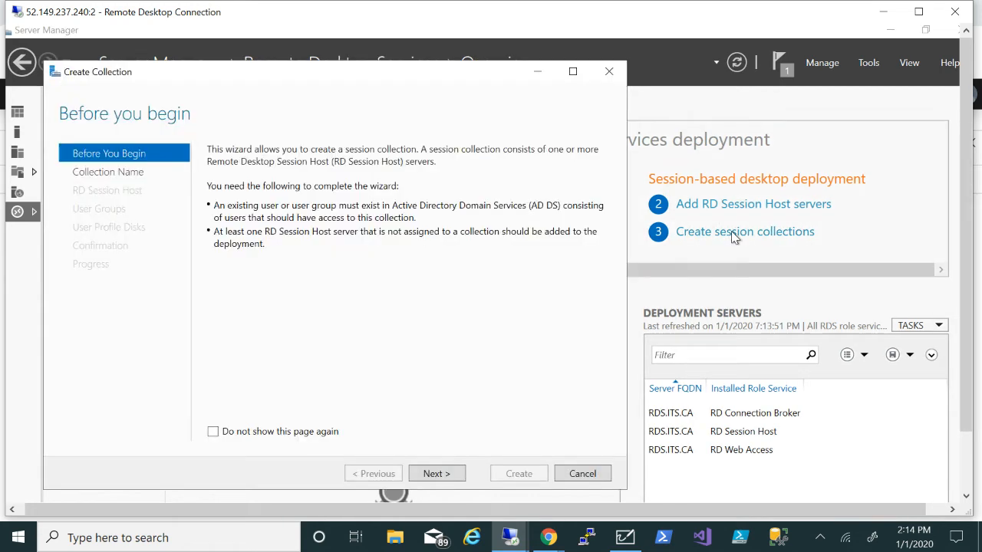
left_click(435, 473)
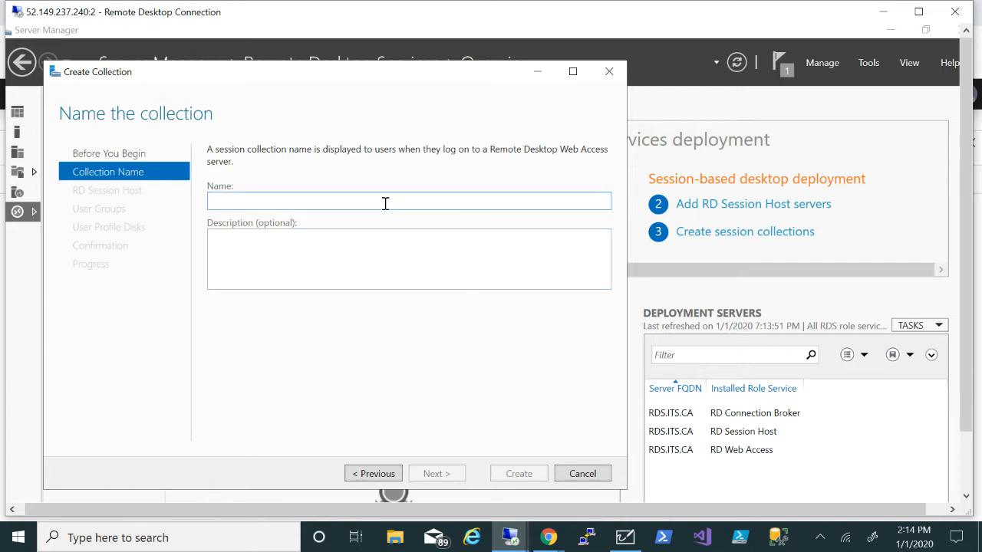
type("ITS A")
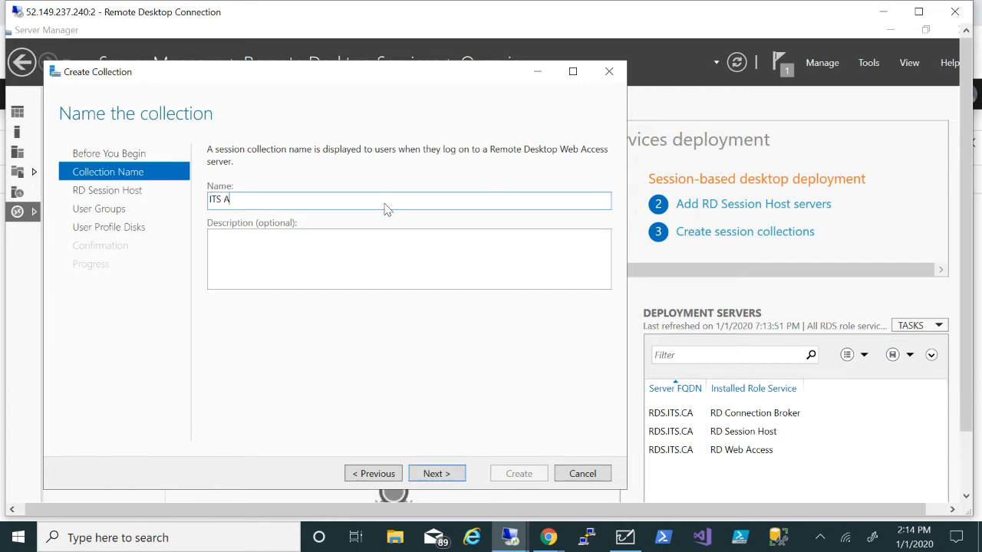
type("PPs")
left_click(443, 474)
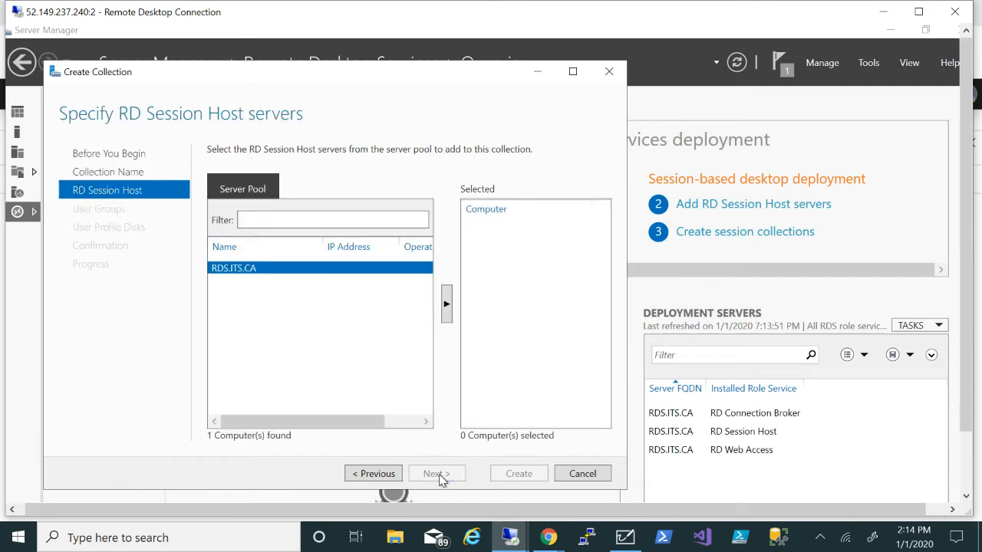
Add RDS.ITS.CA, keep Domain Users, leave user profile disks off, and create the collection
left_click(447, 307)
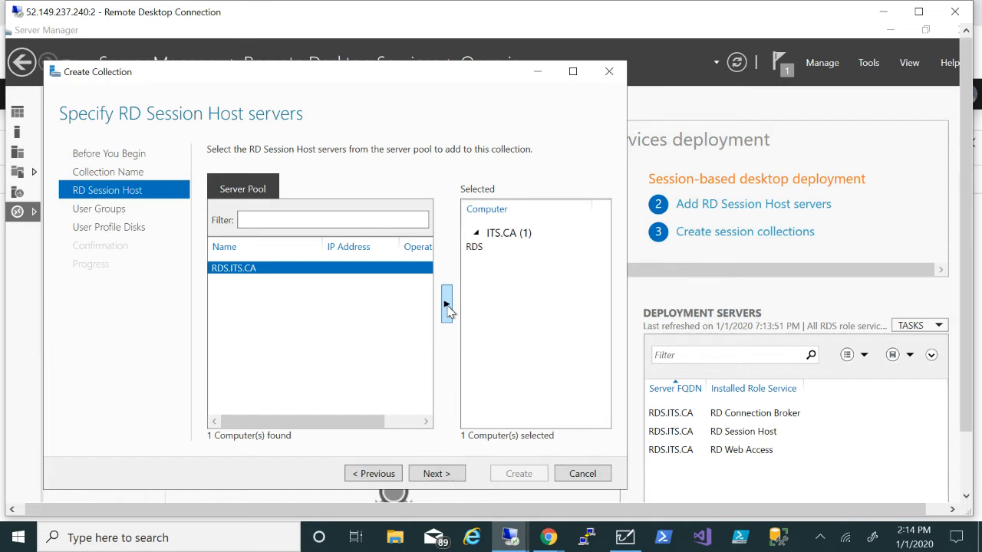
left_click(433, 479)
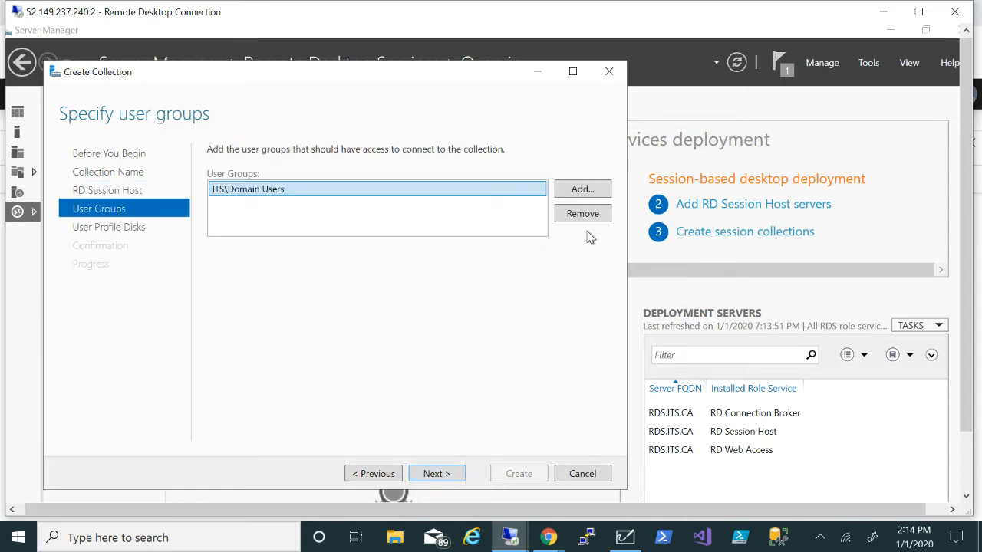
left_click(435, 477)
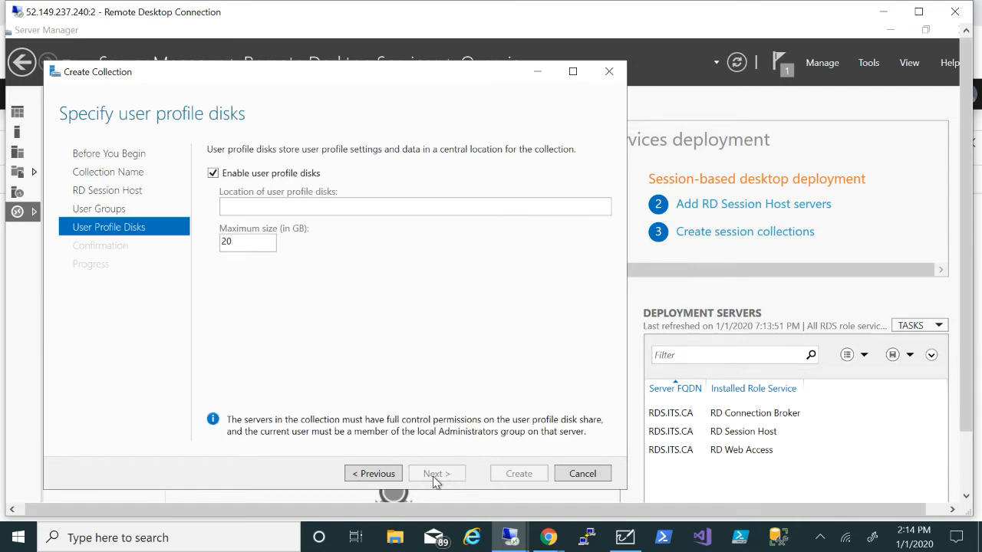
left_click(213, 174)
left_click(213, 173)
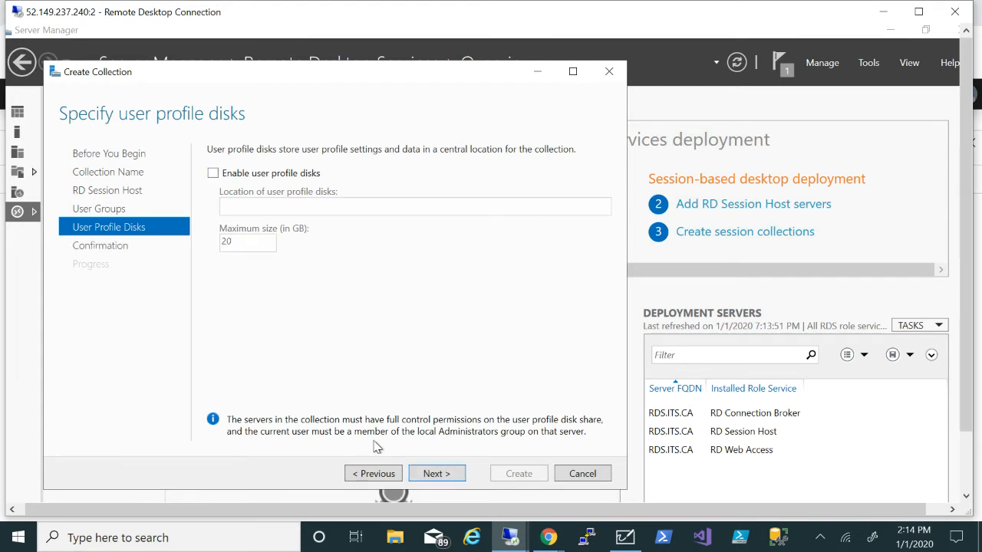
left_click(430, 474)
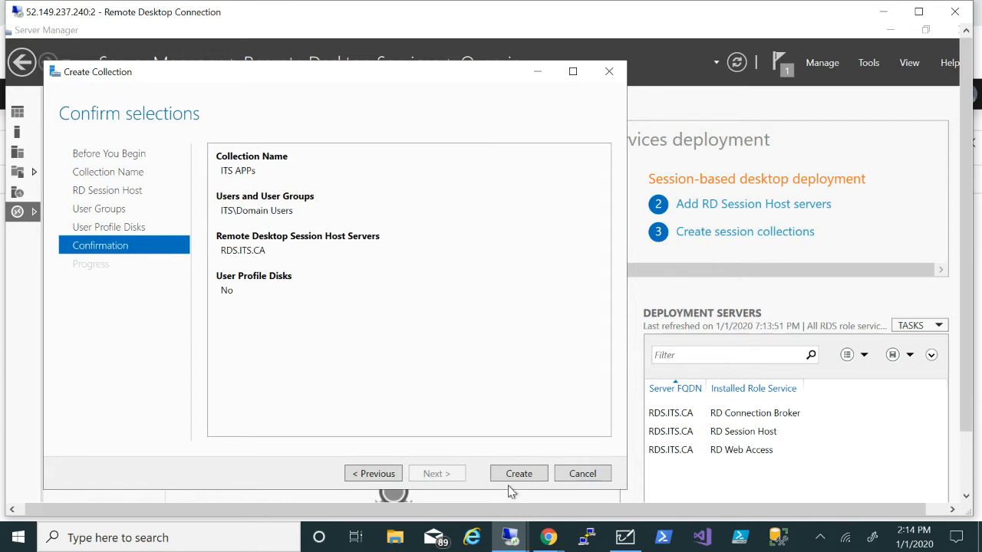
left_click(519, 475)
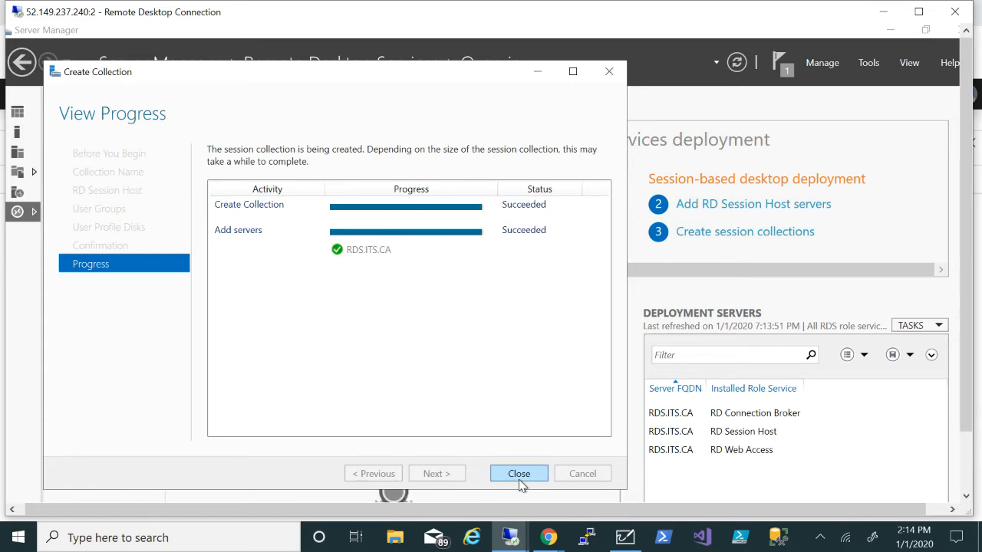
left_click(519, 474)
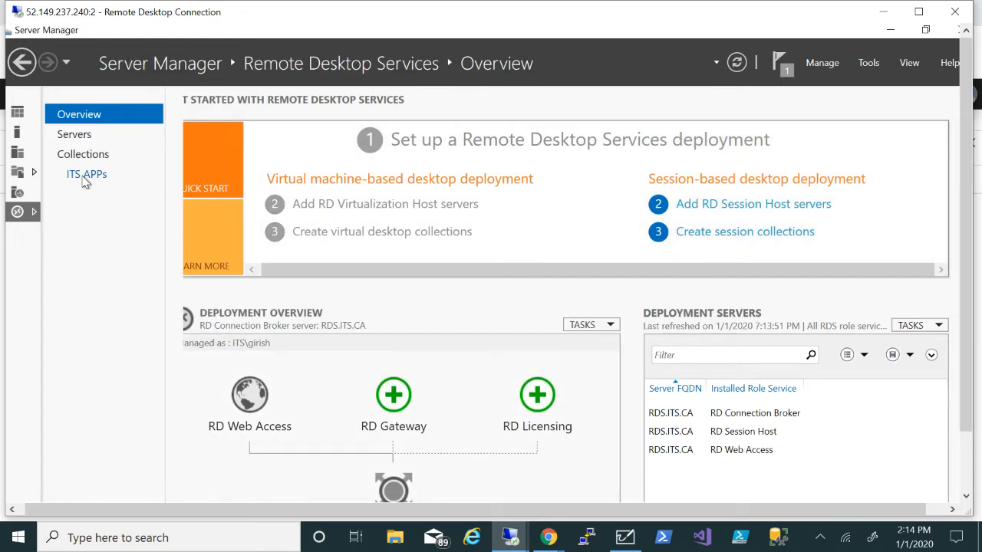
From the ITS APPs collection, start the Publish RemoteApp Programs wizard
left_click(85, 176)
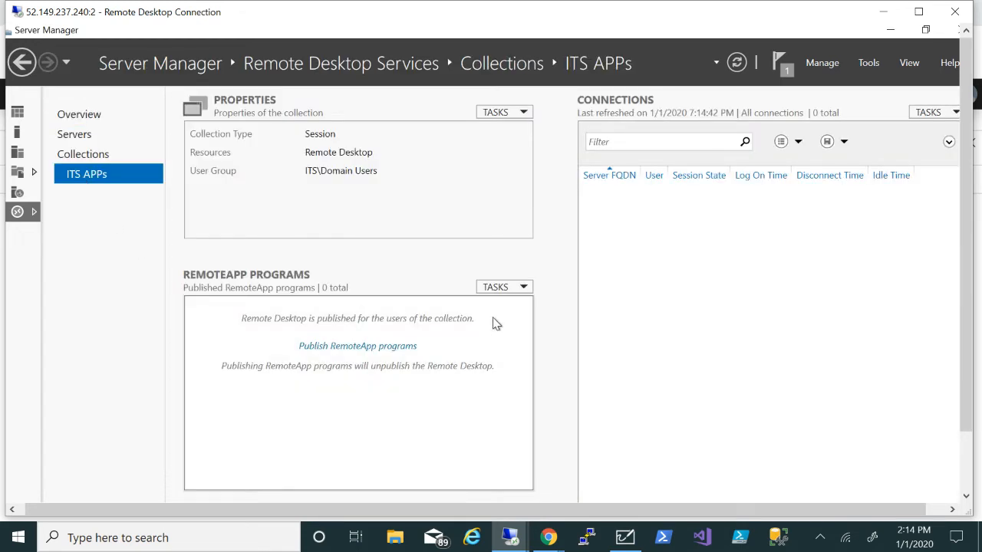
left_click(522, 289)
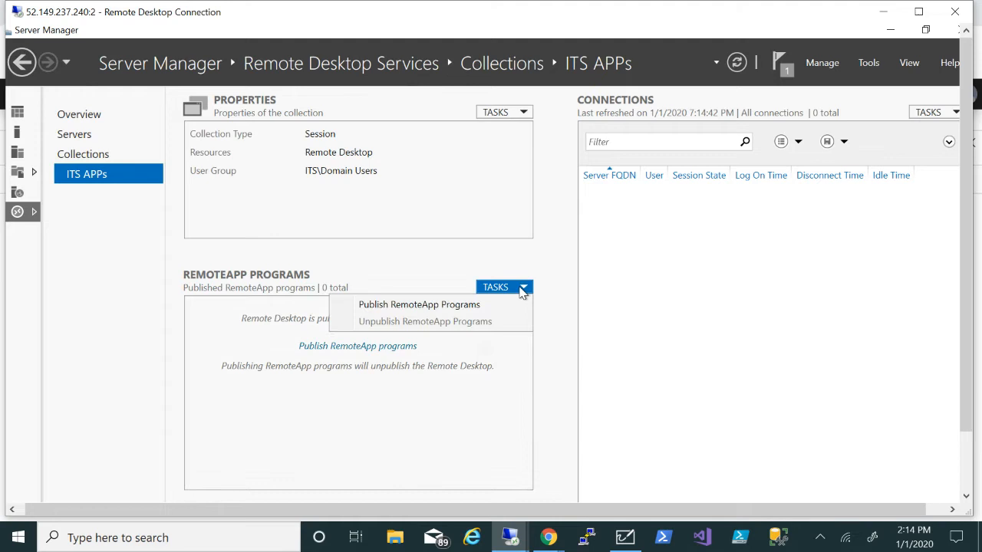
left_click(452, 308)
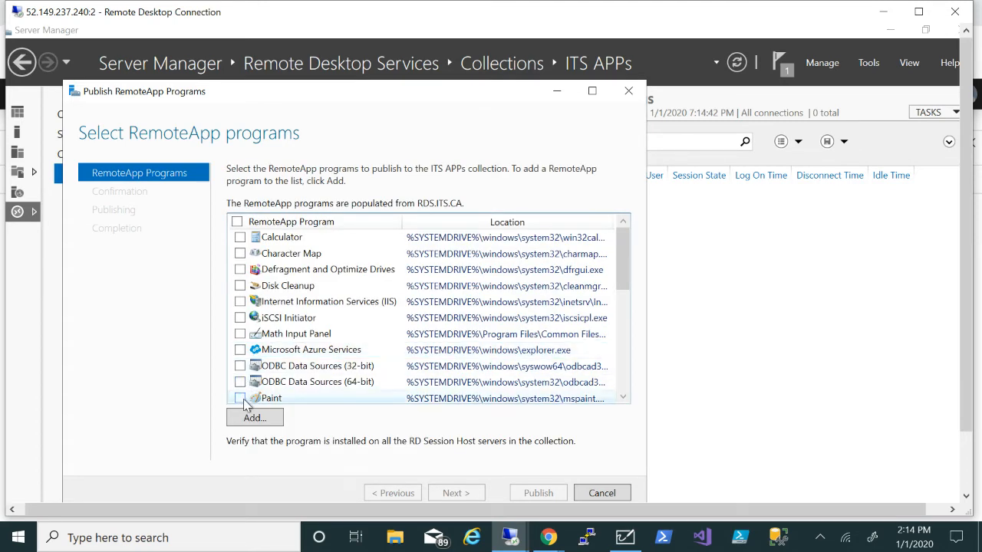
scroll(242, 404, "down", 1)
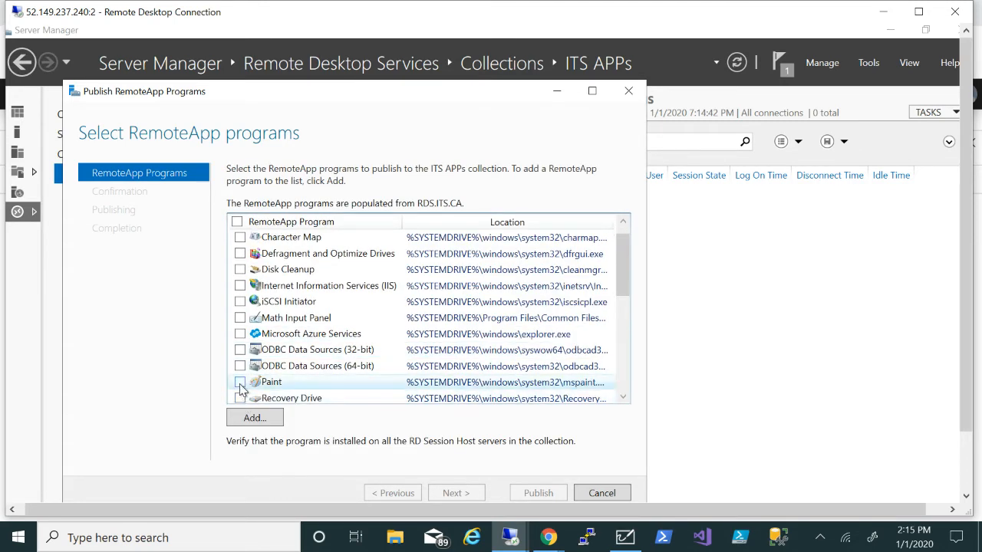
Publish Paint and WordPad as RemoteApps, then return to the Azure portal
left_click(240, 383)
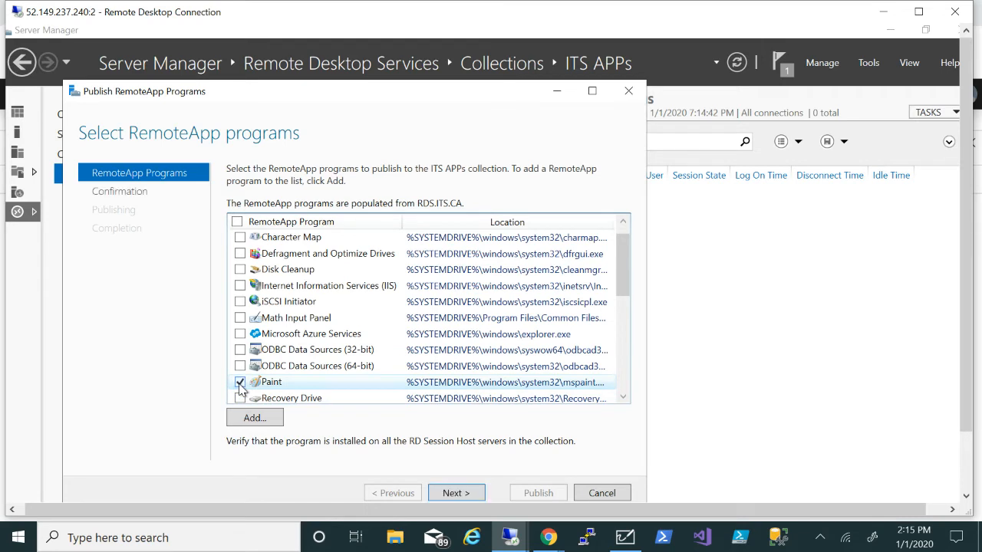
left_click(624, 377)
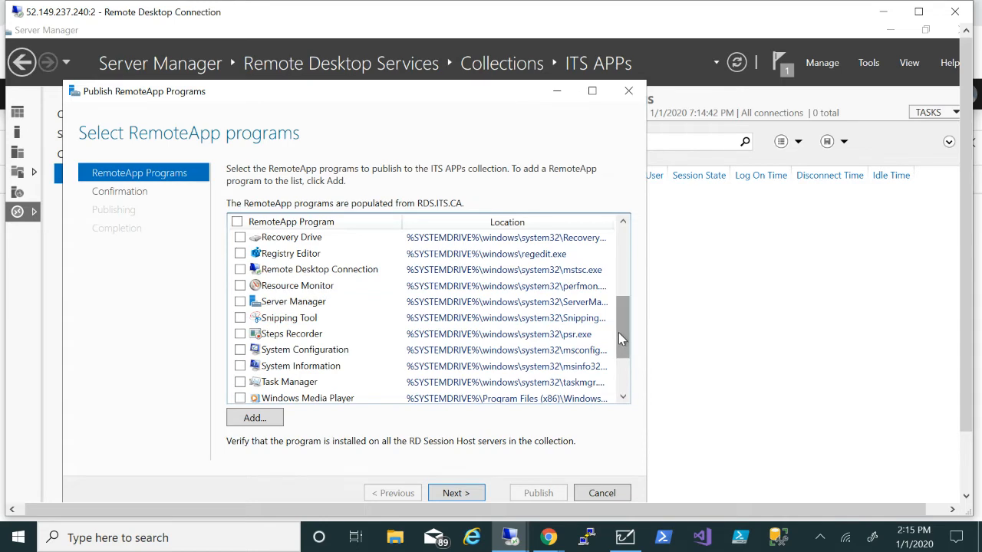
left_click_drag(620, 337, 618, 391)
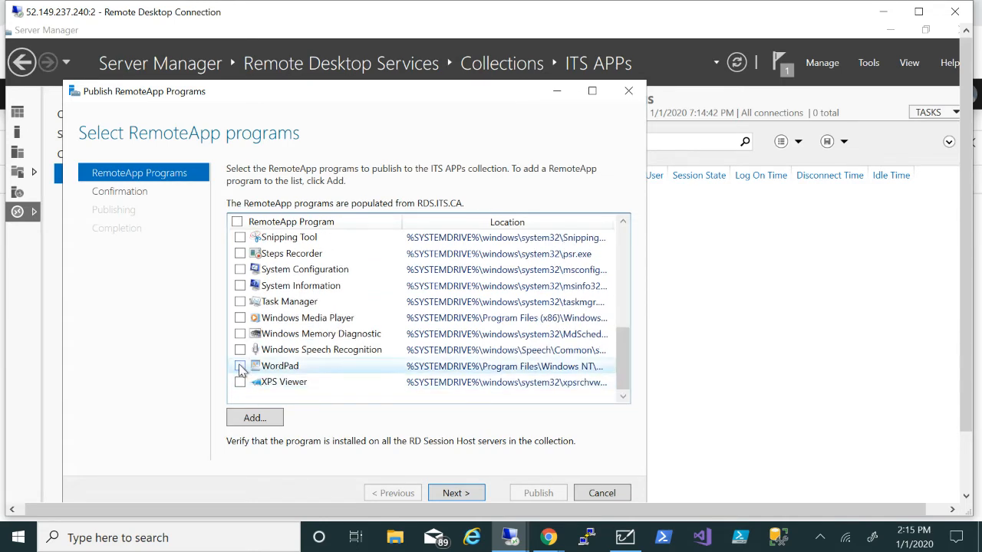
left_click(464, 495)
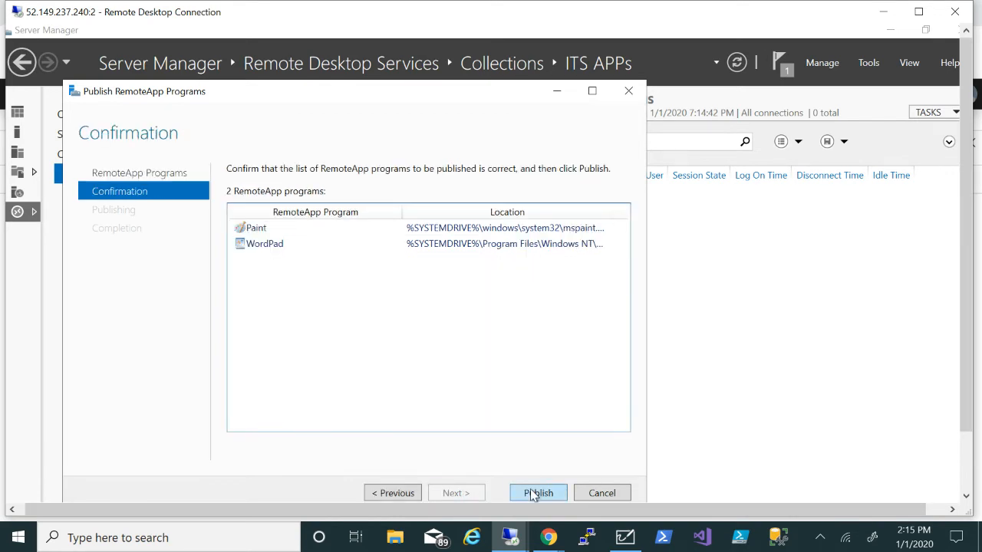
left_click(538, 494)
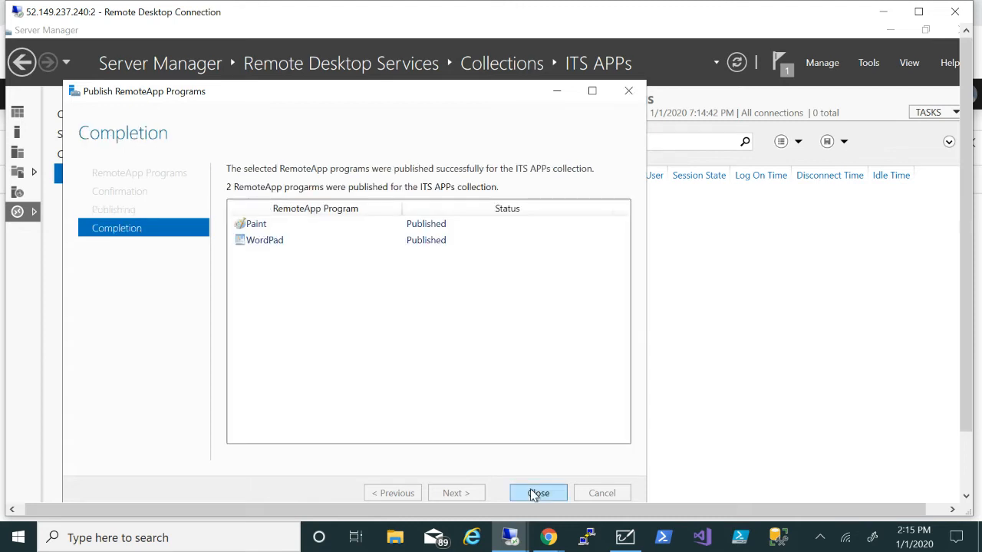
left_click(537, 493)
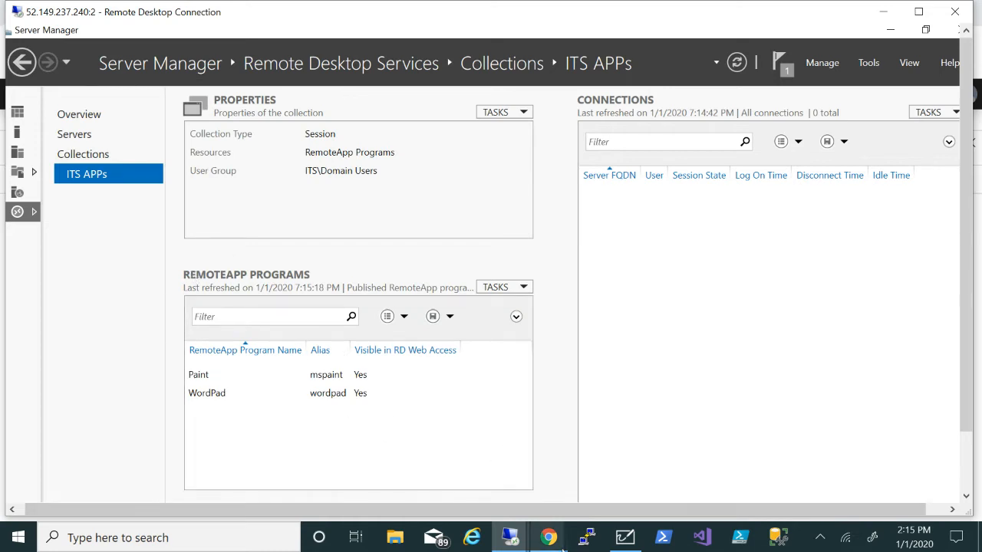
mouse_move(547, 538)
left_click(504, 497)
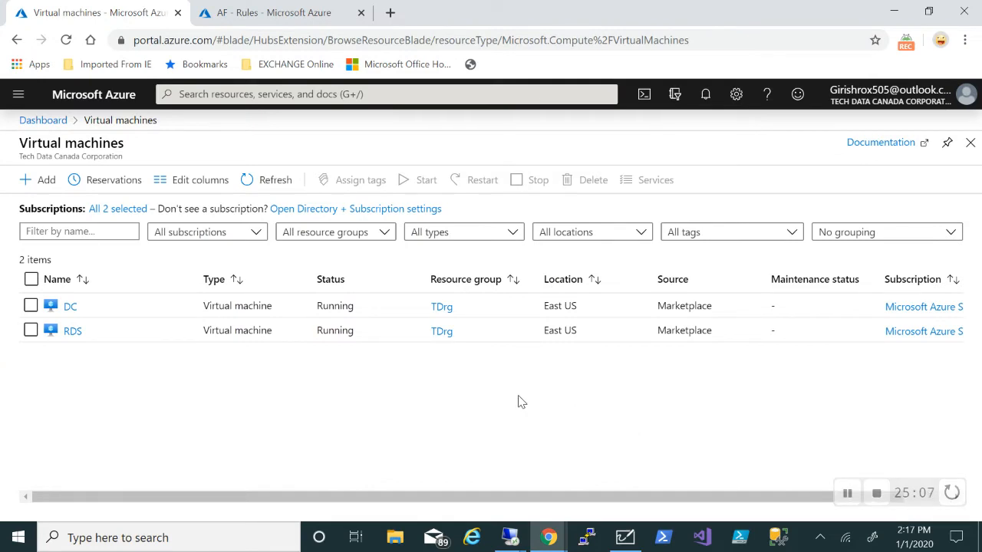
On the firewall rules page, add NAT rule collection RDS with priority 101
left_click(306, 12)
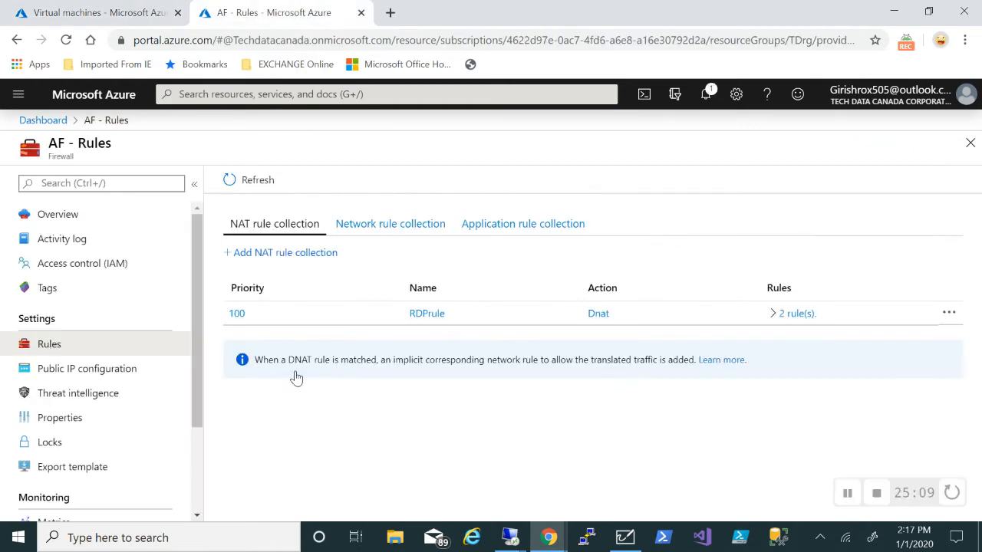
left_click(269, 256)
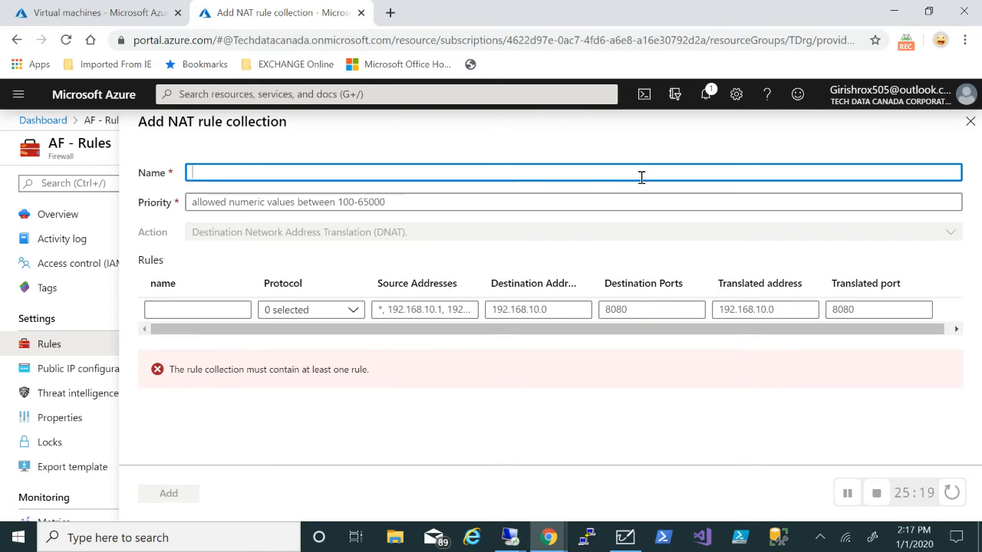
type("DS")
left_click(330, 203)
type("101")
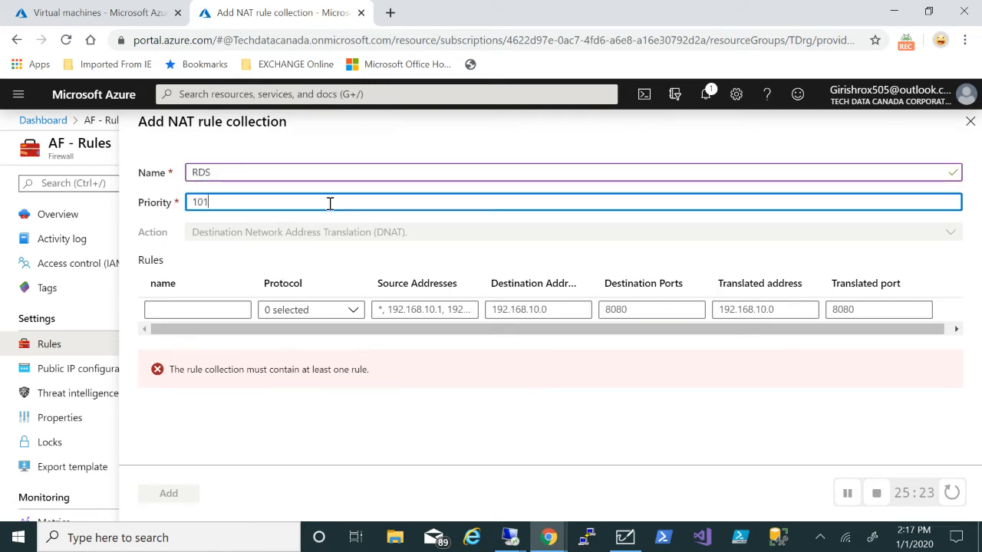
Define rule rdsrule for TCP from source * to destination 52.149.237.240
left_click(198, 309)
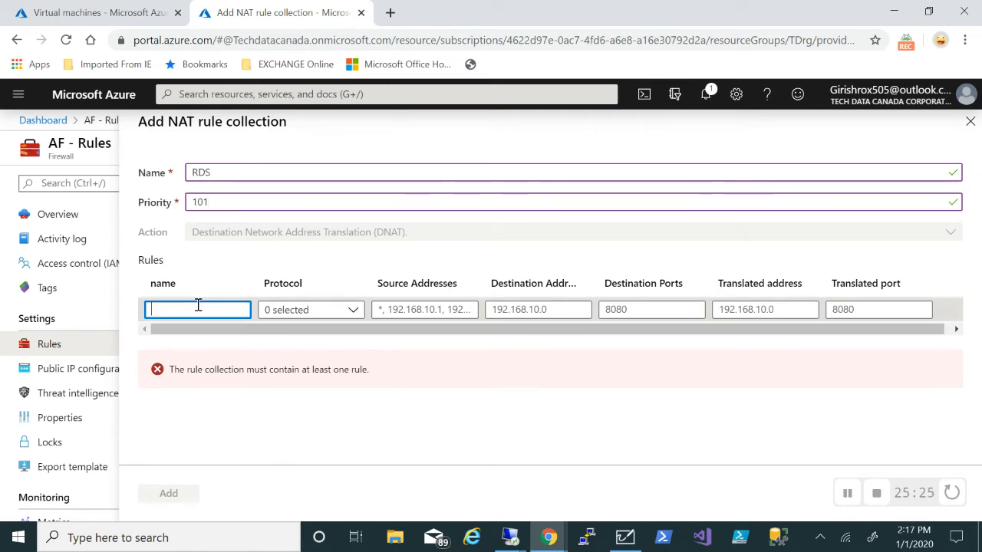
type("rdsrule")
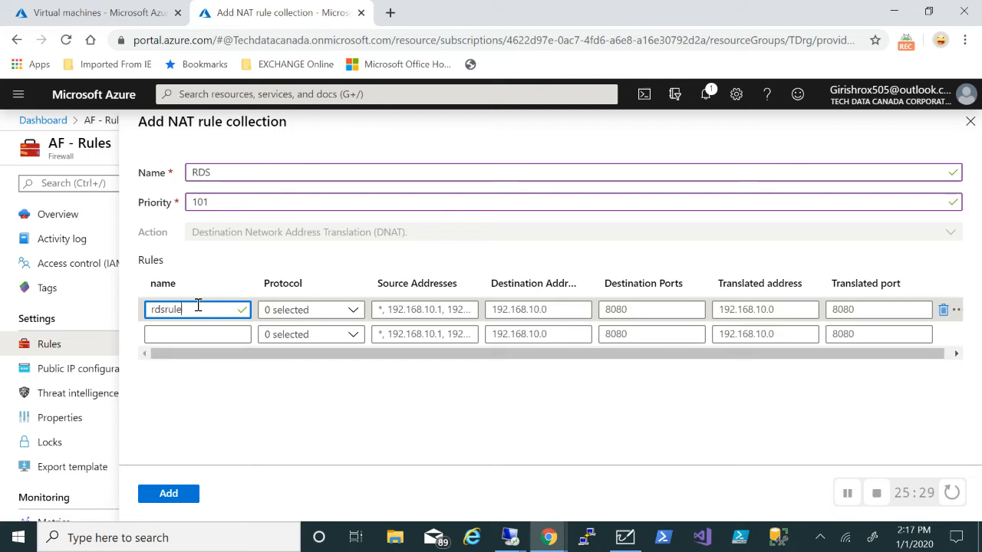
left_click(330, 312)
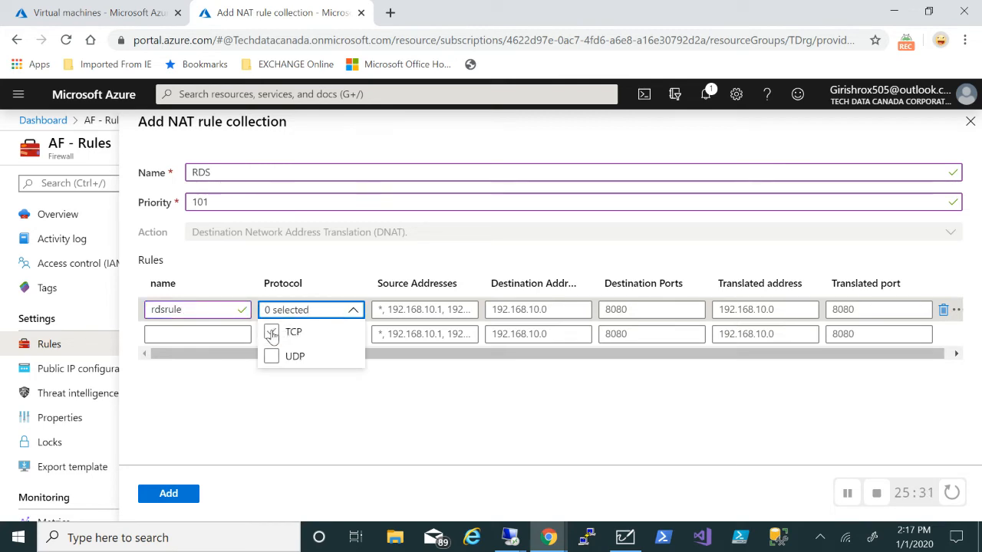
left_click(270, 335)
left_click(407, 309)
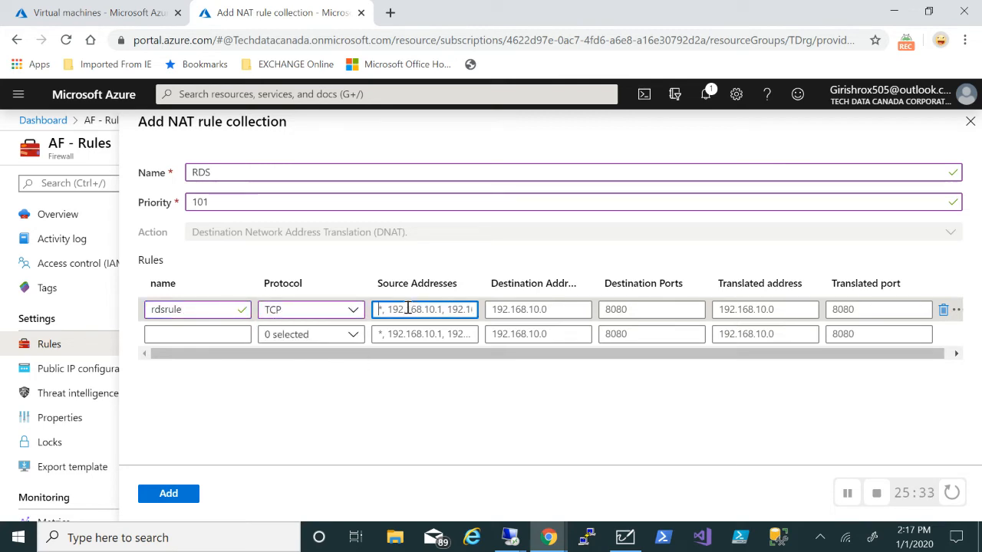
type("*")
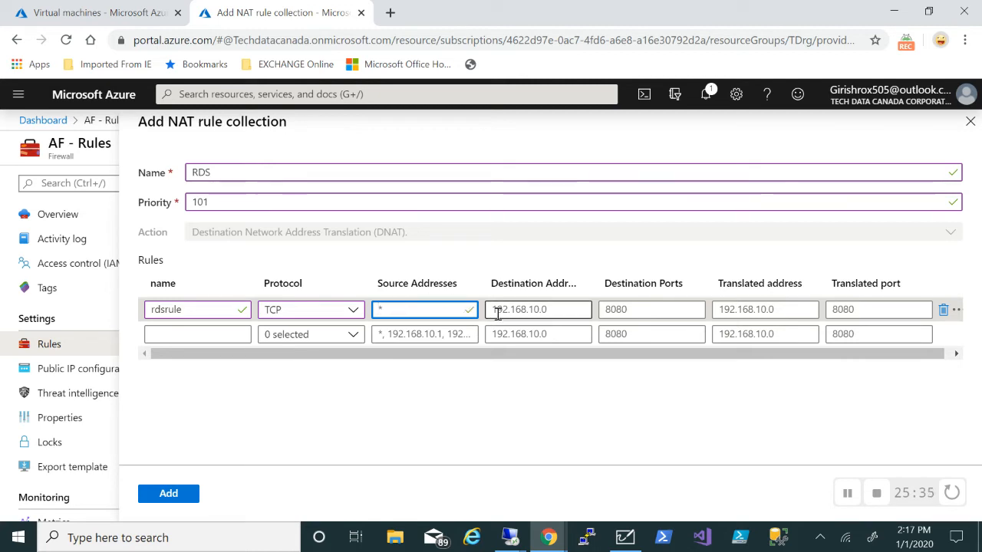
left_click(510, 310)
type("52.179.237.240")
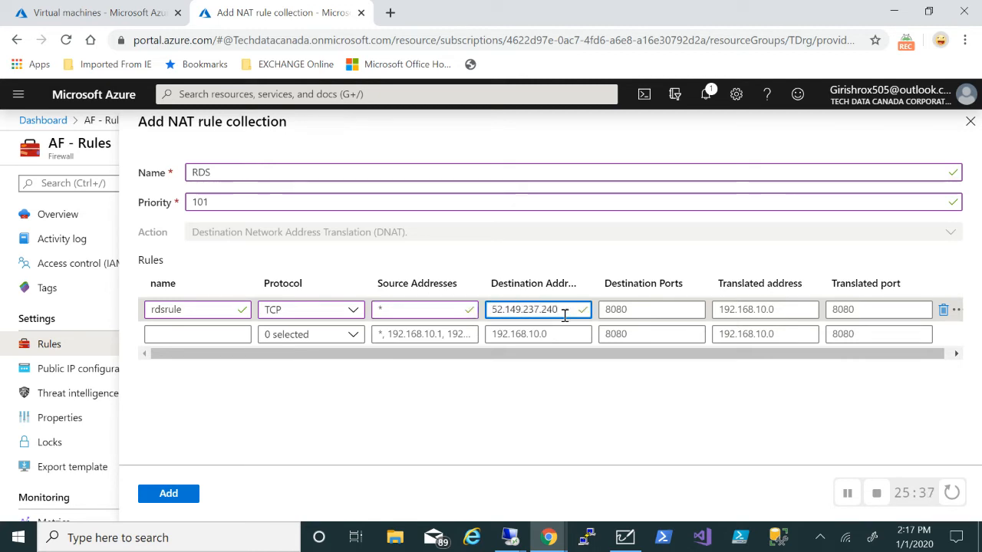
Translate destination port 443 to 192.168.0.4:443 and save the collection
left_click(636, 310)
type("443")
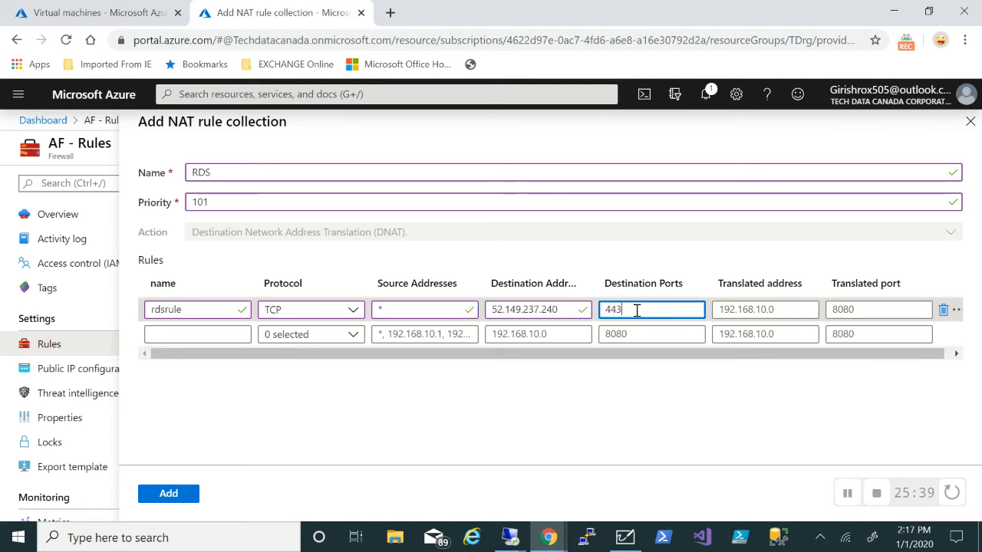
left_click(756, 310)
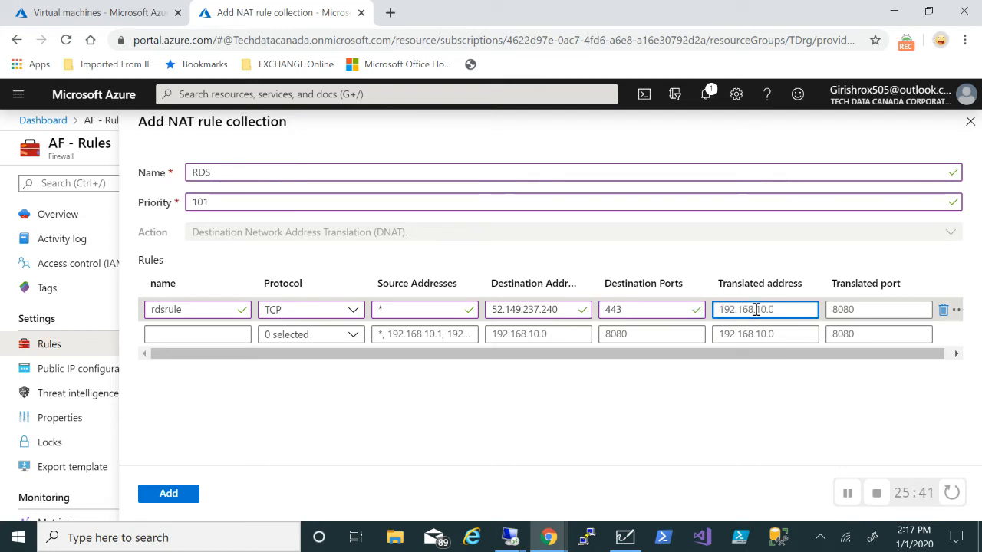
type("1")
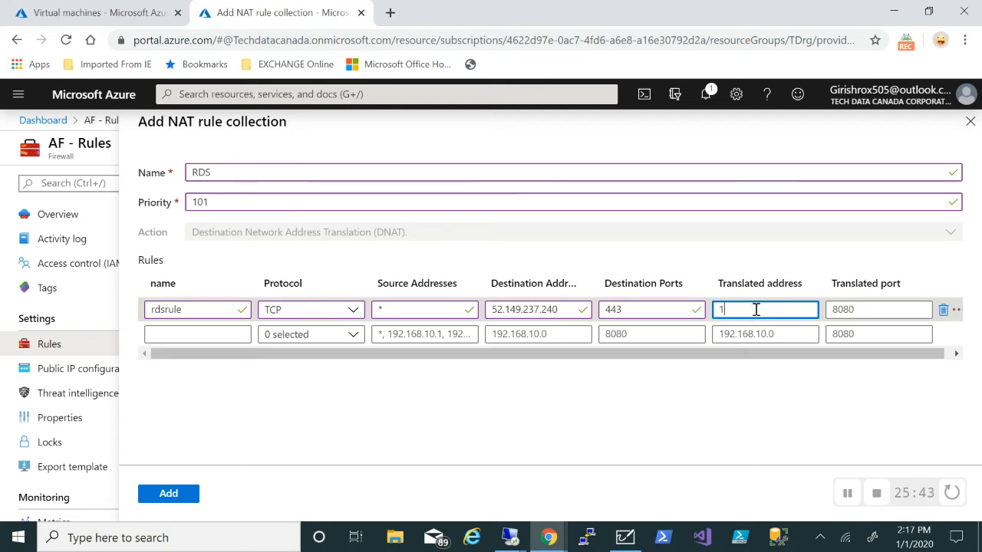
type("92.168")
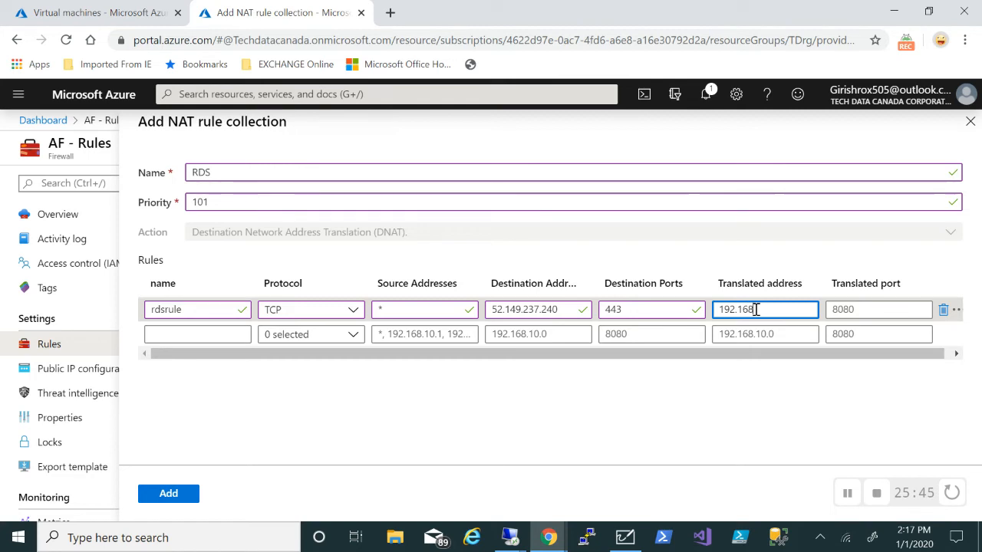
type(".0.4")
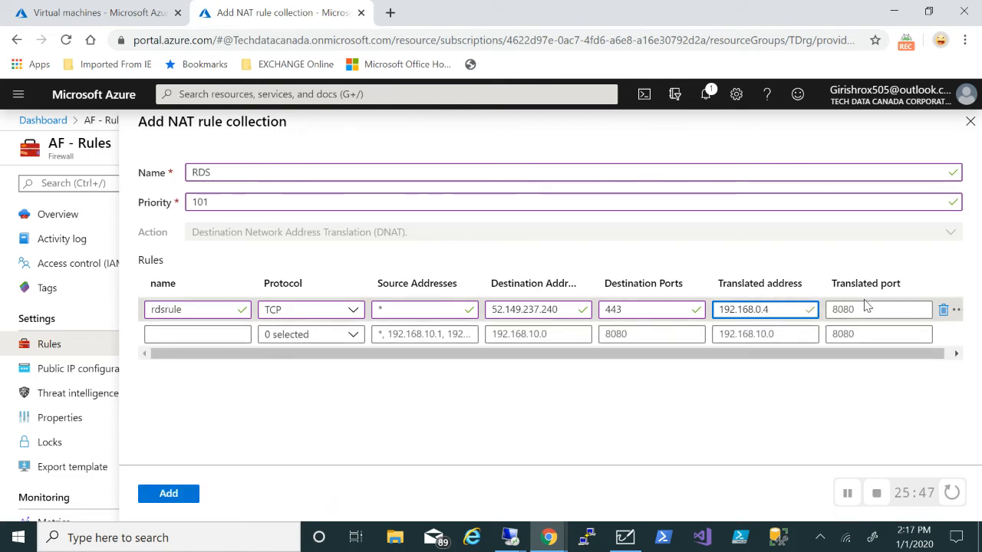
left_click(866, 307)
type("443")
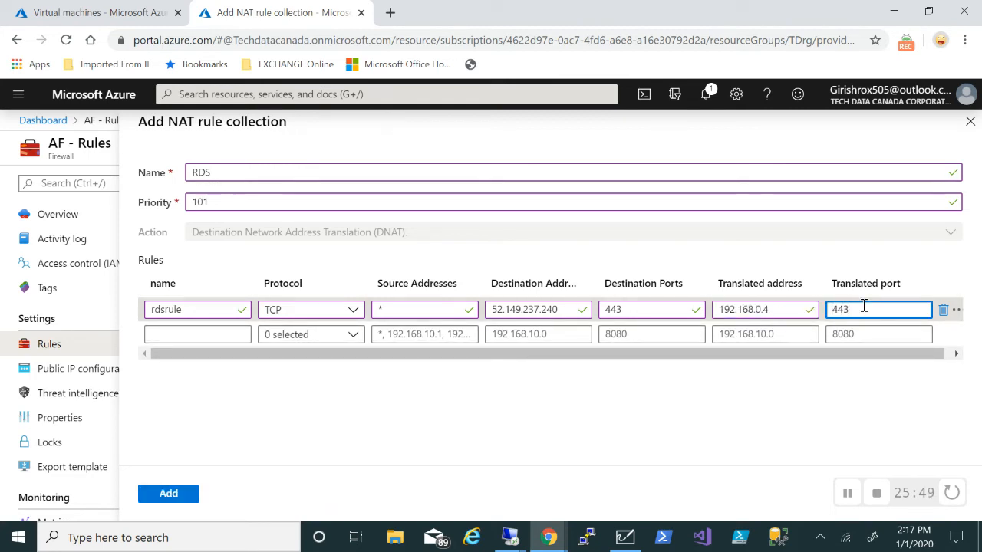
left_click(191, 493)
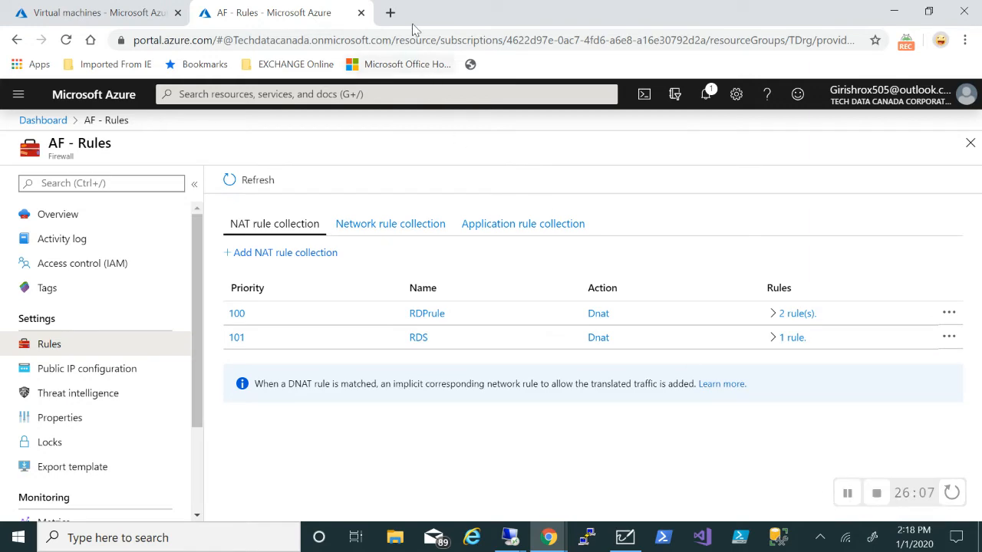
left_click(390, 13)
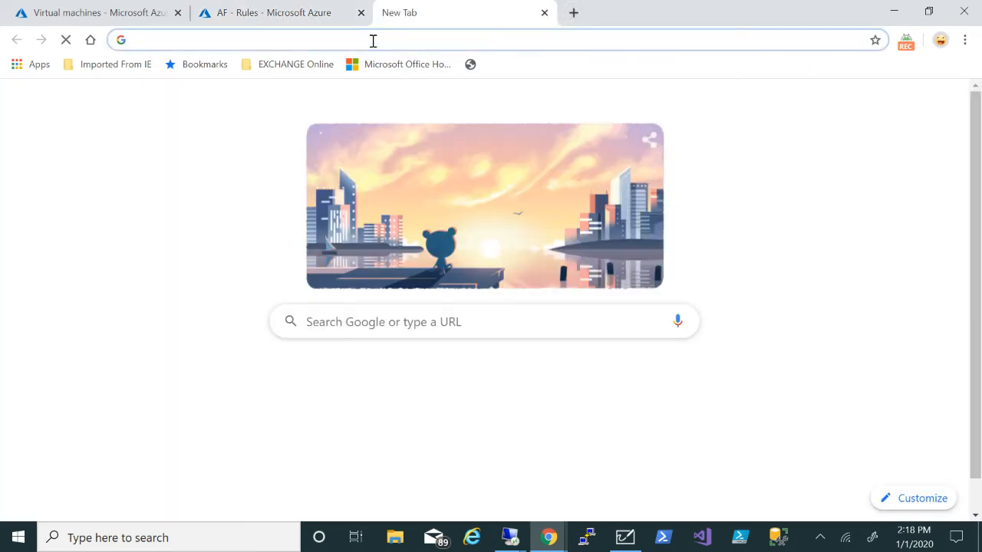
type("http")
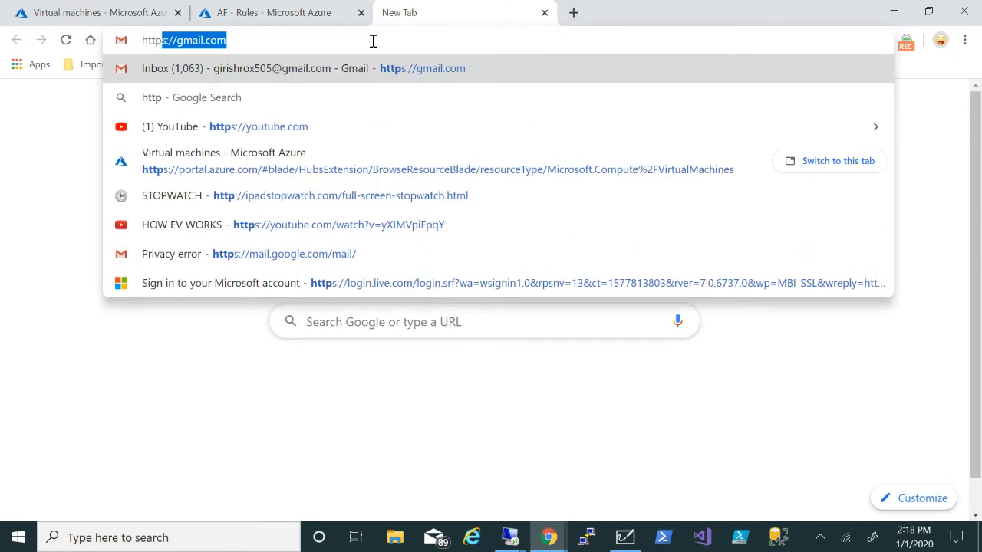
type("://")
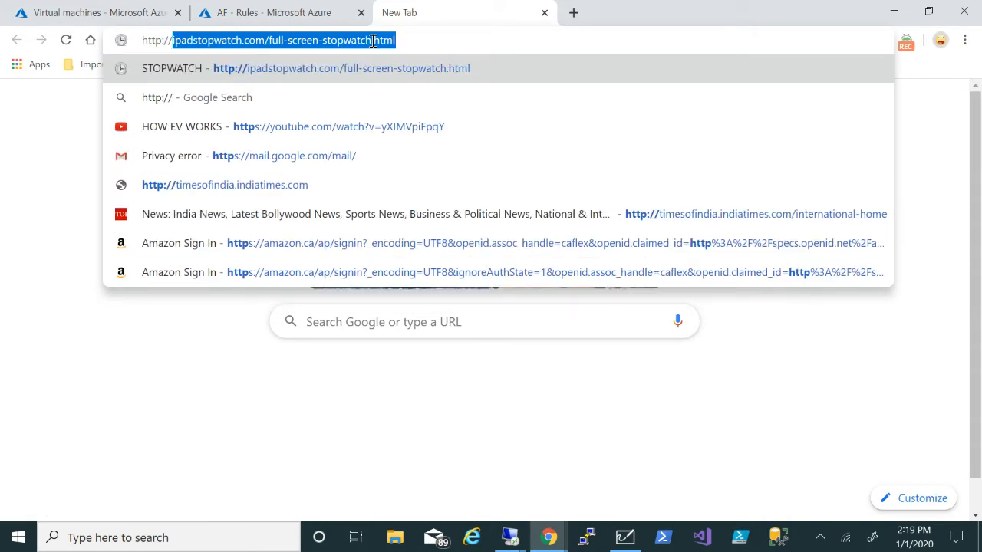
type("52.149.237.240")
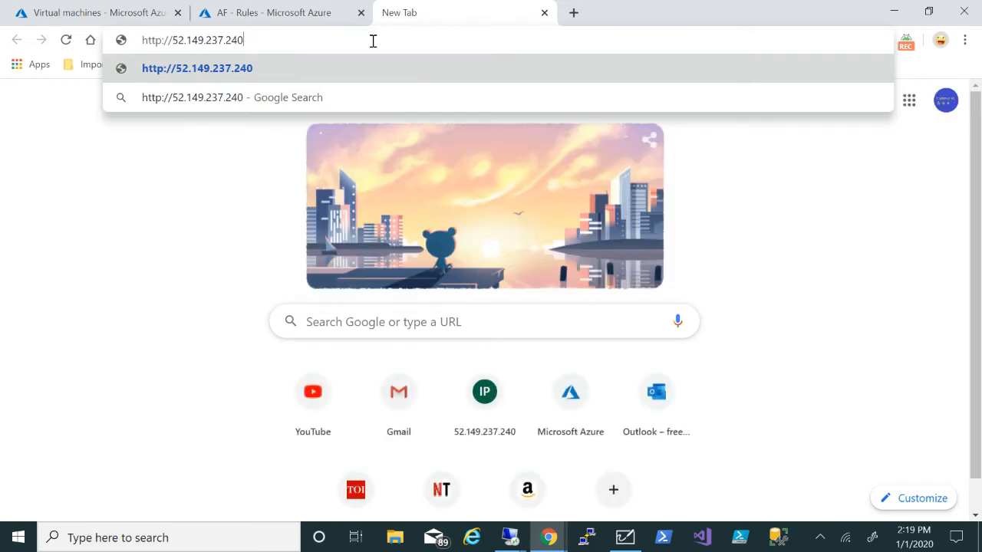
type("/")
type("rdweb")
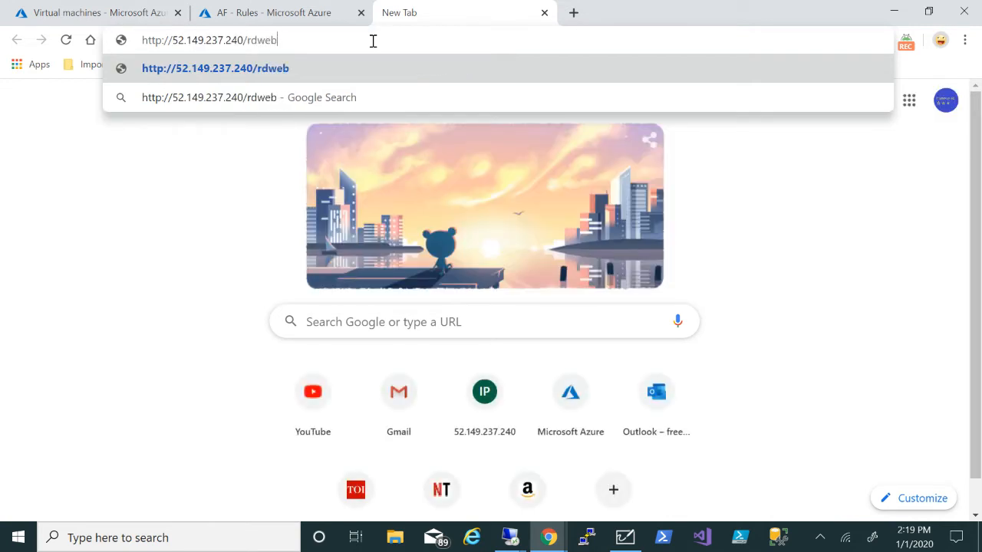
key("Return")
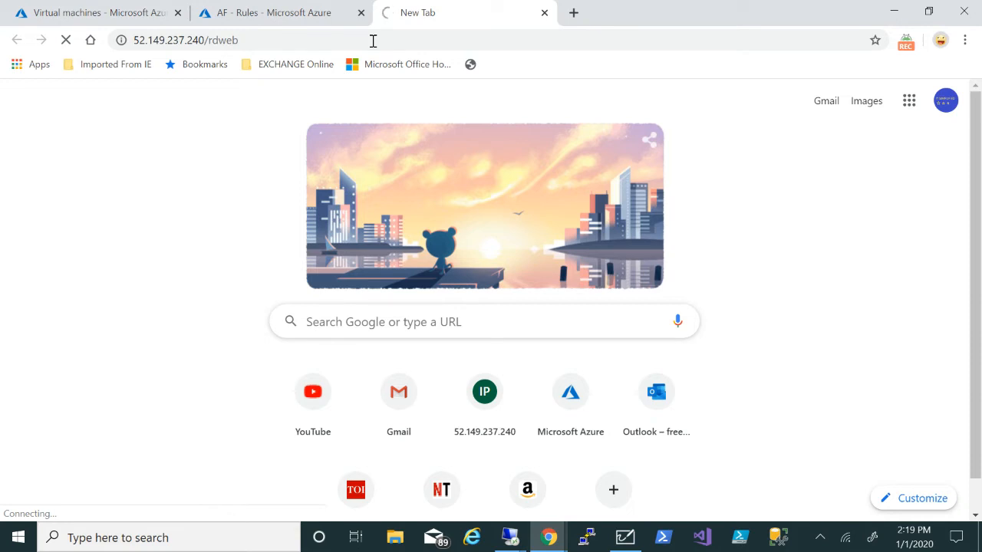
left_click(373, 40)
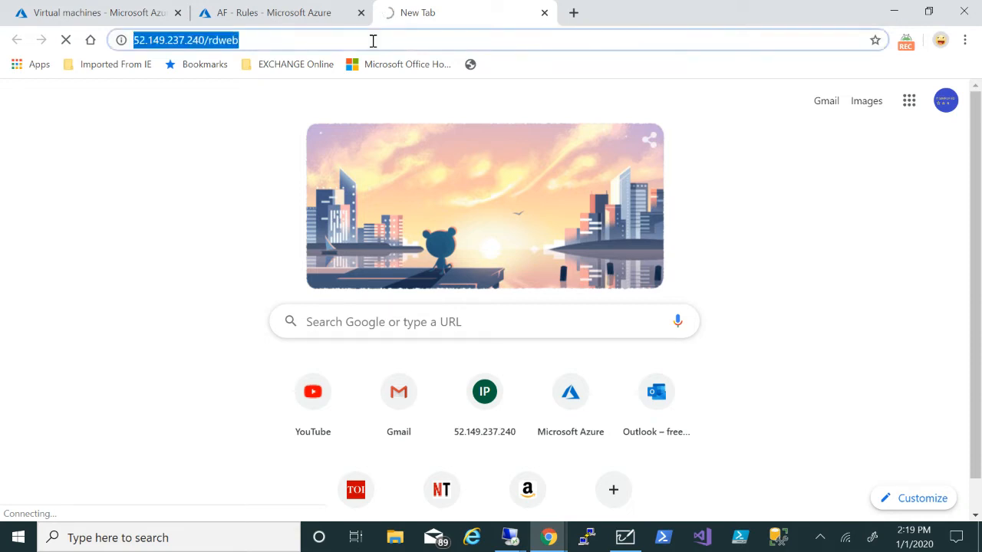
type("https:")
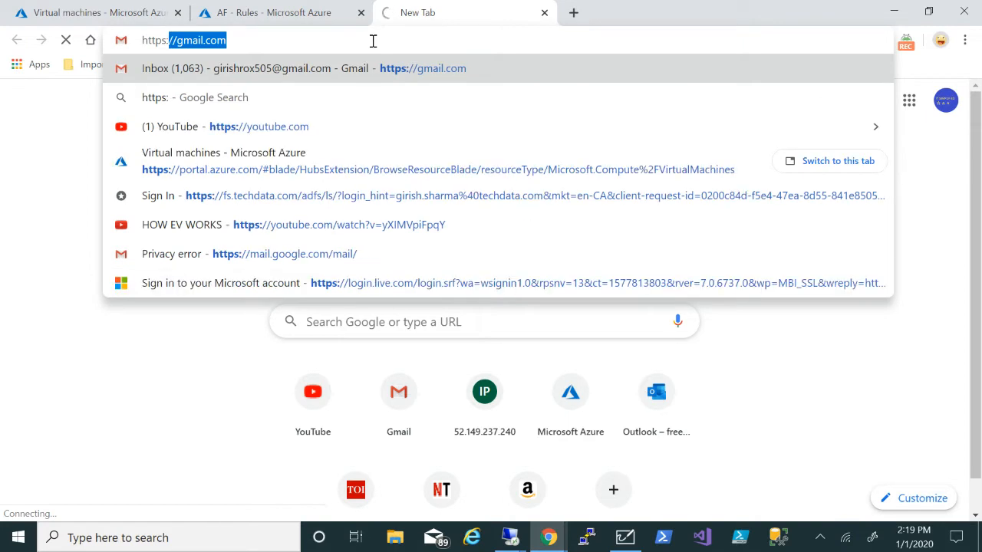
type("//")
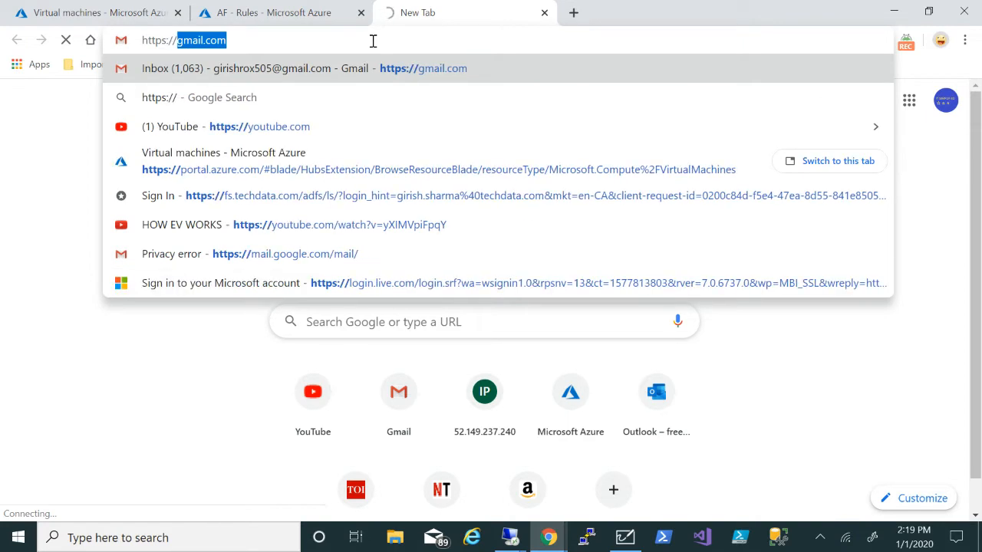
type("52.149.237.240")
type("/rdweb")
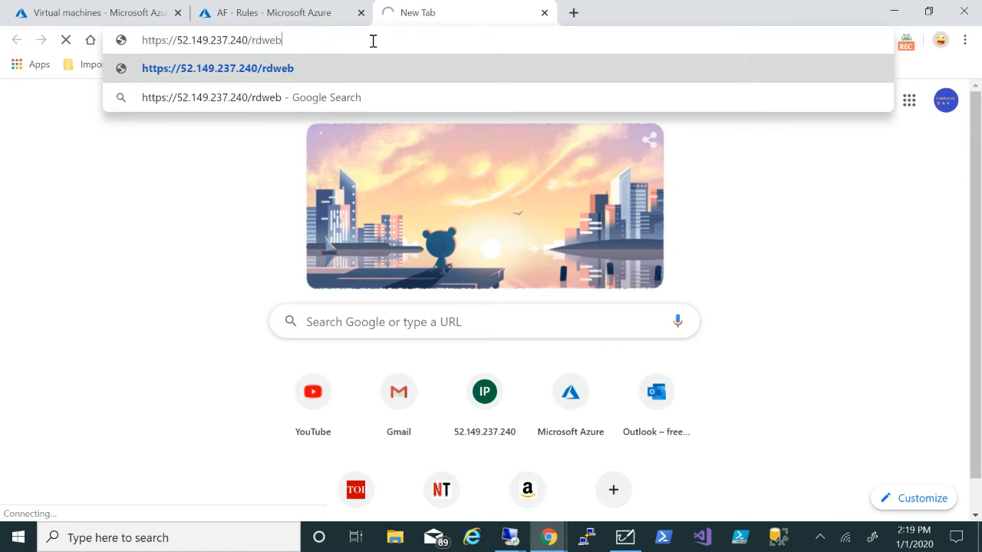
key("Return")
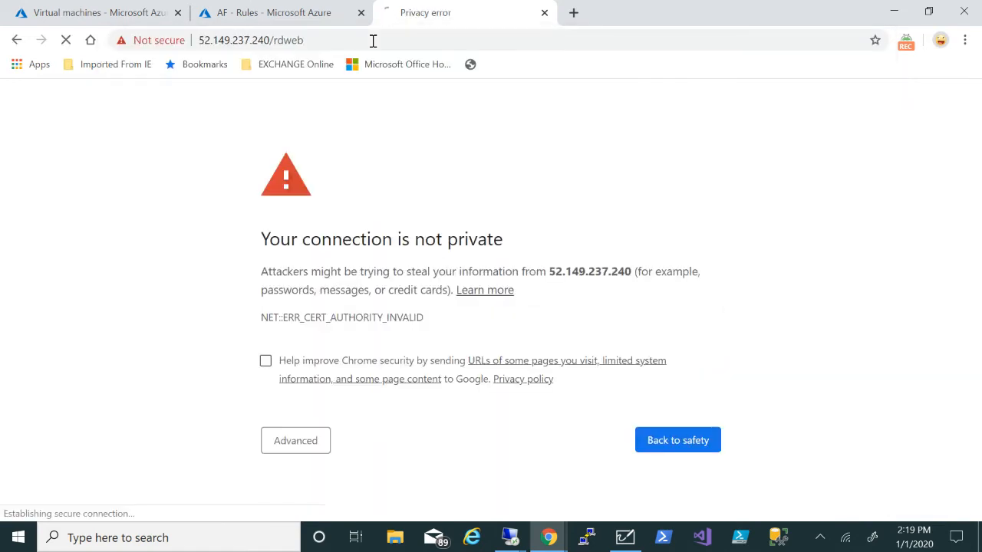
left_click(278, 450)
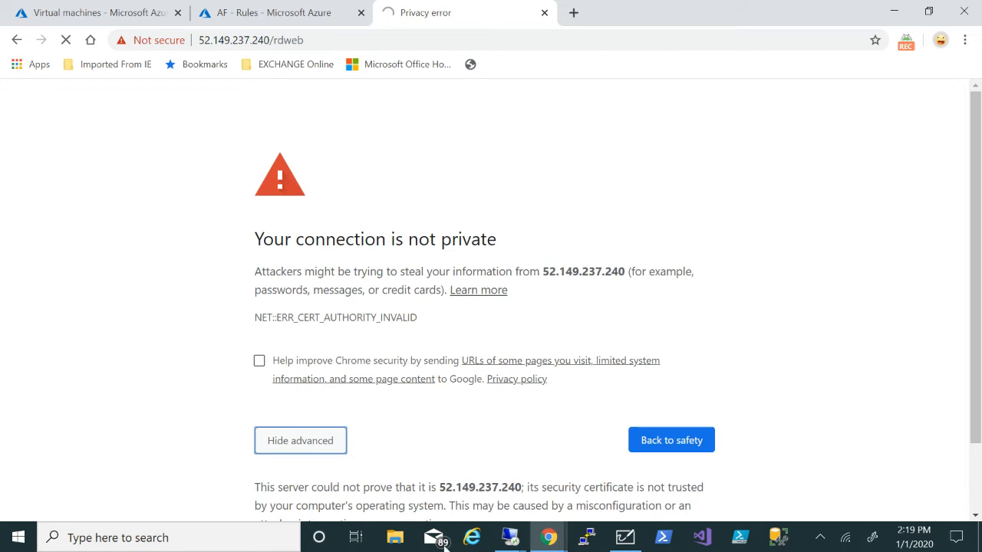
scroll(818, 396, "down", 1)
left_click(373, 477)
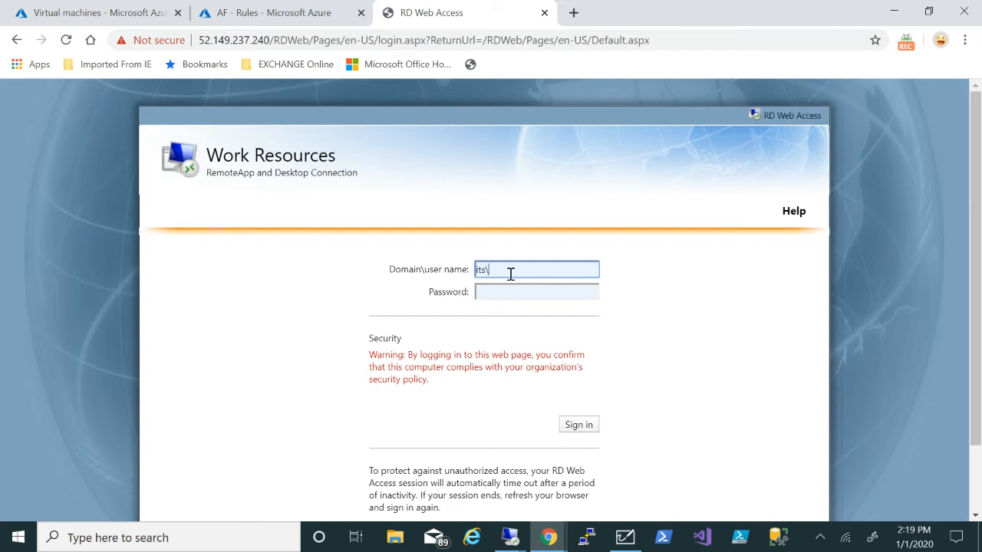
Sign in to RD Web Access, review the whiteboard diagram, then close the RD Web Access tab
key("Tab")
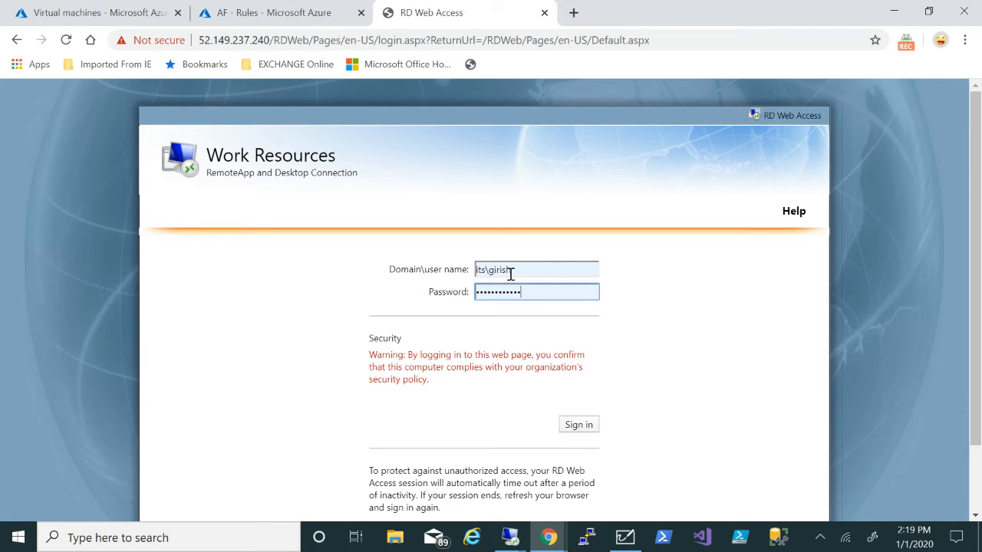
key("Return")
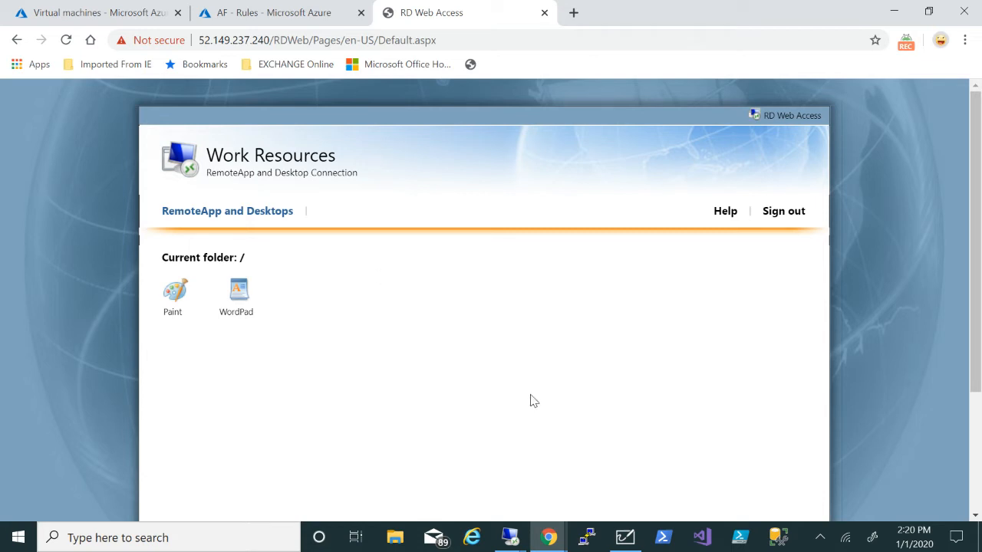
left_click(625, 538)
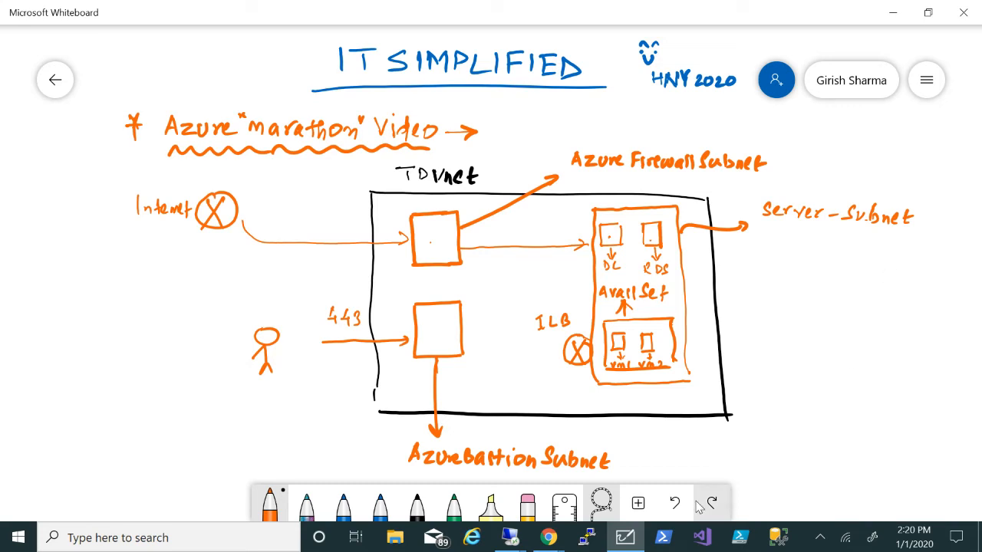
mouse_move(543, 540)
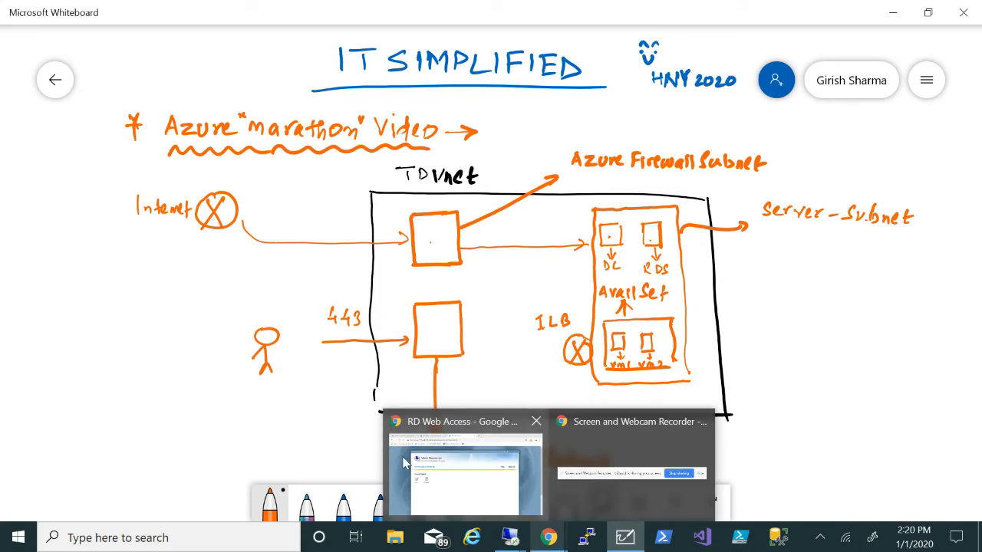
left_click(460, 470)
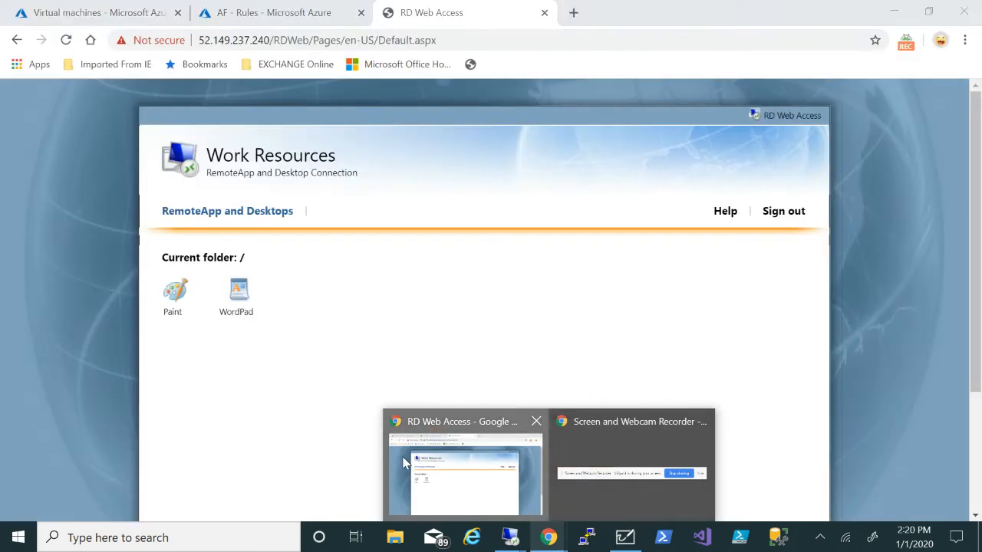
left_click(545, 13)
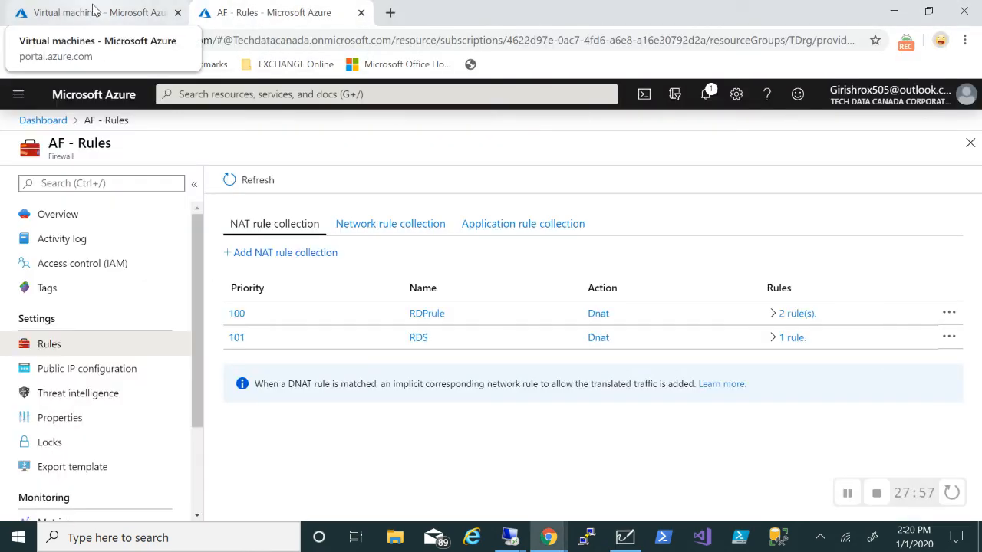
Find Bastions under All services and start adding a new Bastion
left_click(95, 9)
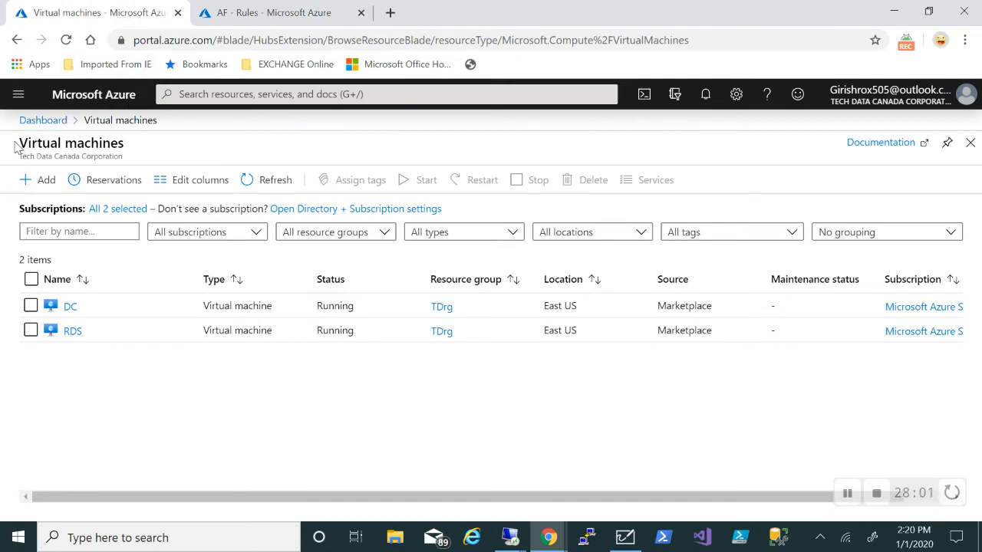
left_click(18, 95)
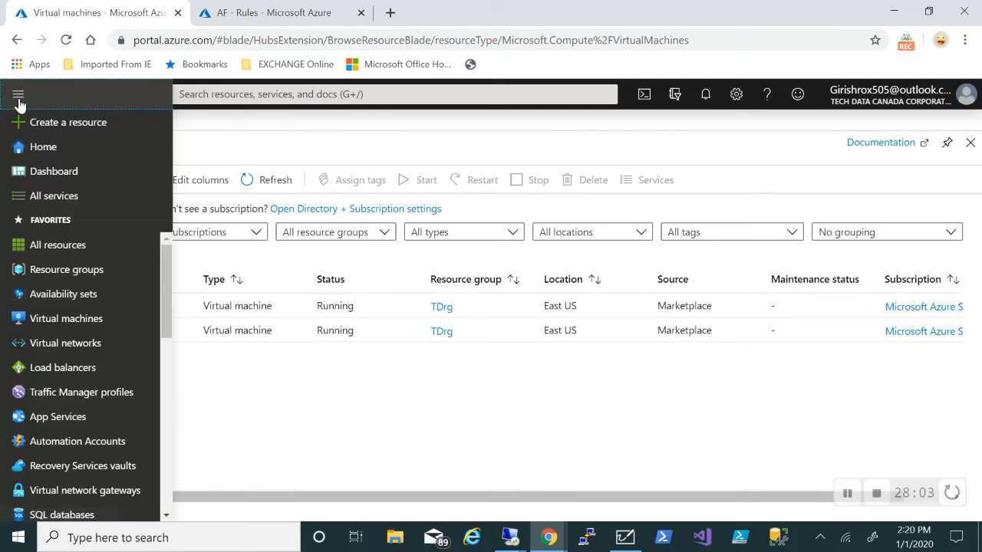
left_click(54, 195)
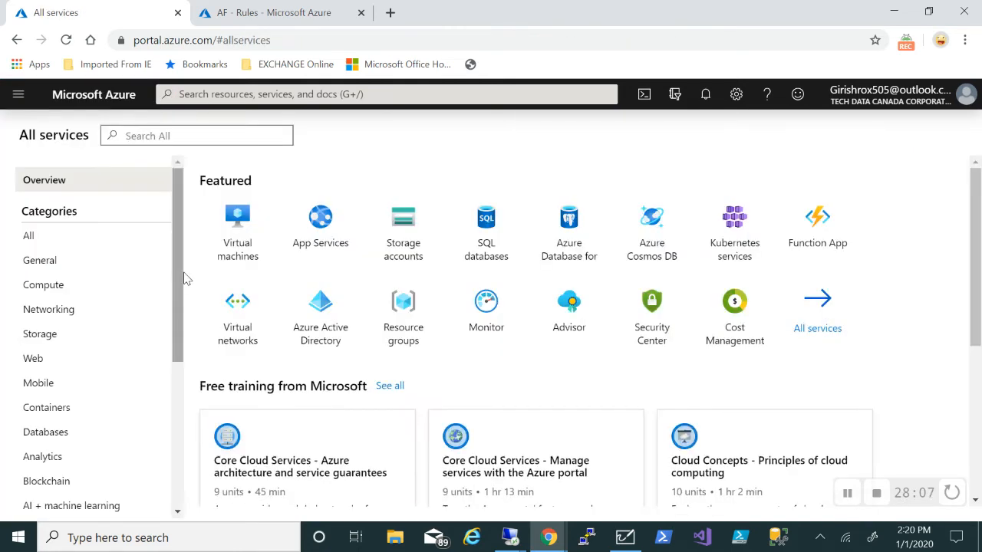
type("bastio")
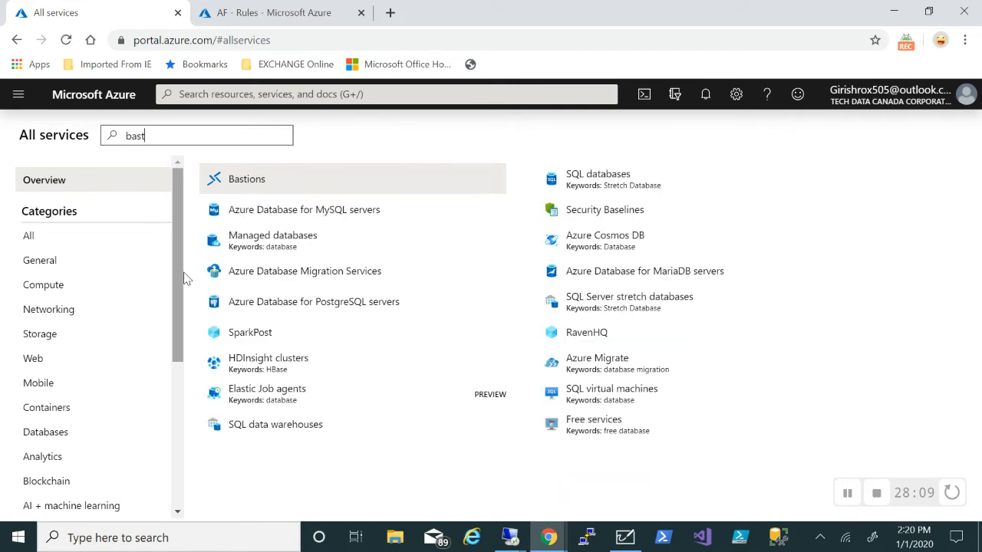
left_click(235, 183)
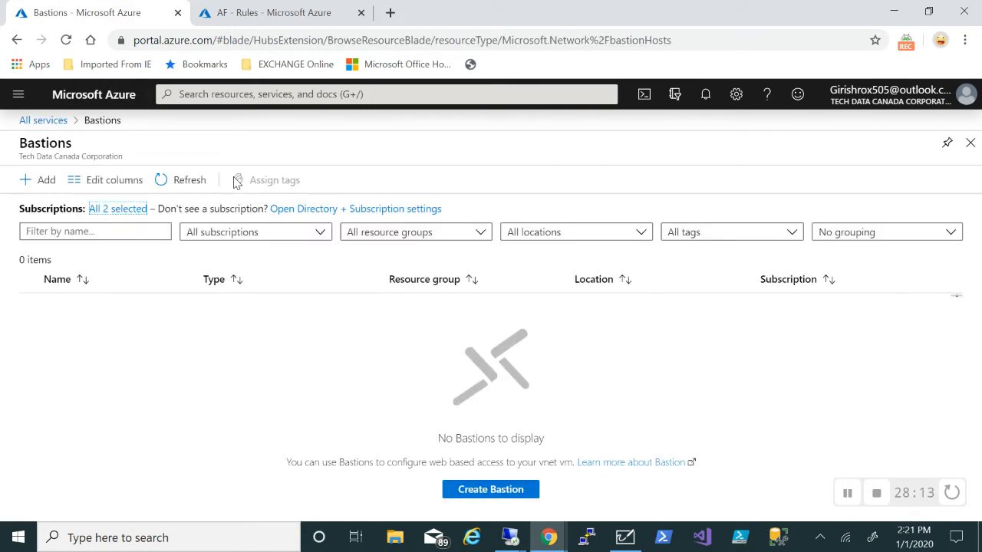
left_click(41, 183)
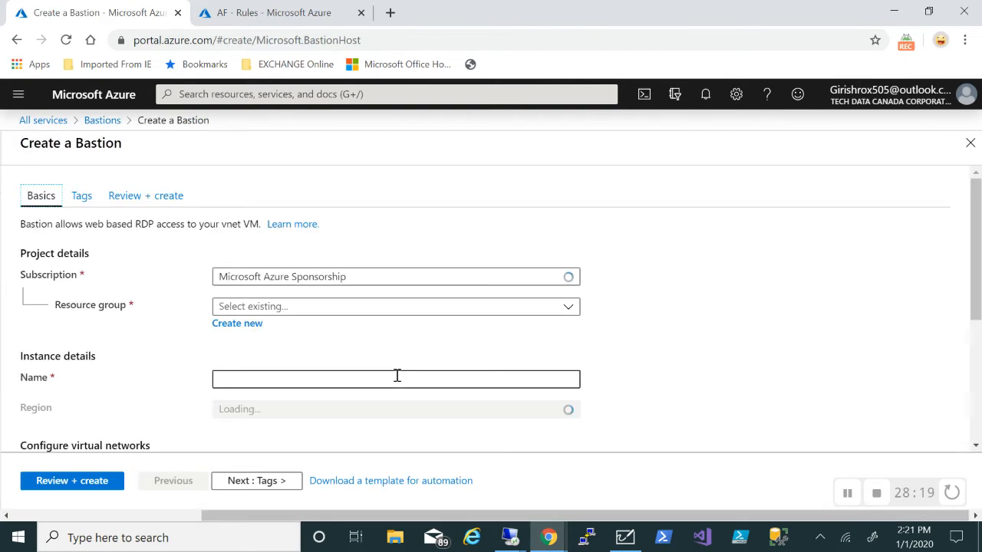
Set resource group TDrg, name AB, region East US and virtual network TDvnet
left_click(539, 313)
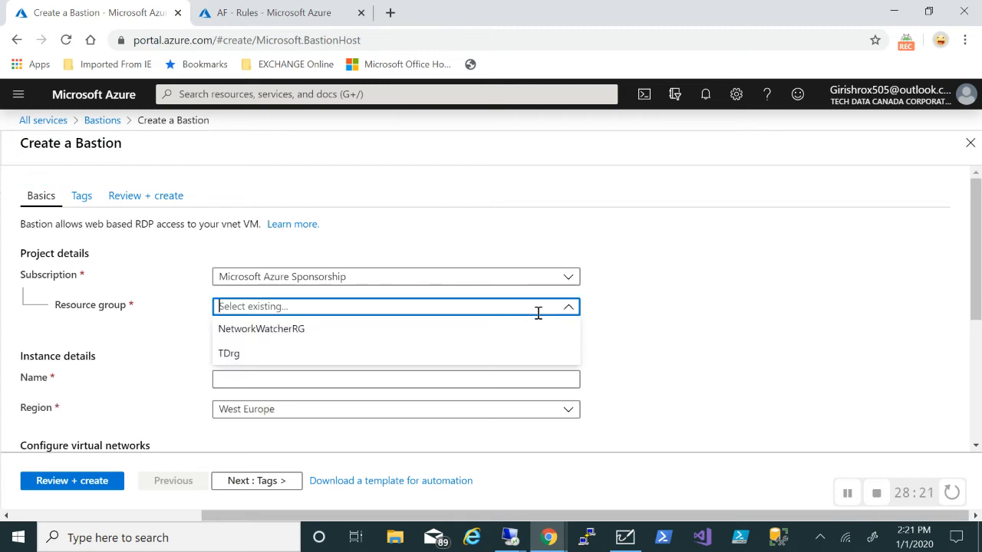
left_click(265, 354)
left_click(301, 381)
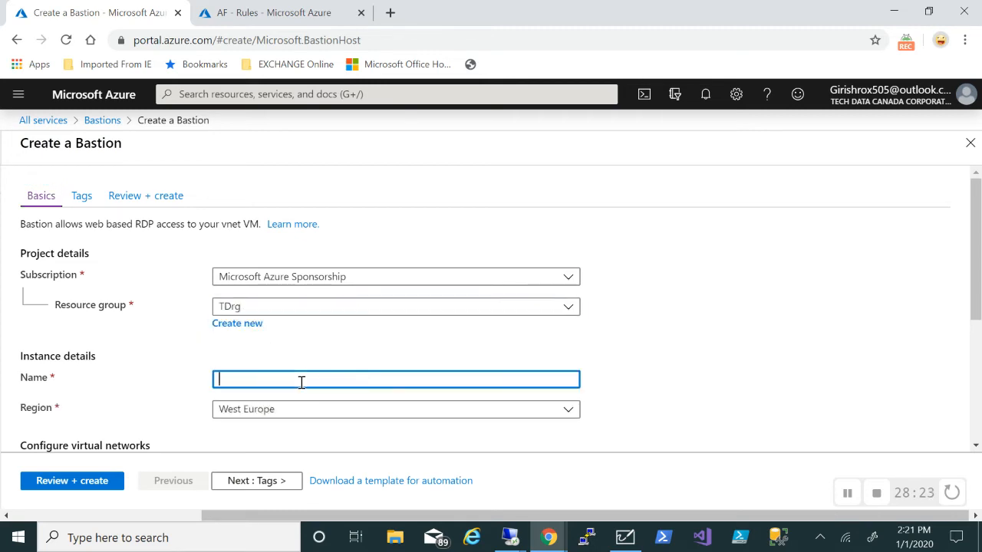
type("AB")
scroll(585, 355, "down", 1)
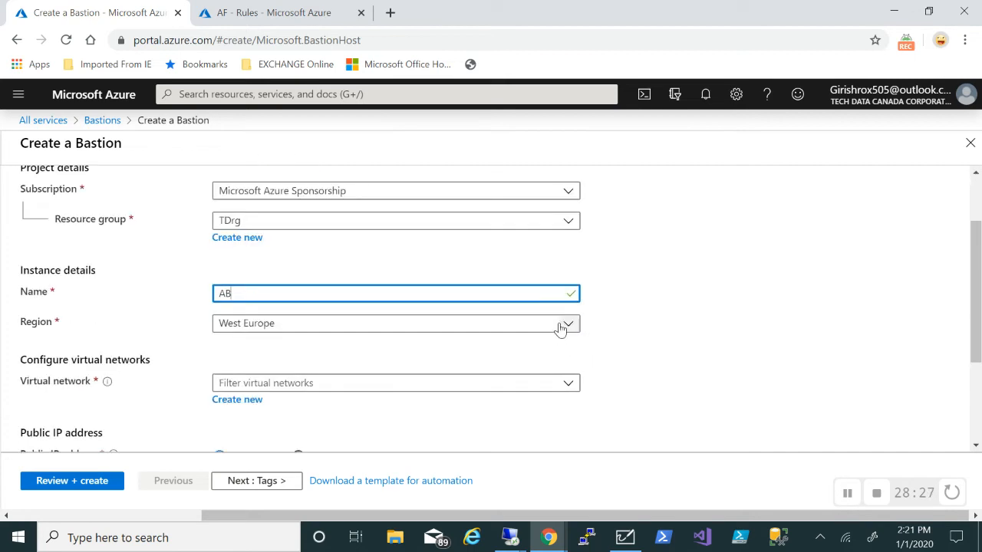
left_click(561, 324)
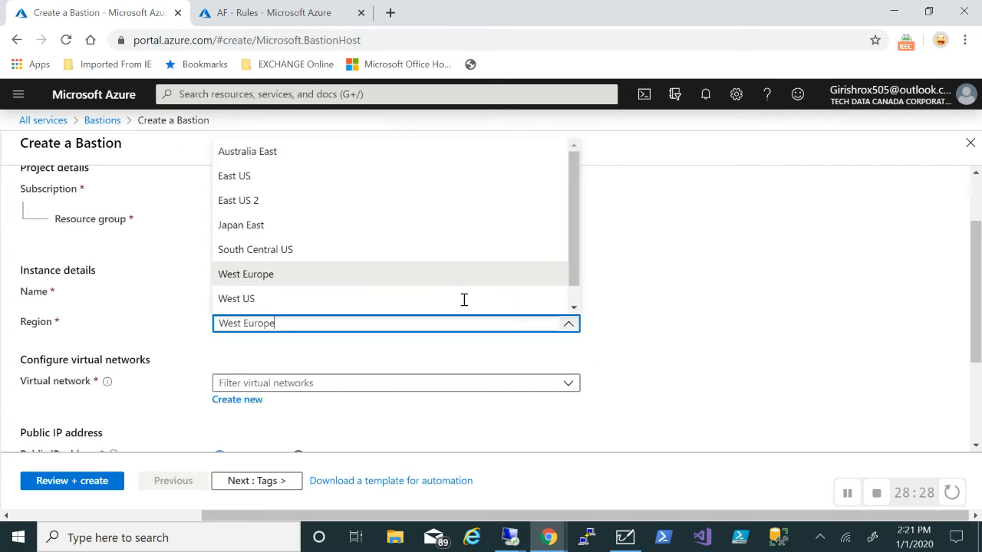
left_click(247, 181)
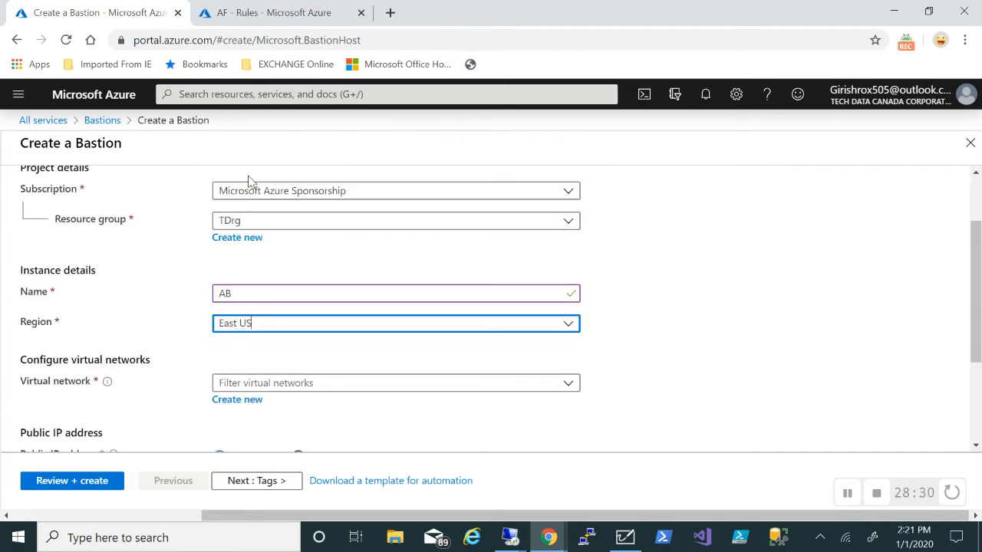
left_click(554, 387)
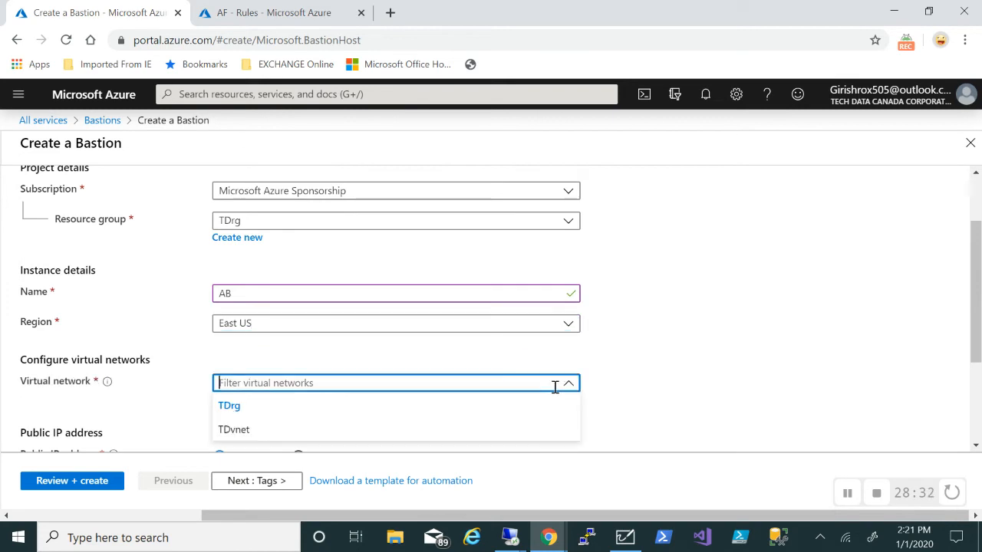
left_click(270, 432)
Name the public IP Bastion-pip, then review and create the Bastion
scroll(644, 340, "down", 3)
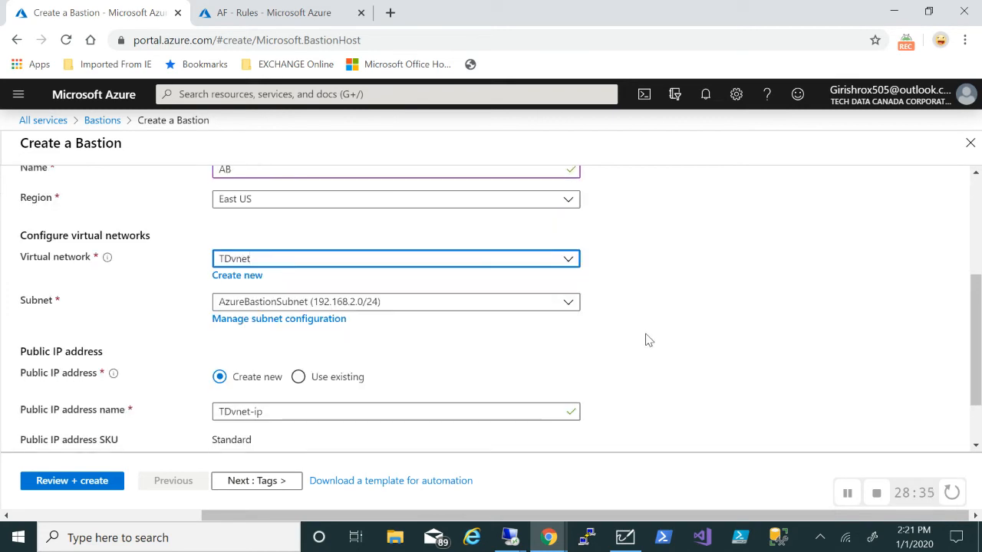
scroll(559, 322, "down", 2)
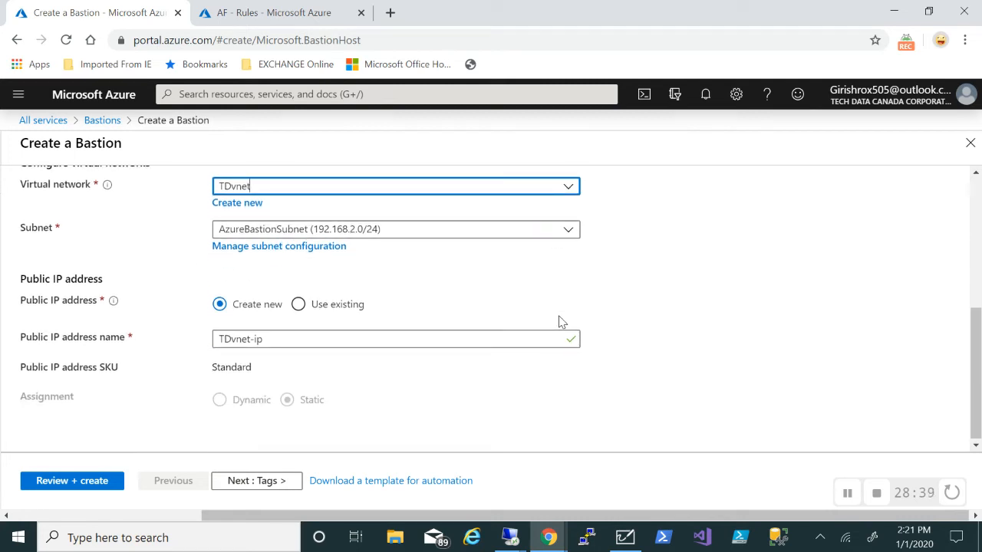
left_click(284, 340)
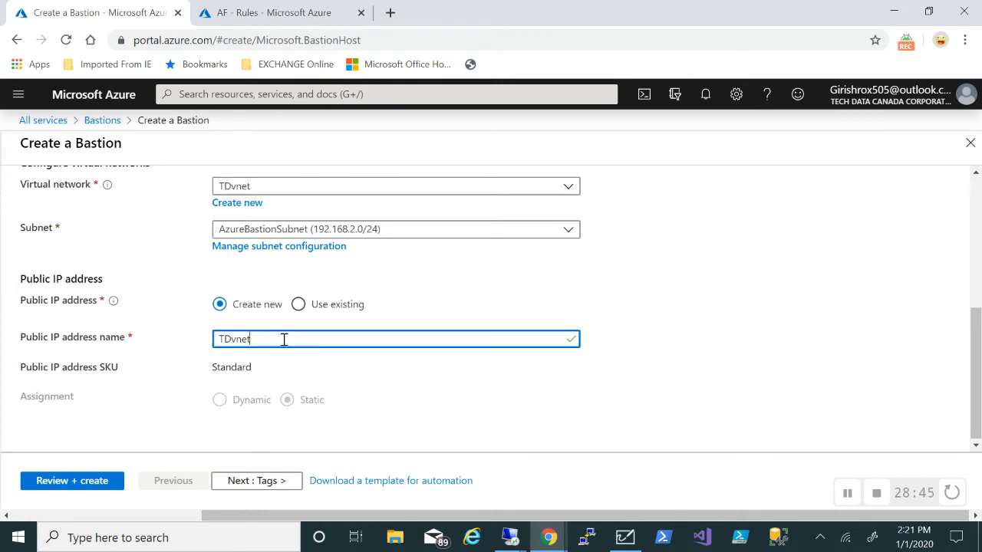
key("BackSpace")
key("BackSpace")
key("BackSpace")
key("BackSpace")
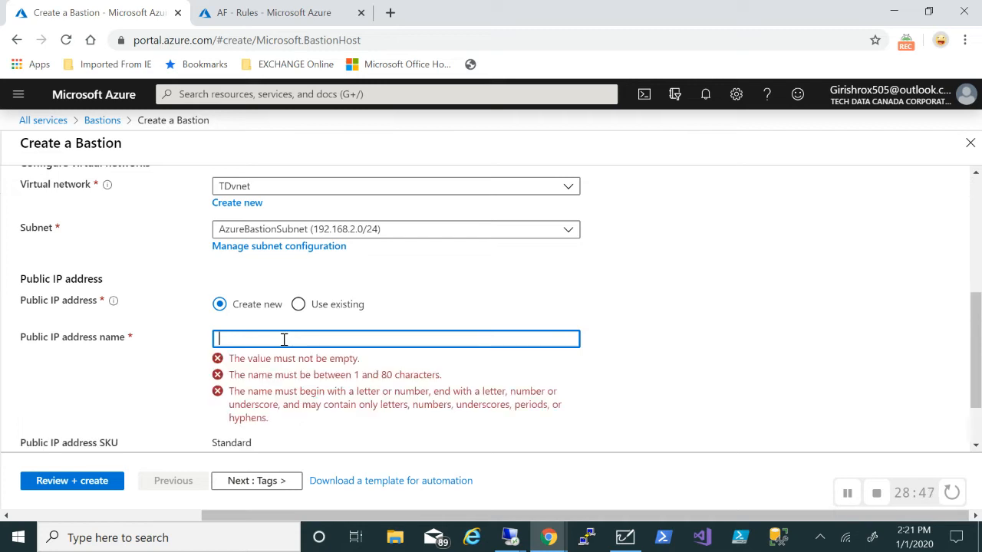
type("Bastion-pip")
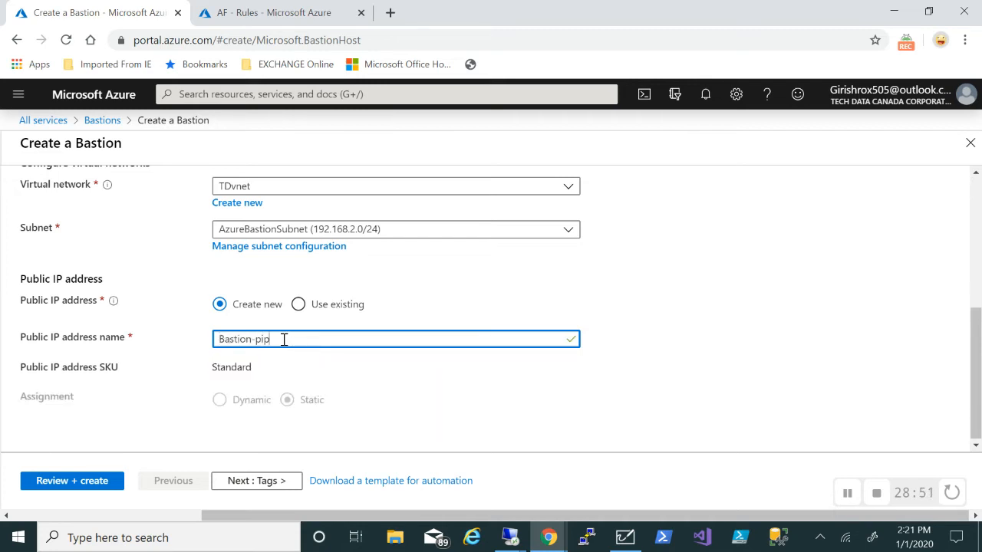
left_click(72, 482)
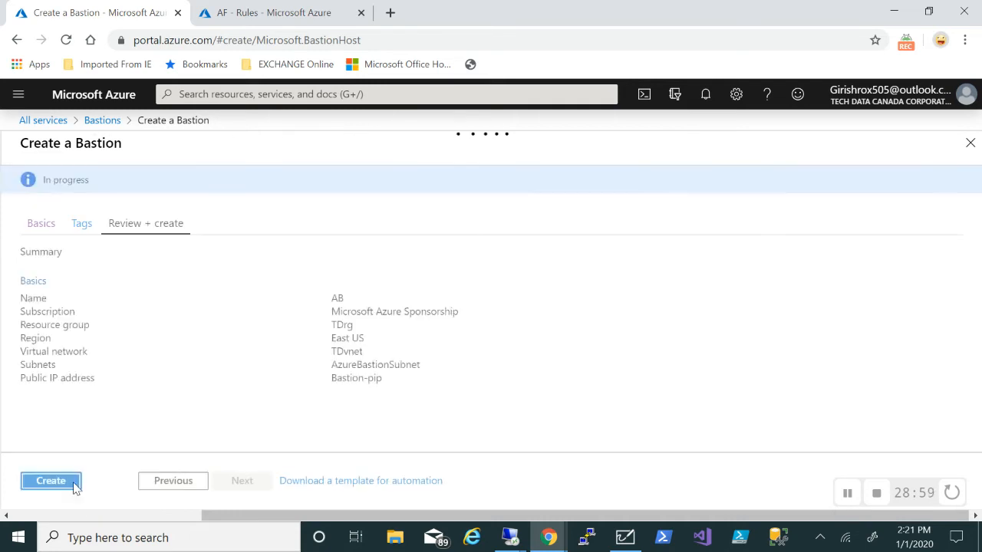
left_click(50, 481)
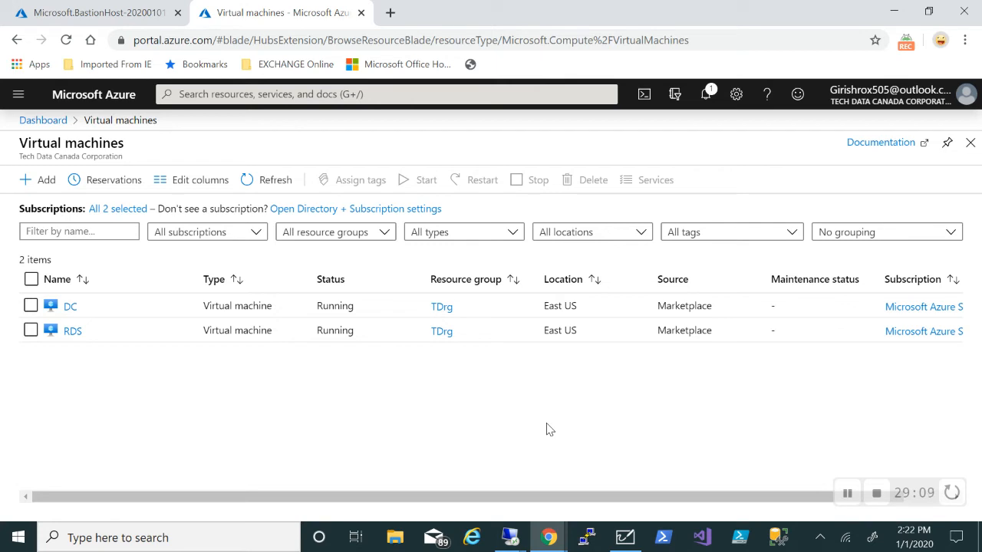
Go to Availability sets from the portal menu and click Add
left_click(18, 94)
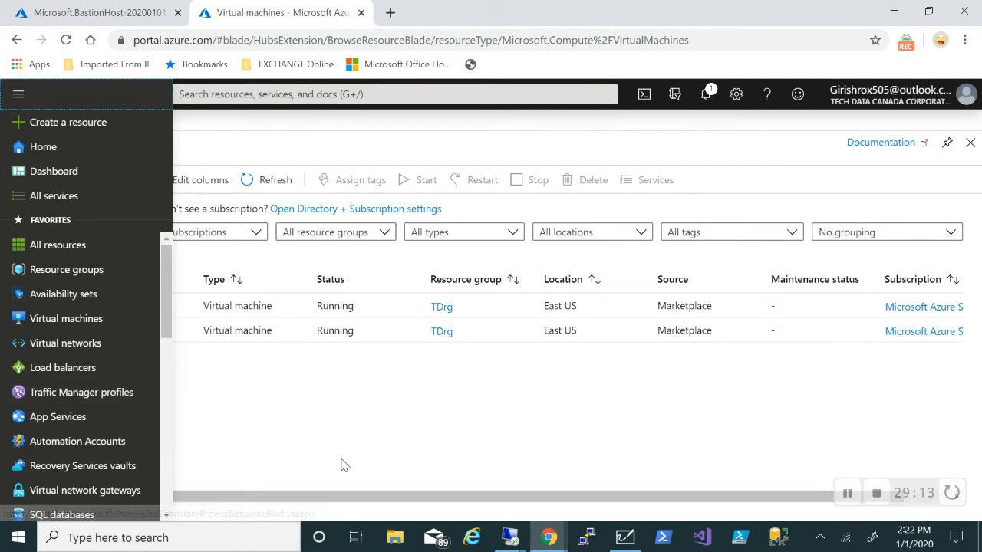
left_click(38, 295)
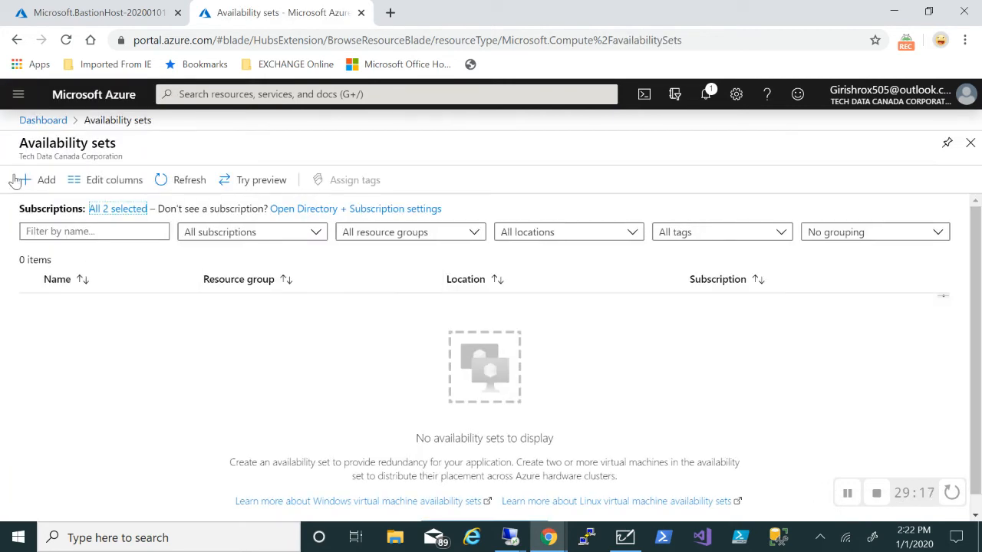
left_click(22, 181)
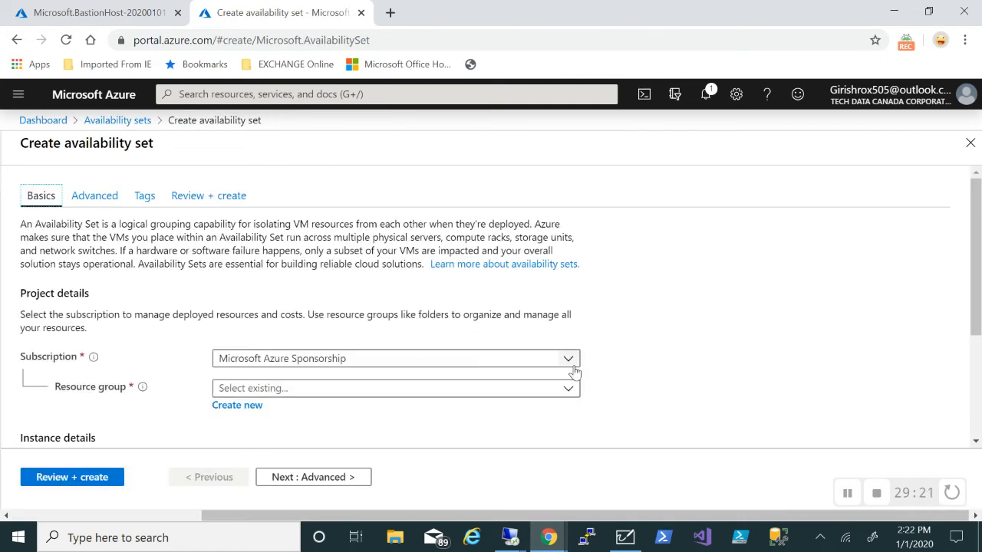
Fill in resource group TDrg, name TDAS and region (US) East US
scroll(575, 372, "down", 1)
left_click(556, 295)
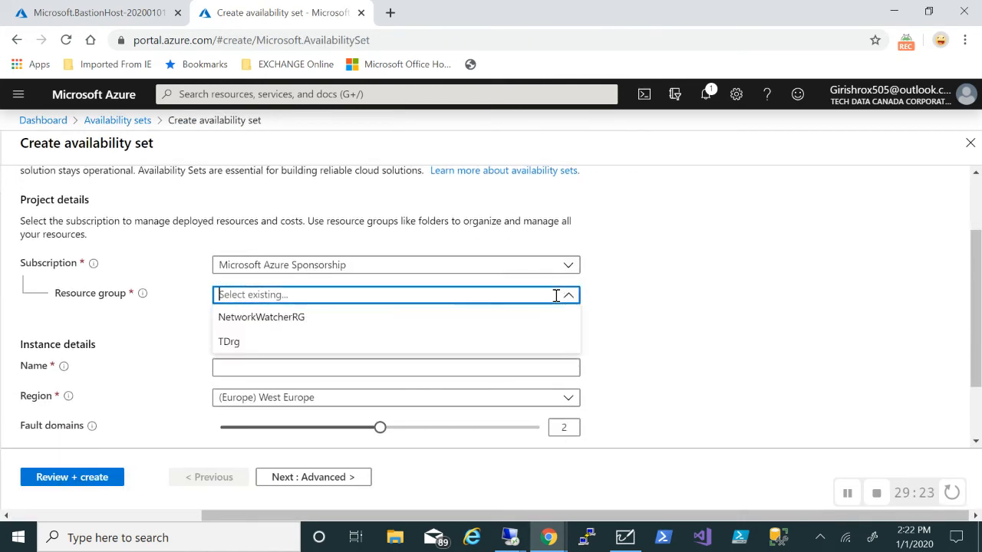
left_click(281, 342)
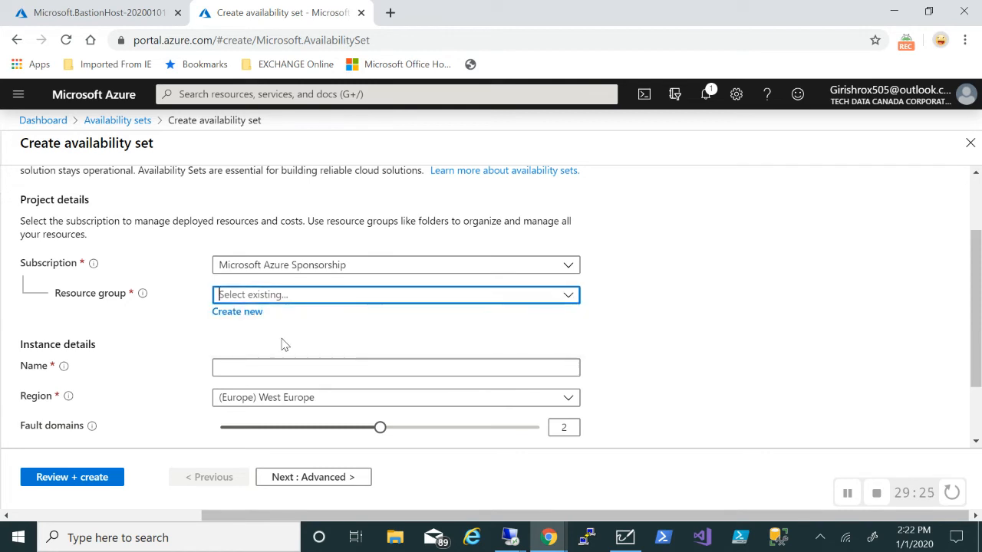
left_click(326, 367)
type("TD")
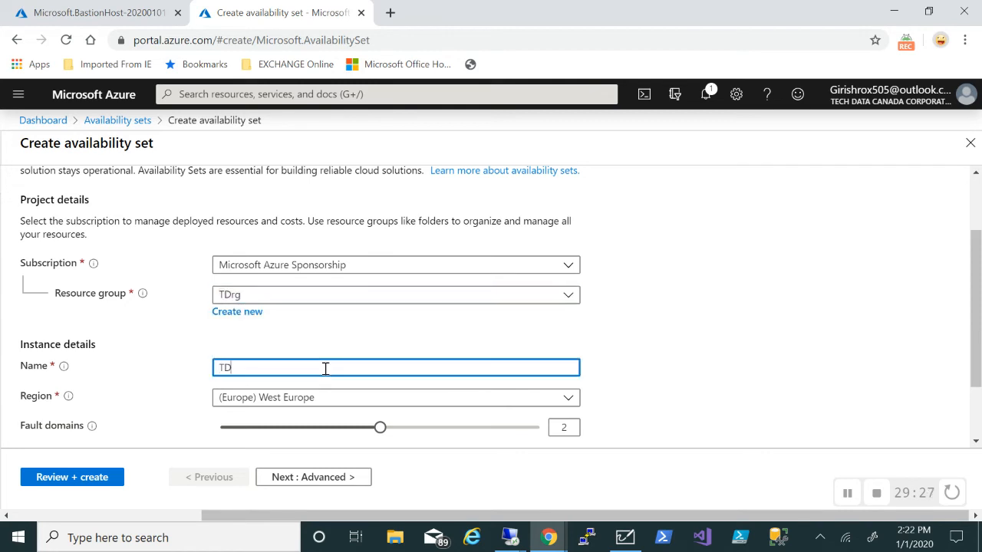
type("AS")
scroll(675, 329, "down", 2)
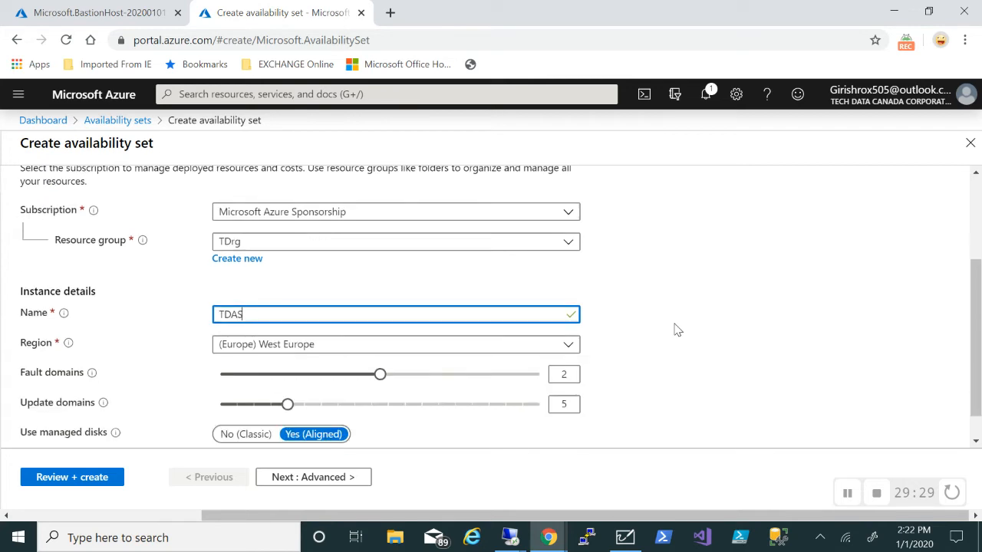
left_click(565, 315)
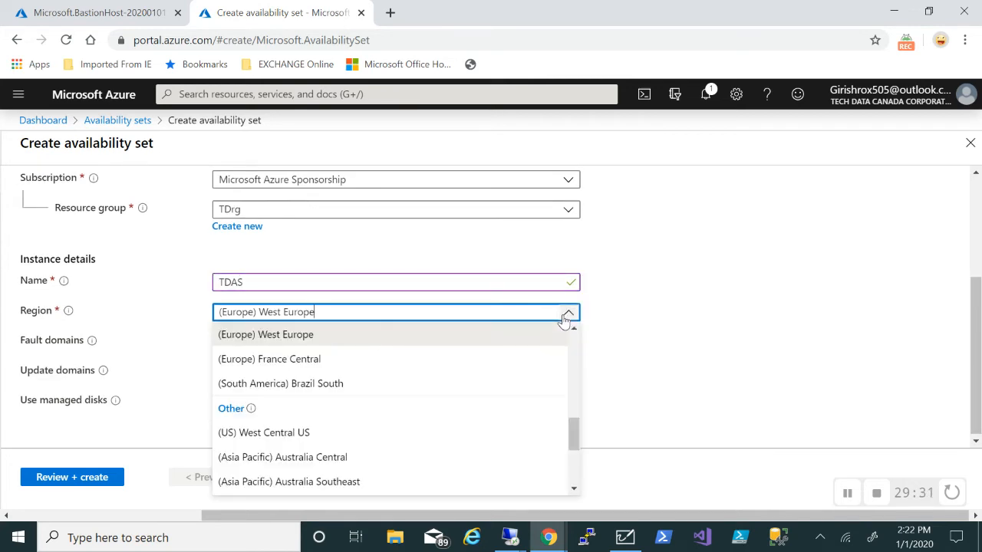
scroll(267, 423, "down", 6)
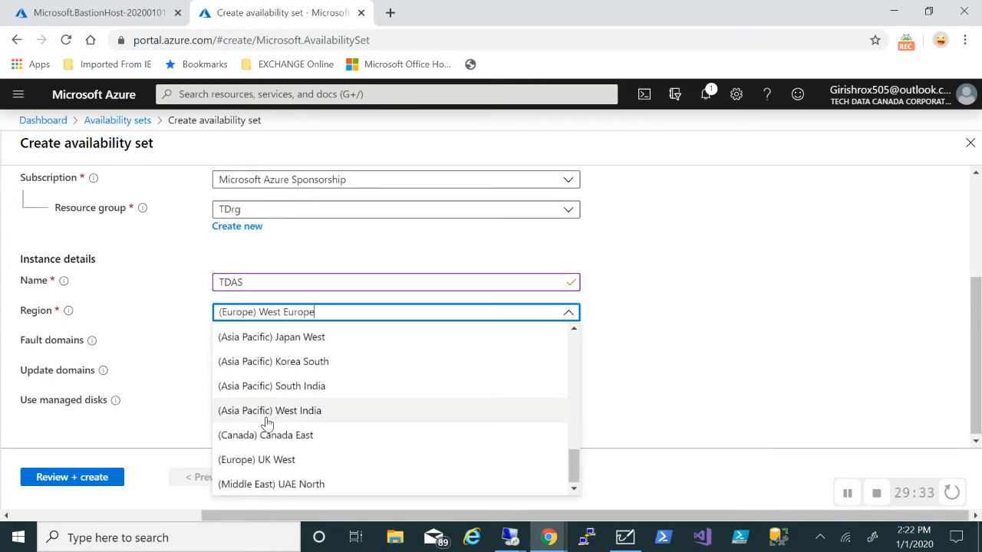
scroll(267, 424, "up", 5)
scroll(267, 424, "up", 6)
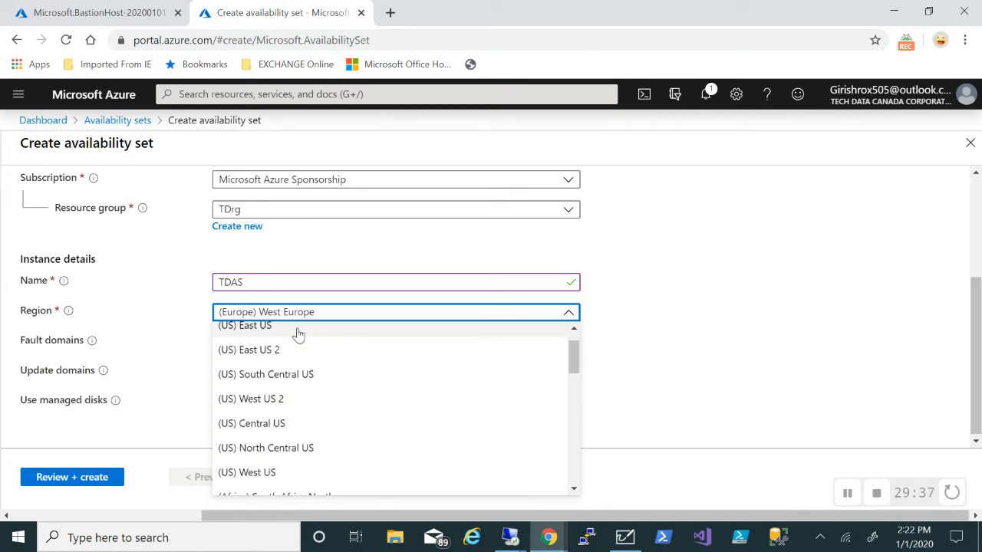
left_click(297, 331)
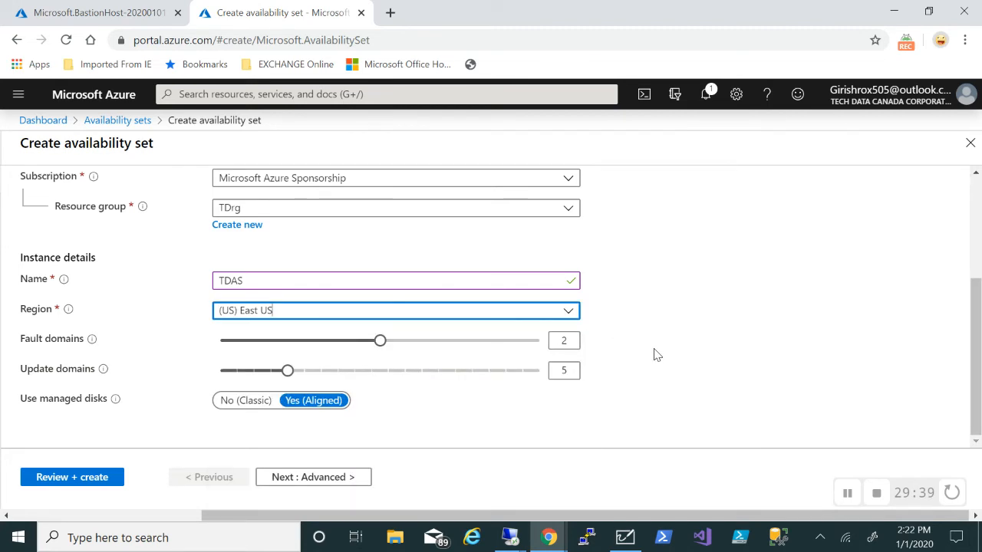
Validate and create TDAS with 2 fault and 5 update domains
left_click(63, 479)
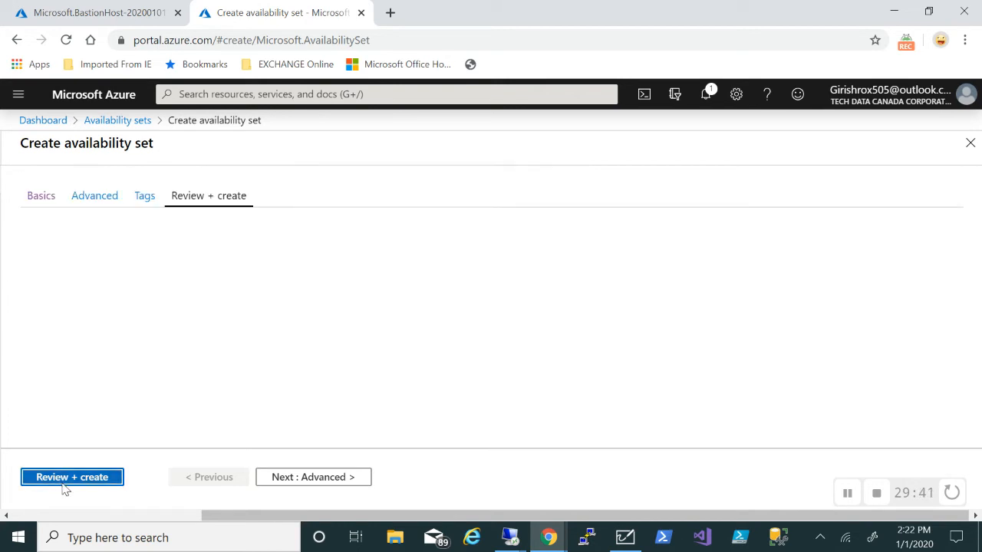
left_click(64, 483)
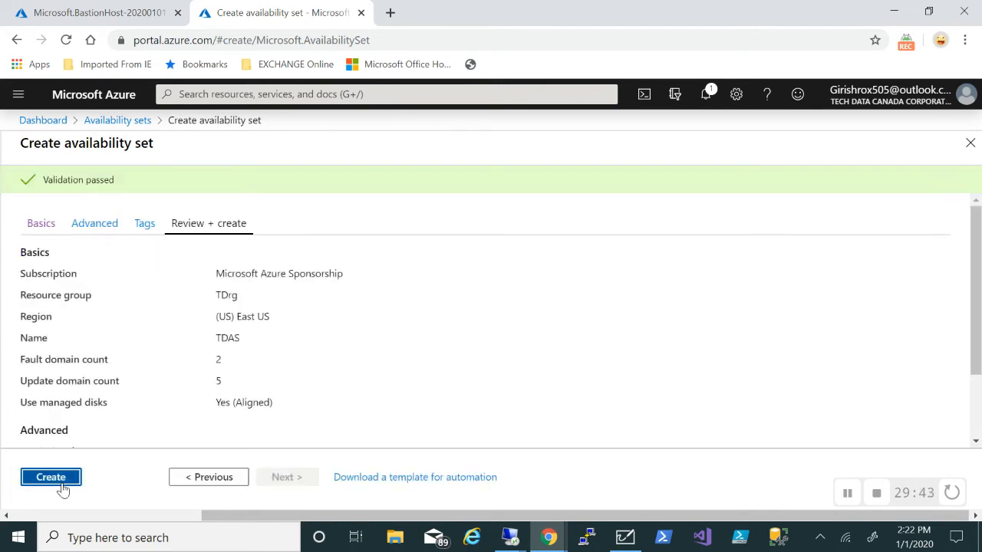
left_click(846, 492)
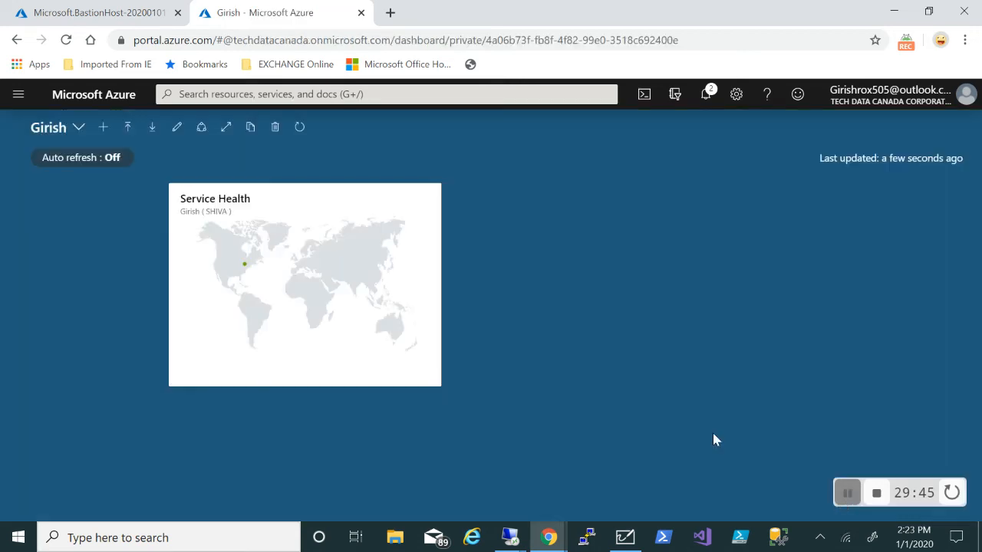
Go to Virtual machines from the portal menu and click Add
left_click(17, 103)
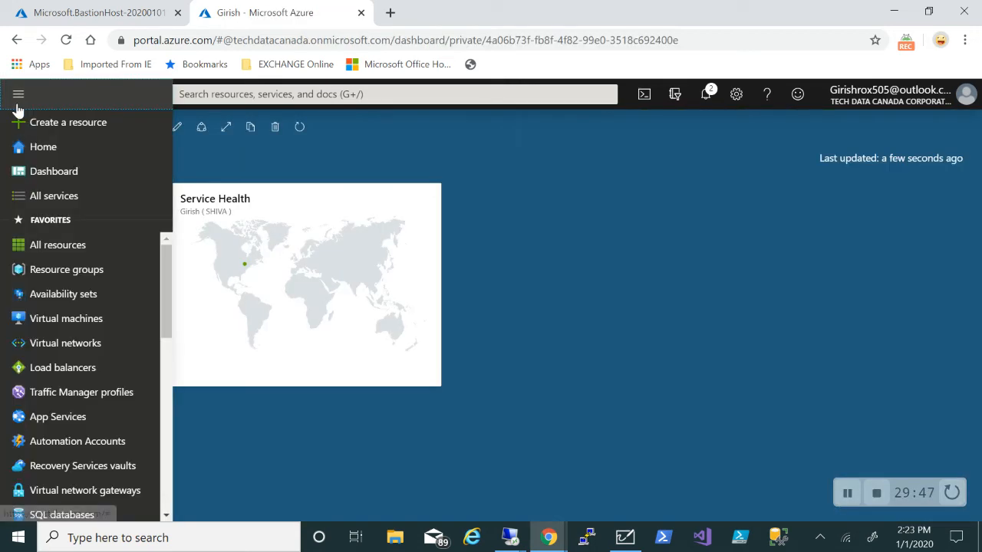
left_click(63, 324)
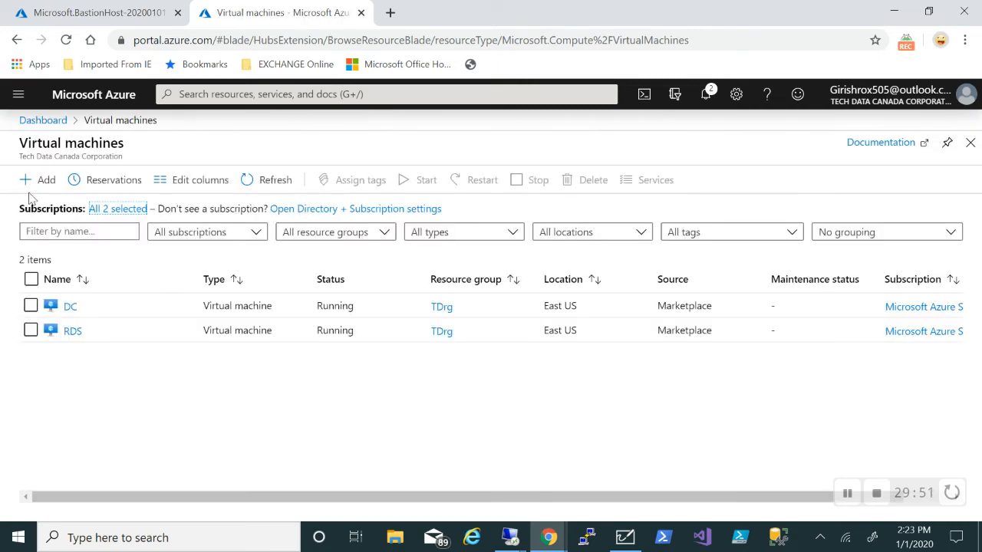
left_click(44, 180)
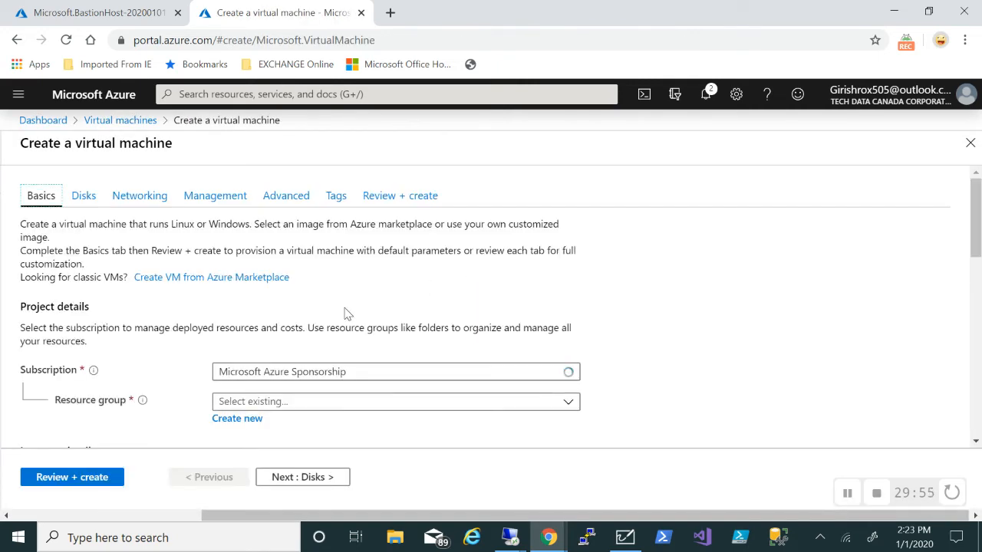
Set resource group TDrg, name VM1, region (US) East US and availability set TDAS
scroll(344, 314, "down", 2)
left_click(548, 218)
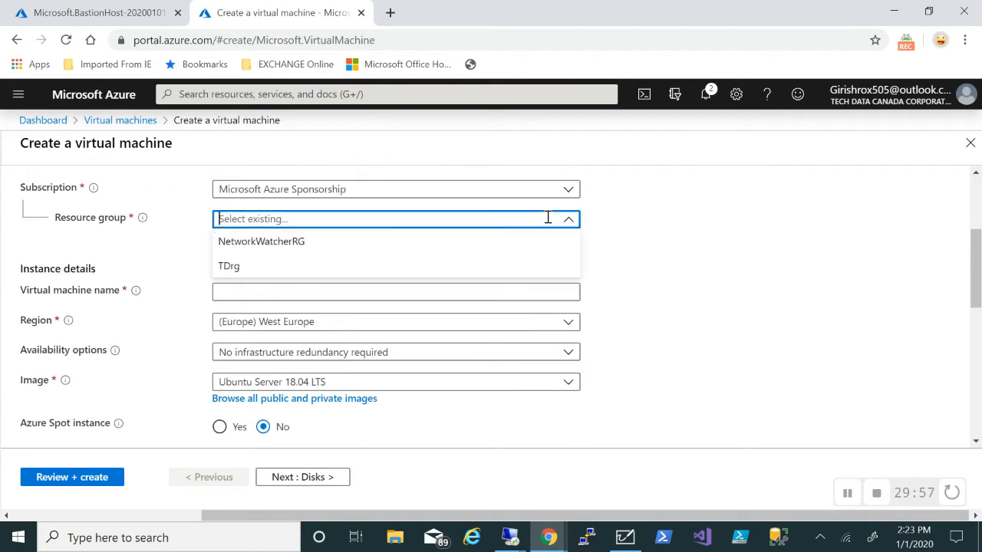
left_click(290, 268)
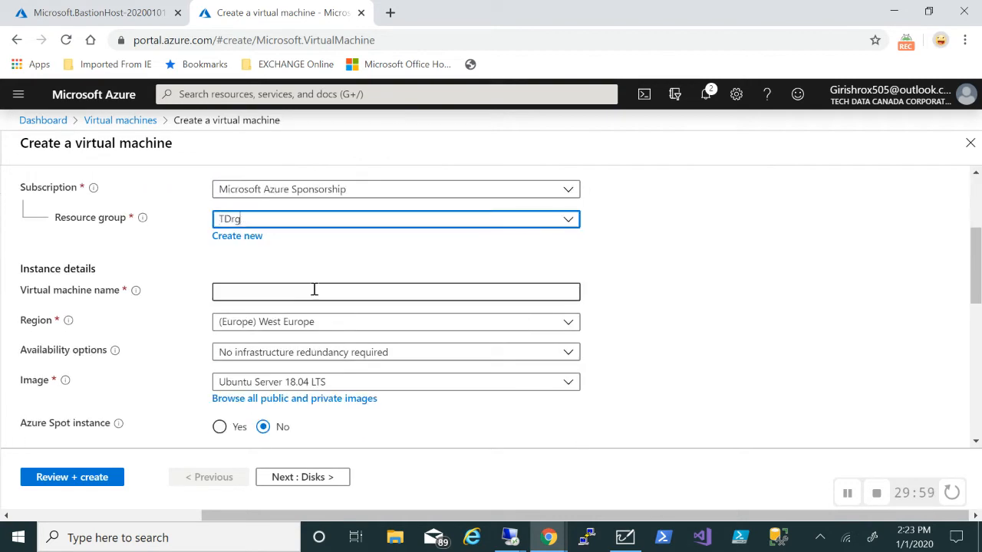
left_click(314, 290)
type("VM1")
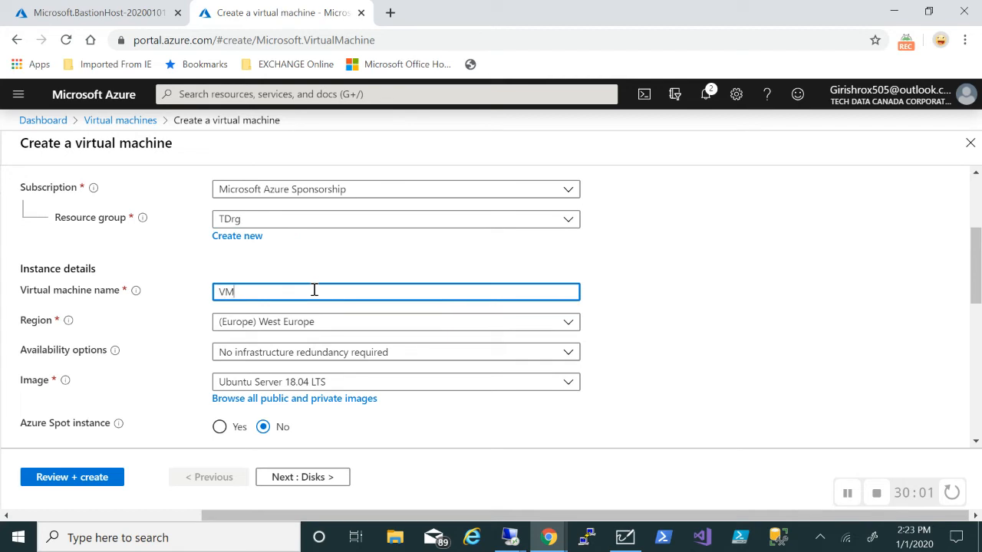
left_click(391, 322)
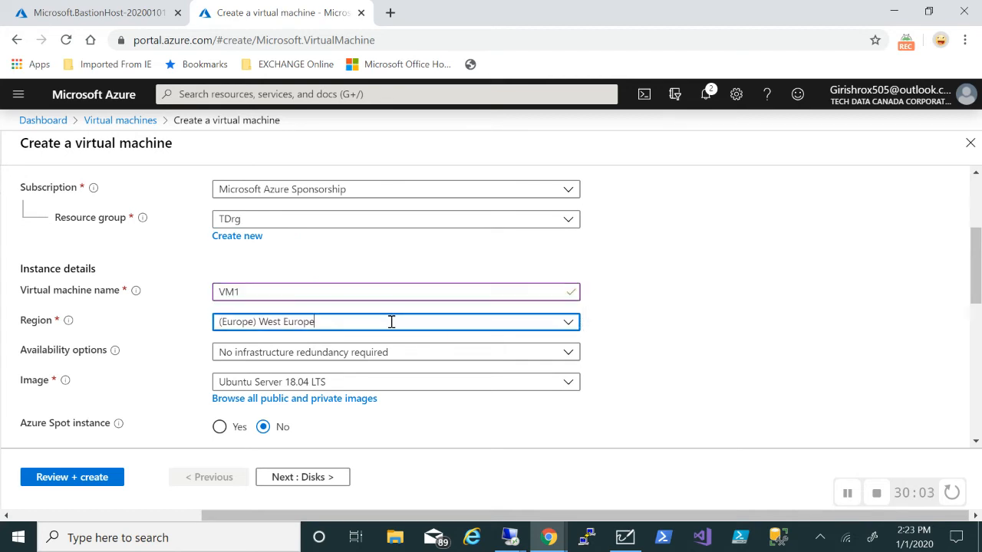
scroll(346, 245, "up", 3)
scroll(345, 243, "up", 5)
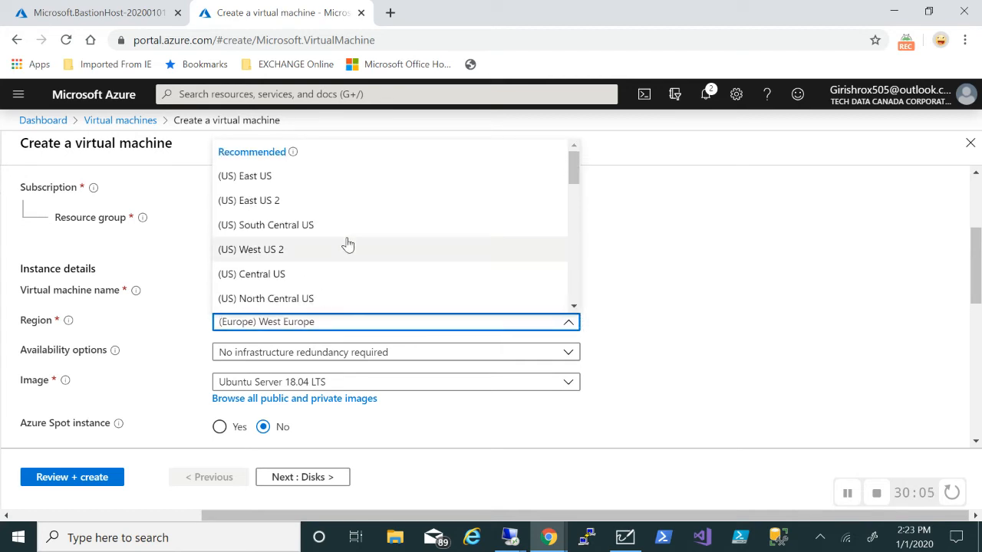
left_click(258, 175)
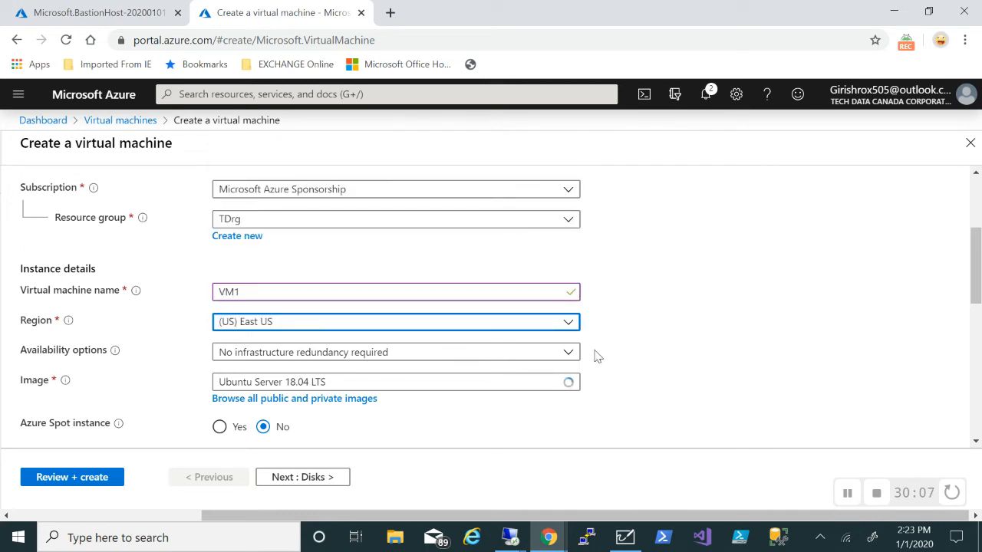
left_click(560, 353)
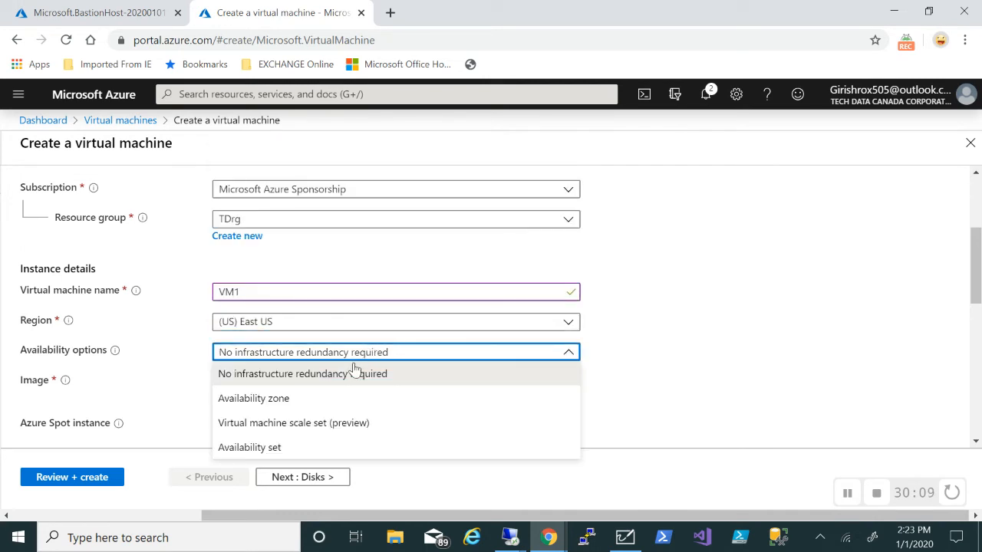
left_click(271, 450)
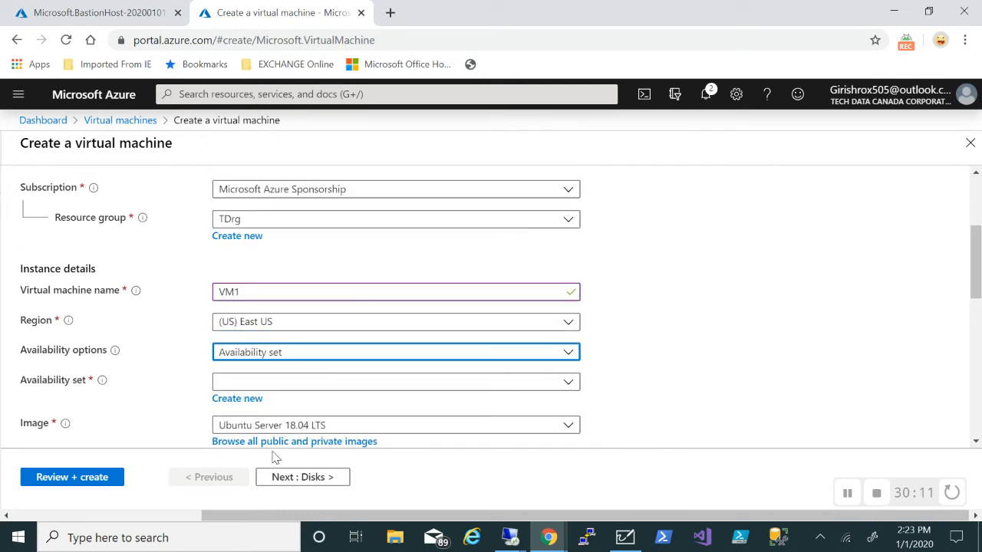
left_click(561, 382)
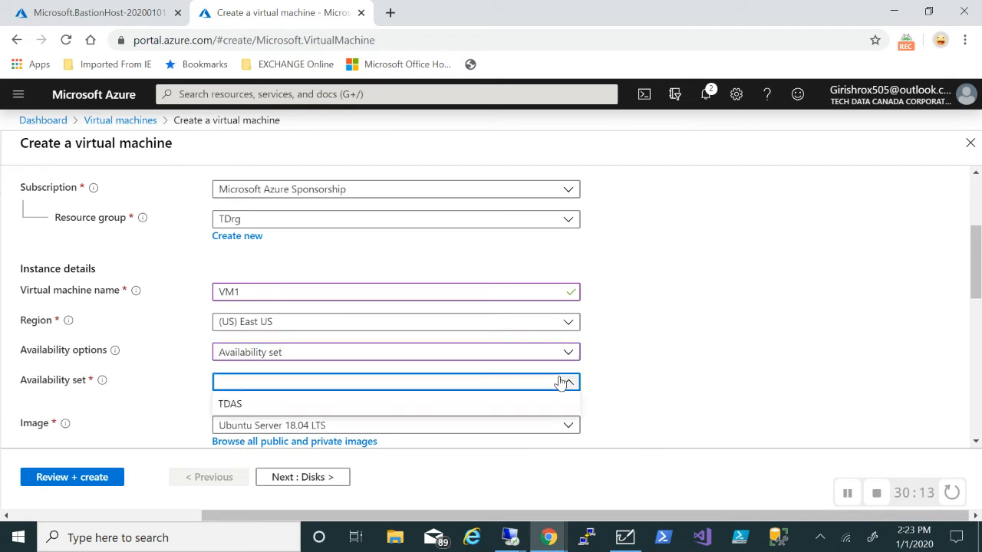
left_click(325, 406)
Choose the Windows Server 2019 Datacenter image and enter the administrator username and password
scroll(748, 346, "down", 2)
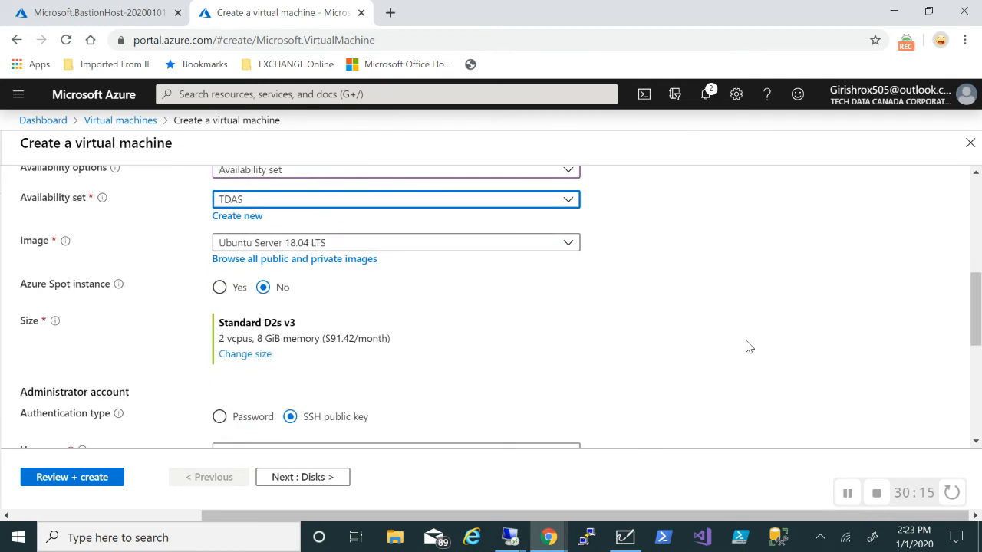
left_click(553, 242)
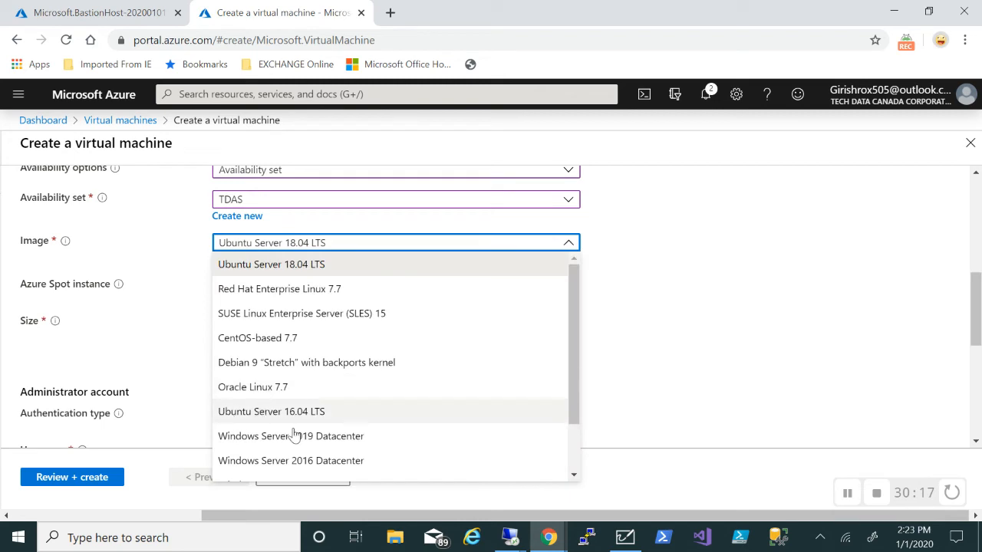
left_click(331, 442)
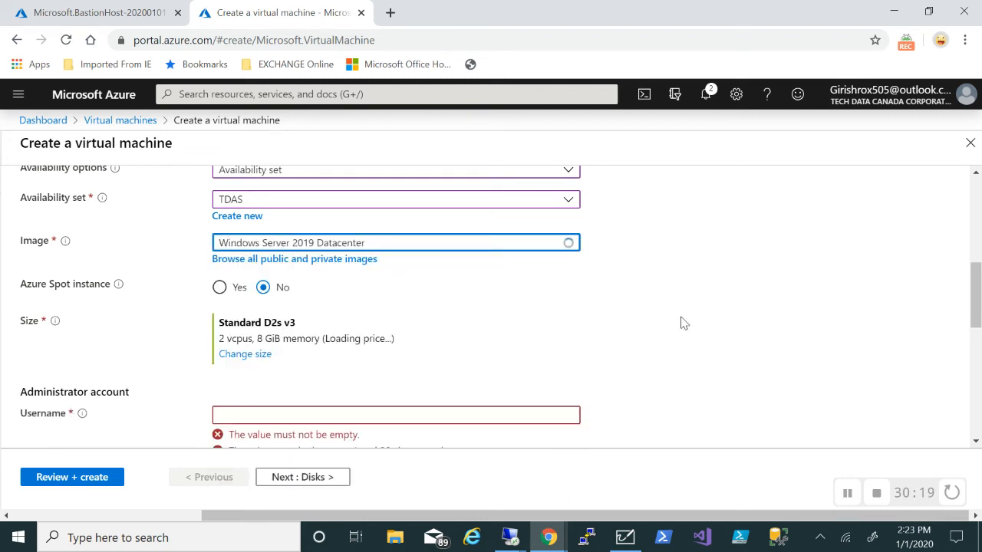
scroll(680, 323, "down", 1)
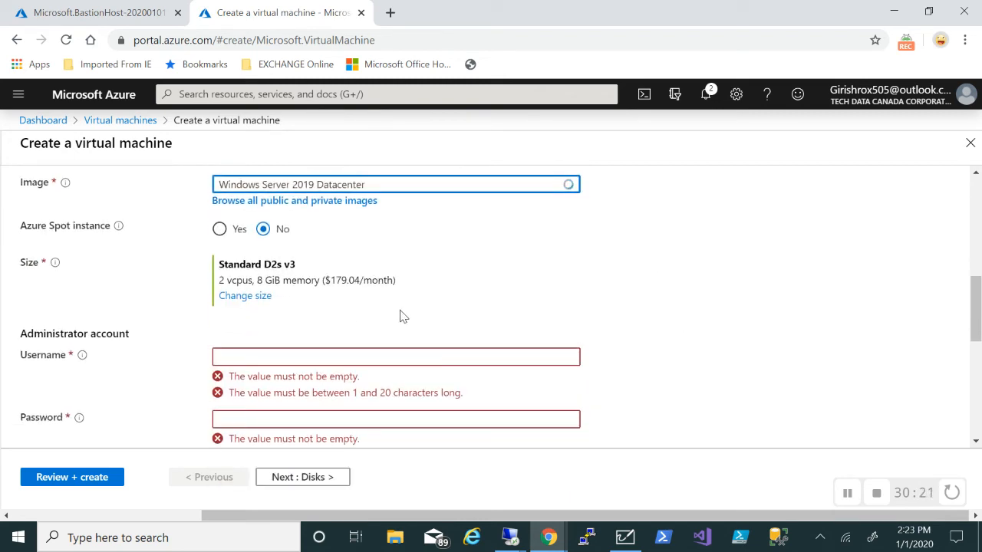
left_click(283, 357)
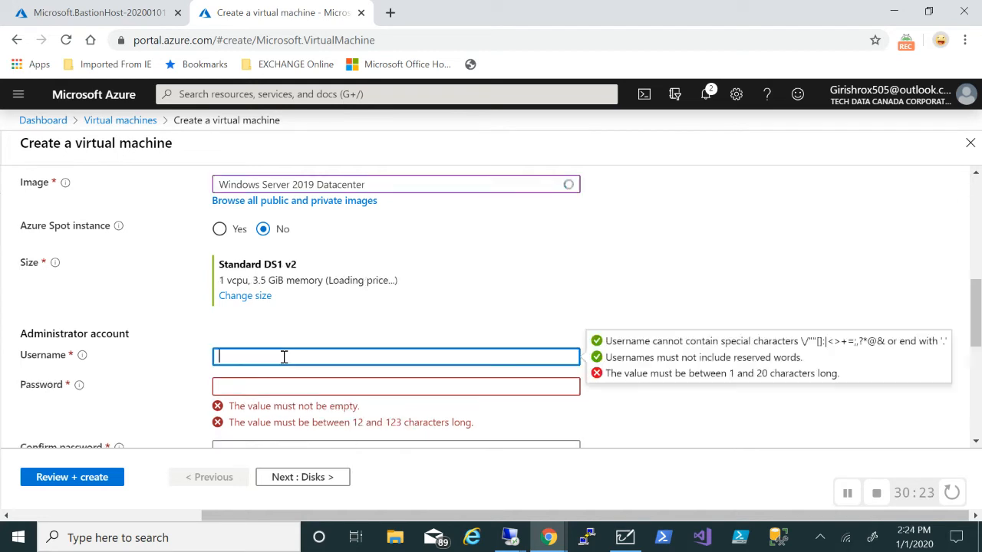
type("girish")
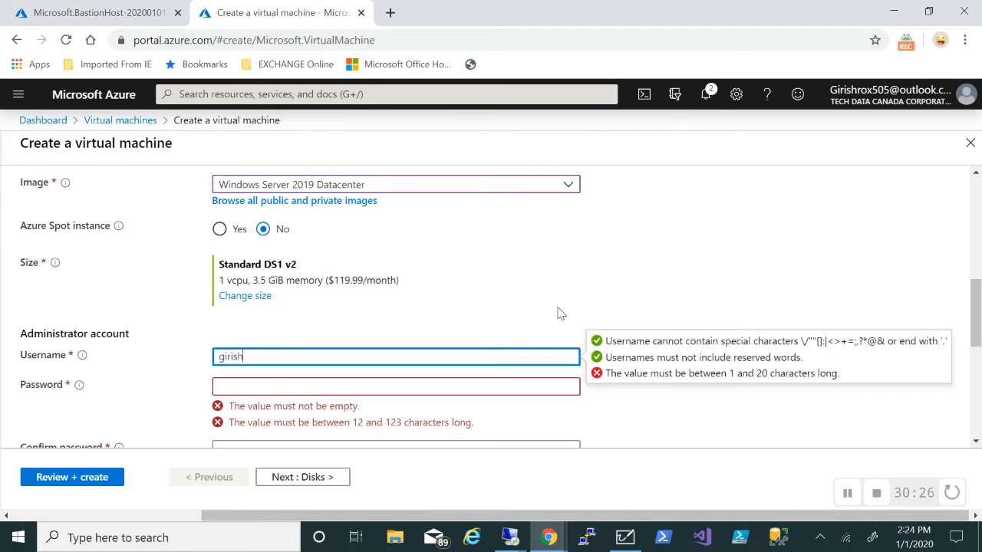
key("Tab")
type("Password@")
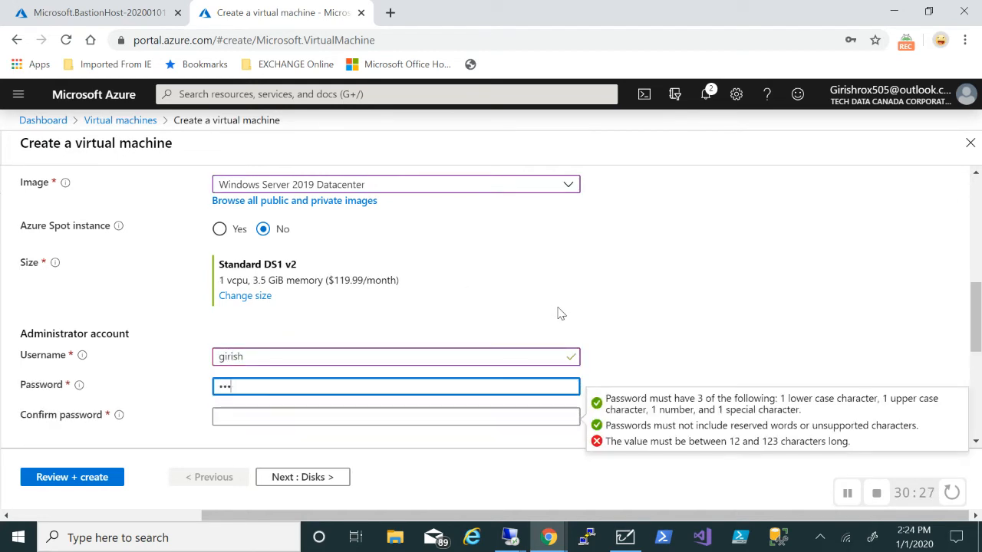
type("123")
key("Tab")
type("Passwo")
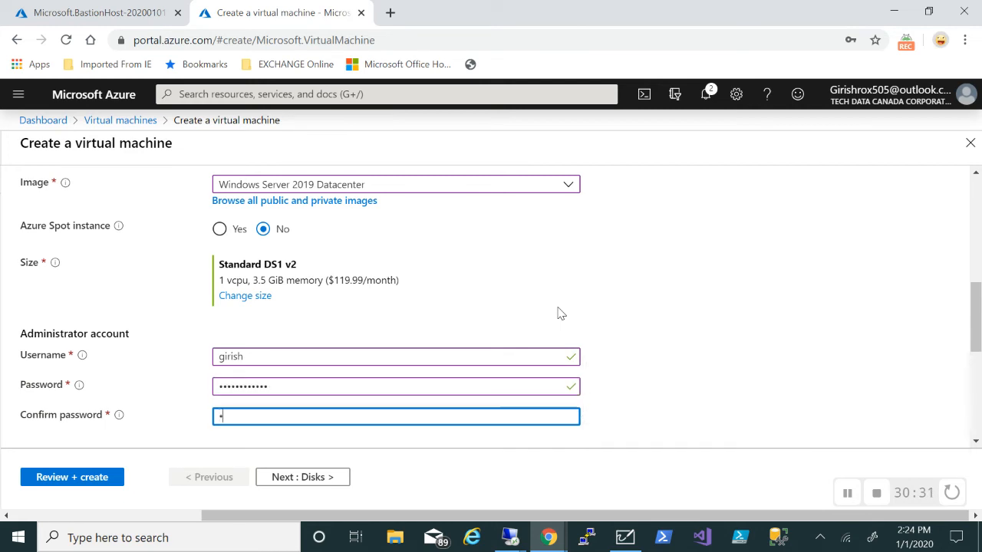
type("rd@123")
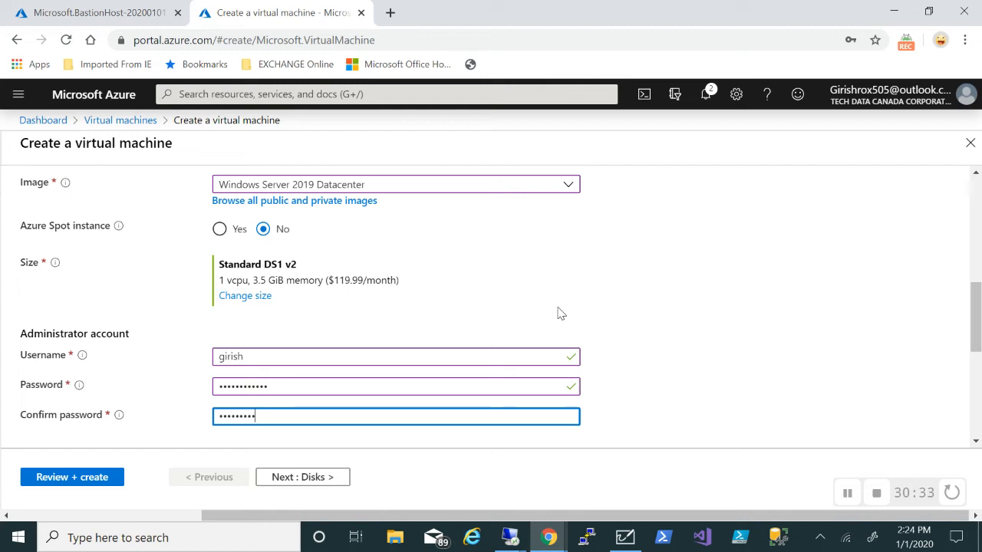
type("3")
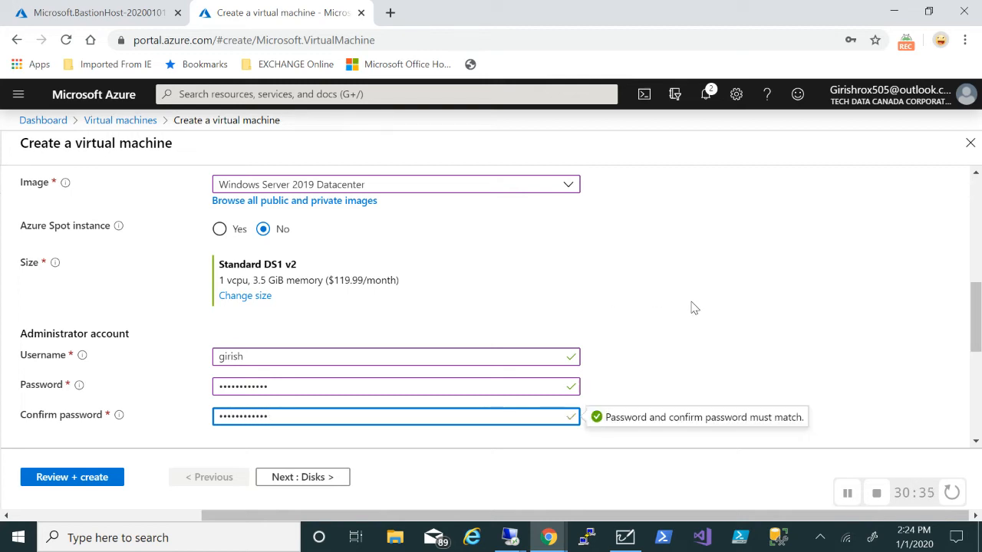
Allow no public inbound ports and set the VM's public IP to None
scroll(692, 306, "down", 3)
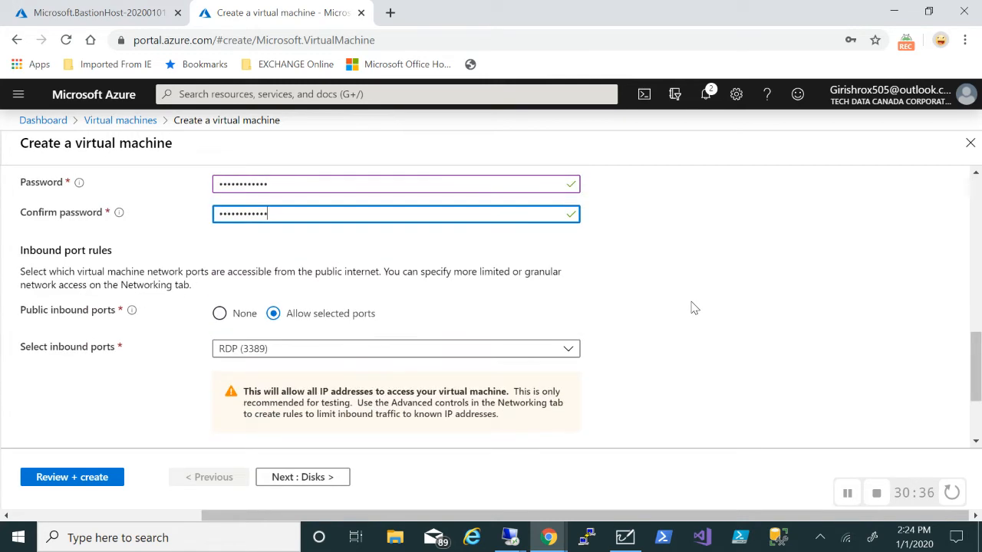
left_click(221, 315)
scroll(647, 305, "down", 2)
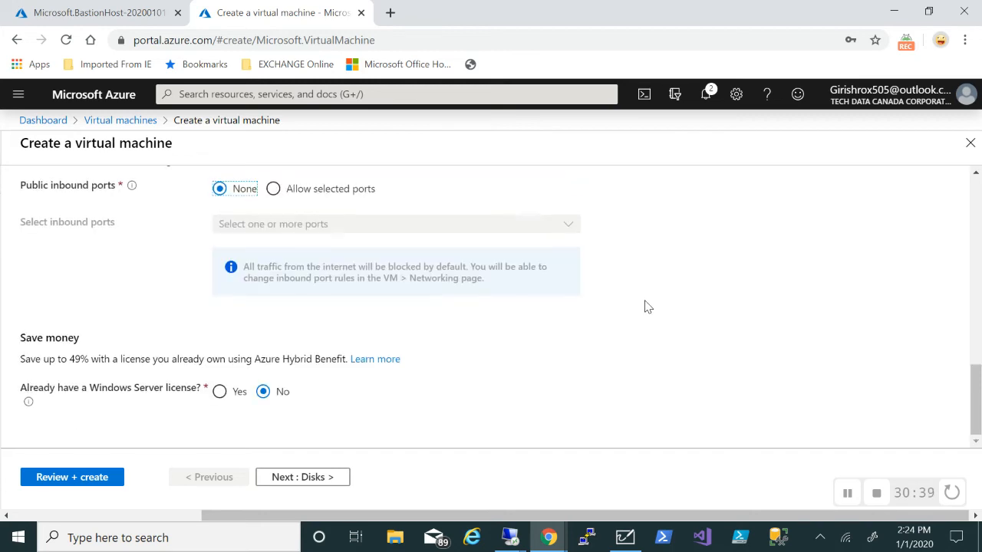
left_click(302, 477)
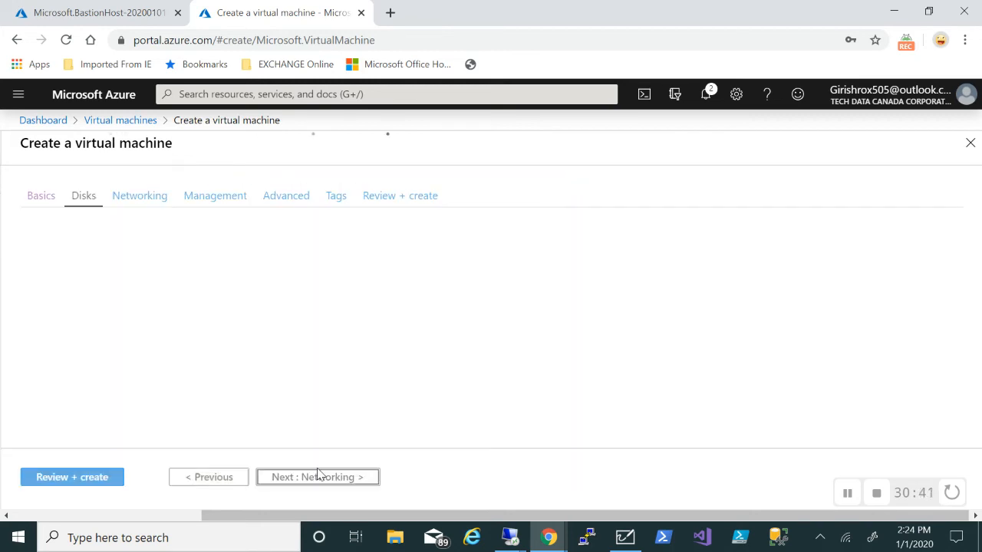
left_click(318, 477)
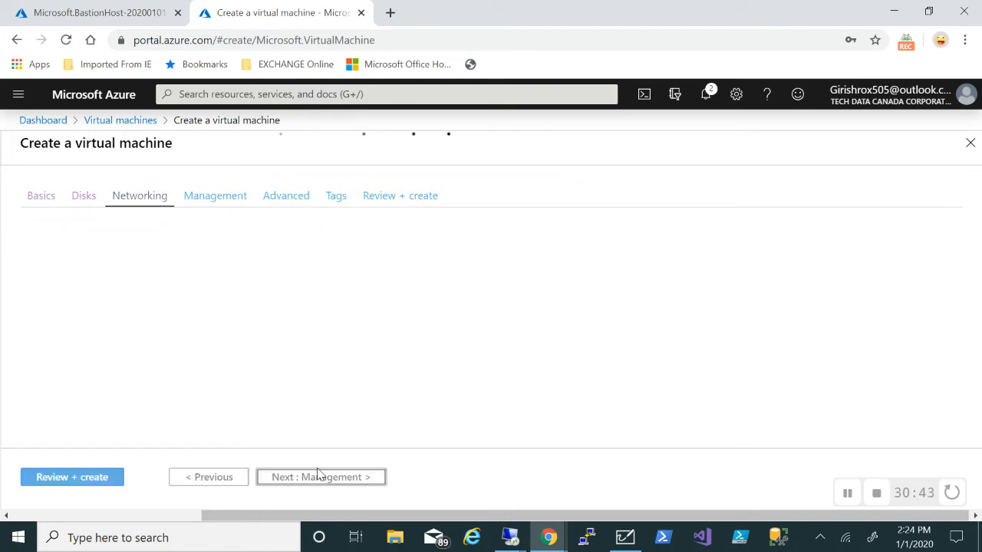
scroll(642, 367, "down", 2)
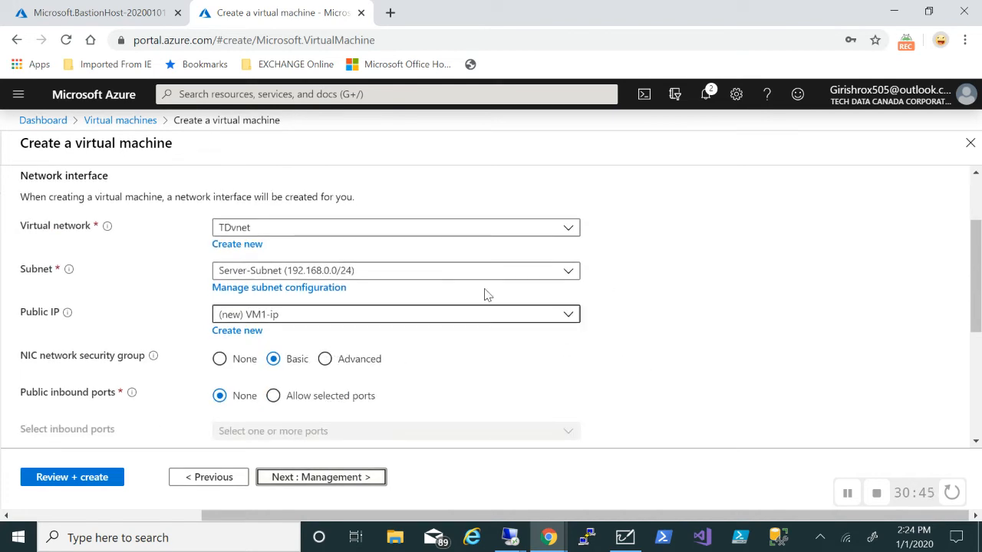
left_click(571, 314)
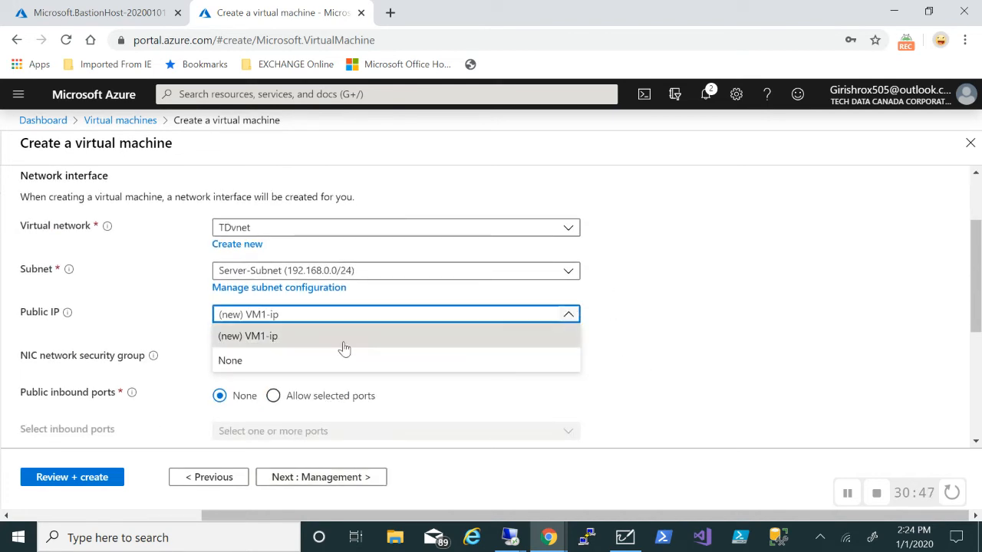
left_click(271, 370)
scroll(736, 348, "down", 3)
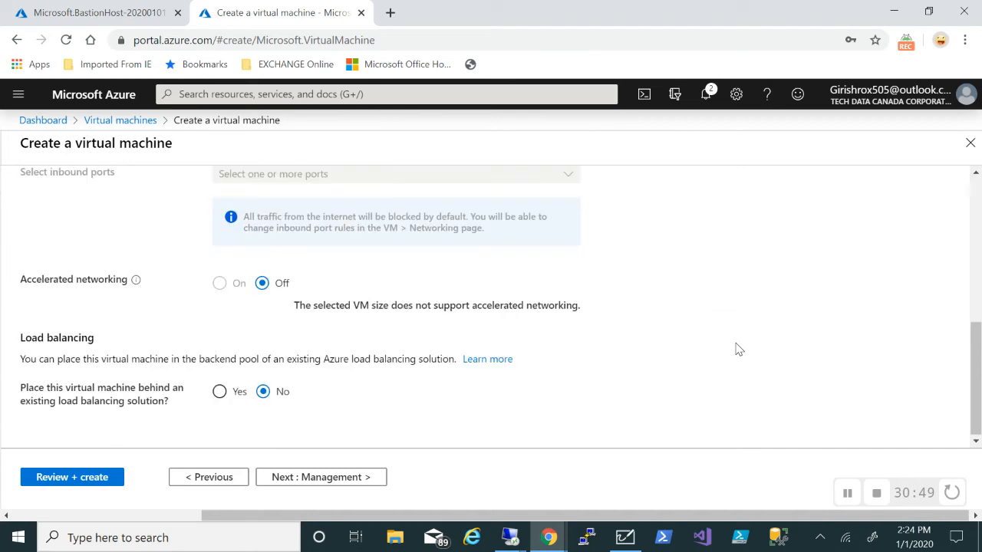
Turn boot diagnostics off, then review and create VM1
left_click(320, 476)
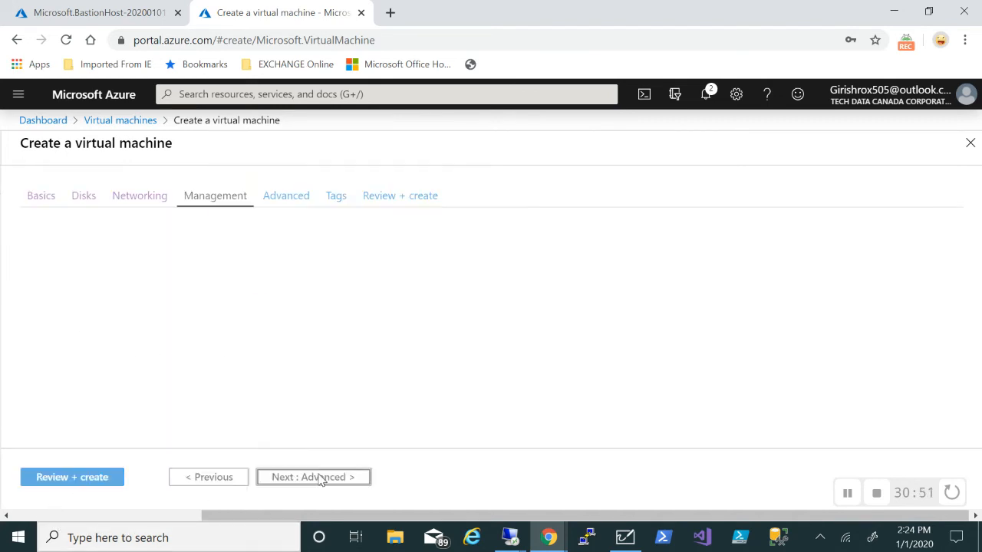
left_click(263, 393)
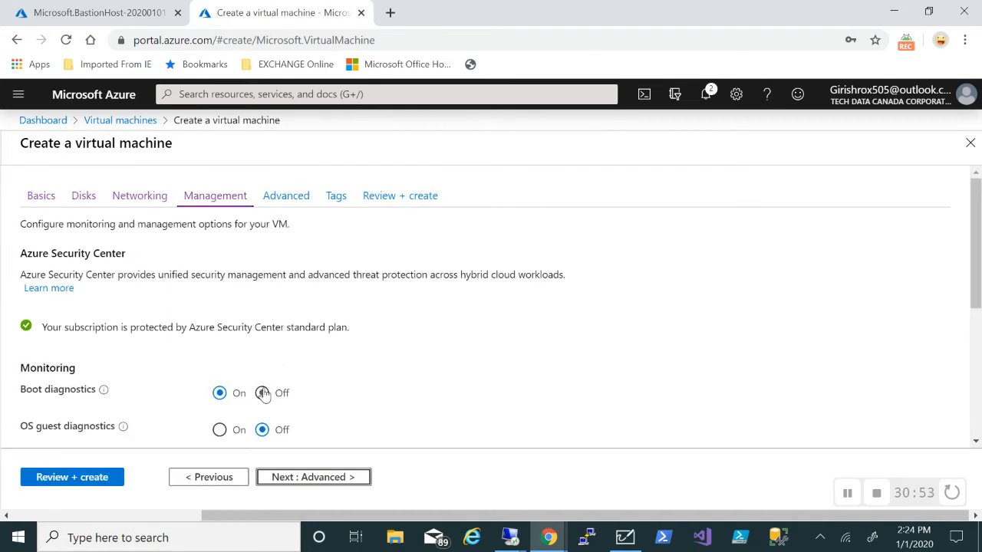
left_click(45, 476)
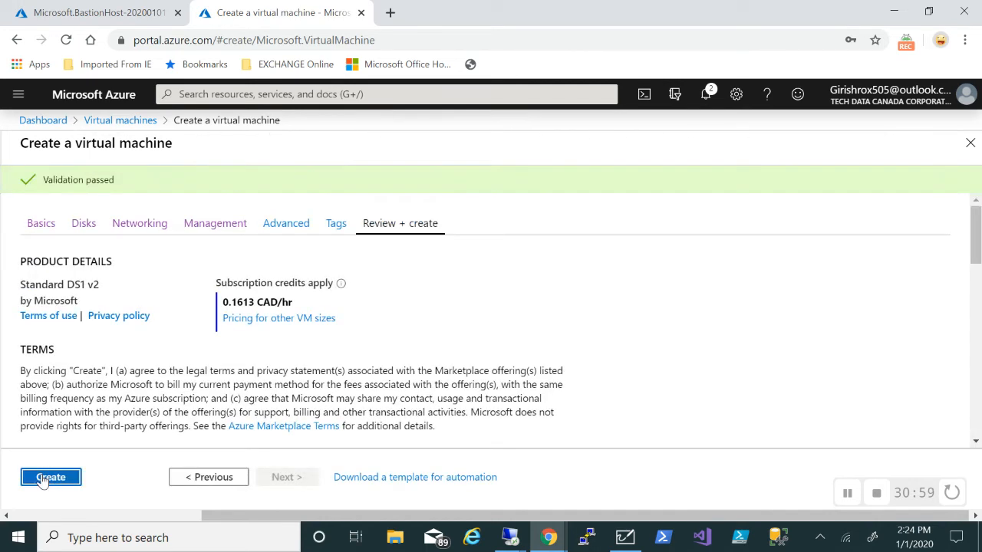
left_click(45, 477)
left_click(847, 492)
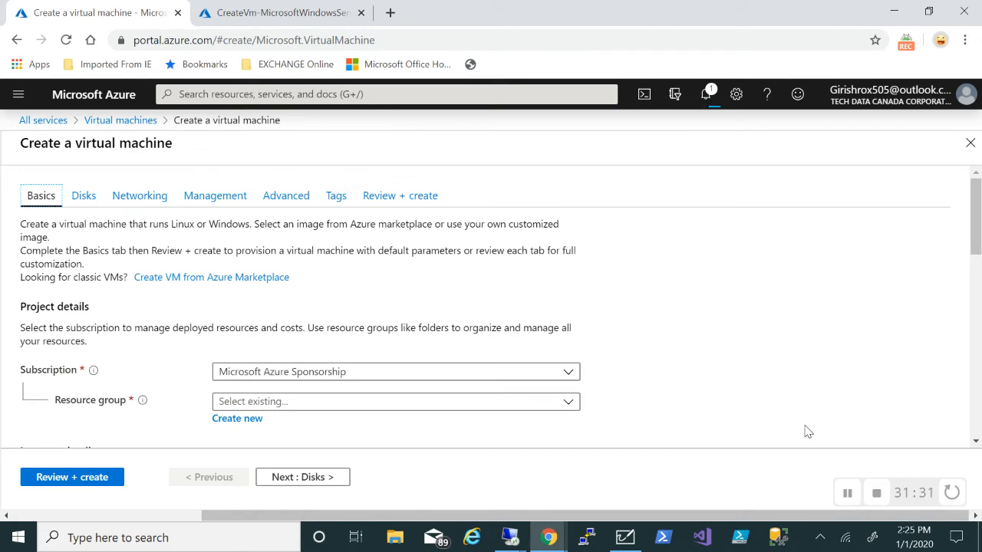
Finish creating VM2 and confirm it is creating beside running VM1
scroll(807, 432, "down", 1)
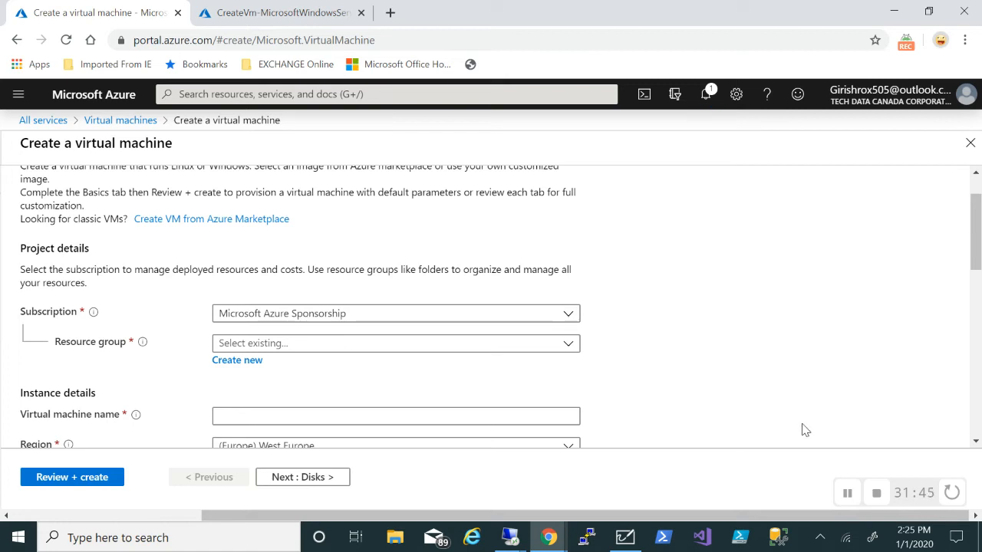
left_click(847, 493)
left_click(847, 494)
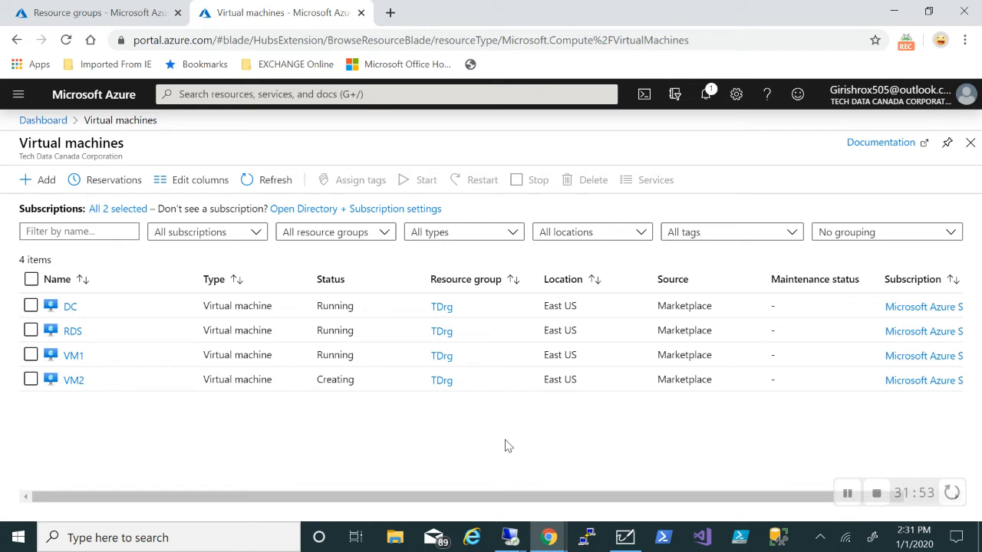
Open the Bastions list to view AB in TDrg, then bring up the whiteboard diagram
left_click(77, 15)
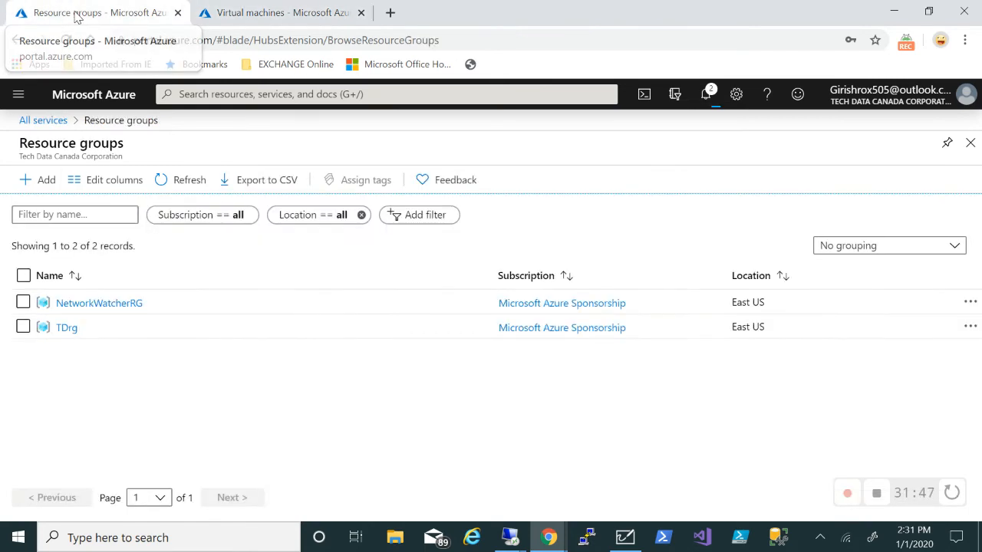
left_click(19, 98)
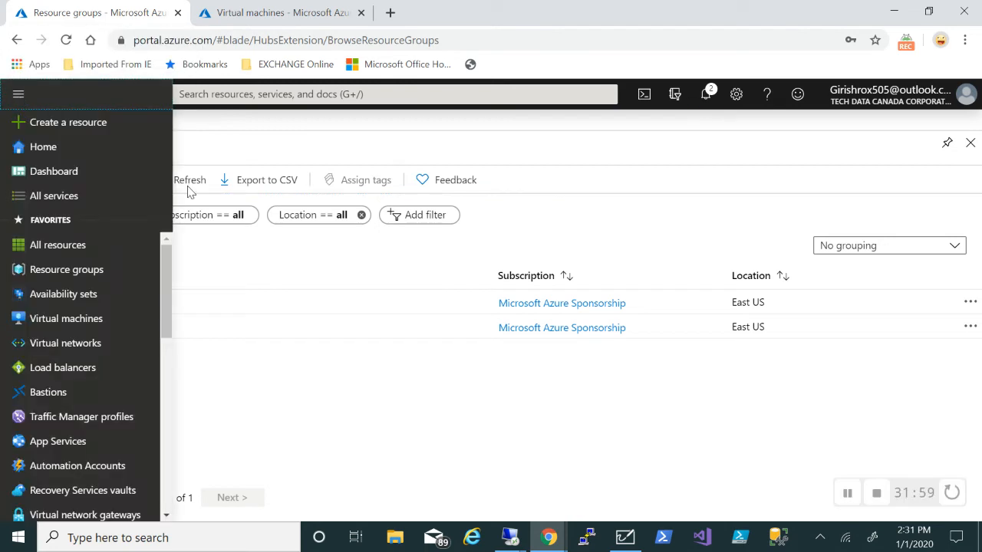
left_click(76, 392)
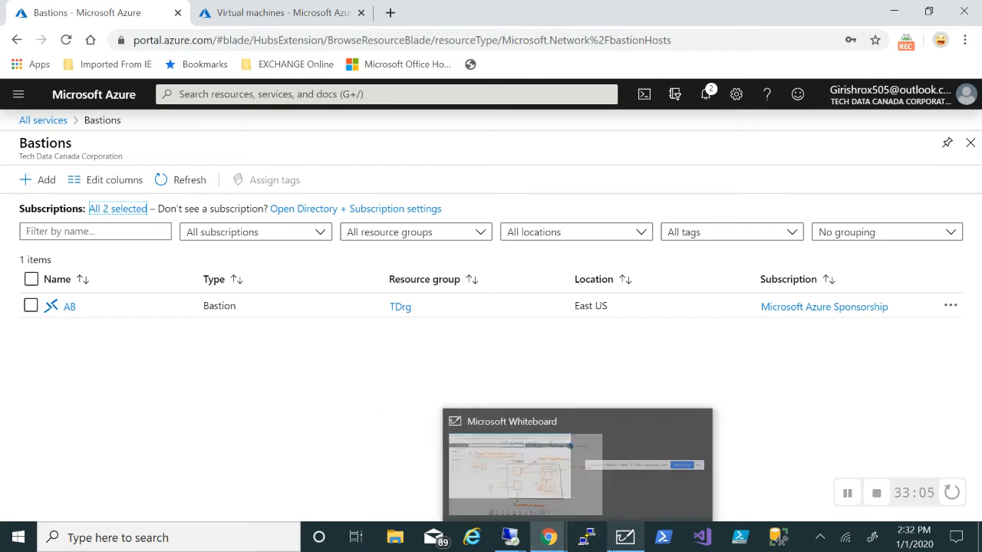
left_click(614, 550)
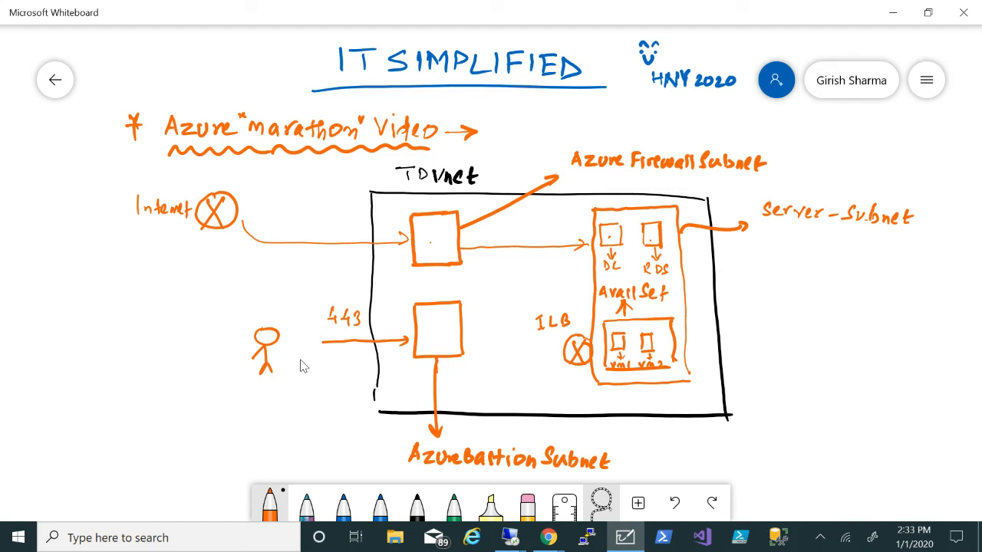
mouse_move(512, 541)
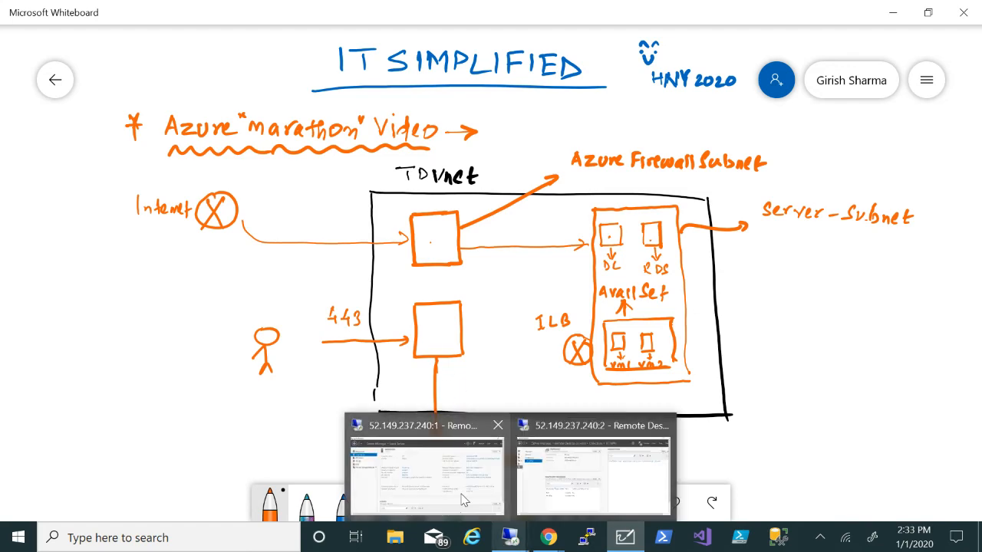
mouse_move(548, 537)
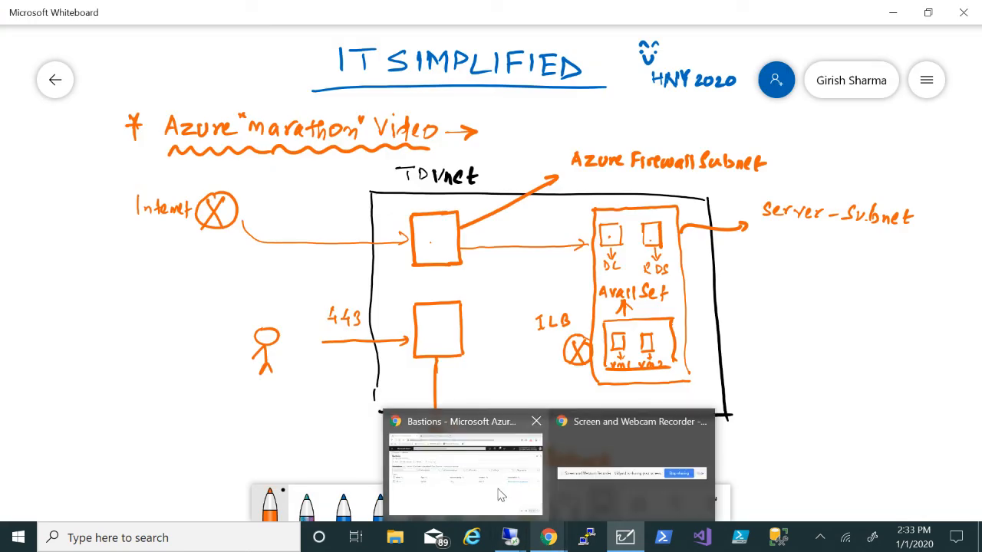
left_click(500, 495)
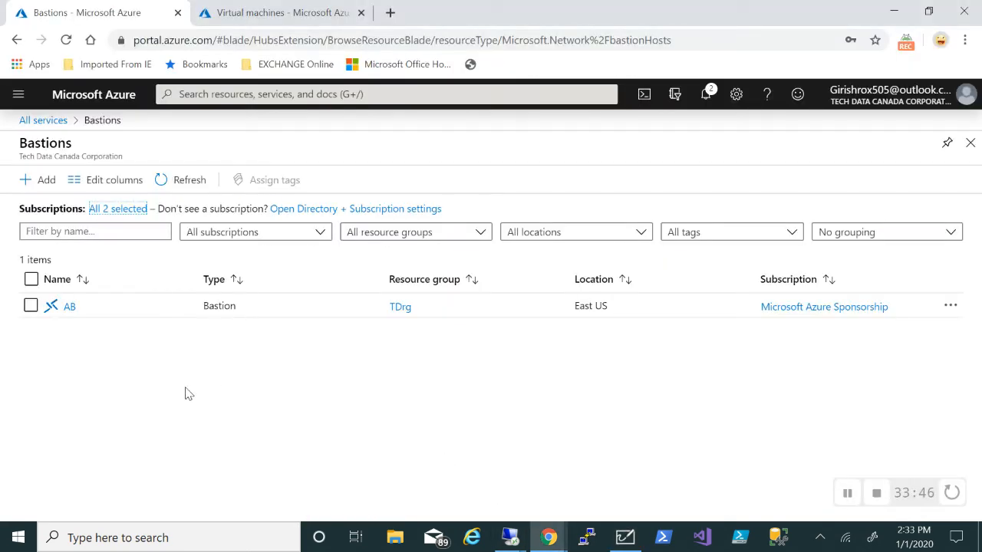
Connect to VM1 through Bastion using the administrator username and password
left_click(274, 17)
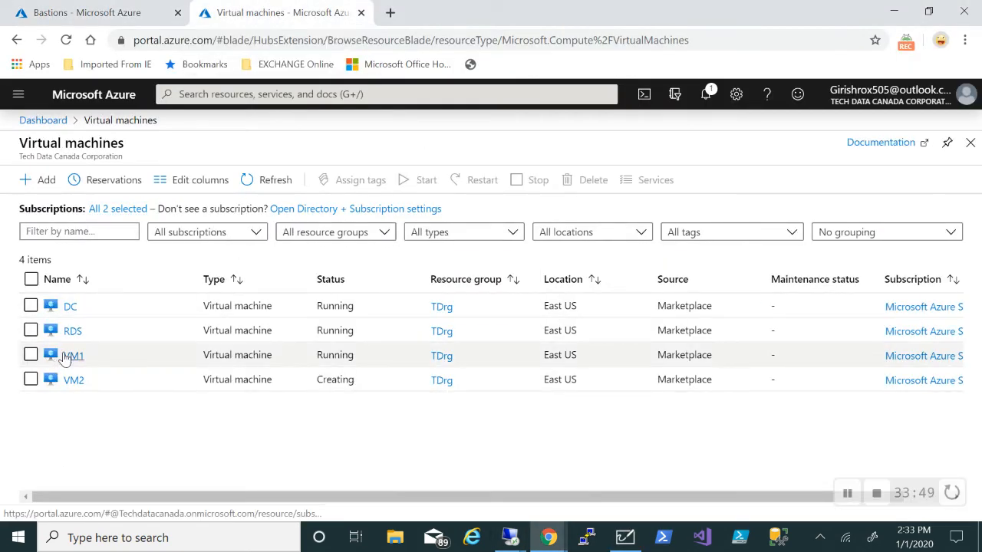
left_click(67, 360)
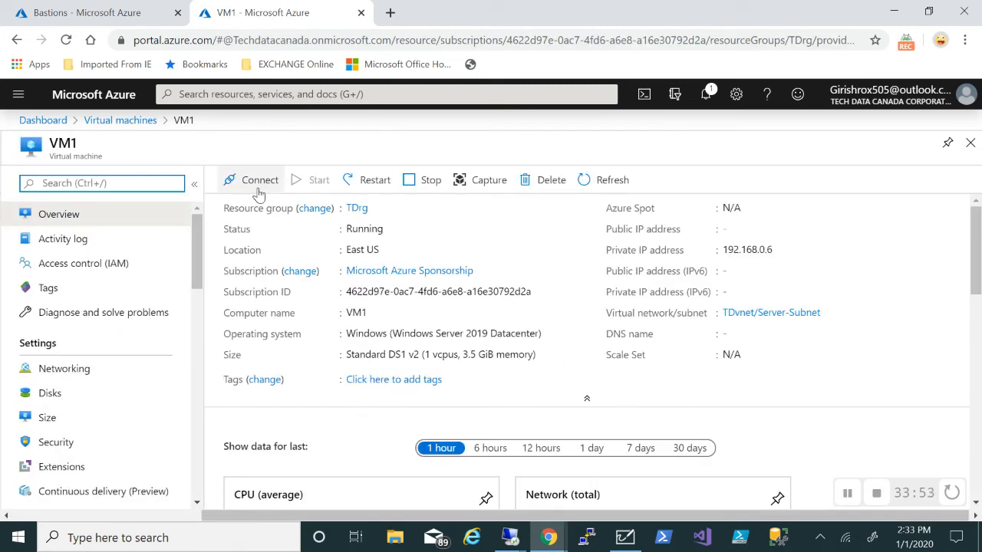
left_click(259, 192)
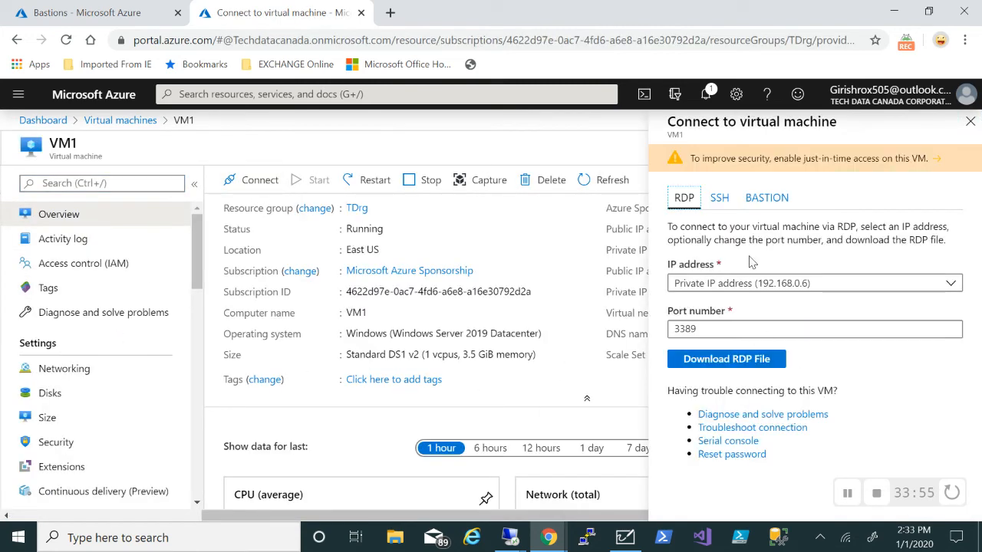
left_click(760, 200)
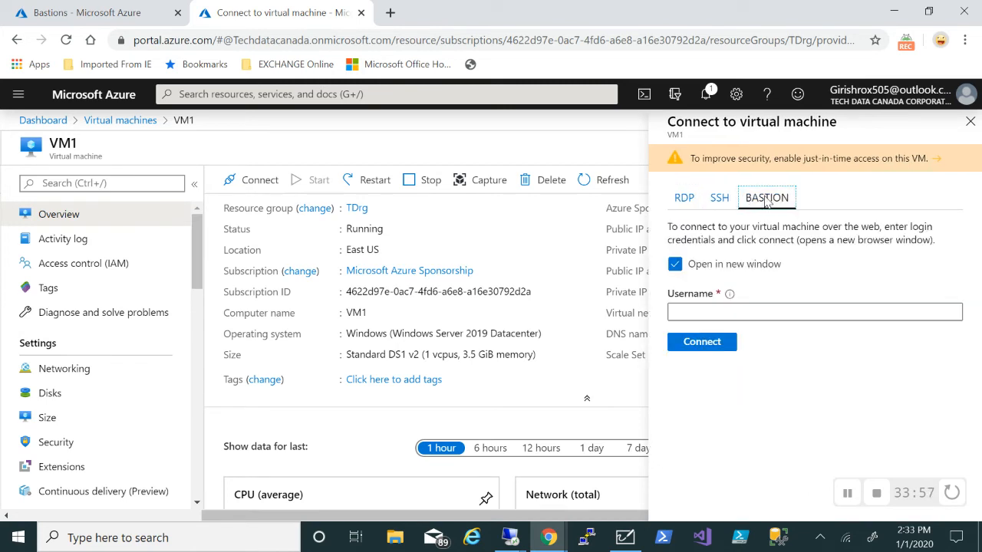
left_click(702, 307)
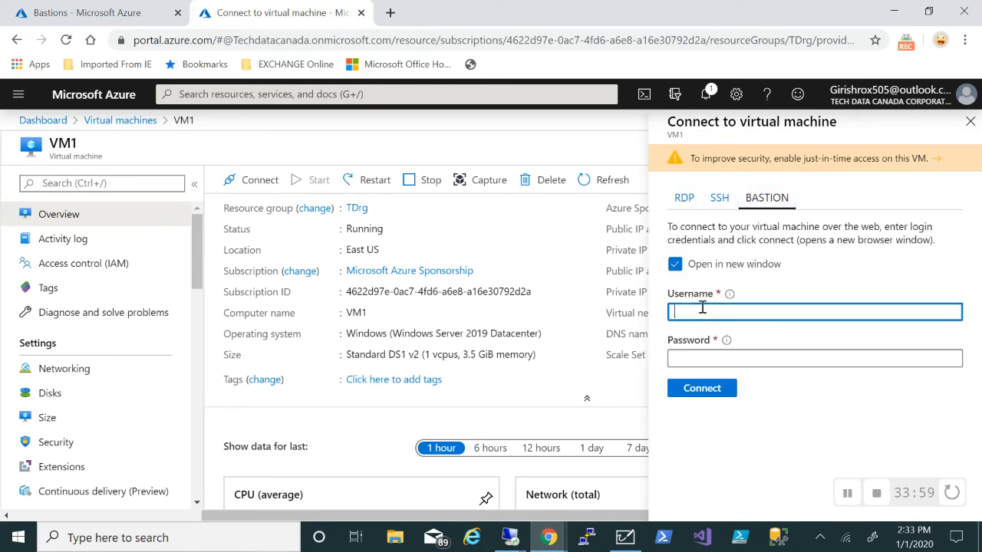
type("girish")
key("Tab")
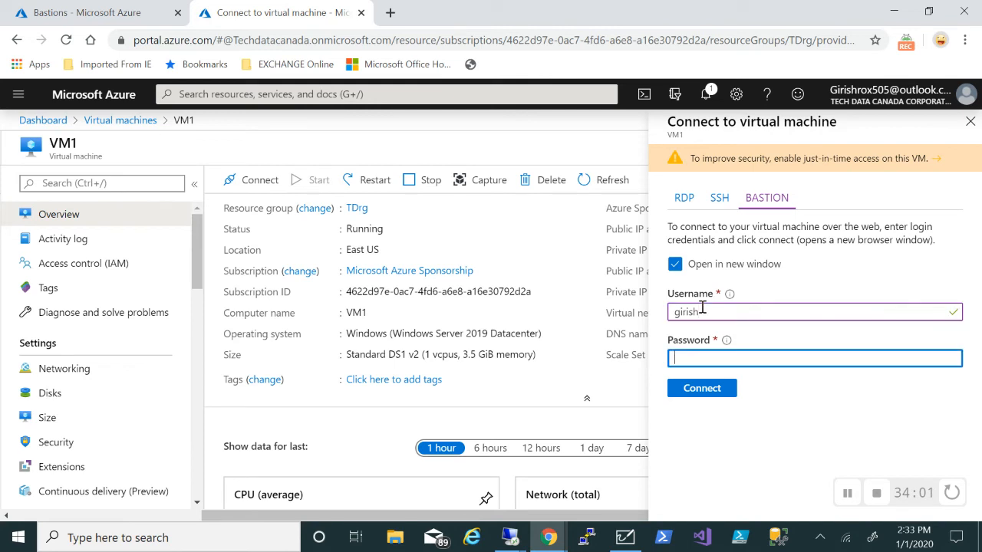
type("********")
key("Return")
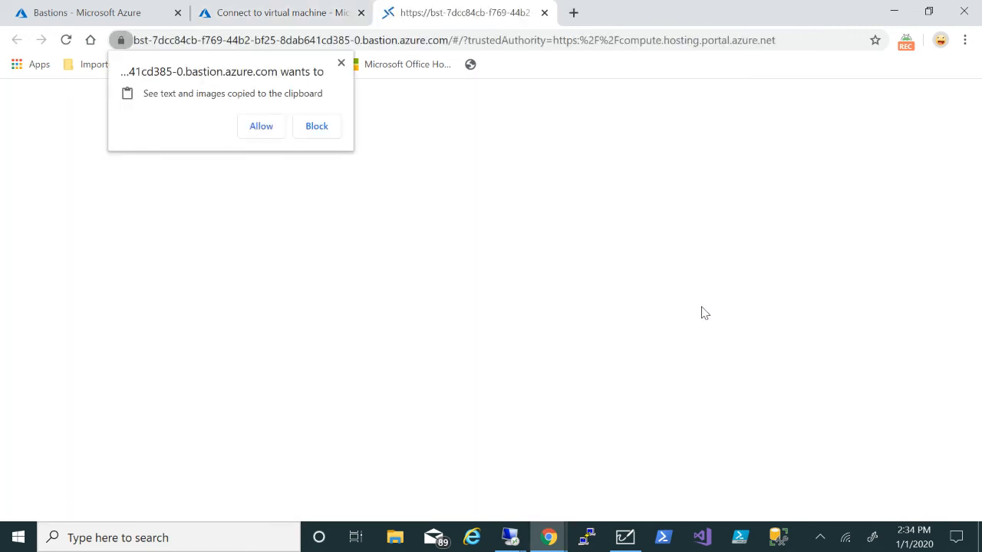
Allow clipboard access and accept network discovery in VM1's Bastion session
left_click(259, 128)
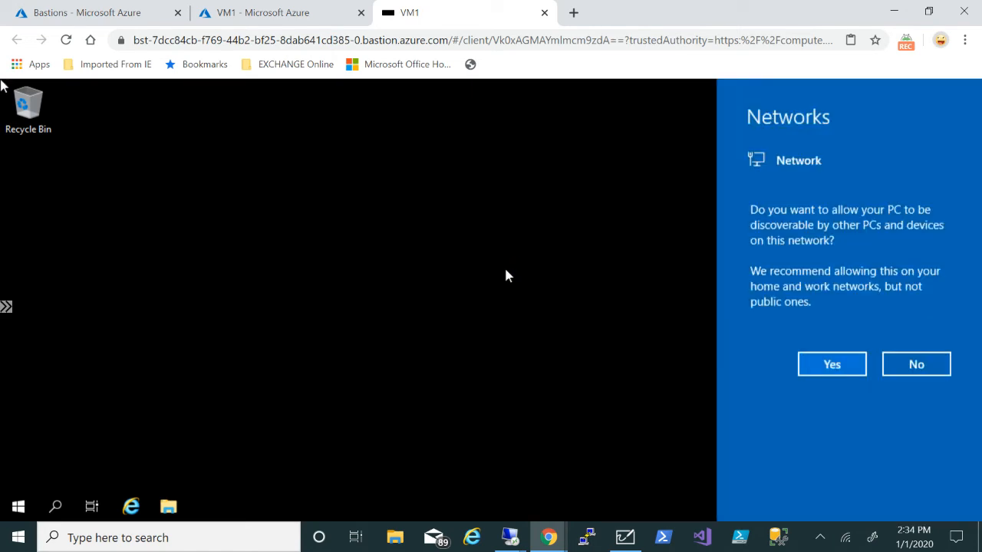
left_click(824, 369)
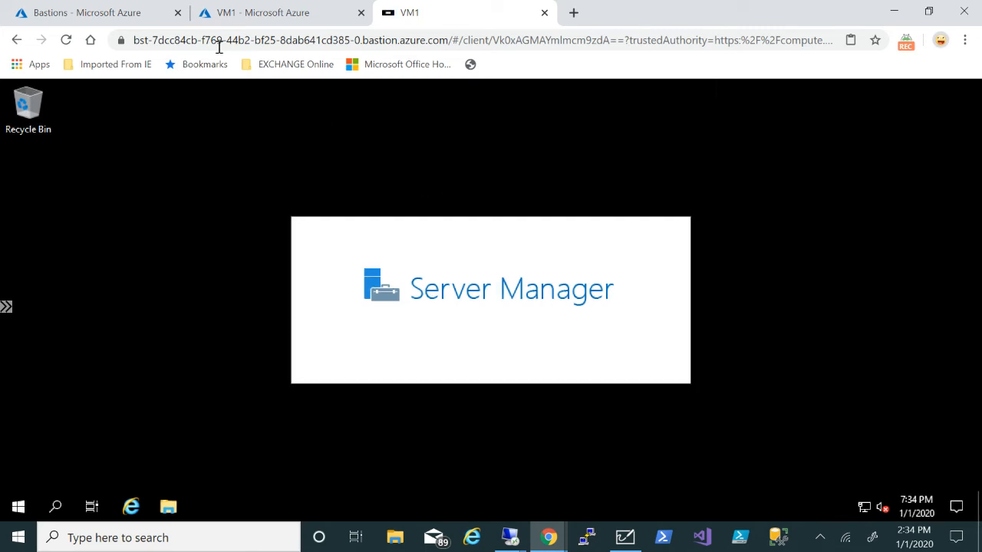
Go back to the virtual machine list, refresh the statuses, and open VM2
left_click(218, 16)
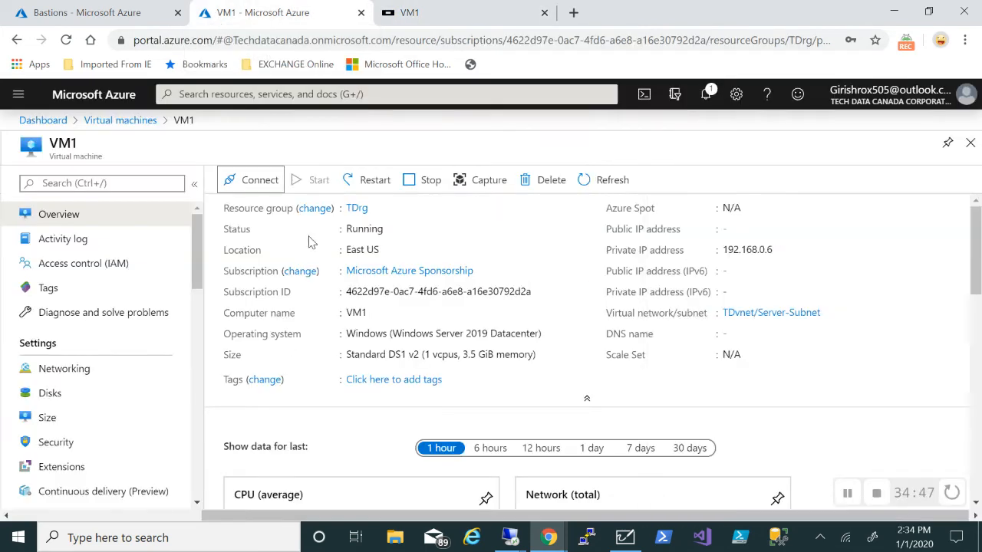
left_click(969, 145)
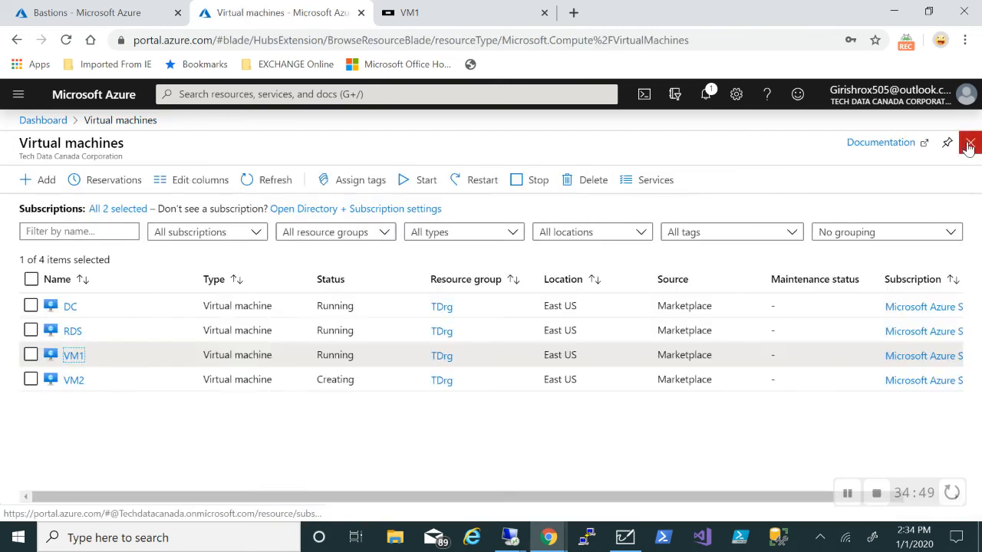
left_click(272, 192)
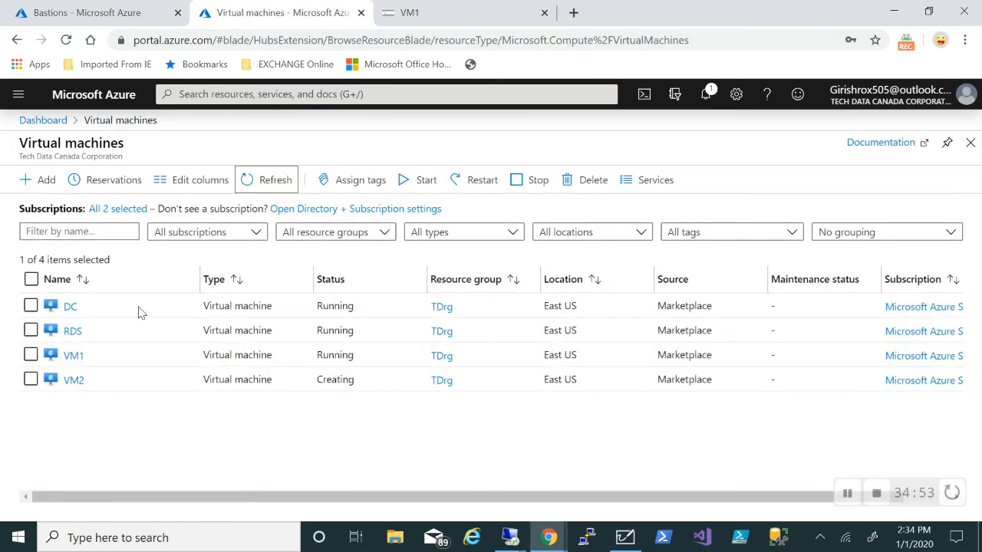
left_click(74, 384)
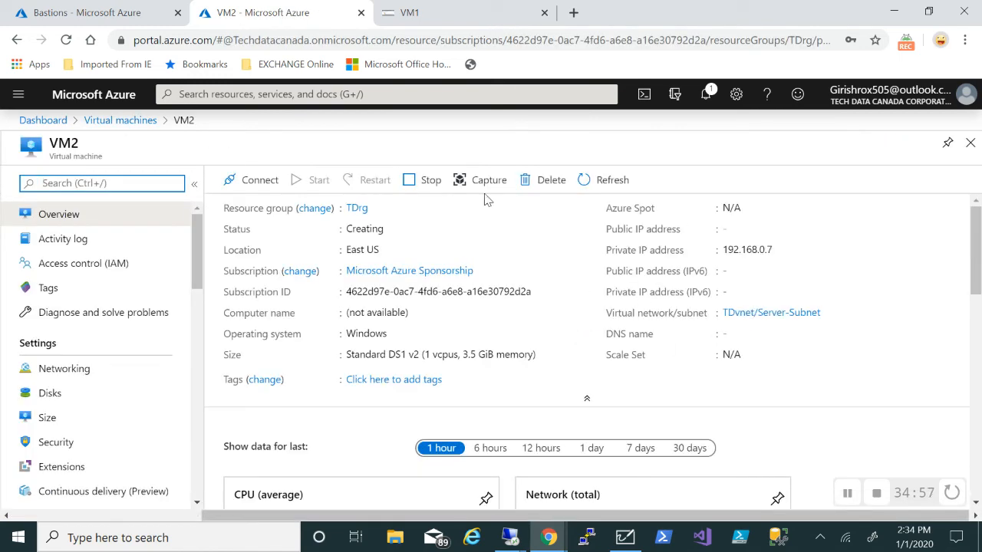
Connect to VM2 through Bastion with the admin username and password in a new window
left_click(241, 186)
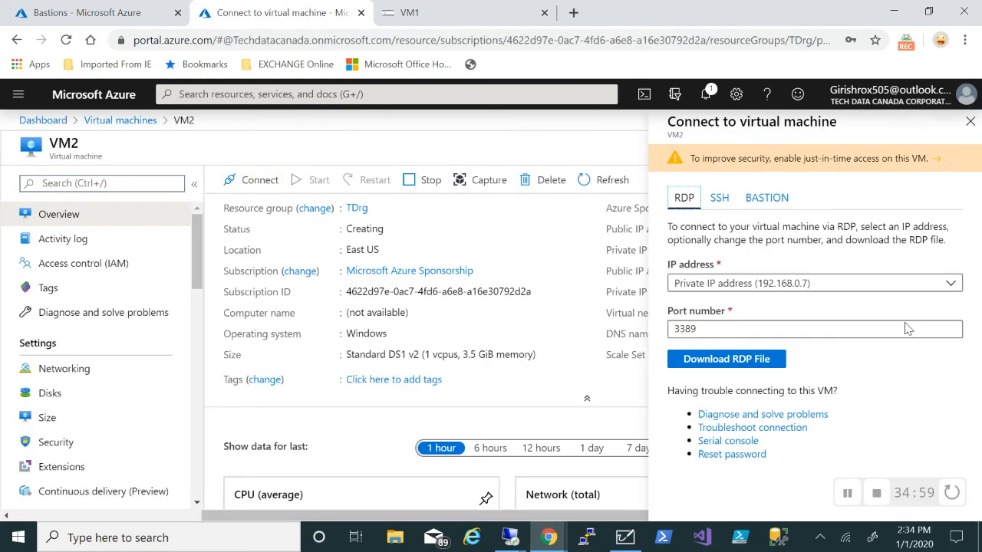
left_click(767, 199)
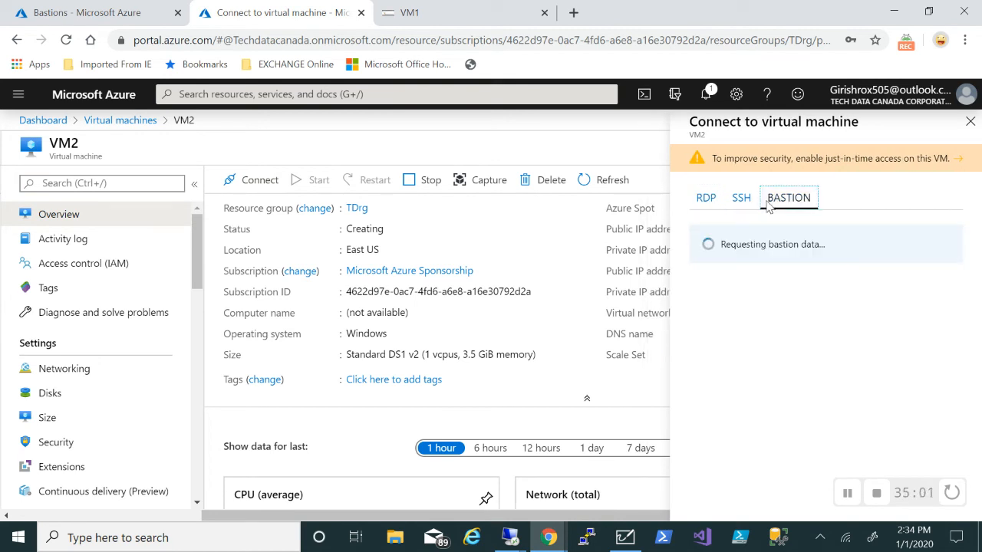
left_click(722, 310)
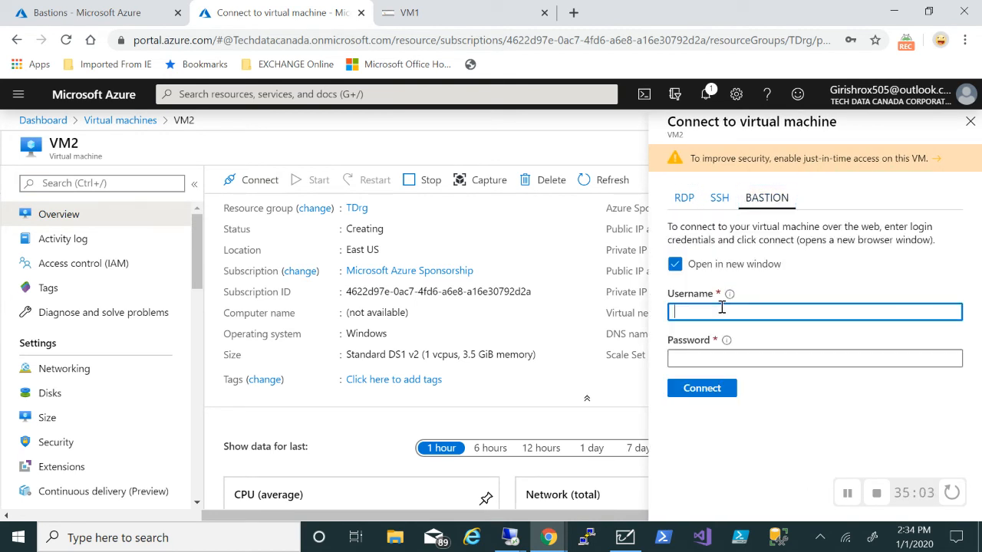
type("girish")
key("Tab")
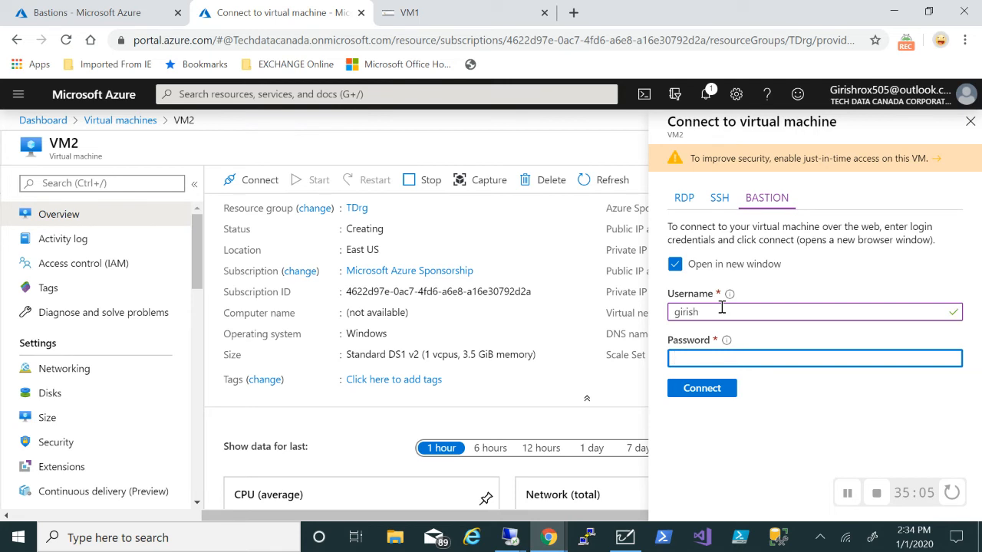
type("•••••••••")
left_click(695, 393)
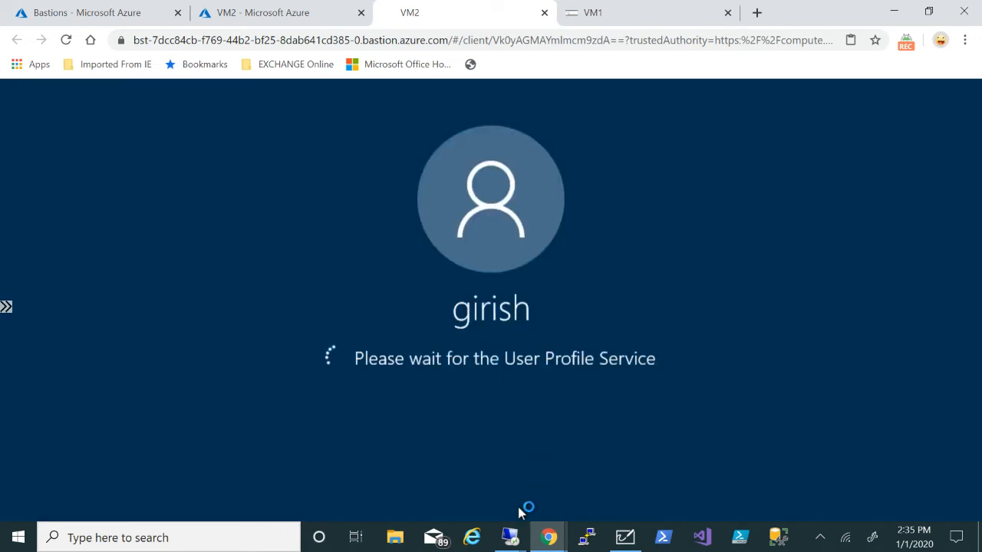
Bring the DC server window forward and look at All Servers and Local Server in Server Manager
mouse_move(510, 537)
left_click(395, 467)
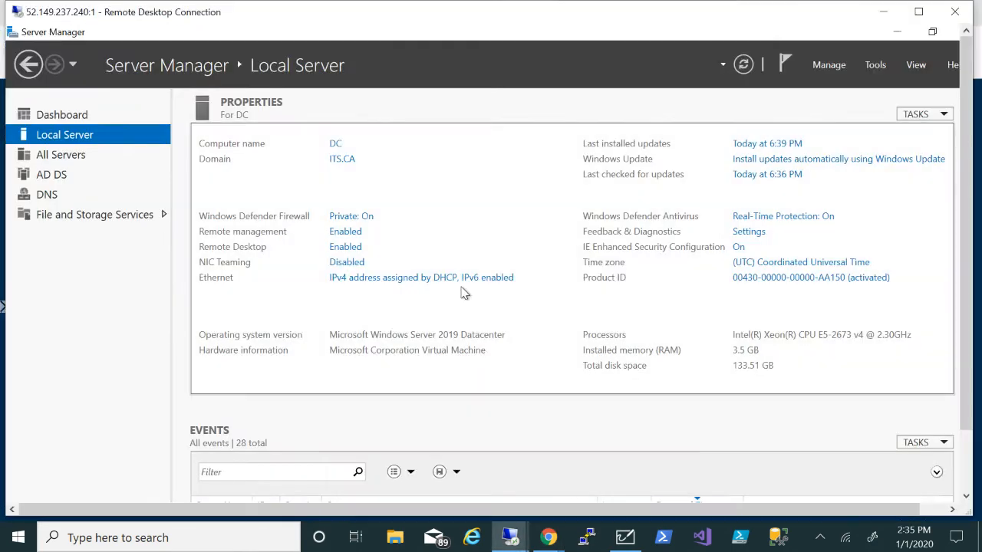
left_click(75, 160)
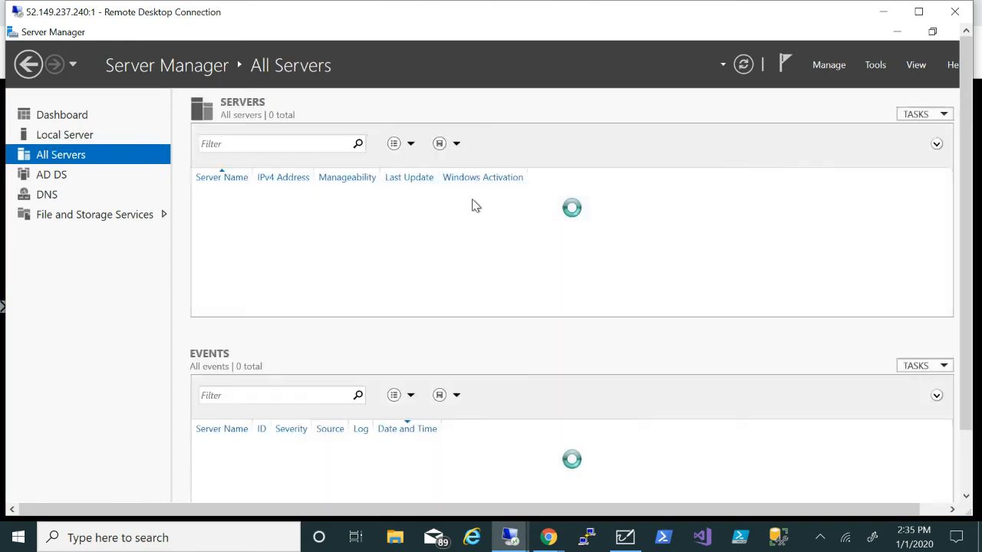
left_click(114, 135)
left_click(104, 123)
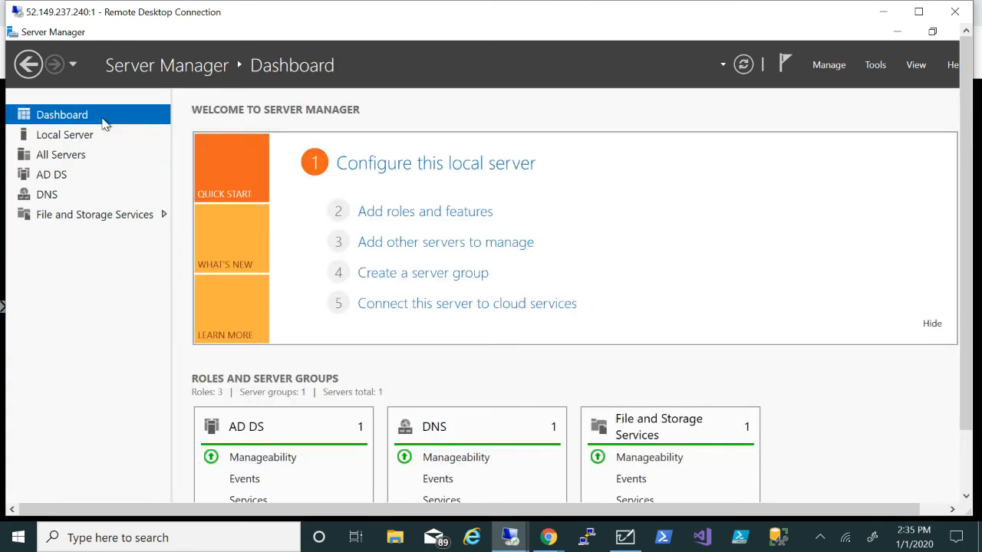
Run Add Roles and Features on DC.ITS.CA with defaults and select Web Server (IIS) with its features
left_click(471, 213)
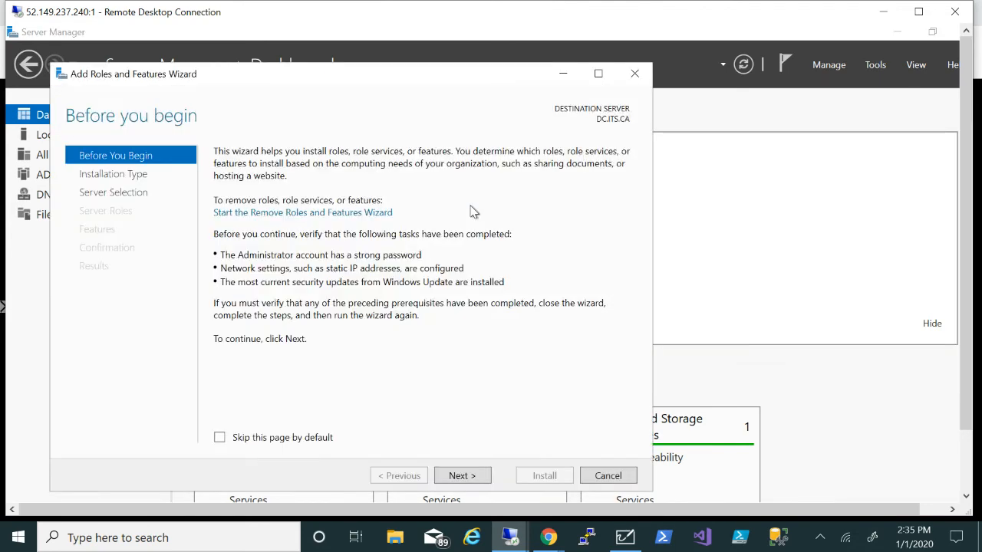
left_click(451, 480)
left_click(450, 479)
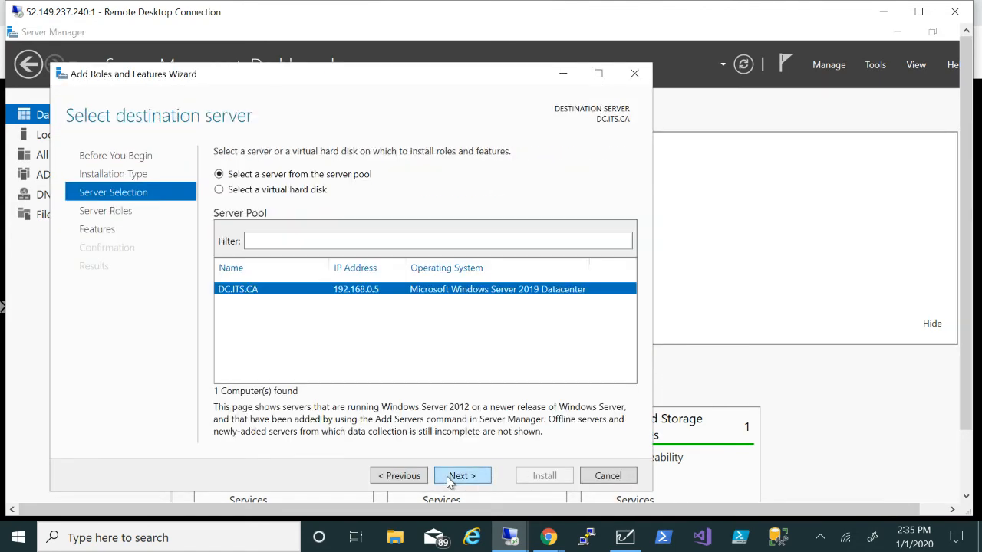
left_click(453, 477)
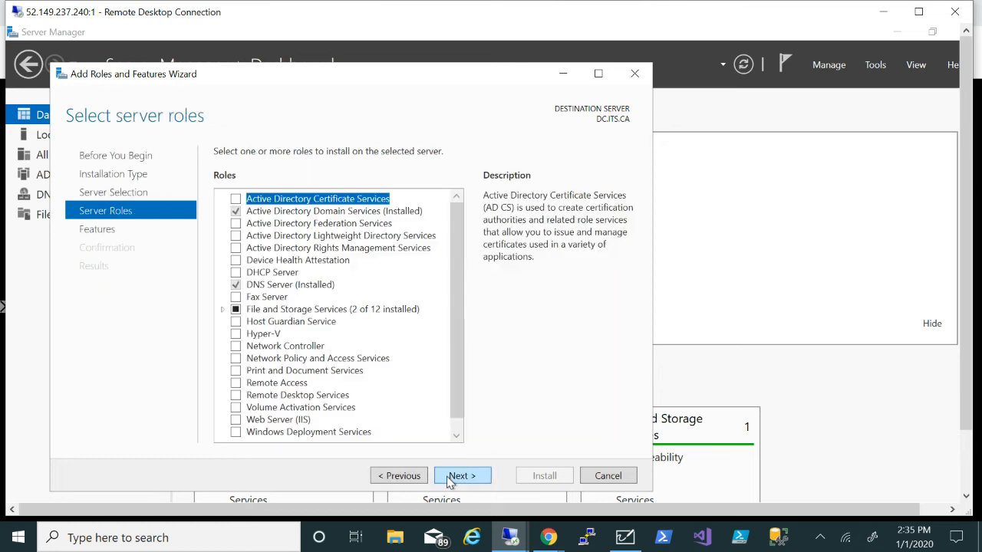
left_click(236, 421)
left_click(406, 408)
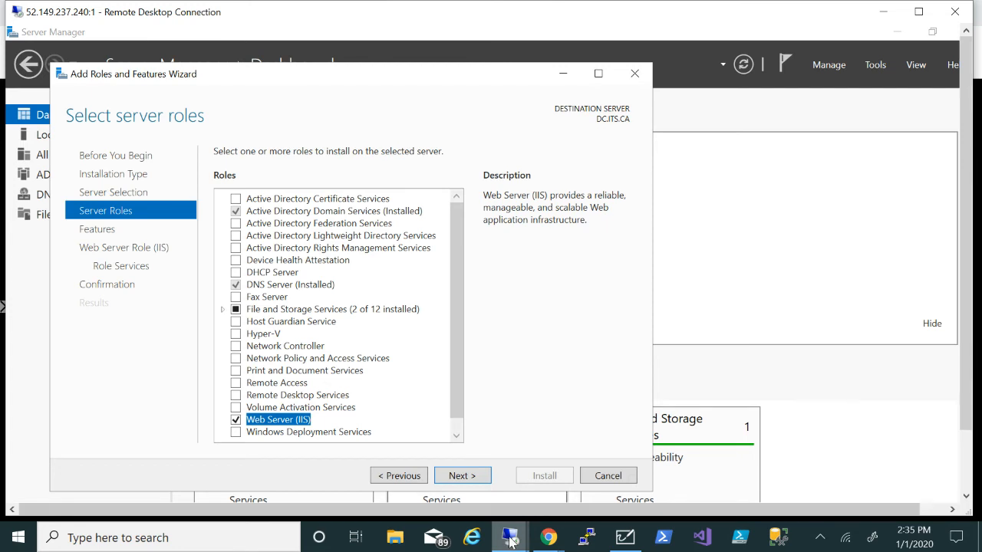
mouse_move(512, 540)
mouse_move(548, 537)
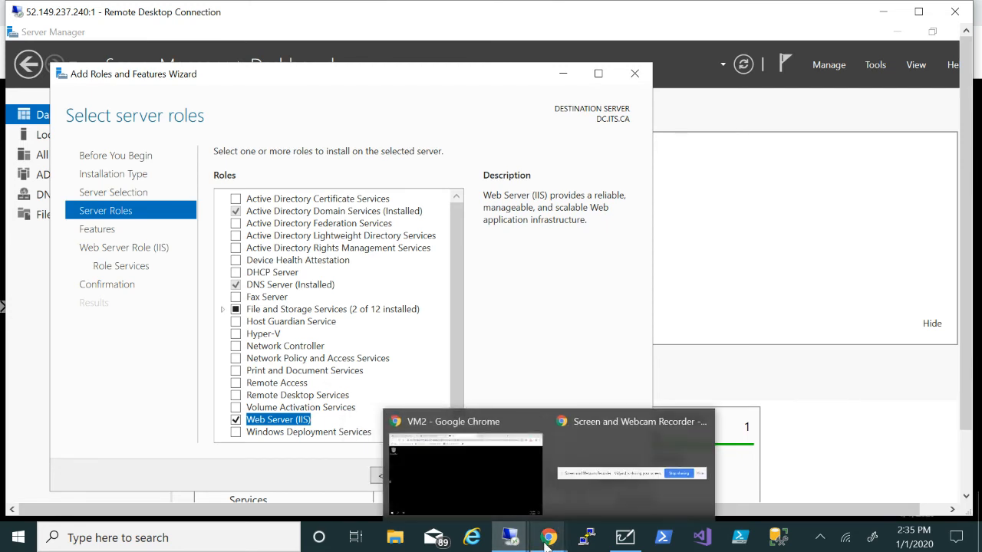
left_click(511, 473)
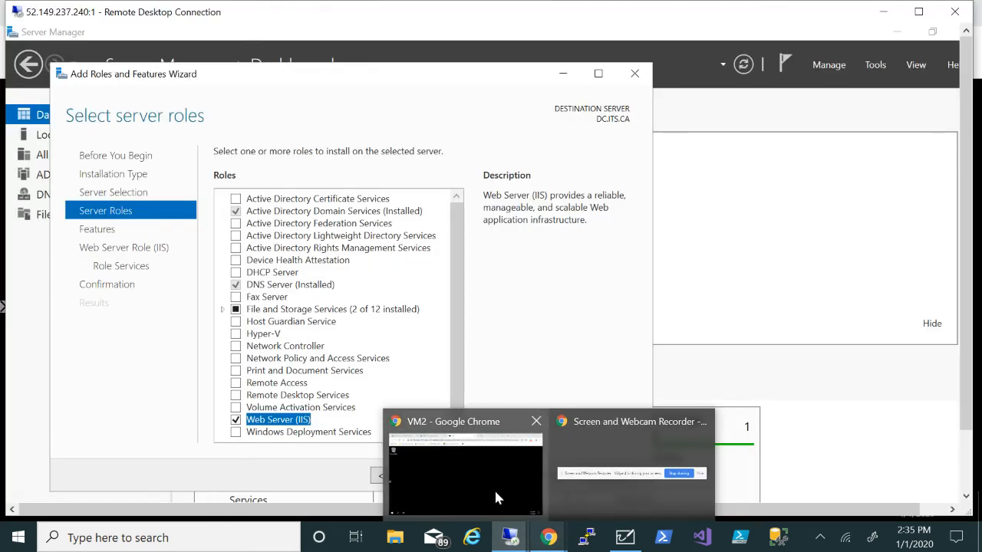
Check the VM1 and Azure Bastions tabs, then return to VM2's Server Manager dashboard
left_click(494, 489)
mouse_move(549, 537)
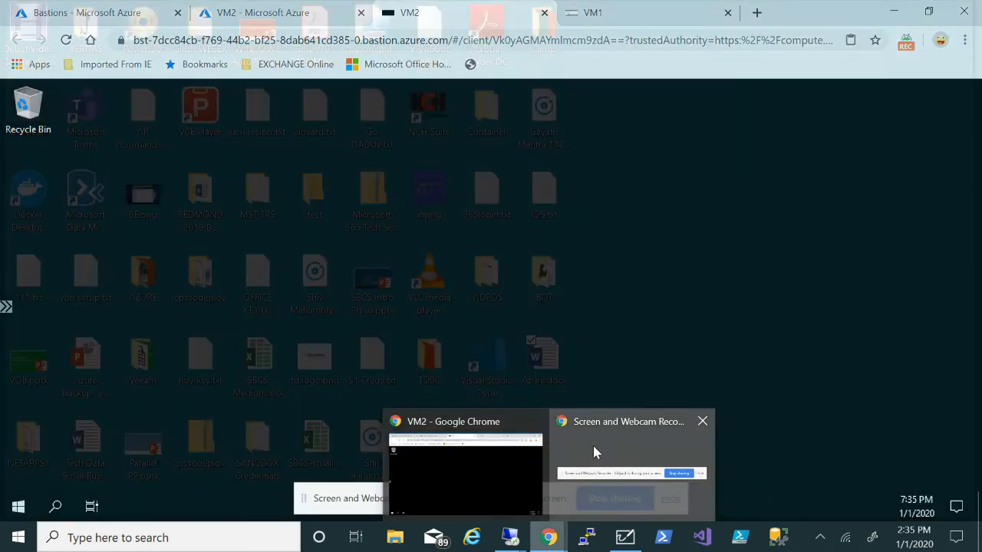
left_click(593, 452)
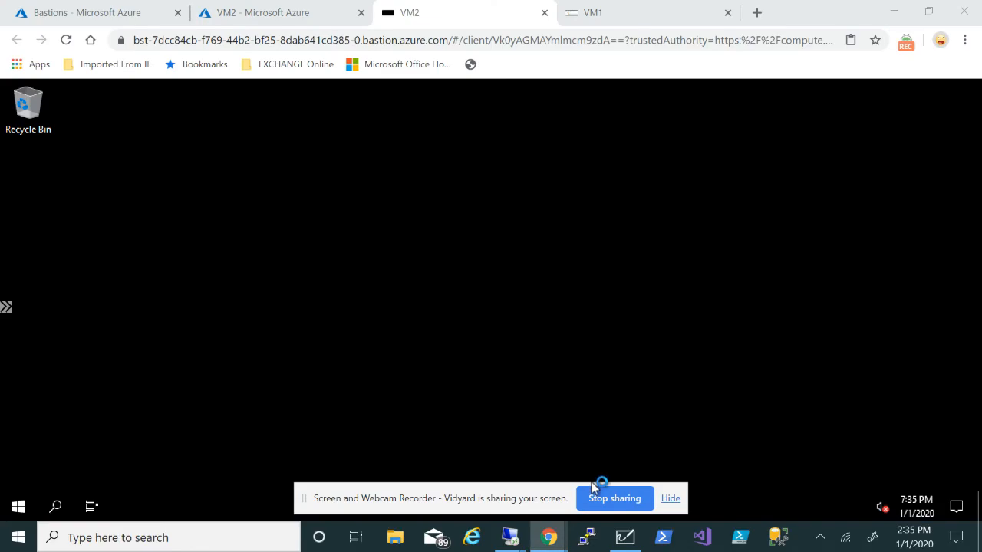
left_click(136, 20)
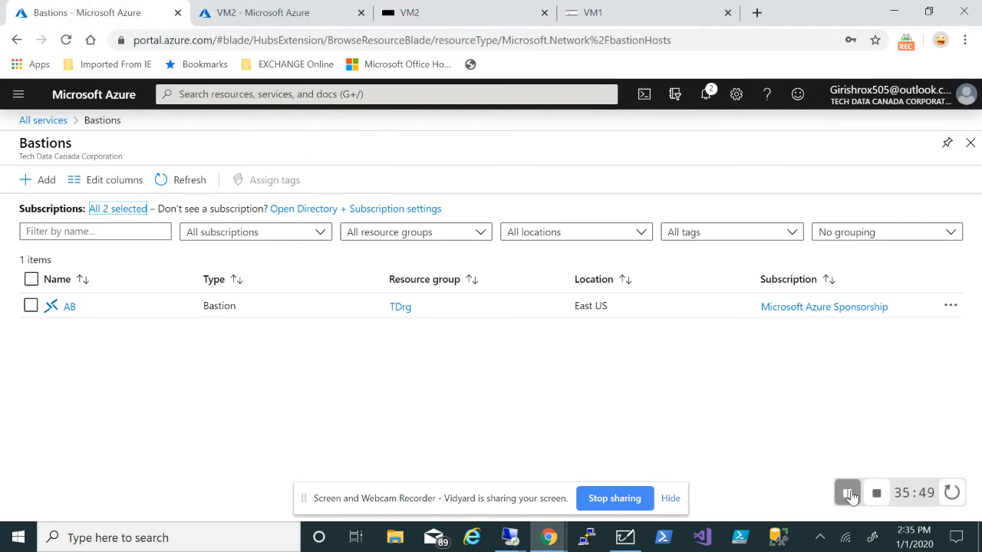
left_click(847, 493)
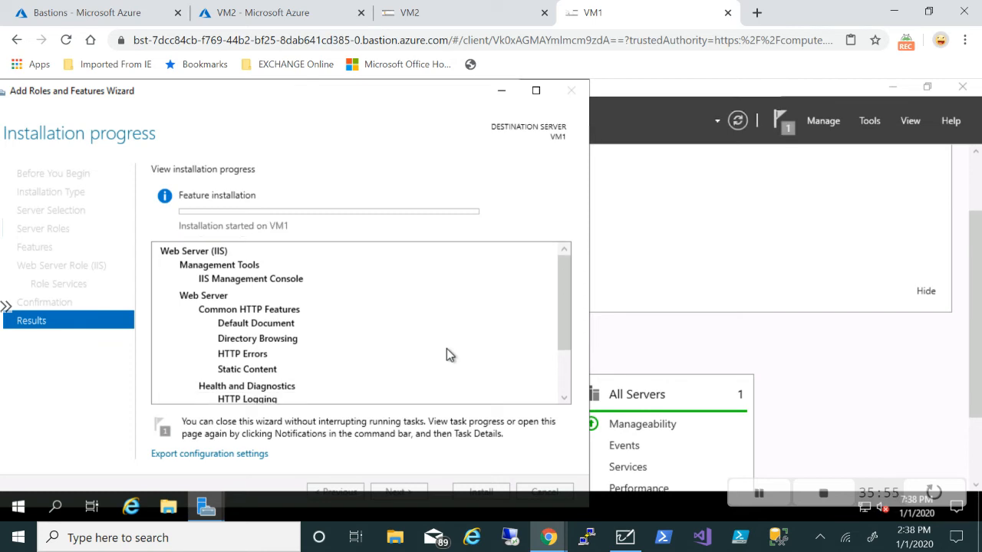
left_click(439, 16)
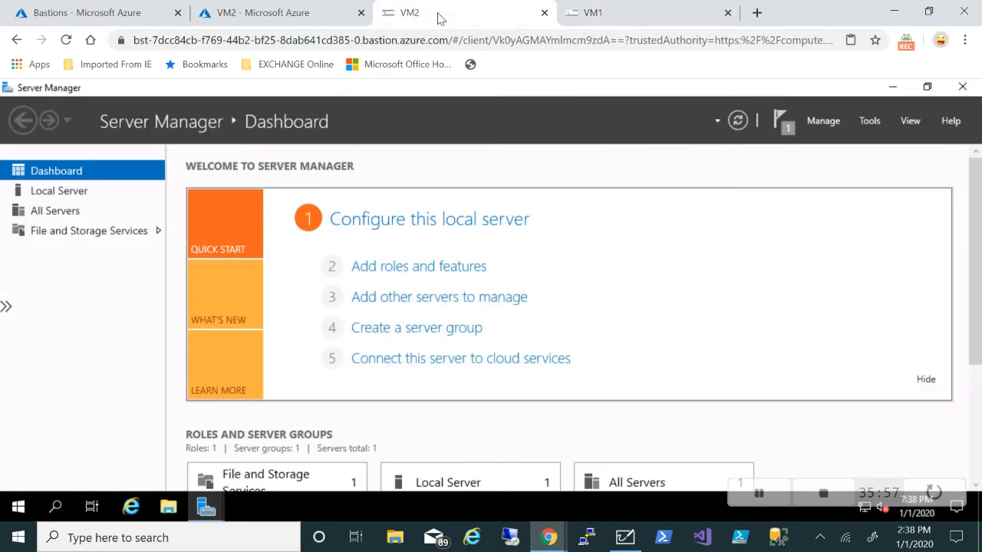
Check the feature installation progress, then go to Load balancers and start a new one
left_click(789, 134)
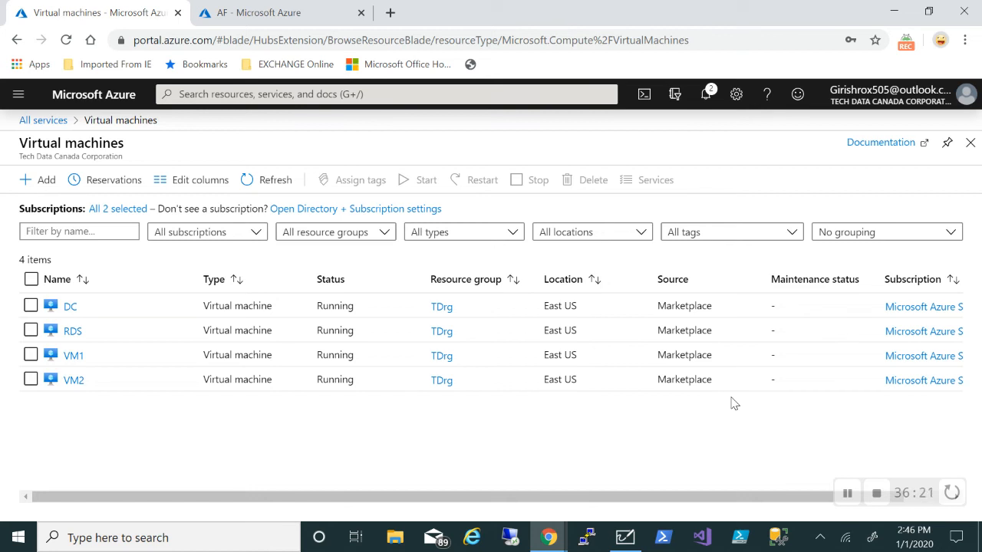
left_click(19, 95)
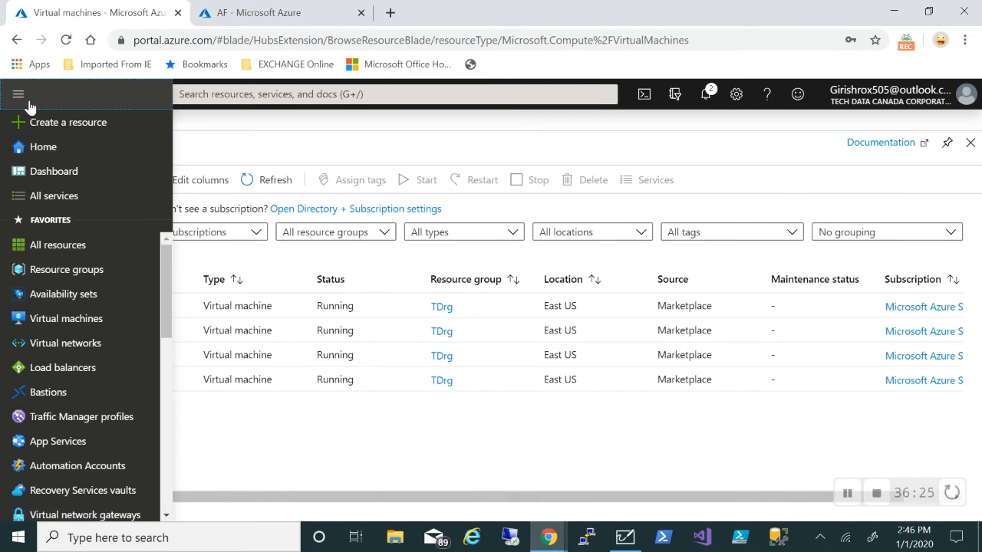
left_click(90, 369)
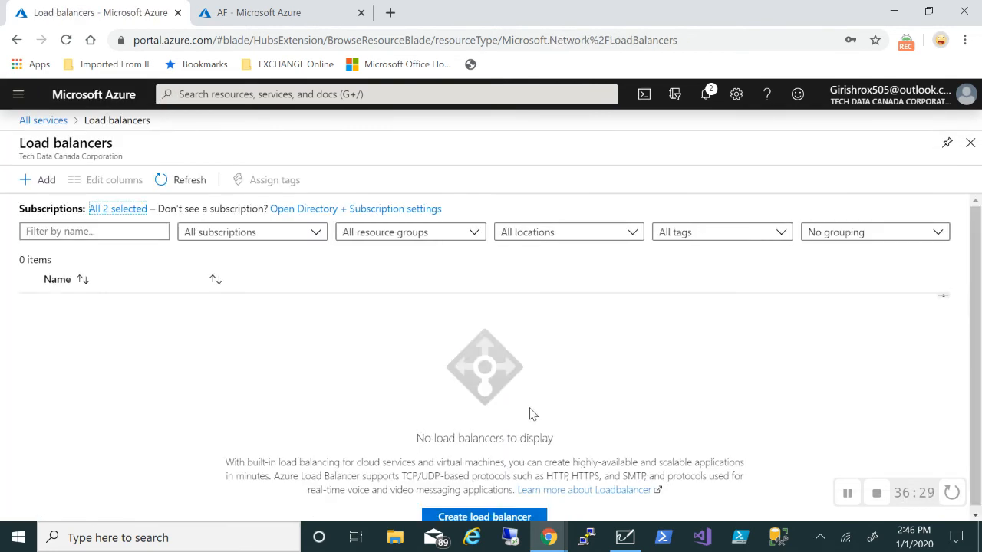
left_click(51, 181)
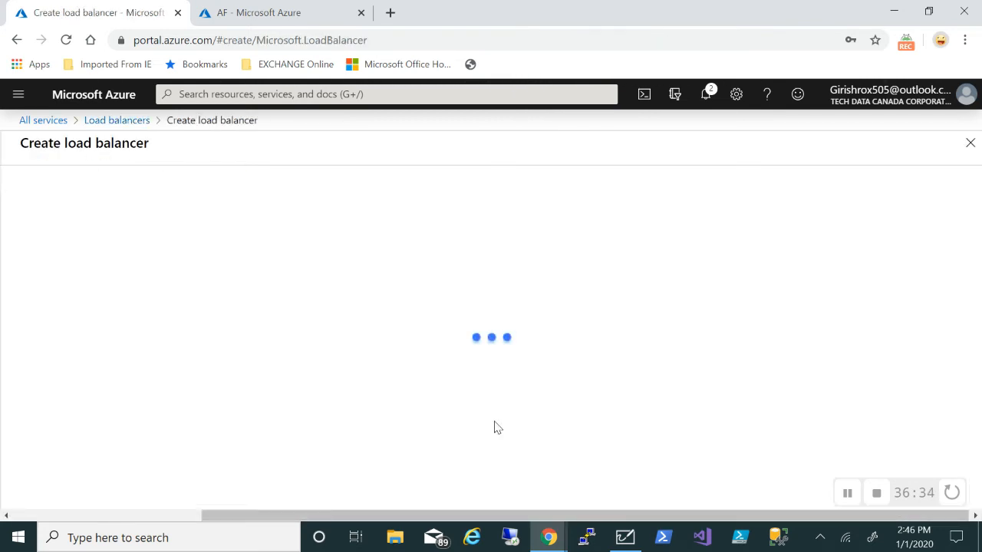
Set resource group TDrg, name ilb, and region (US) East US for the load balancer
scroll(566, 376, "down", 2)
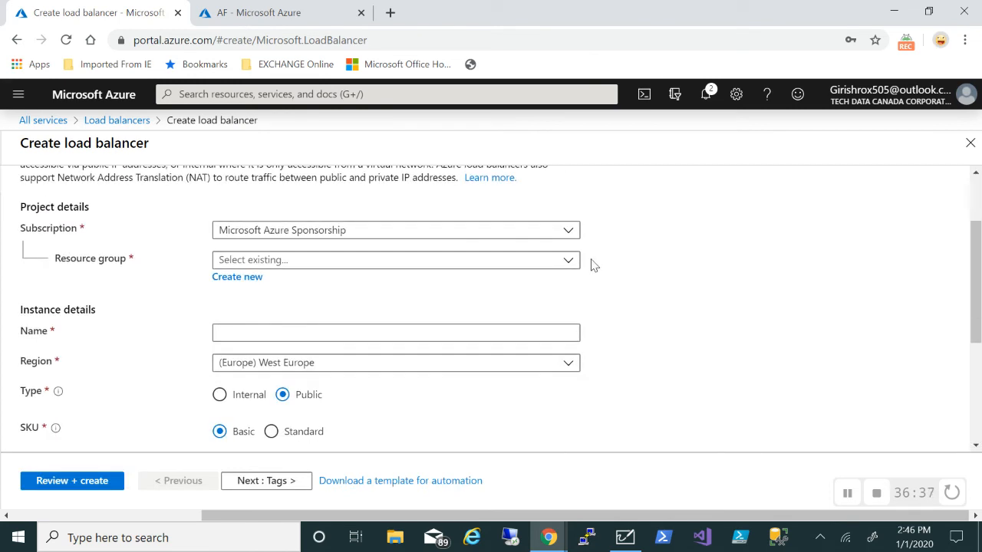
left_click(559, 258)
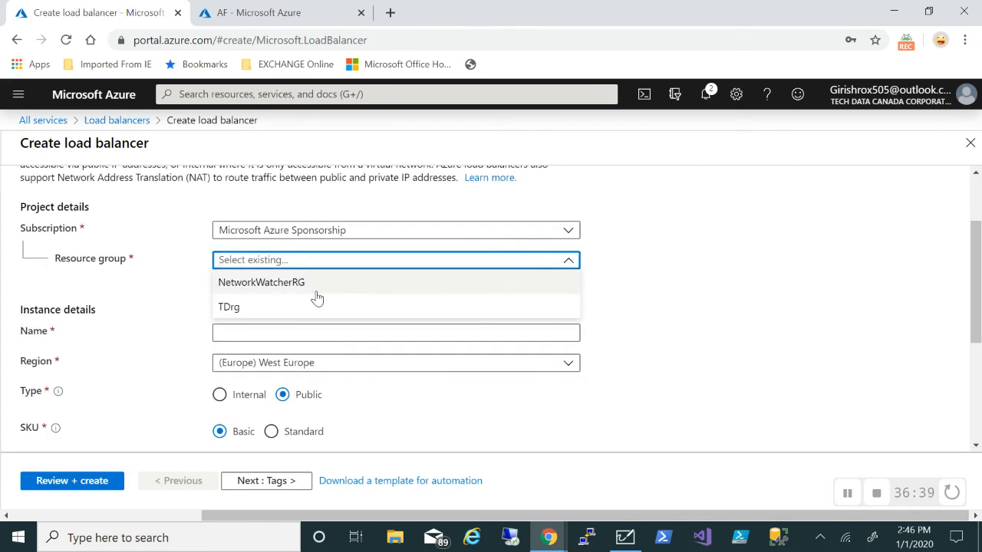
type("TDrg")
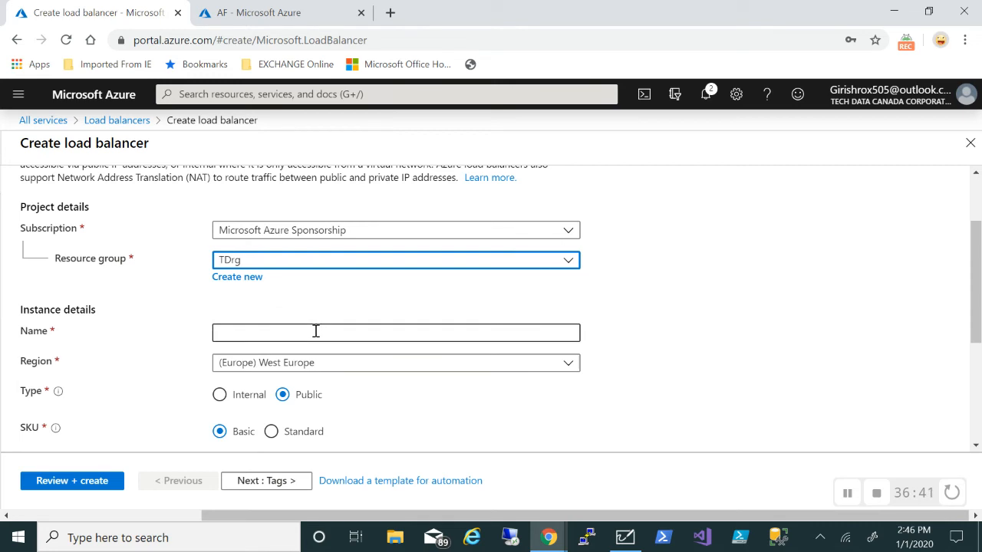
left_click(316, 332)
type("i")
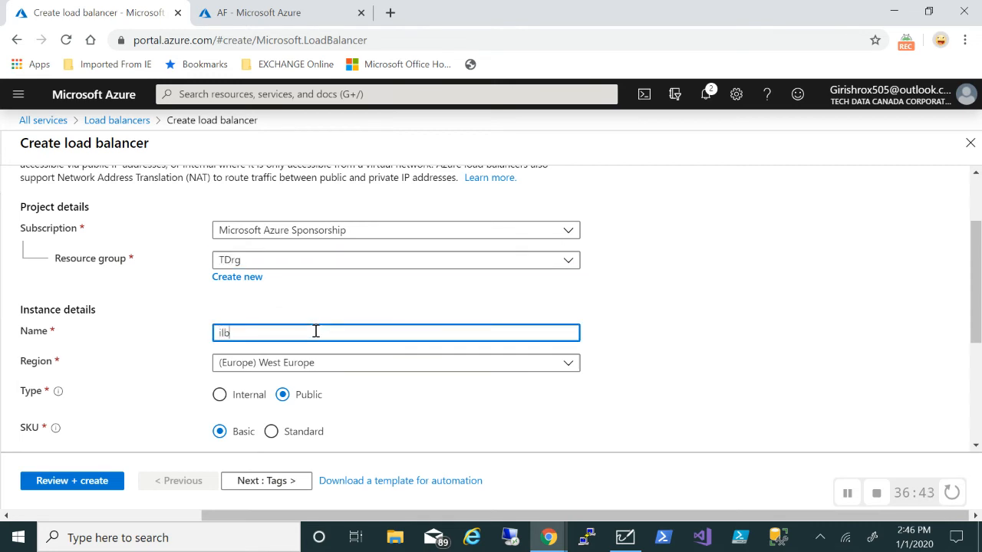
type("lb")
left_click(390, 362)
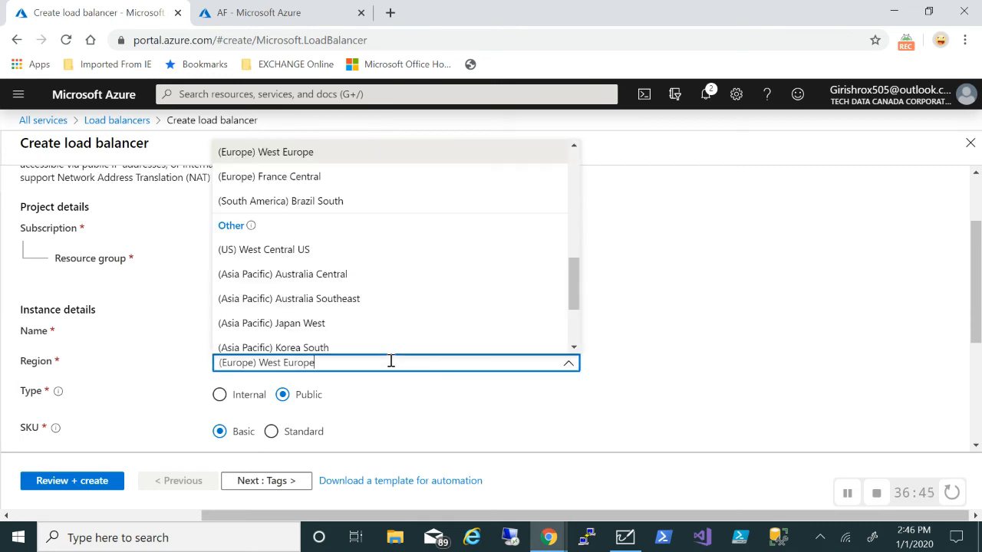
scroll(350, 293, "up", 6)
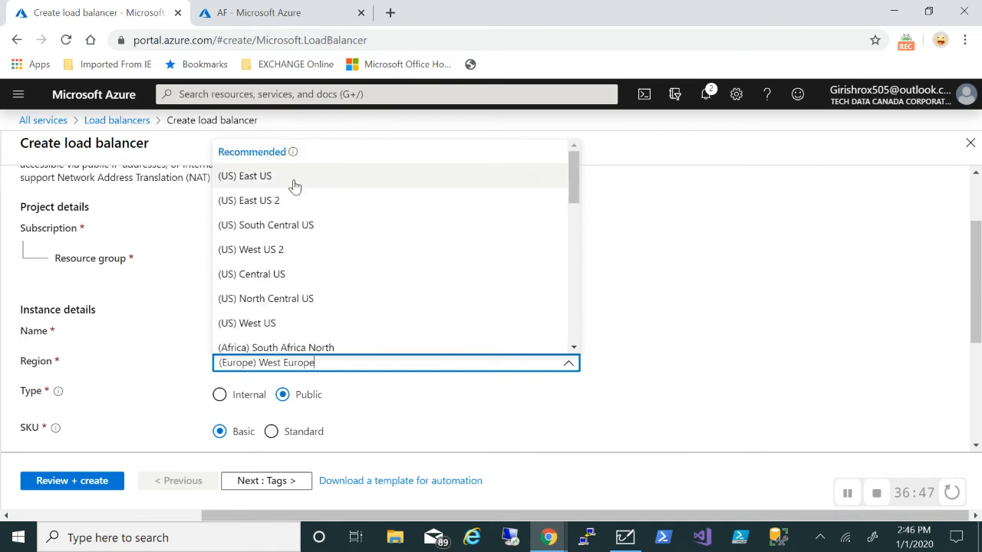
left_click(294, 182)
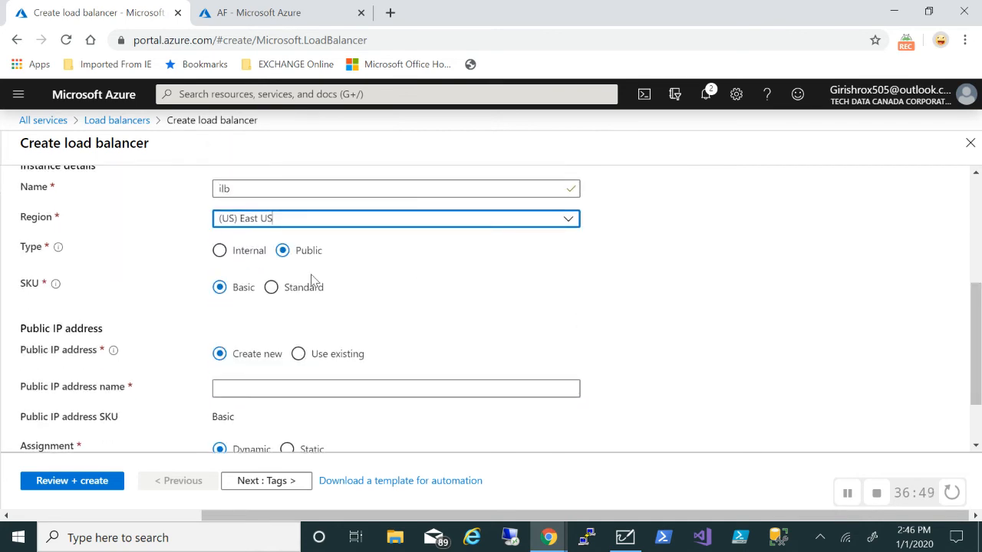
Make it internal on TDvnet with static private IP 192.168.0.10 and go to review
left_click(219, 251)
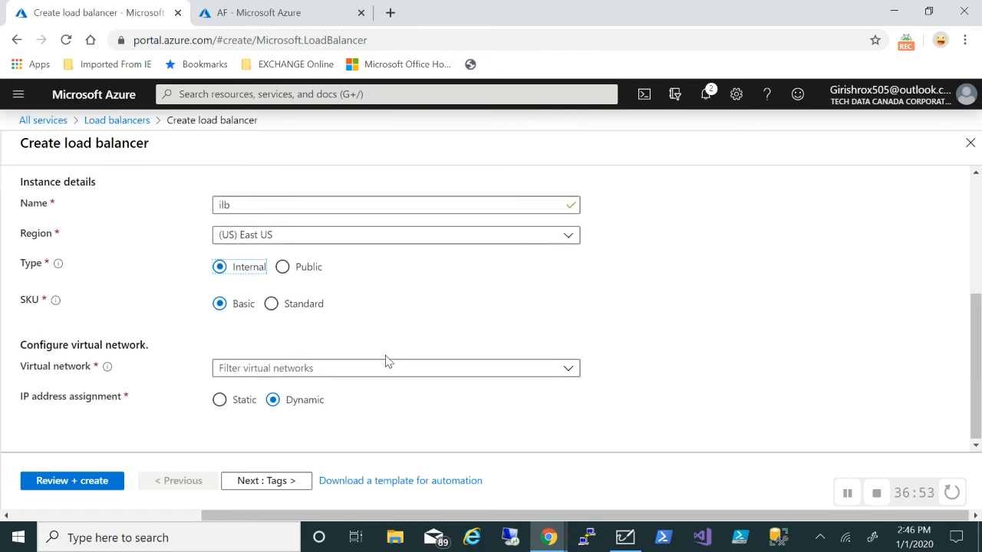
left_click(417, 367)
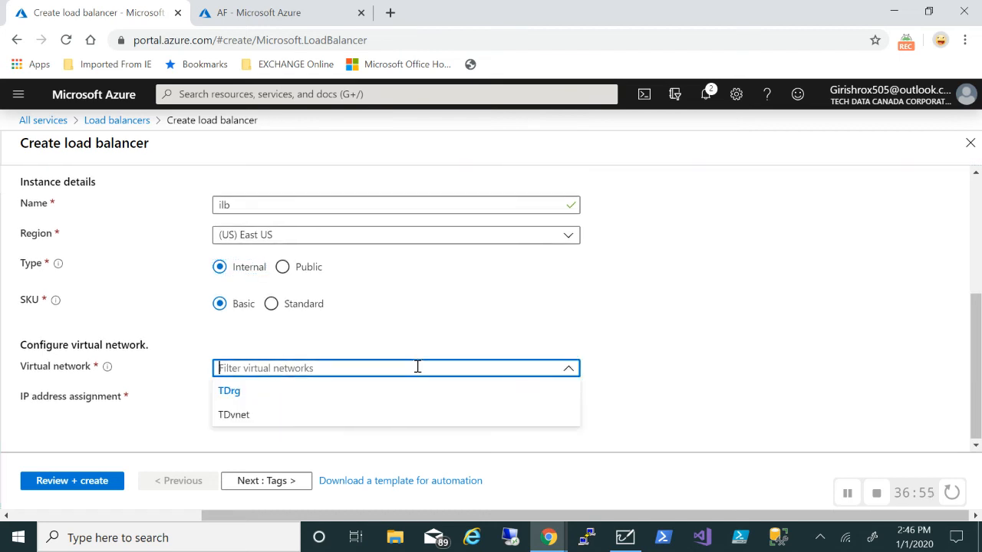
left_click(229, 412)
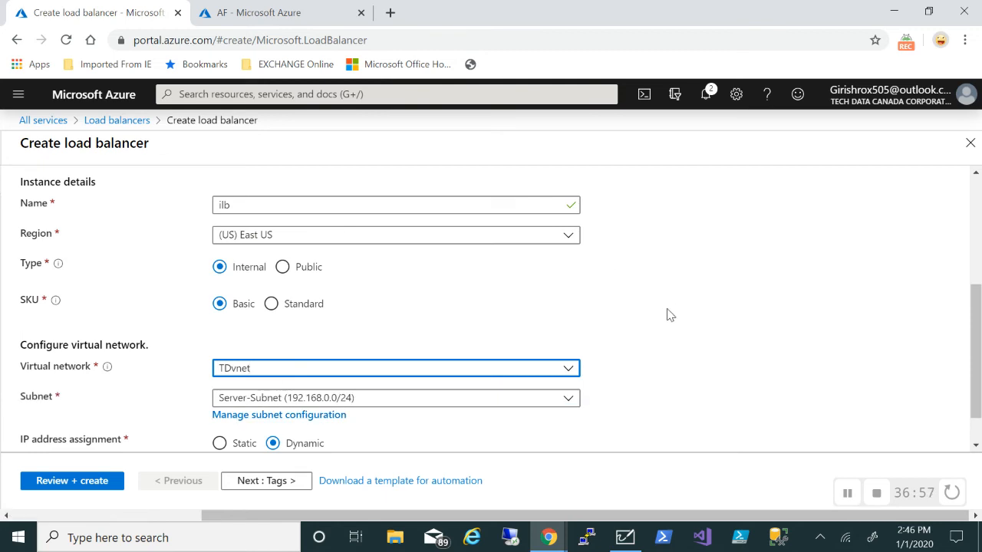
scroll(668, 313, "down", 1)
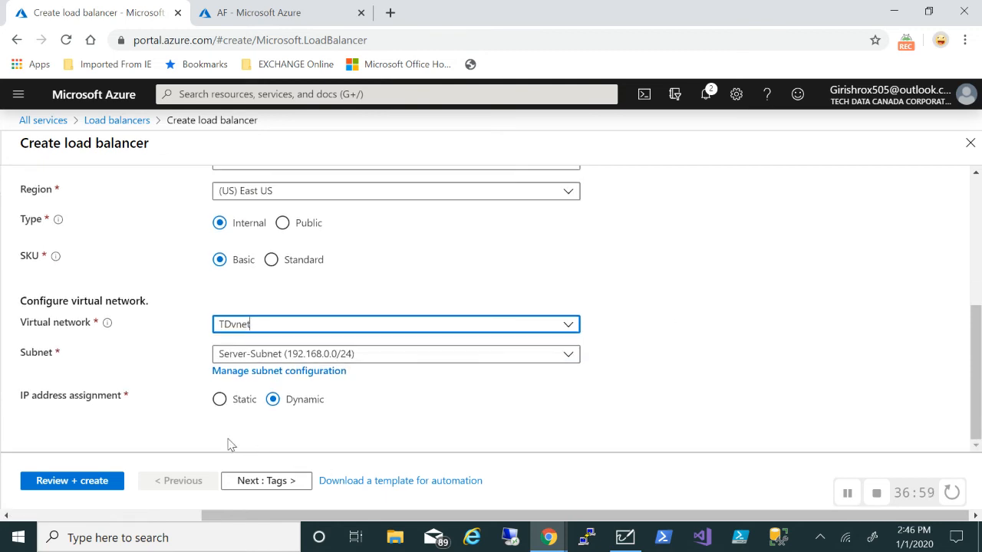
left_click(220, 401)
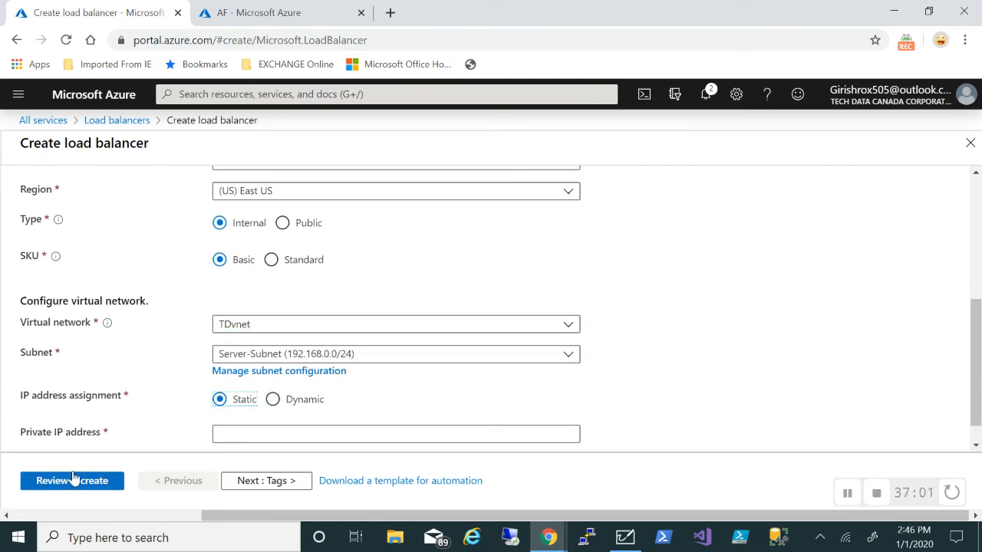
scroll(407, 377, "down", 1)
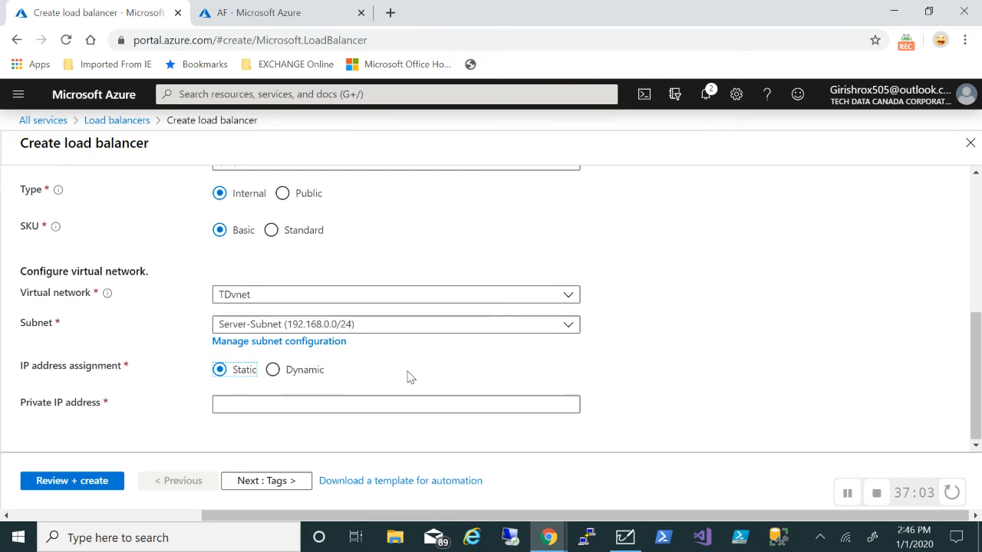
left_click(555, 403)
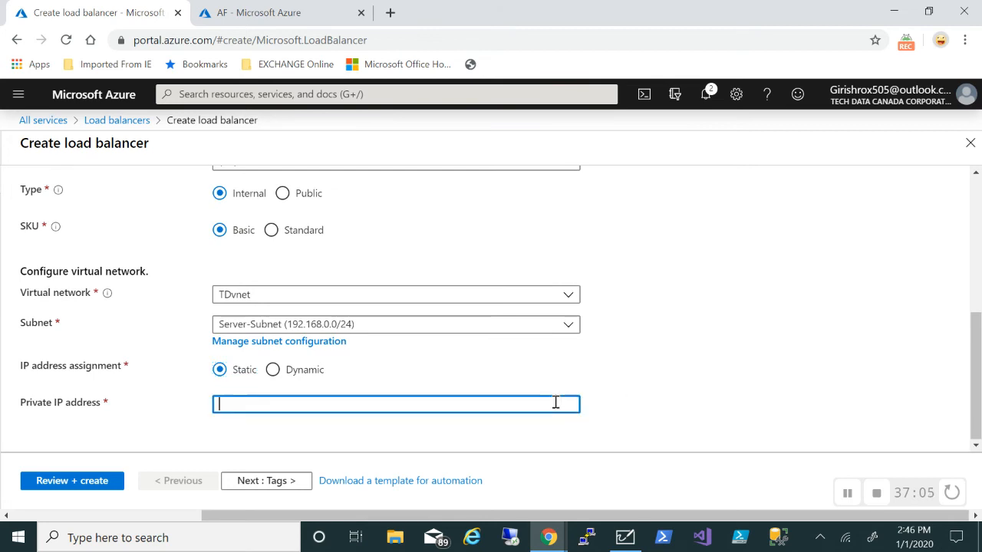
type("192.16")
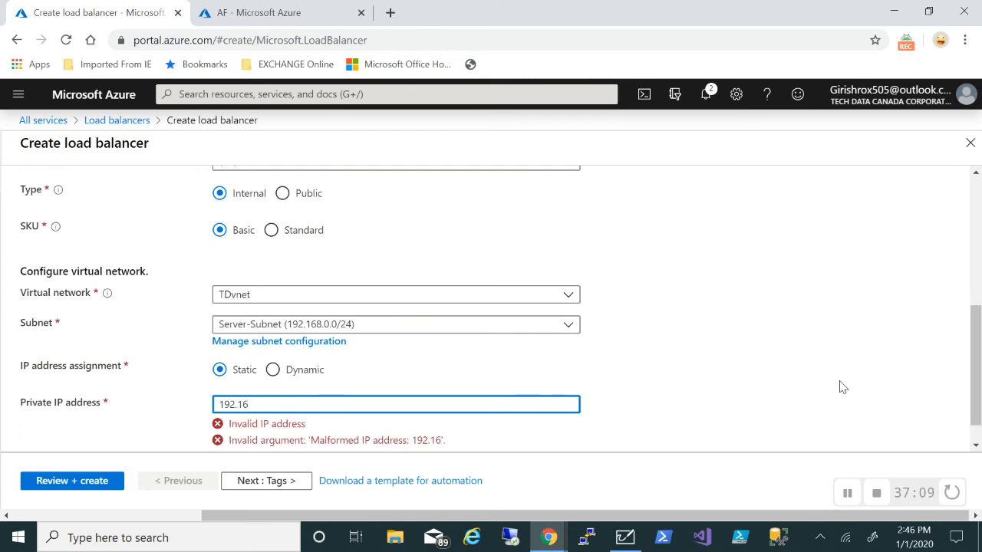
type("8.0.1")
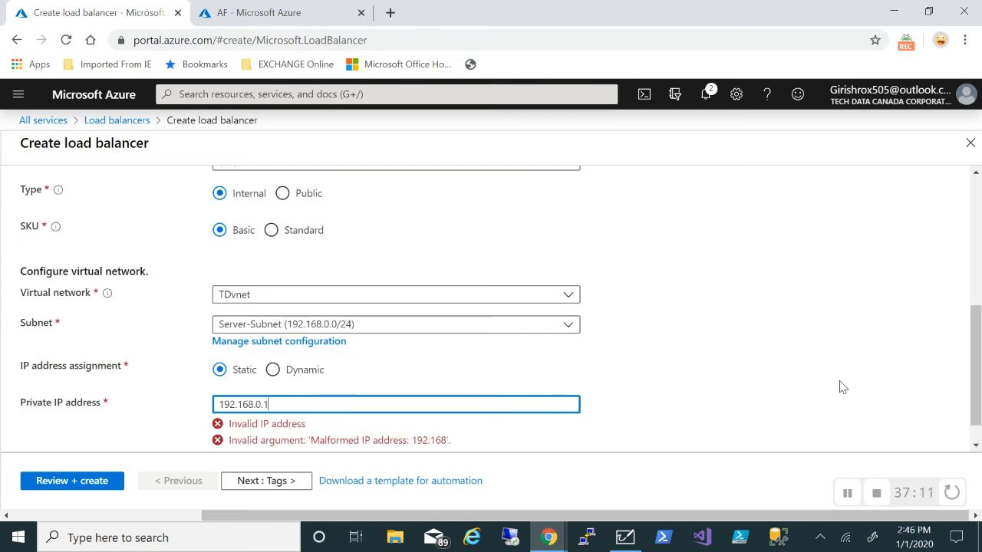
type("0")
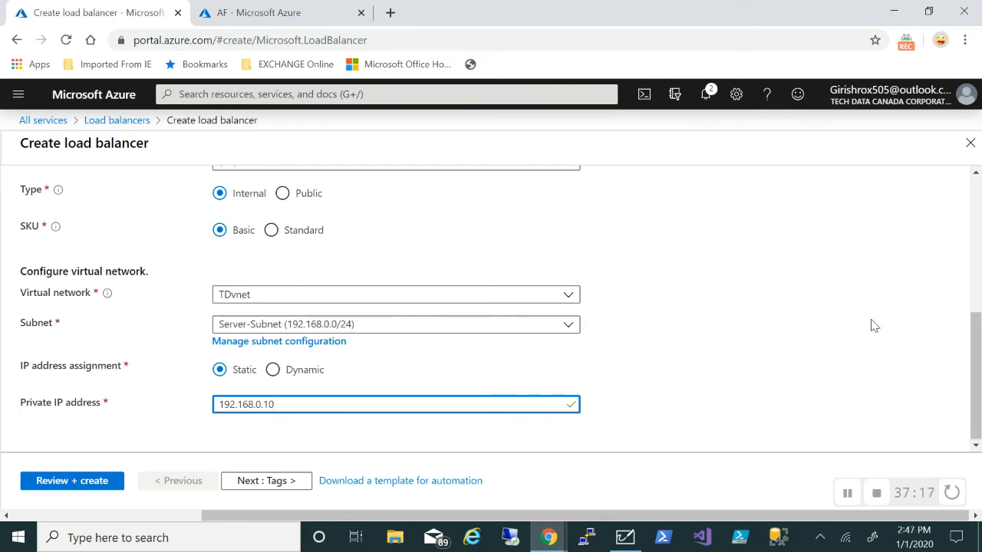
left_click(64, 481)
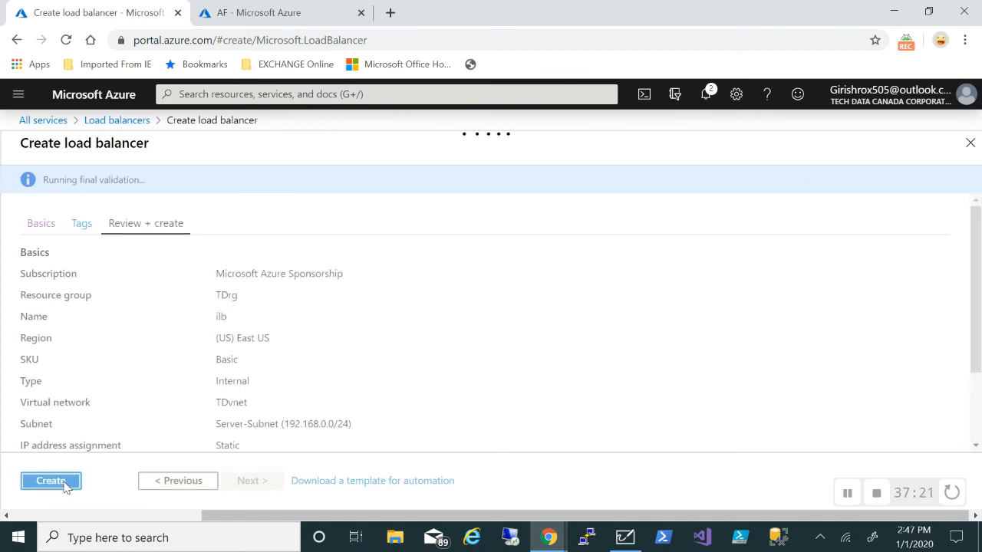
Create the ilb load balancer, then open its Backend pools and start adding a pool
left_click(64, 483)
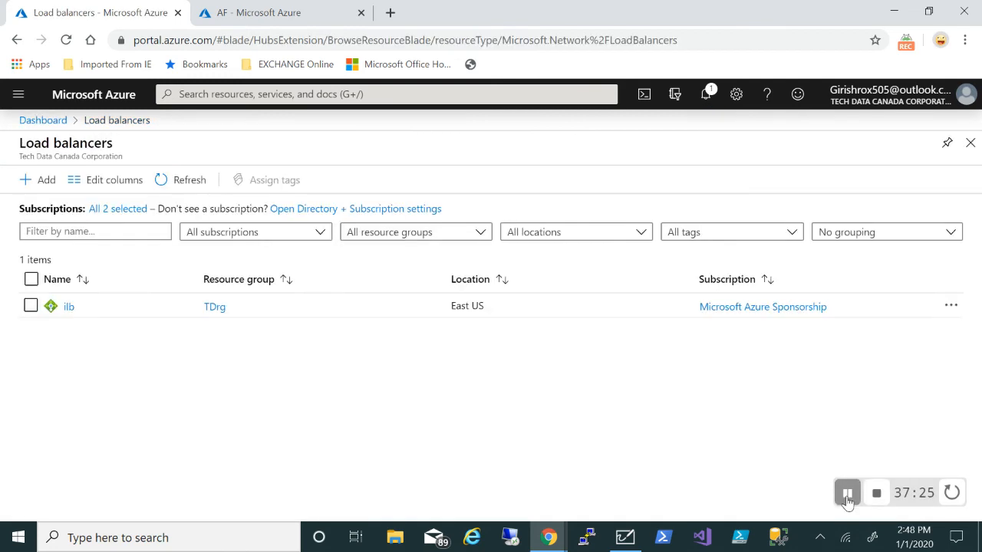
left_click(66, 307)
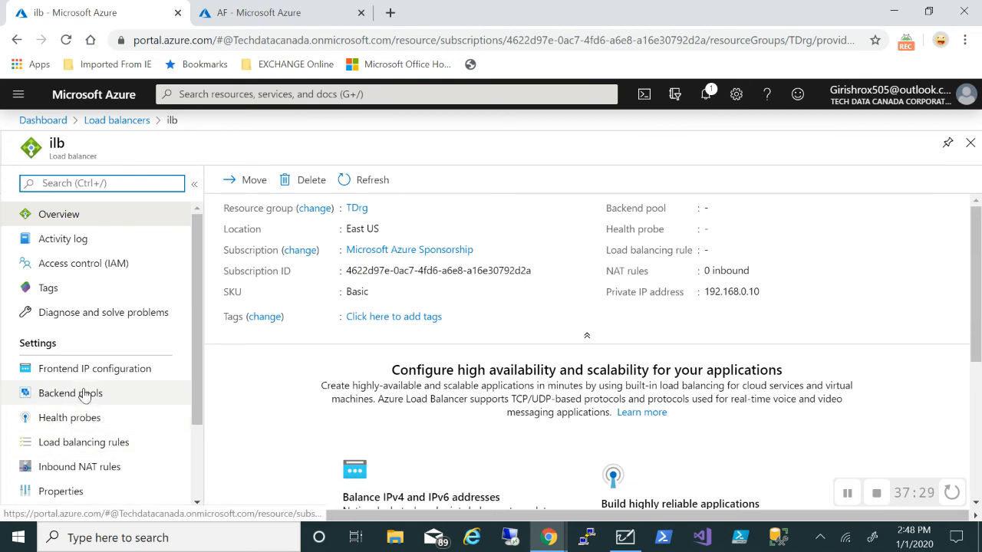
left_click(85, 394)
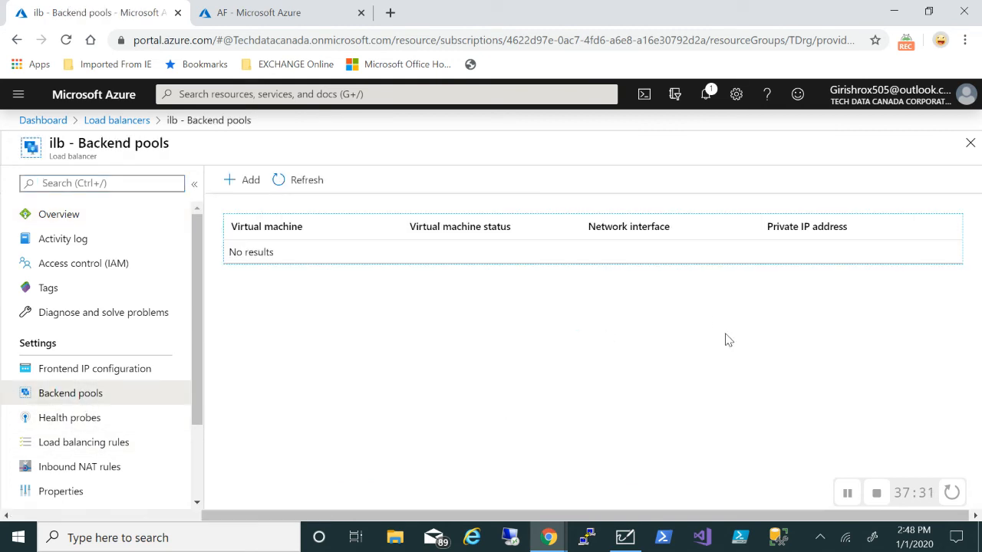
left_click(245, 184)
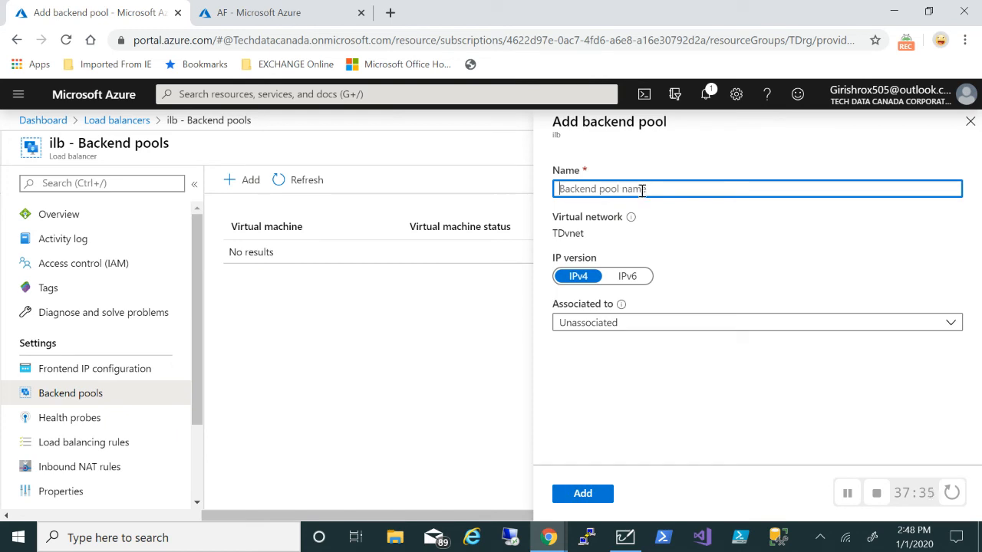
Name the pool bp, associate it with virtual machines, and add VM1 with ipconfig1 (192.168.0.6)
type("bp")
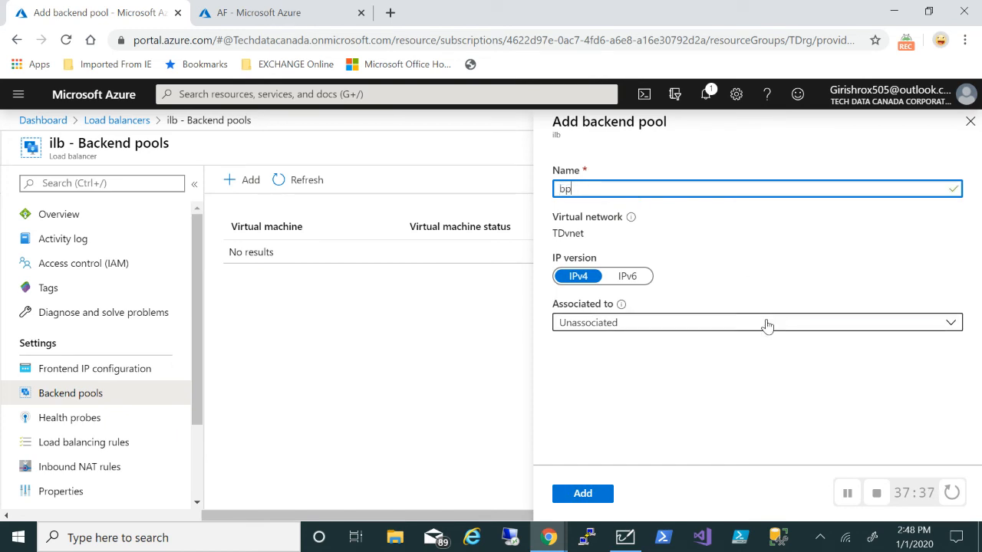
left_click(767, 324)
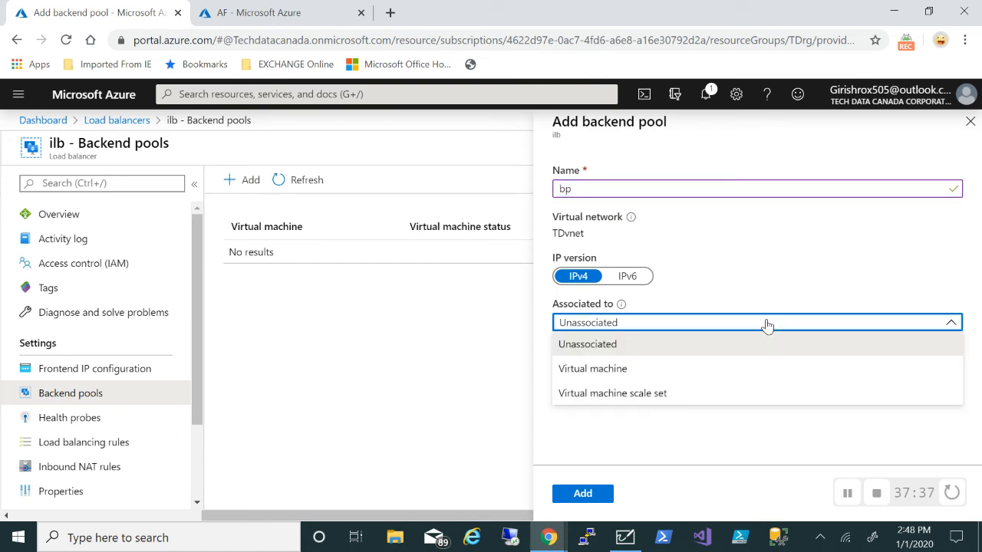
left_click(610, 370)
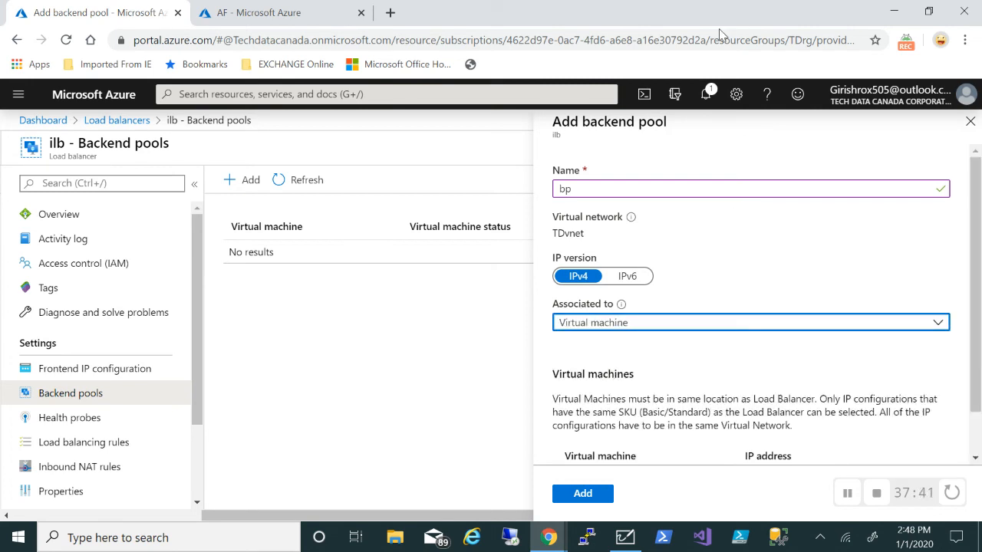
scroll(731, 285, "down", 1)
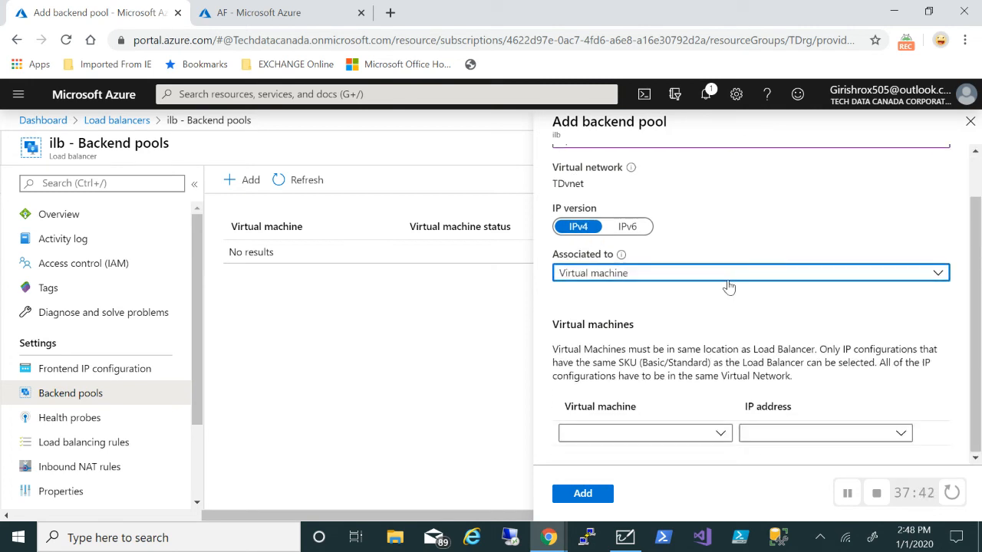
left_click(720, 435)
left_click(592, 390)
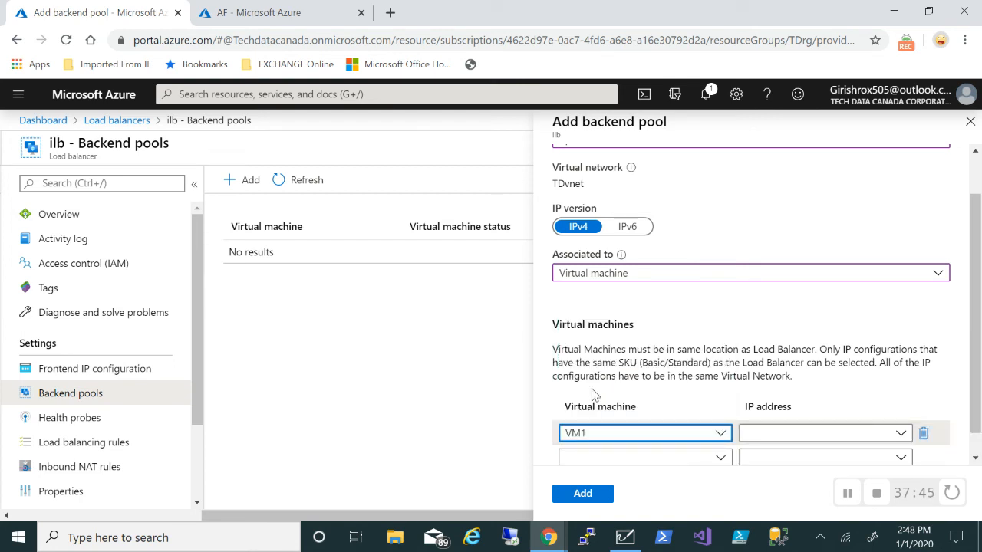
left_click(815, 435)
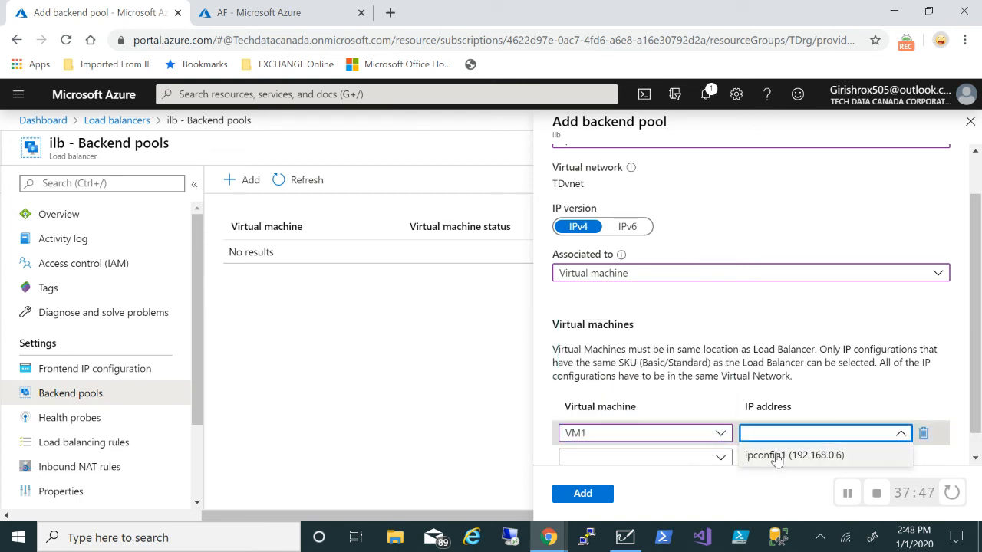
left_click(778, 456)
left_click(721, 456)
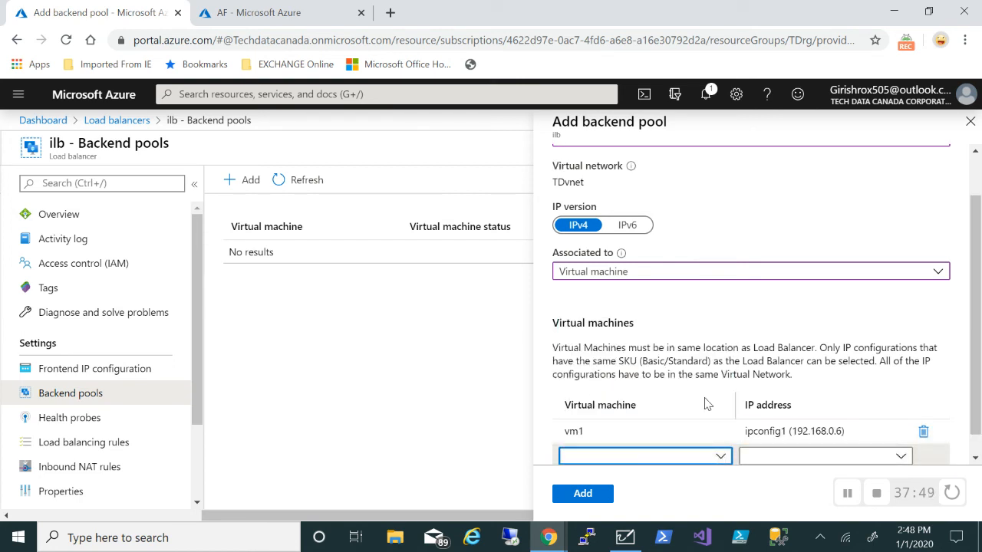
Add VM2 with ipconfig1 (192.168.0.7) and save the bp backend pool
scroll(707, 404, "down", 1)
left_click(717, 435)
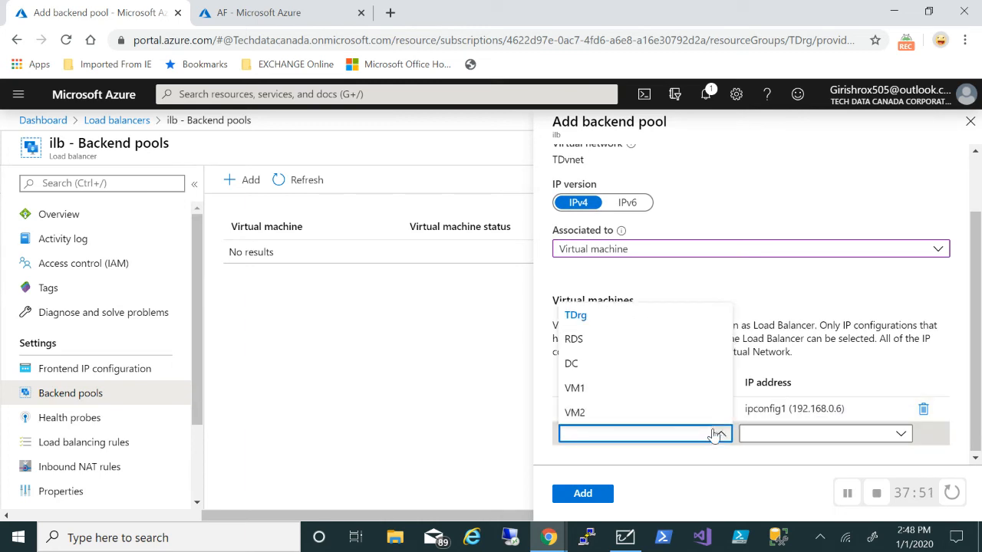
left_click(574, 414)
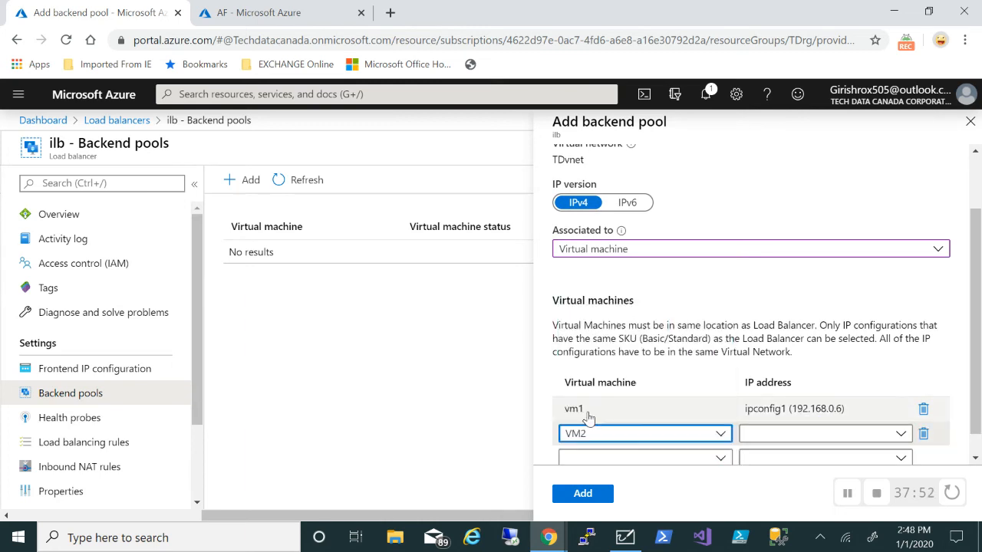
left_click(835, 435)
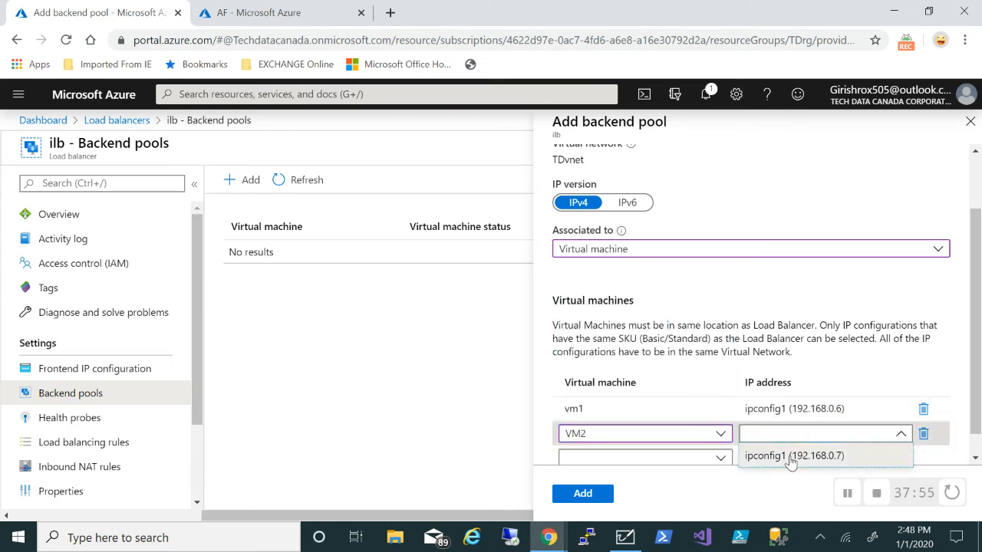
left_click(791, 458)
scroll(847, 353, "down", 1)
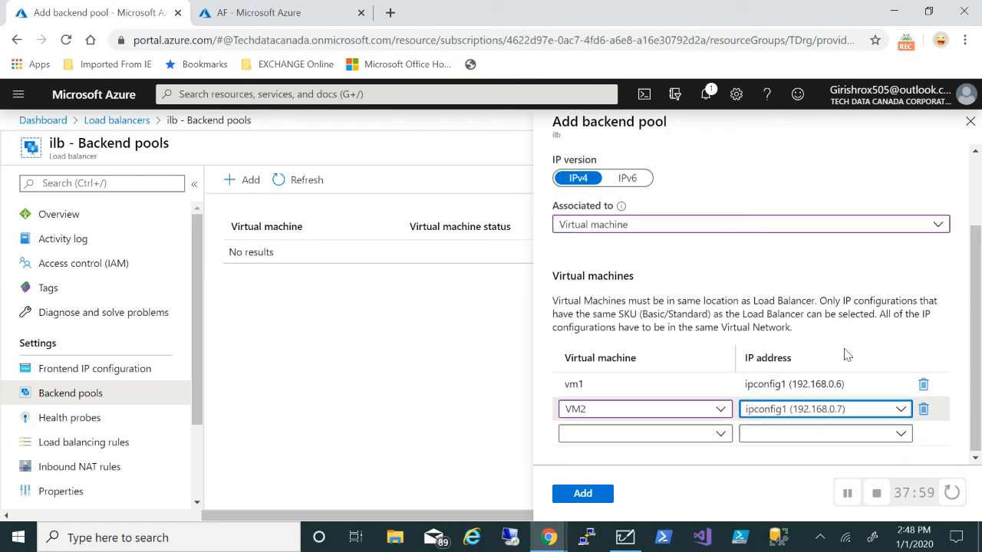
left_click(878, 410)
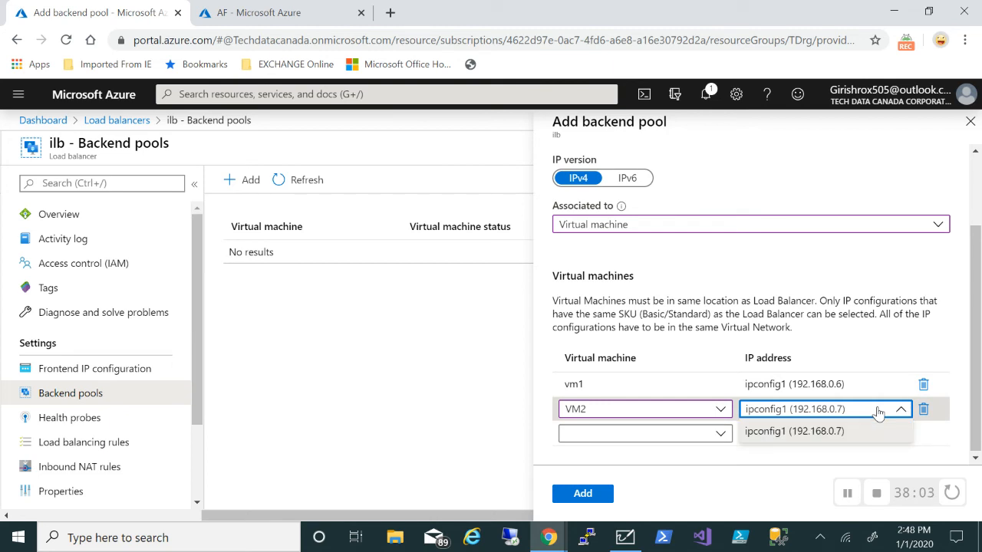
left_click(878, 412)
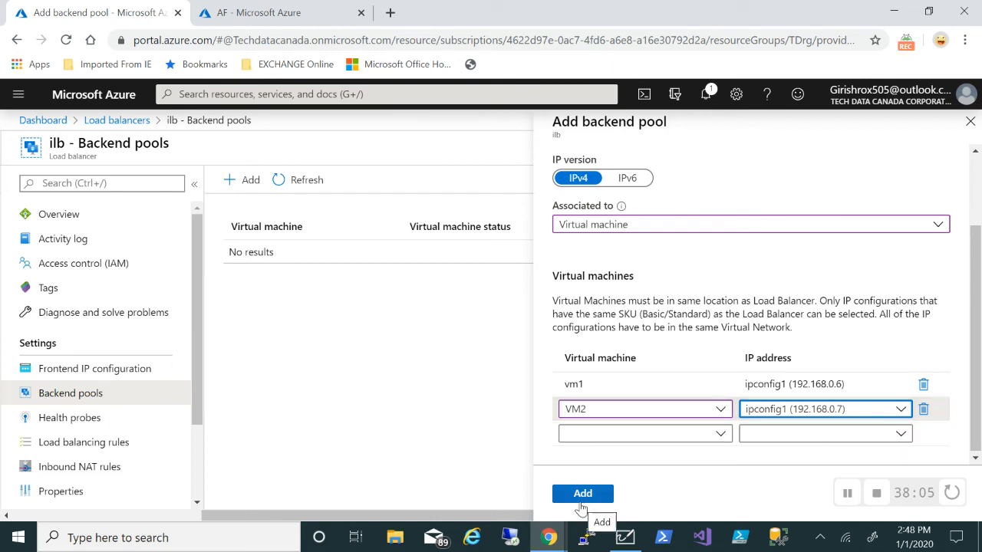
left_click(581, 495)
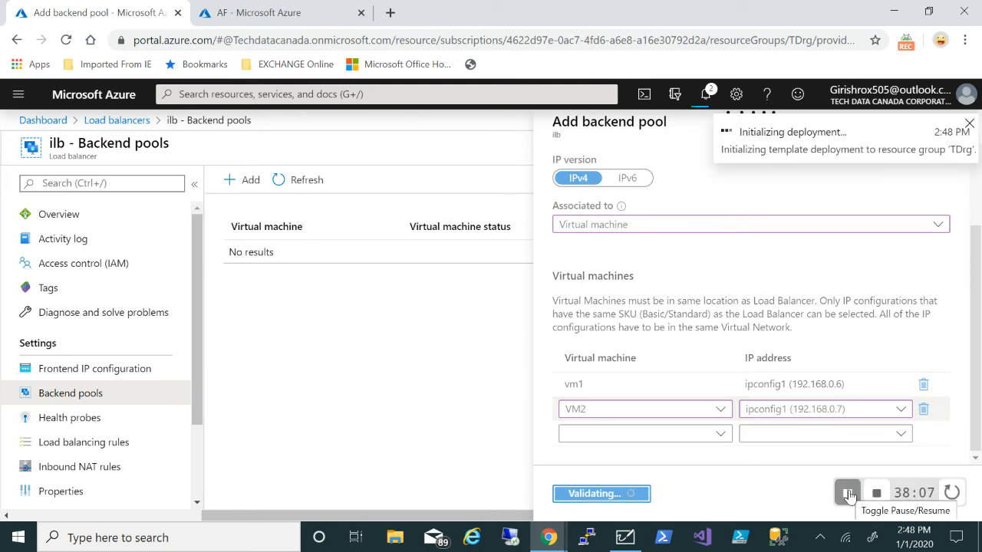
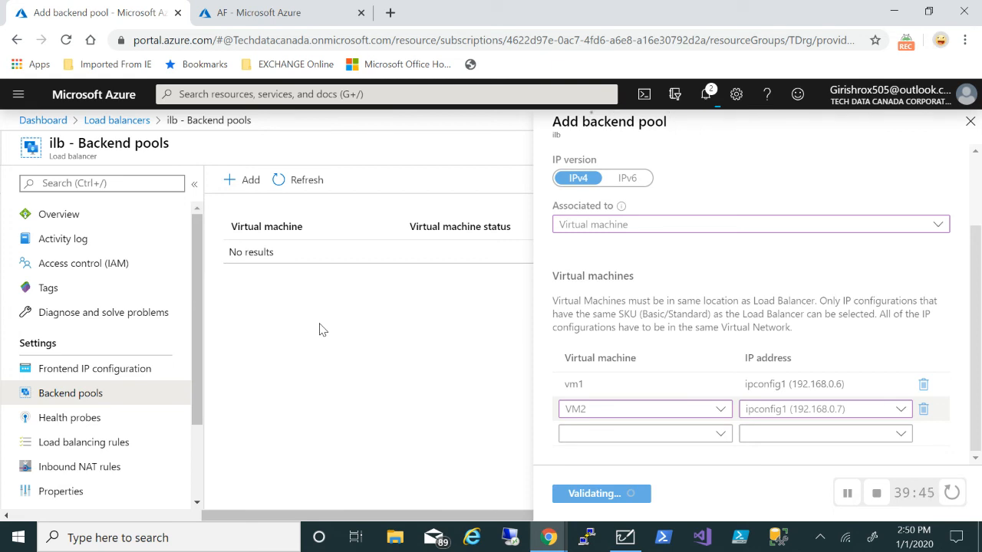
Reload the ilb Backend pools page so pool bp lists VM1 and VM2
left_click(232, 17)
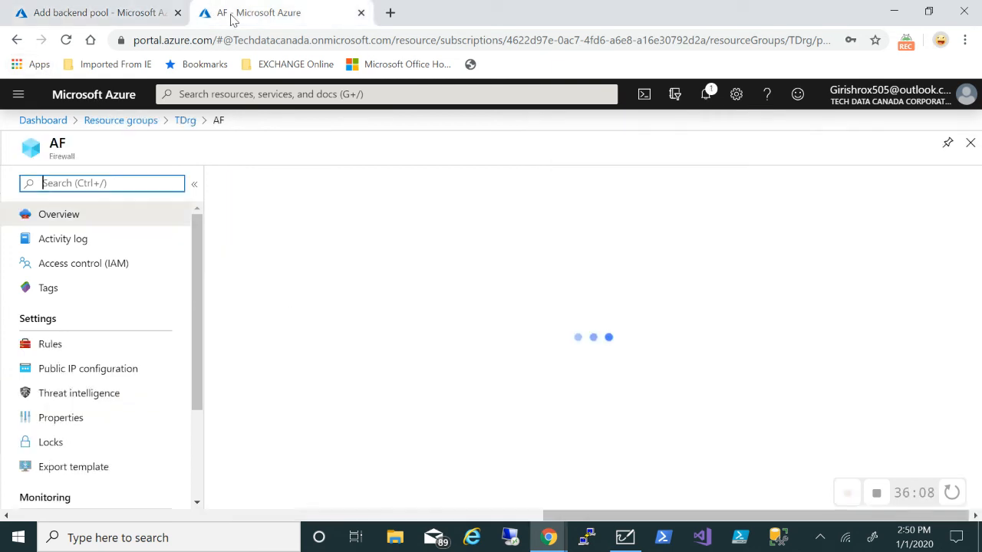
left_click(94, 12)
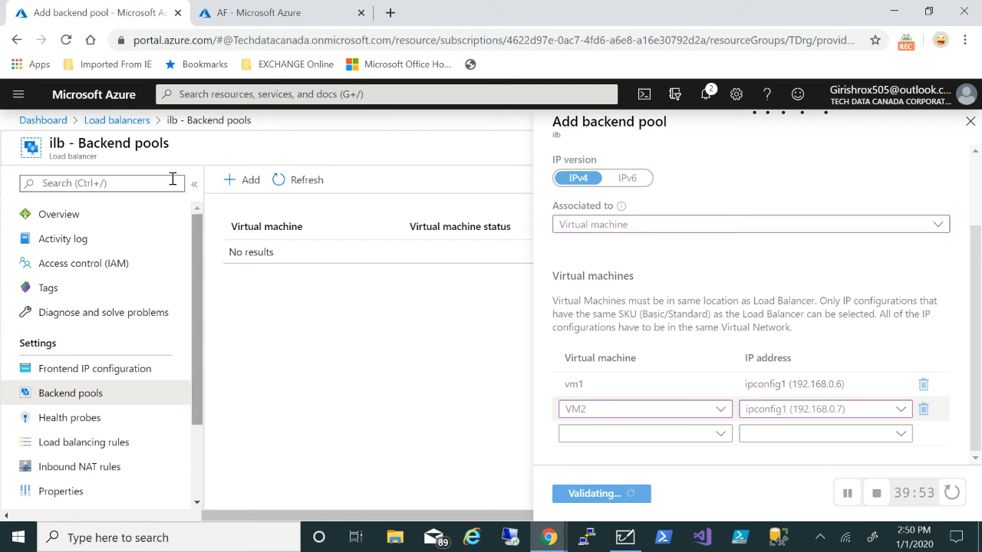
left_click(345, 38)
key("Return")
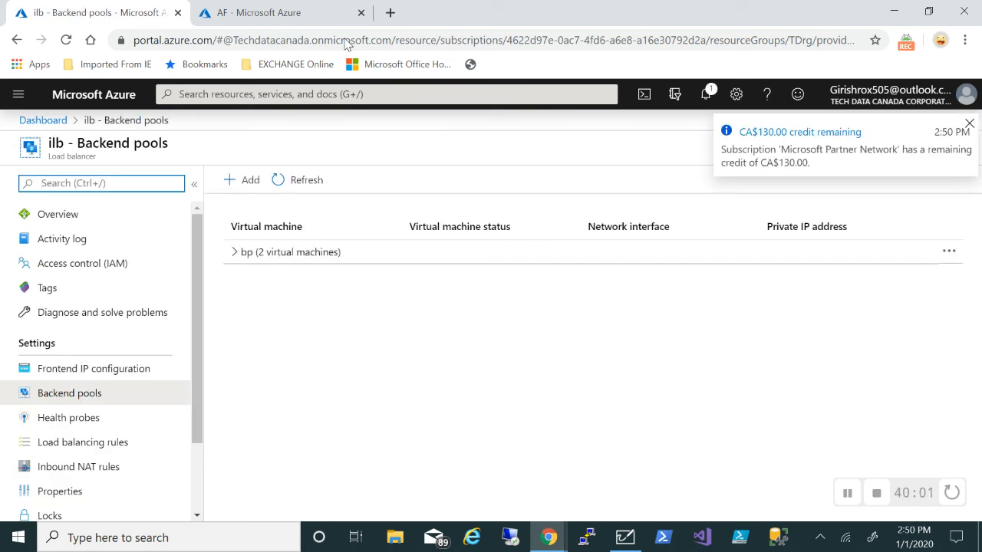
Review ilb's health probe hp (TCP 80) and load balancing rule lbrule using pool bp
left_click(969, 124)
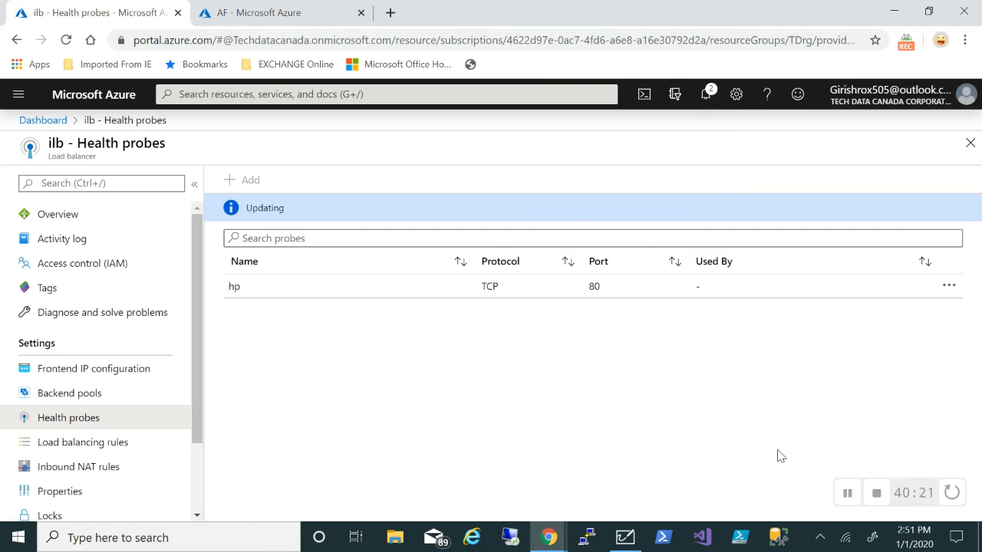
left_click(847, 494)
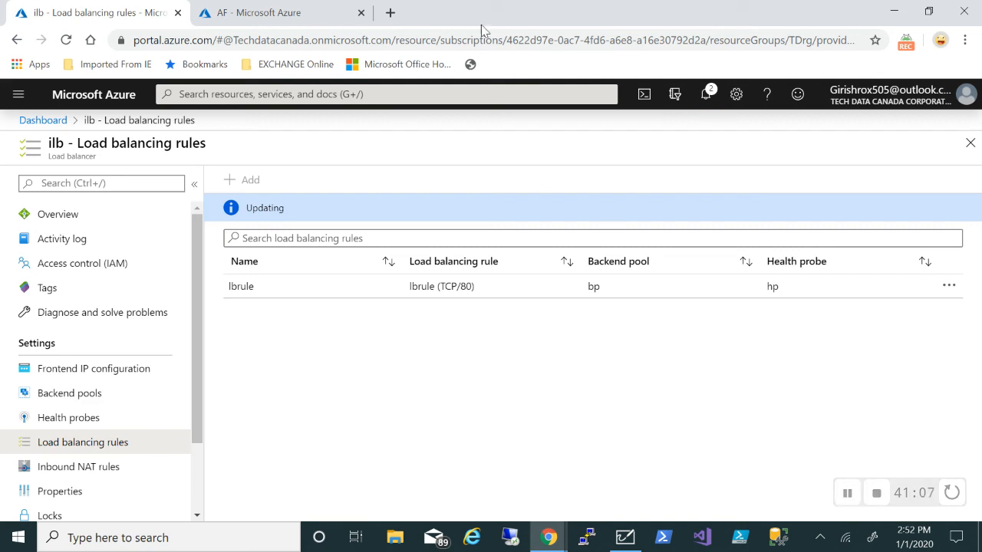
Refresh the Load balancing rules list until lbrule (TCP/80, bp, hp) appears, then return to AF
left_click(512, 40)
key("Return")
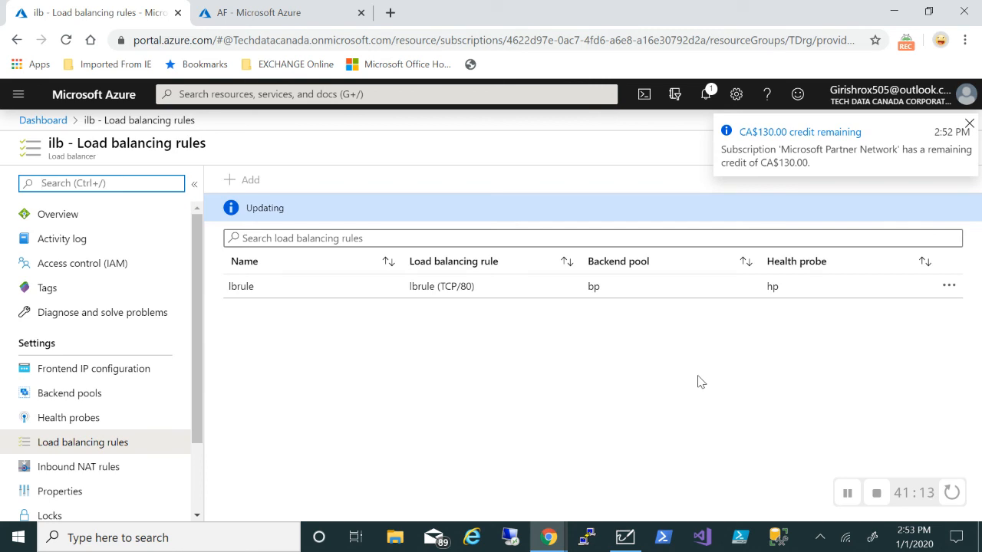
left_click(970, 126)
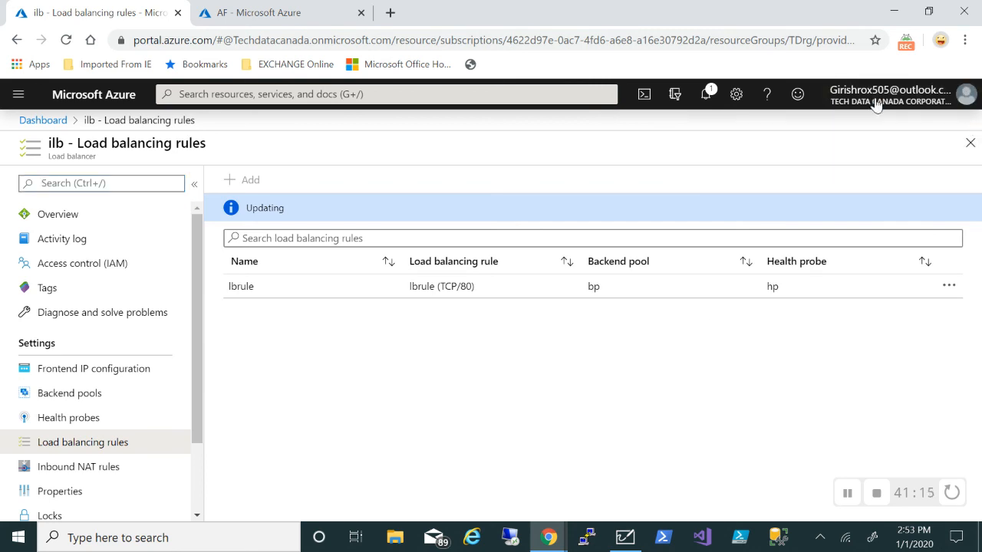
left_click(691, 43)
key("Return")
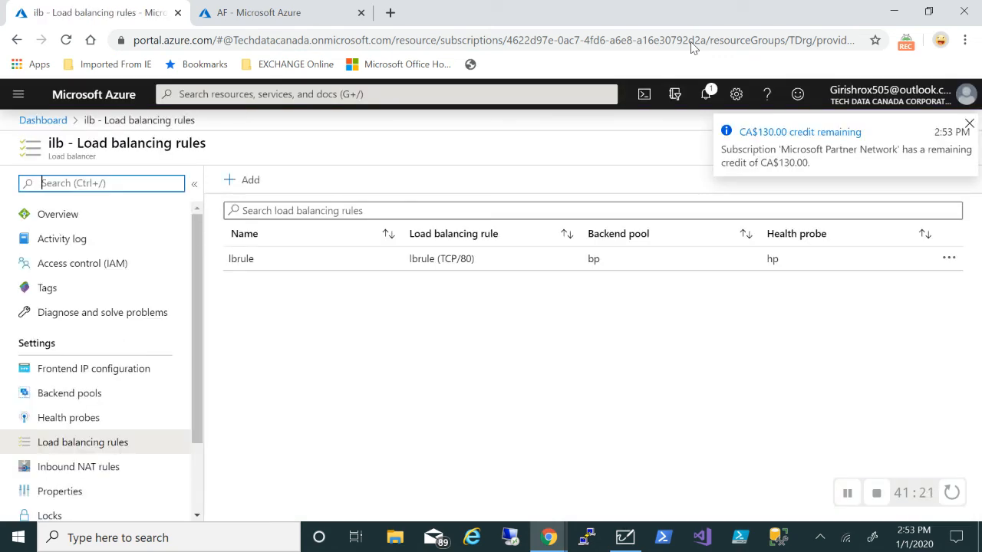
left_click(968, 127)
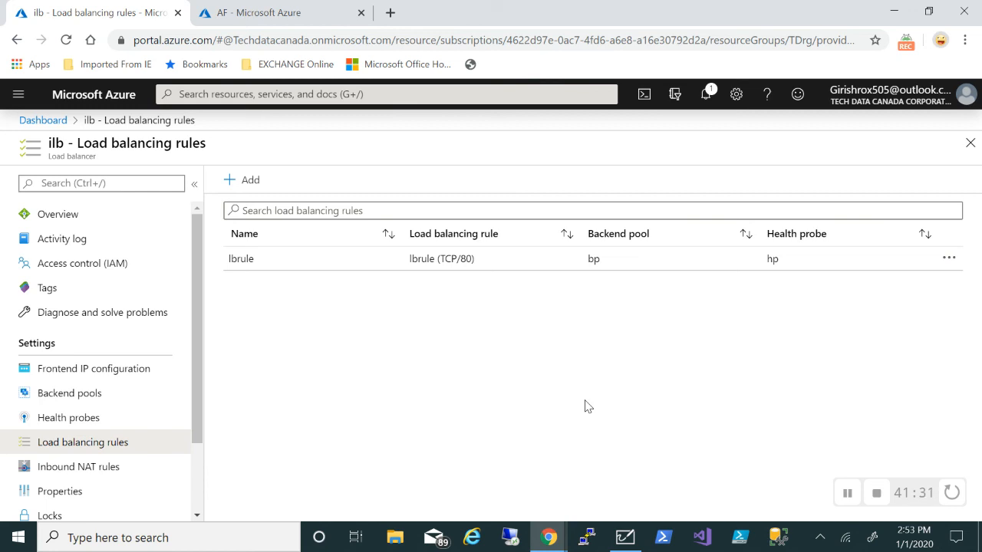
left_click(243, 17)
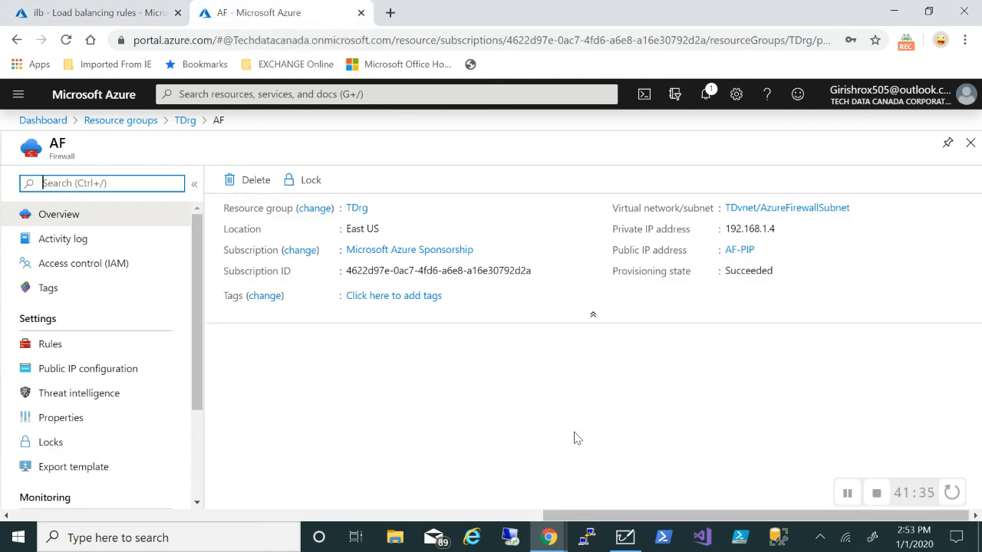
Start a NAT rule collection on AF named webrule with priority 102
left_click(110, 350)
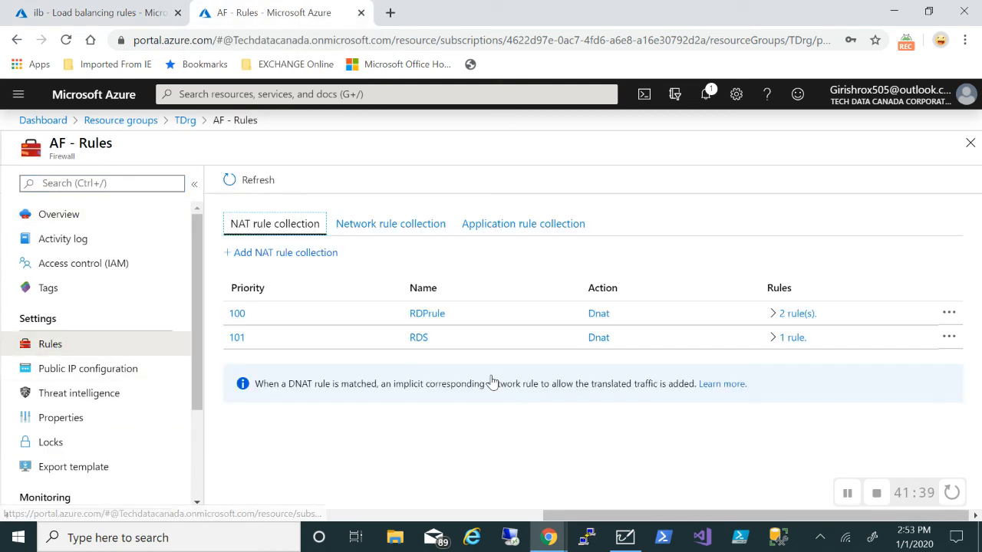
left_click(279, 253)
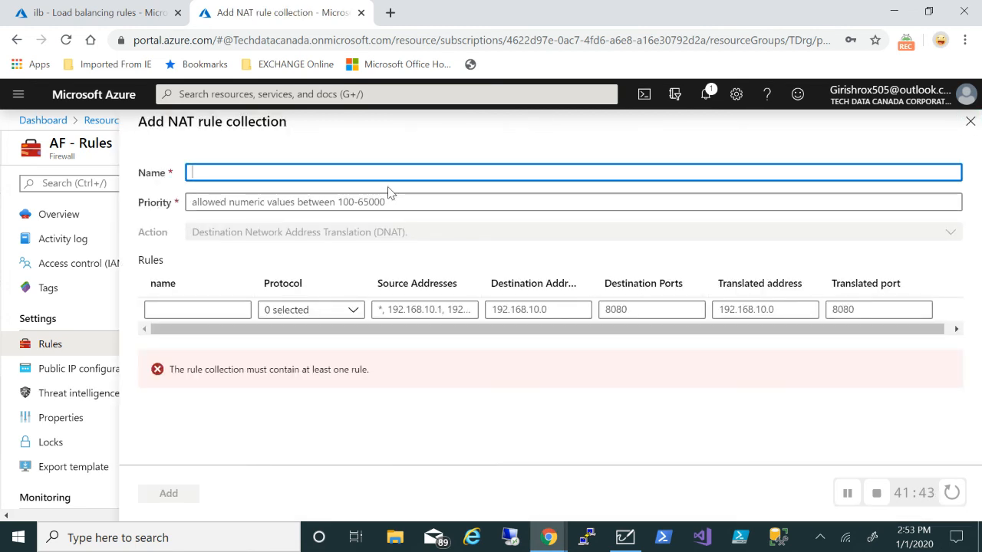
type("webrule")
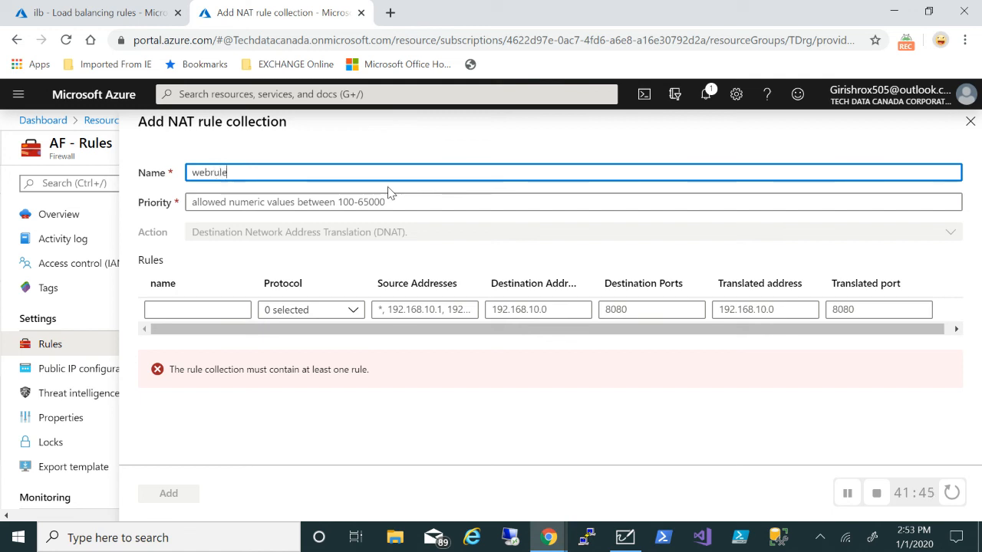
left_click(334, 202)
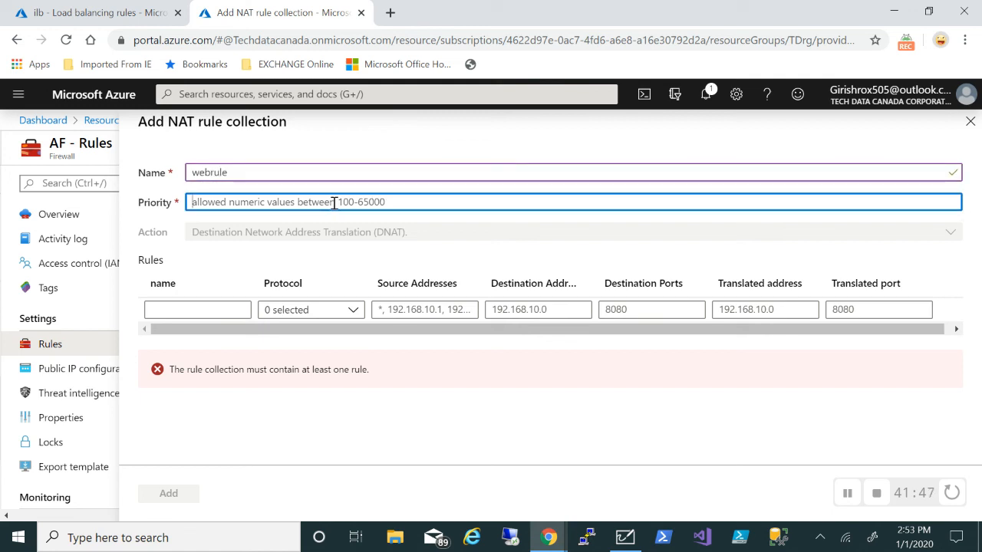
type("102")
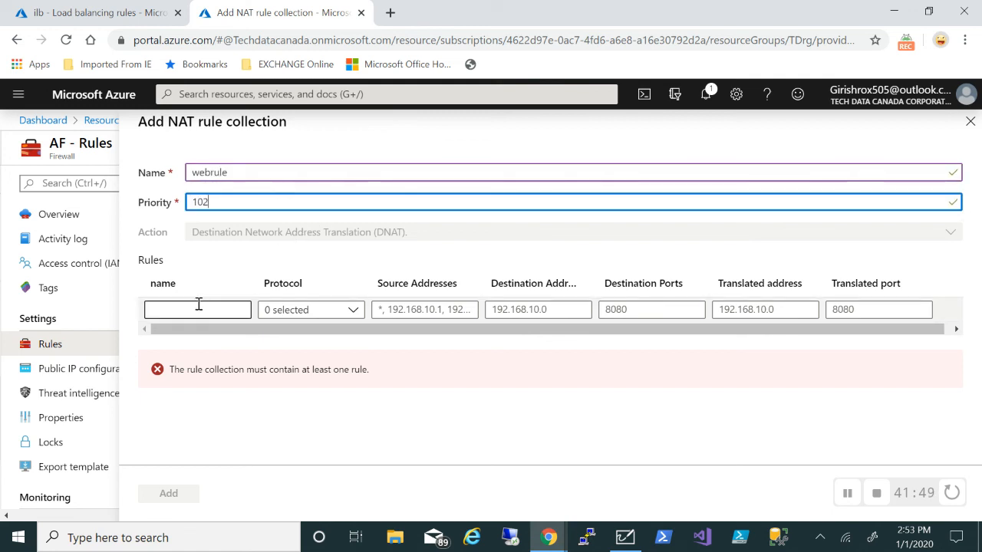
Add rule wr with protocol TCP and source address *
left_click(198, 307)
type("wr")
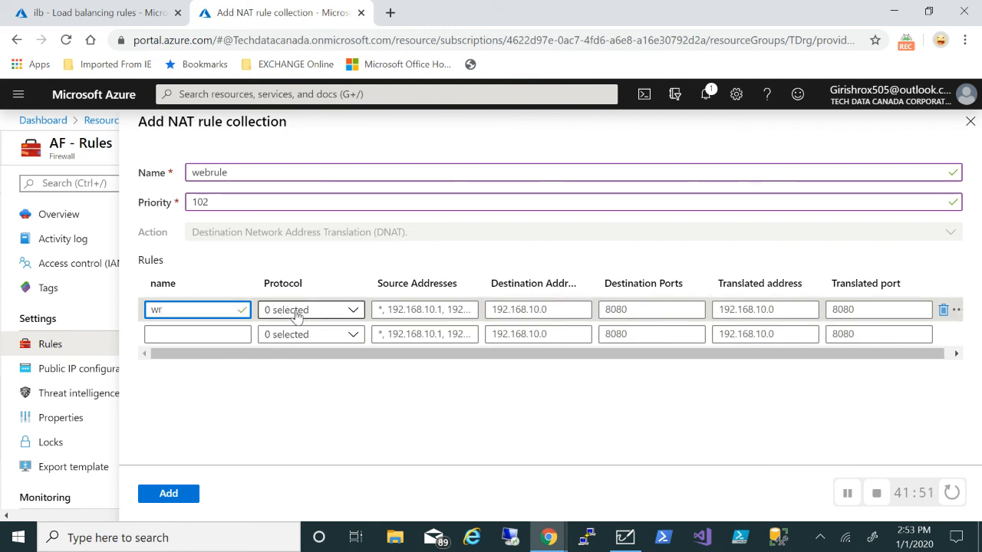
left_click(298, 313)
left_click(272, 332)
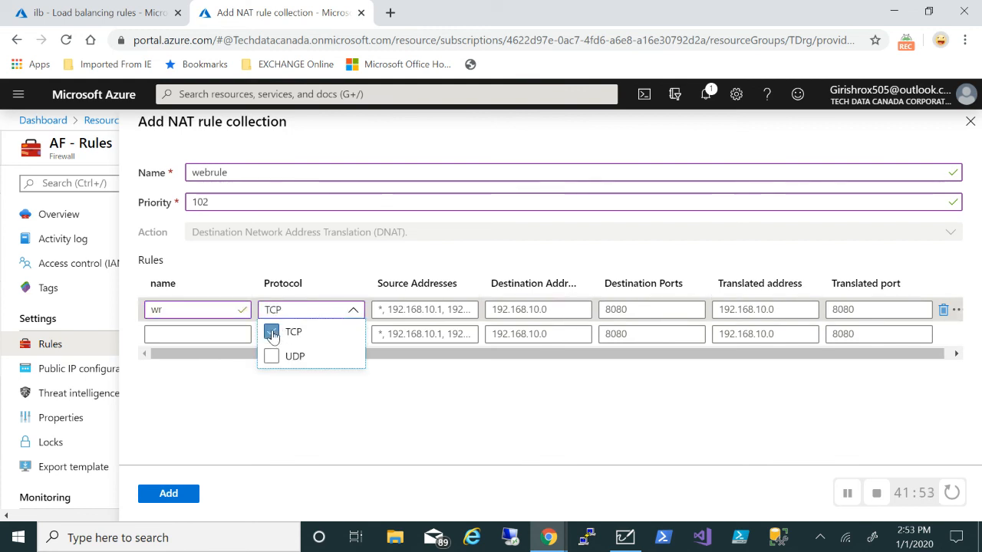
left_click(405, 310)
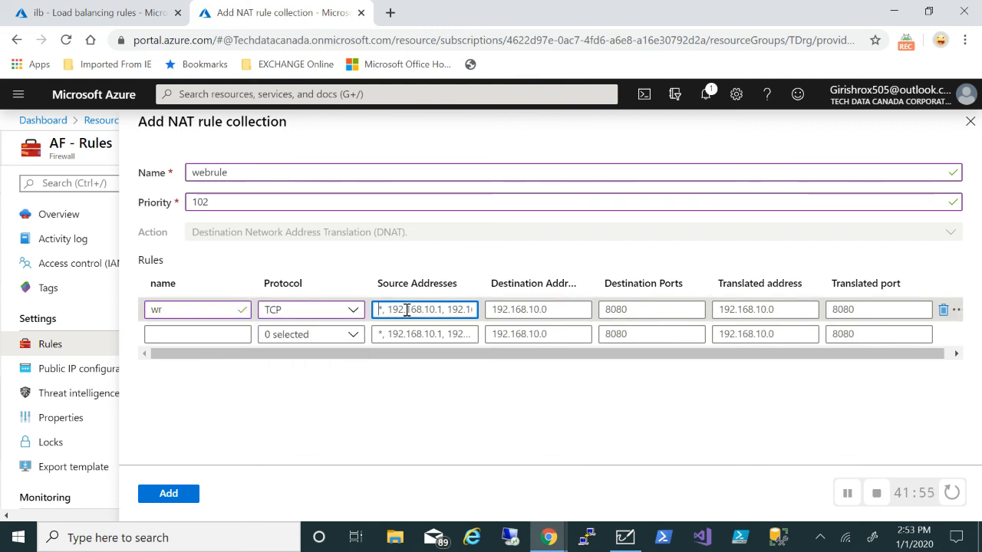
type("*")
left_click(525, 309)
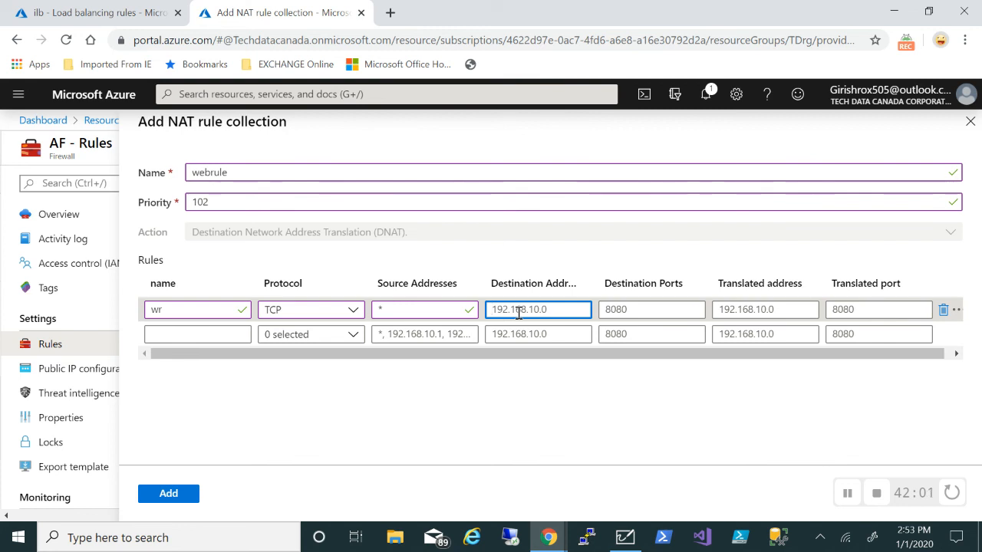
Copy the firewall's public IP from AF-PIP in the TDrg resource group
left_click(67, 21)
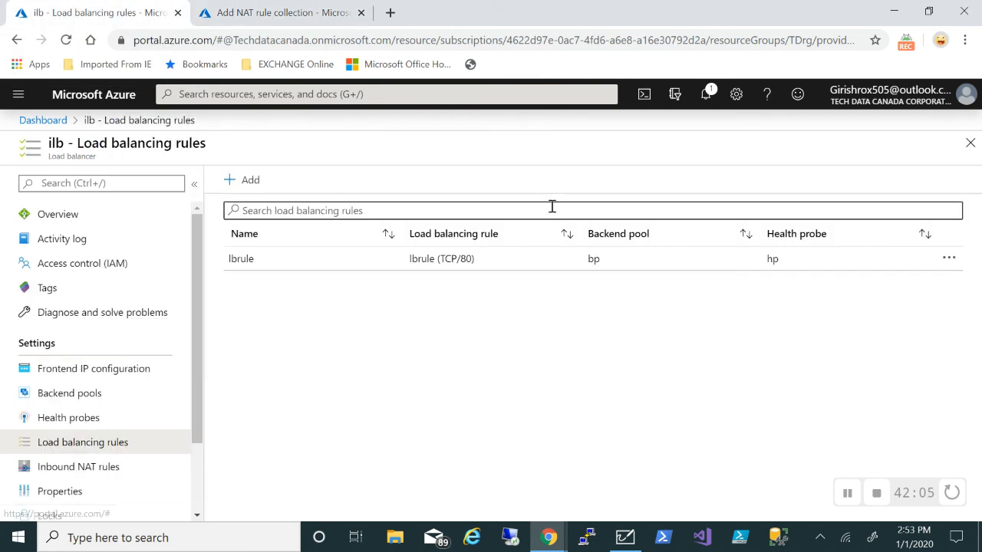
left_click(19, 94)
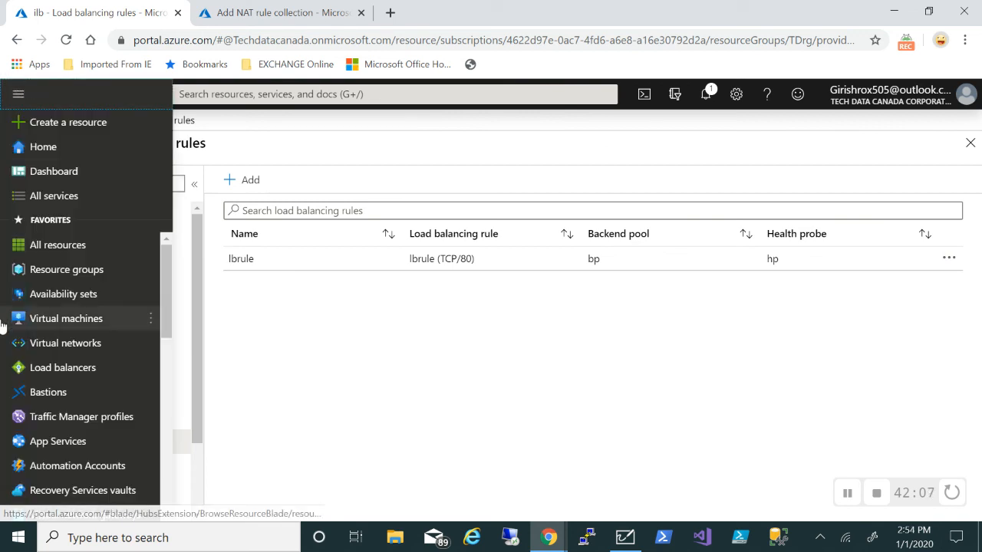
left_click(74, 271)
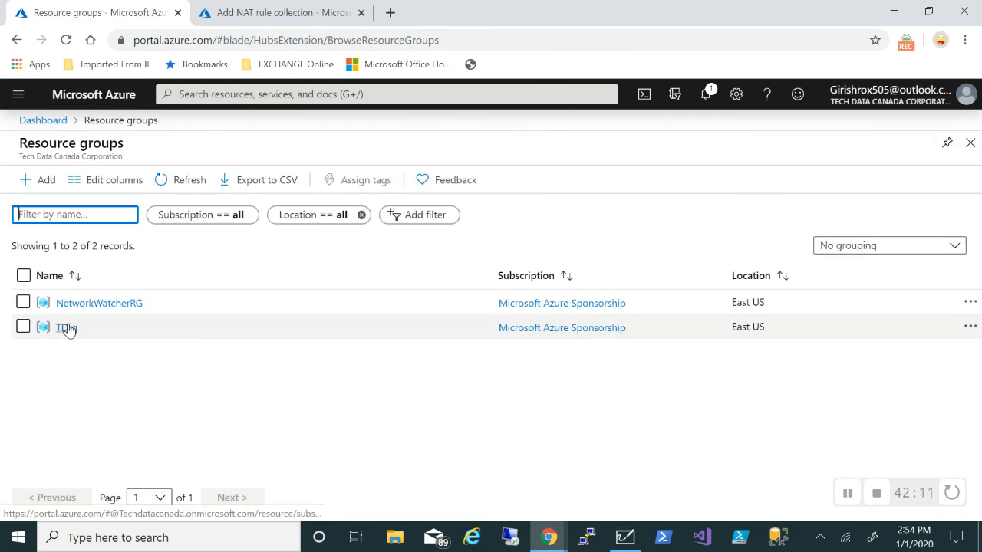
left_click(68, 329)
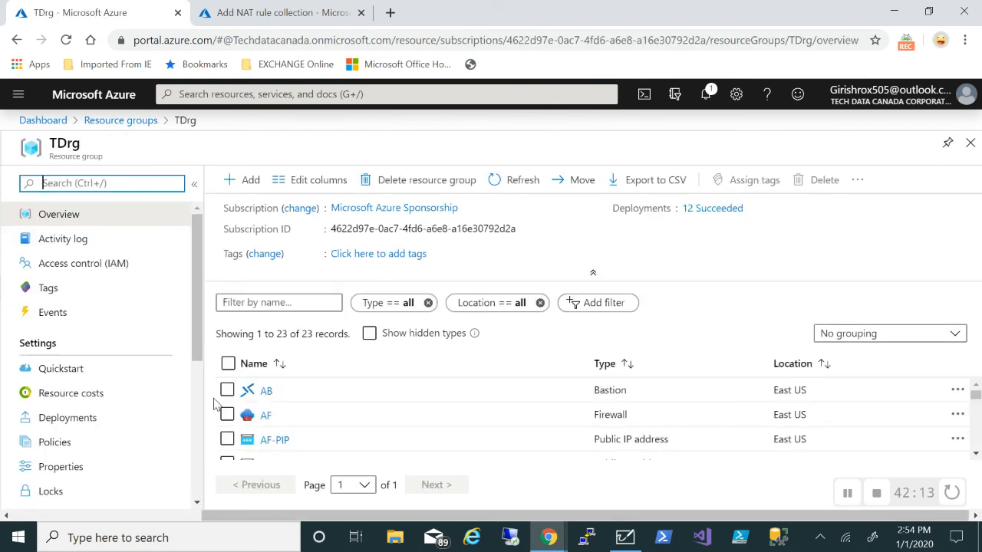
left_click(274, 440)
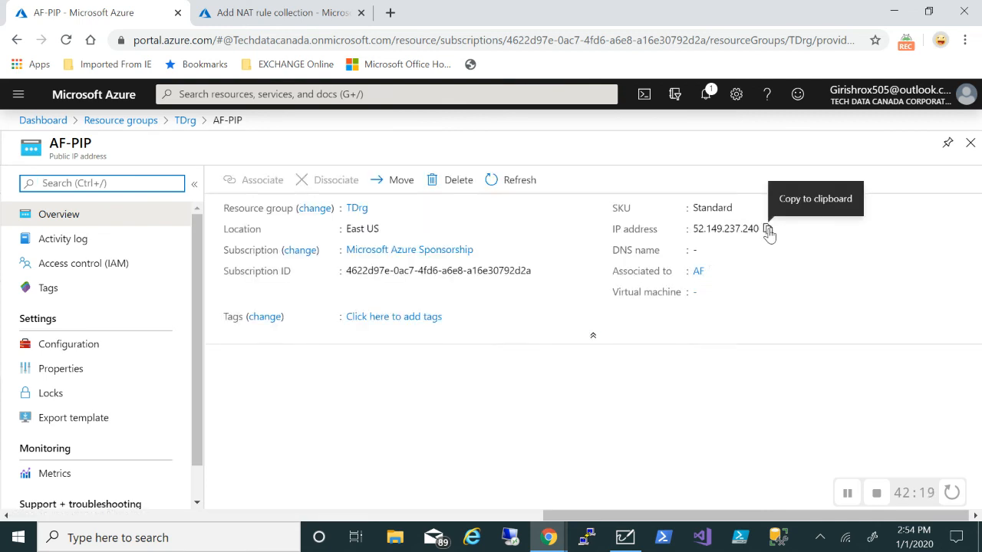
left_click(768, 230)
Set rule wr's destination to 52.149.237.240 on port 80
left_click(283, 15)
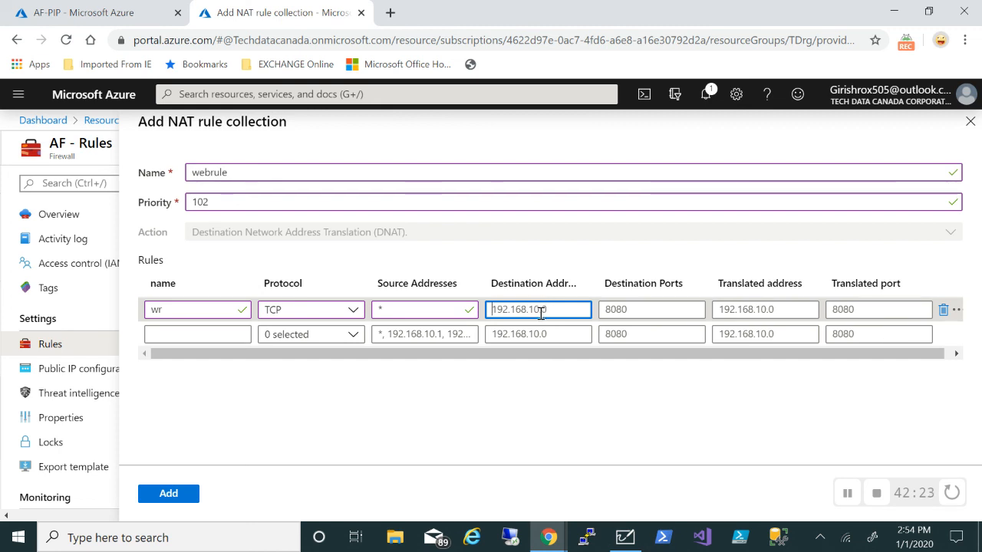
key("ctrl+a")
key("ctrl+v")
double_click(652, 312)
type("80")
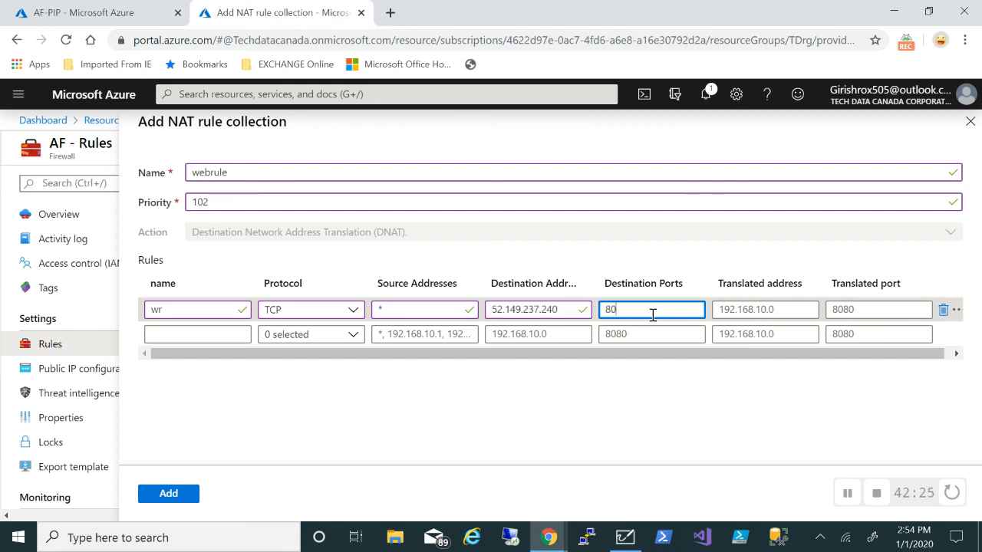
Translate to 192.168.0.10 port 80 and add the webrule collection
double_click(761, 313)
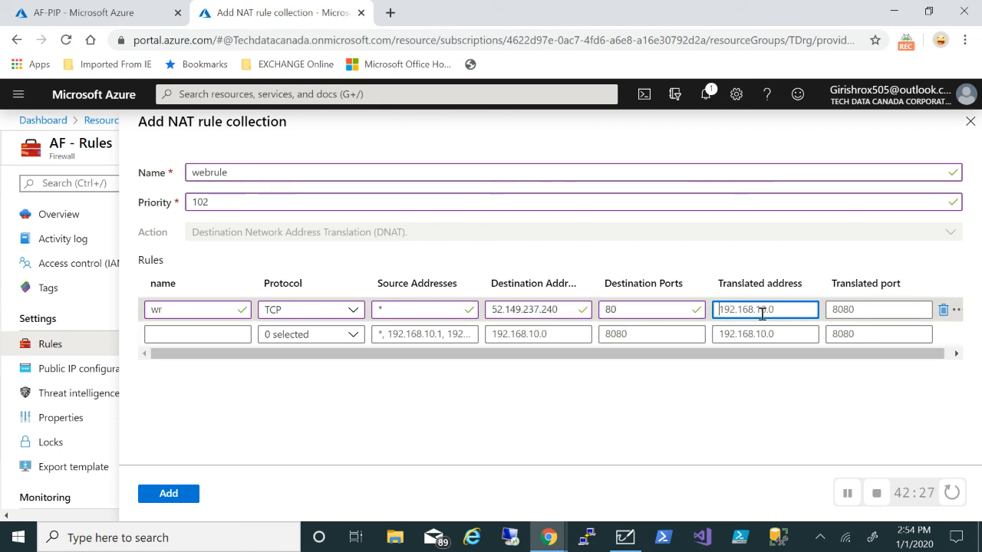
type("192.16")
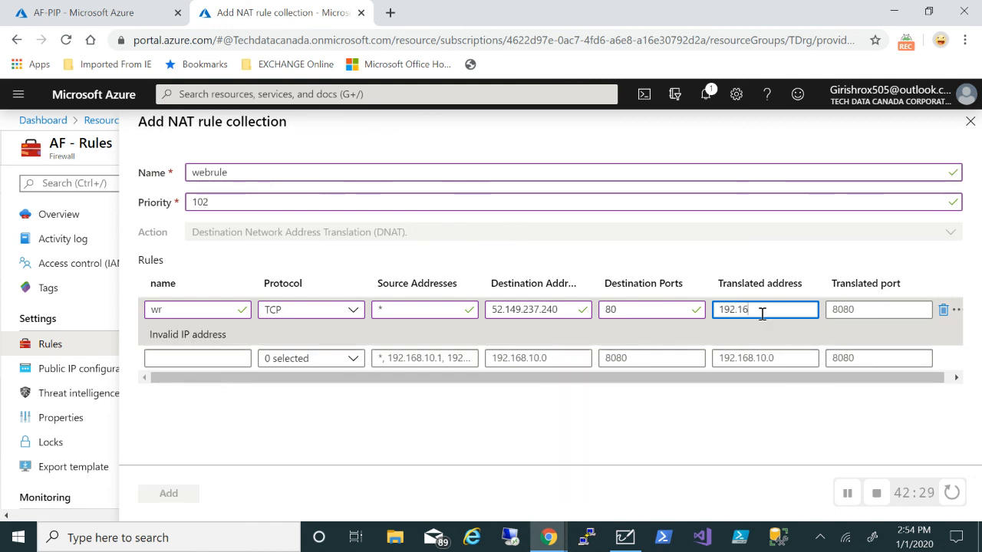
type("8.0.10")
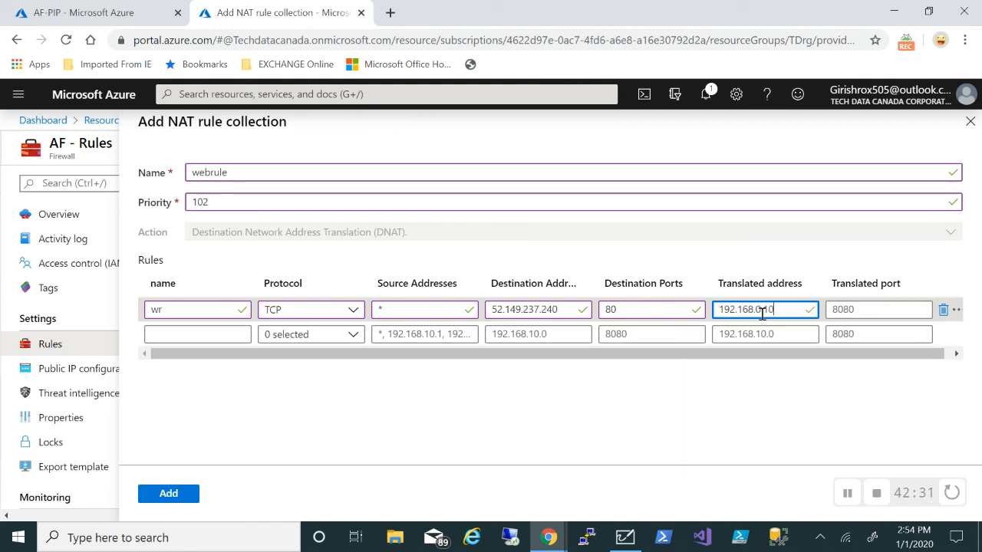
left_click(880, 313)
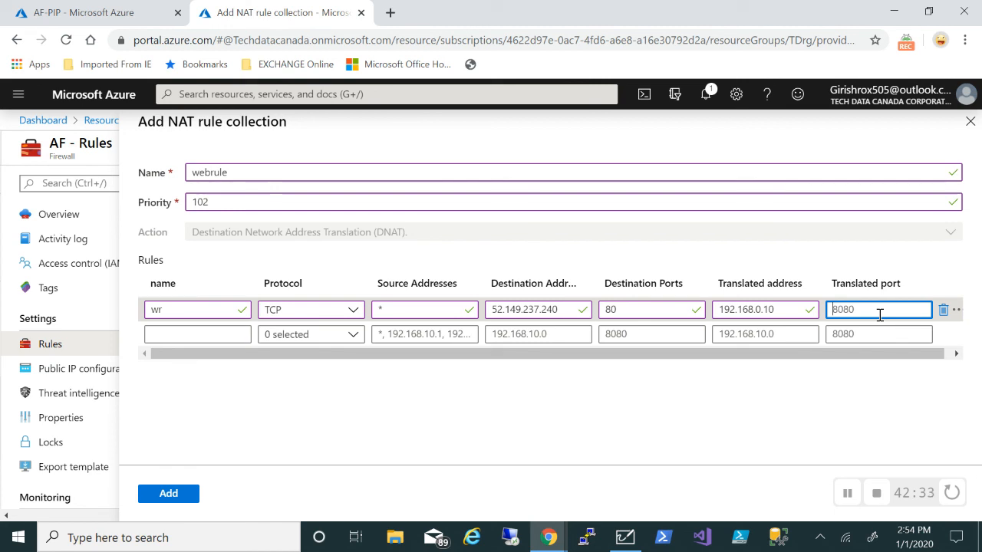
type("80")
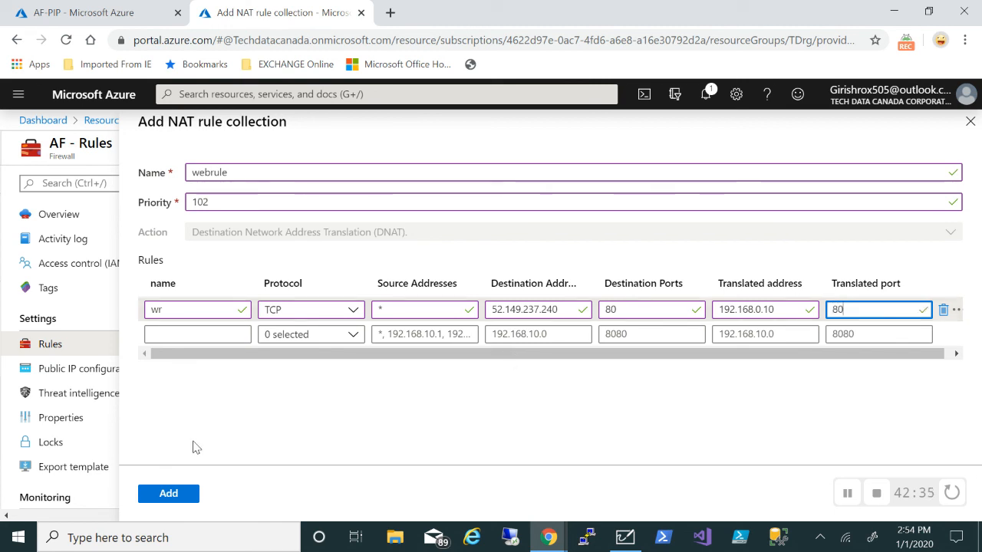
left_click(171, 494)
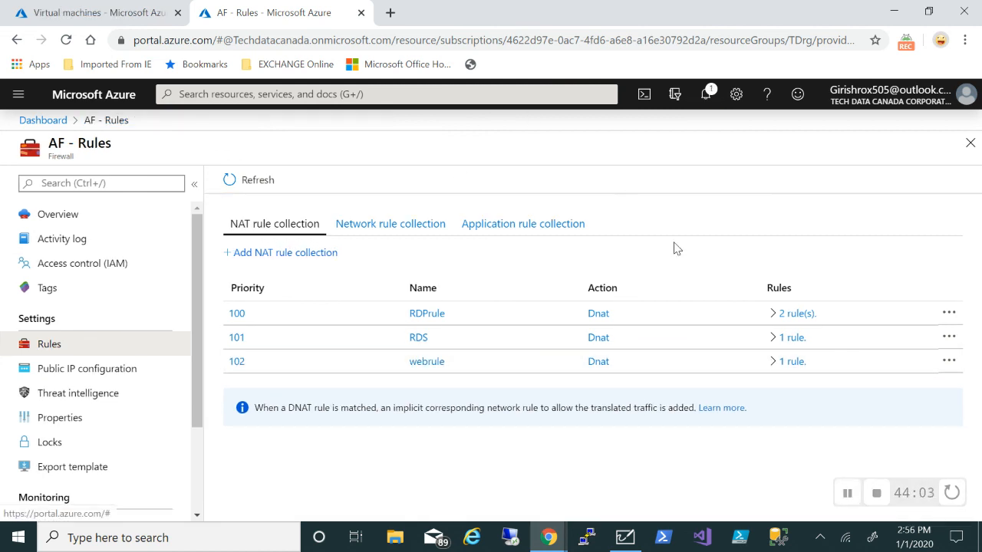
Browse 52.149.237.240 in a new tab and open vm1.html showing 'Welcome to VM1'
left_click(391, 13)
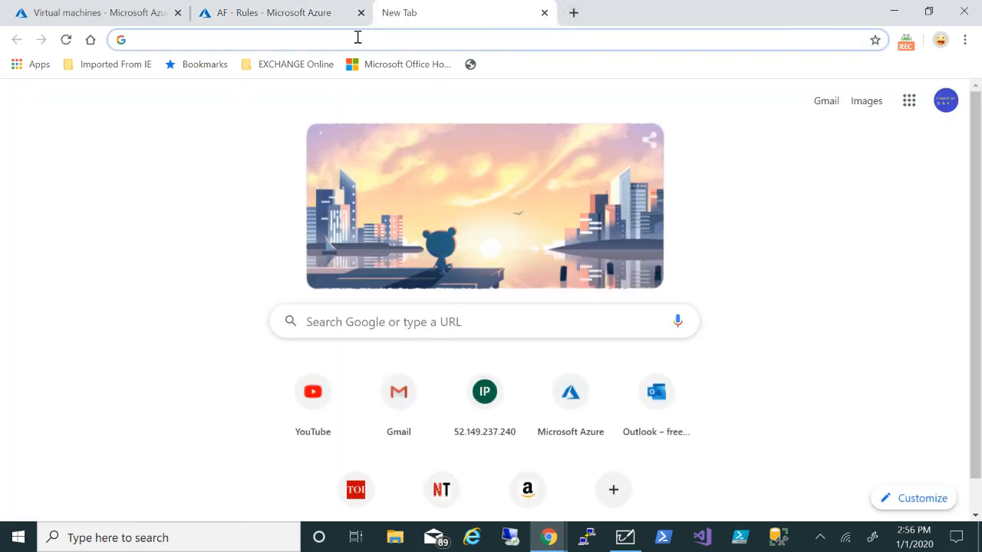
key("ctrl+v")
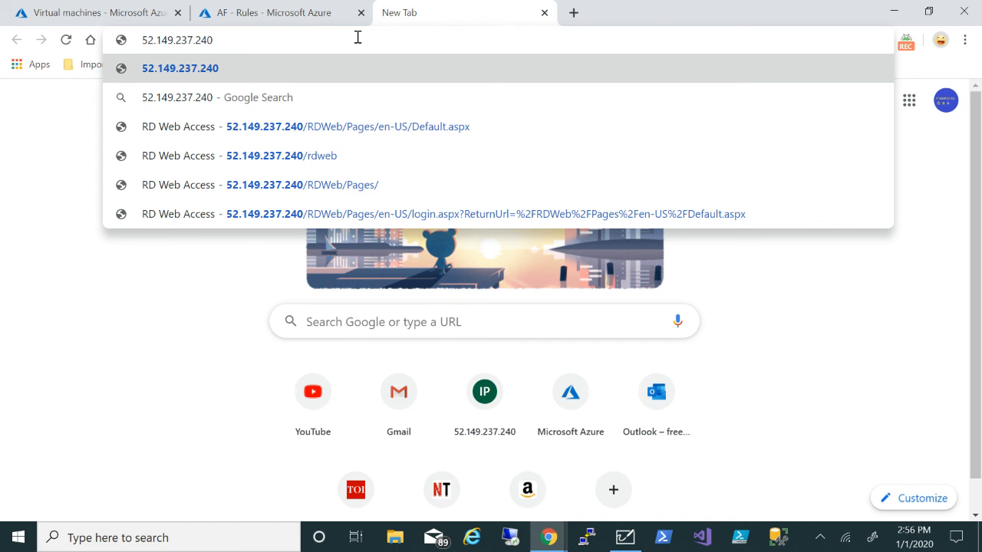
key("Return")
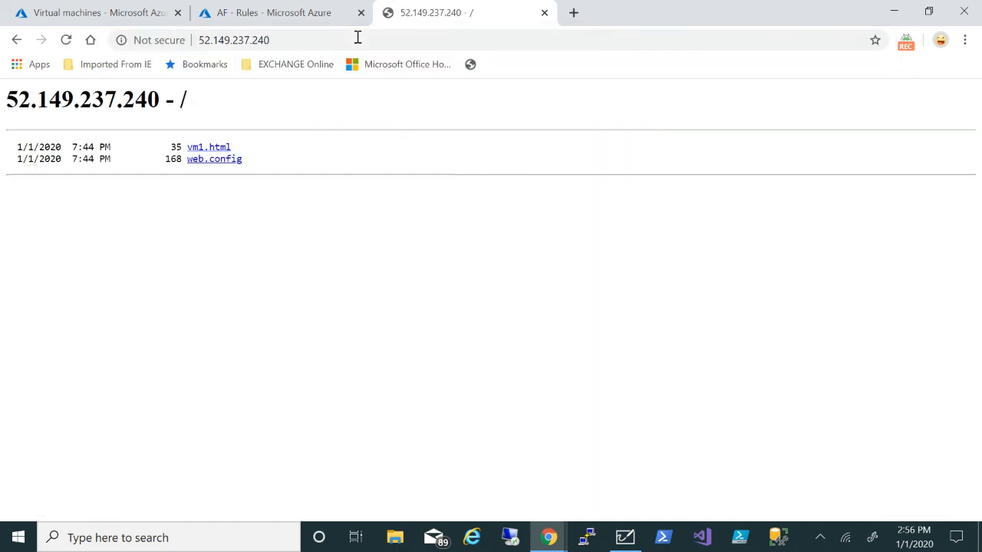
left_click(195, 149)
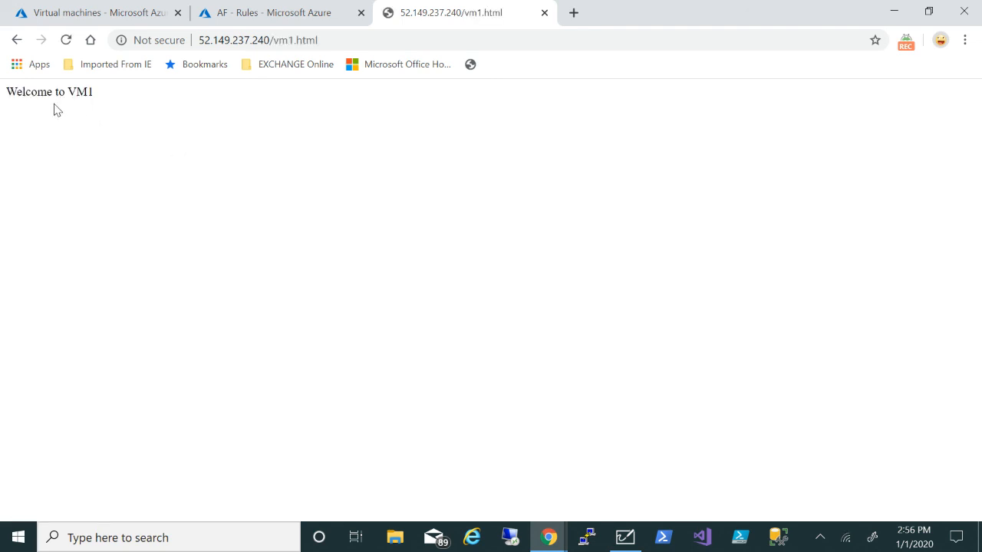
left_click_drag(7, 92, 125, 94)
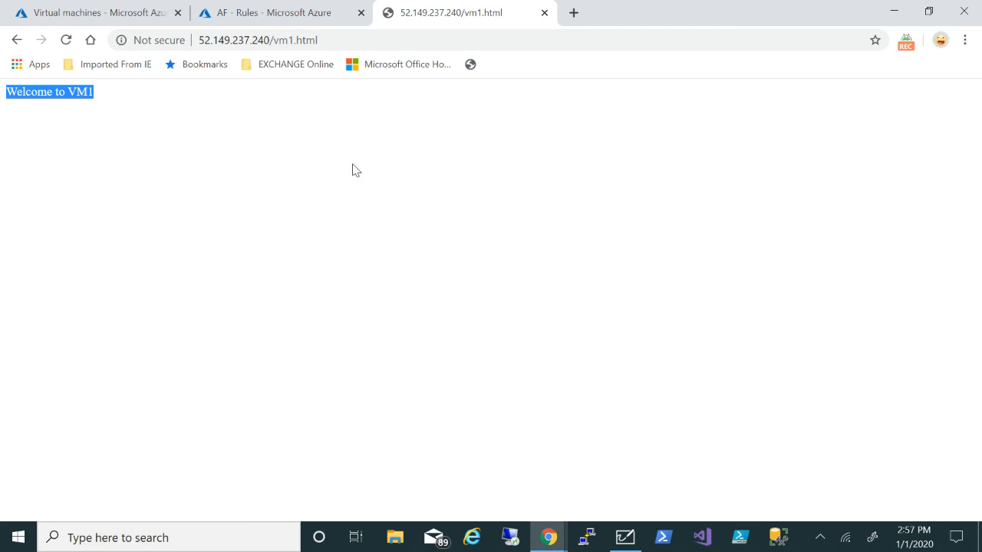
Stop the VM1 virtual machine and confirm, then go back to the vm1.html tab
left_click(119, 16)
left_click(75, 355)
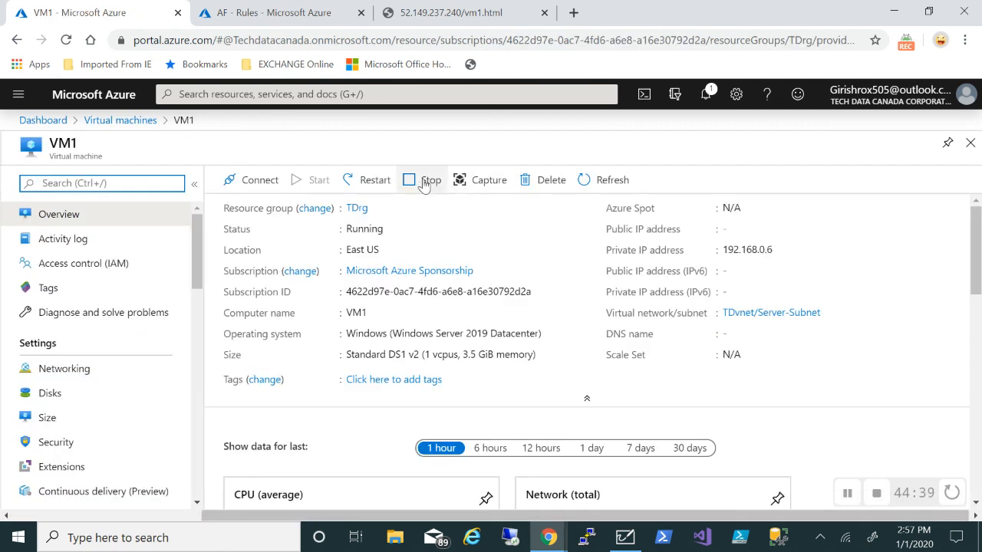
left_click(424, 187)
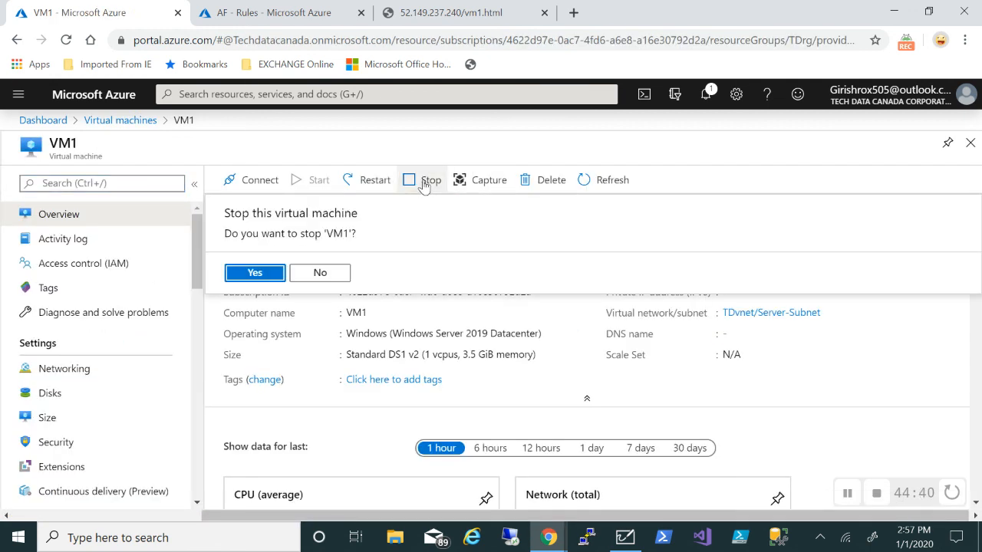
left_click(257, 274)
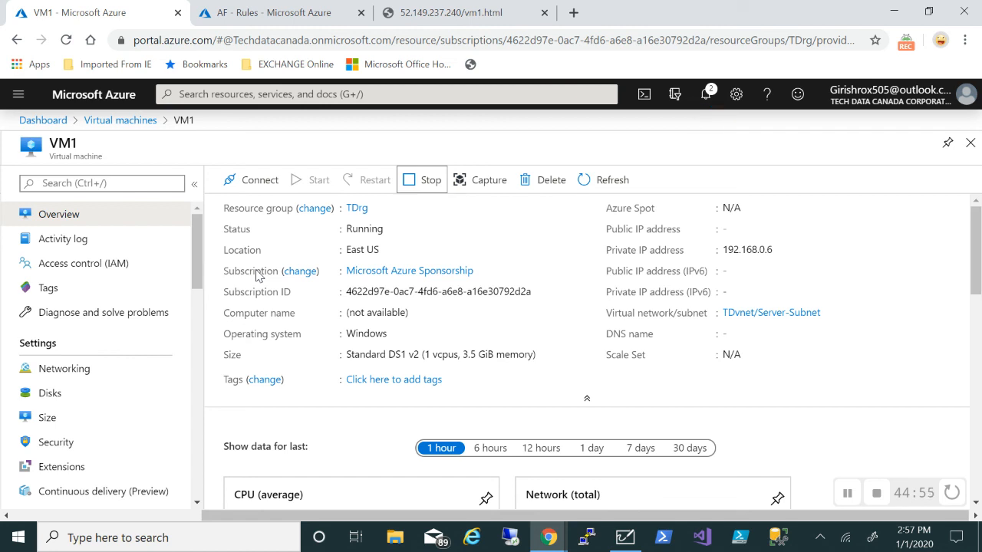
left_click(473, 27)
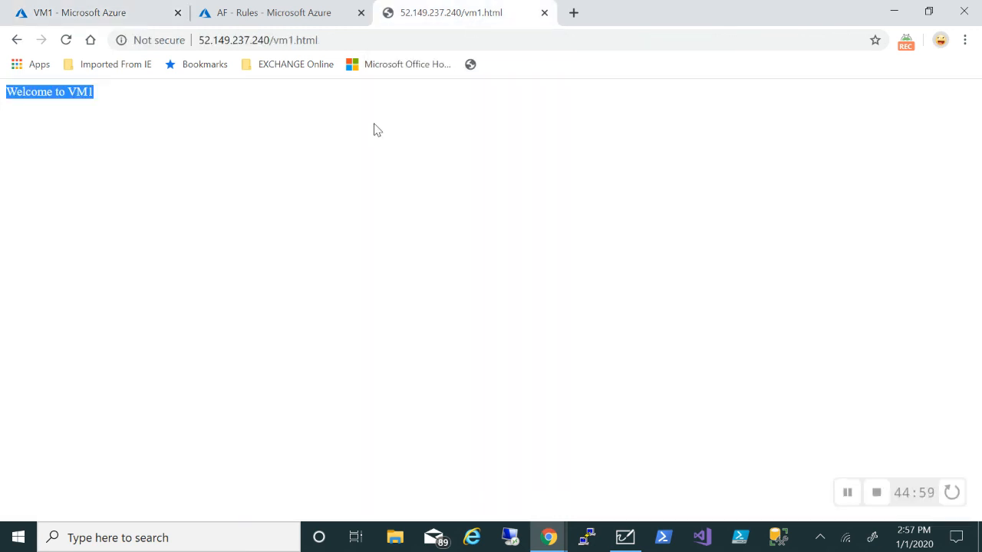
Reload vm1.html to see it now returns 404 with VM1 stopped, and close it
left_click(325, 38)
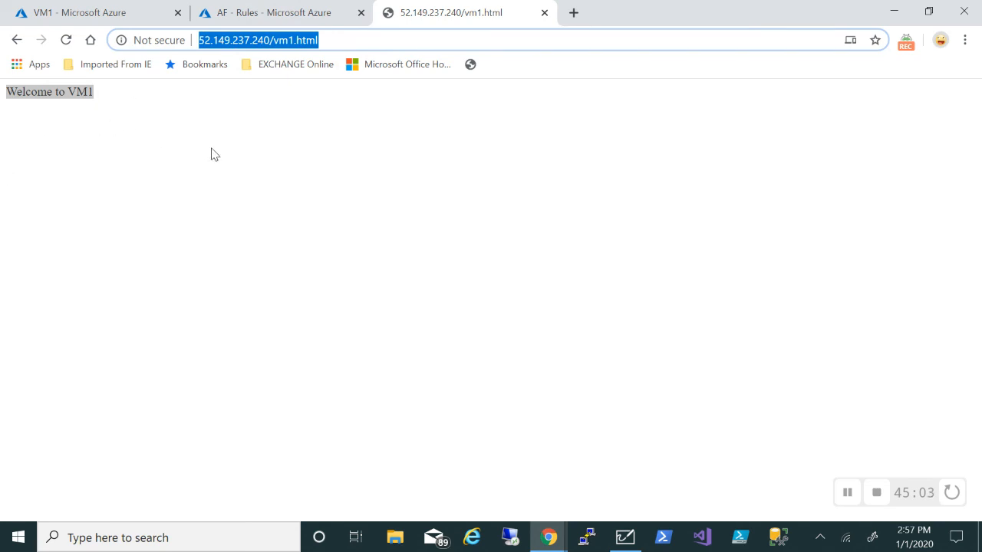
key("Return")
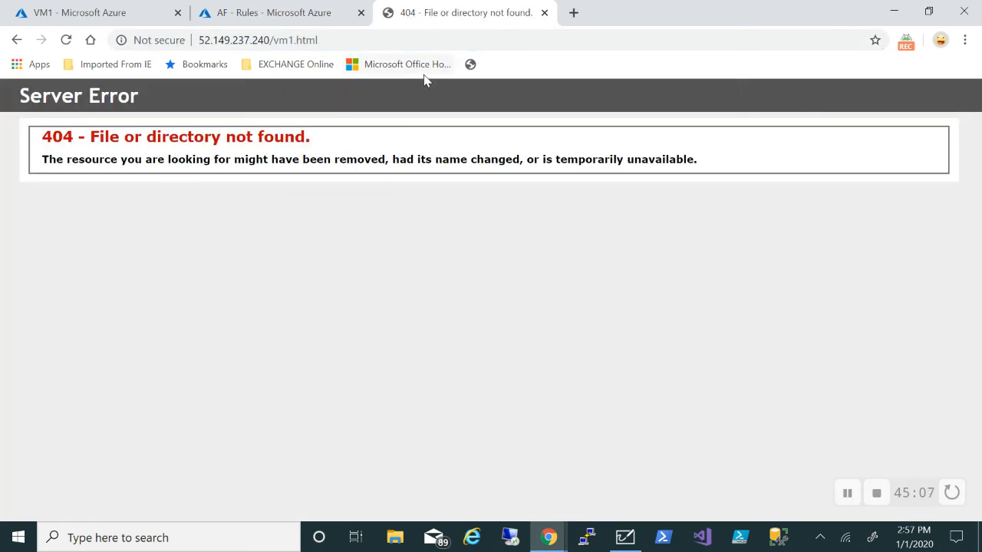
left_click(545, 13)
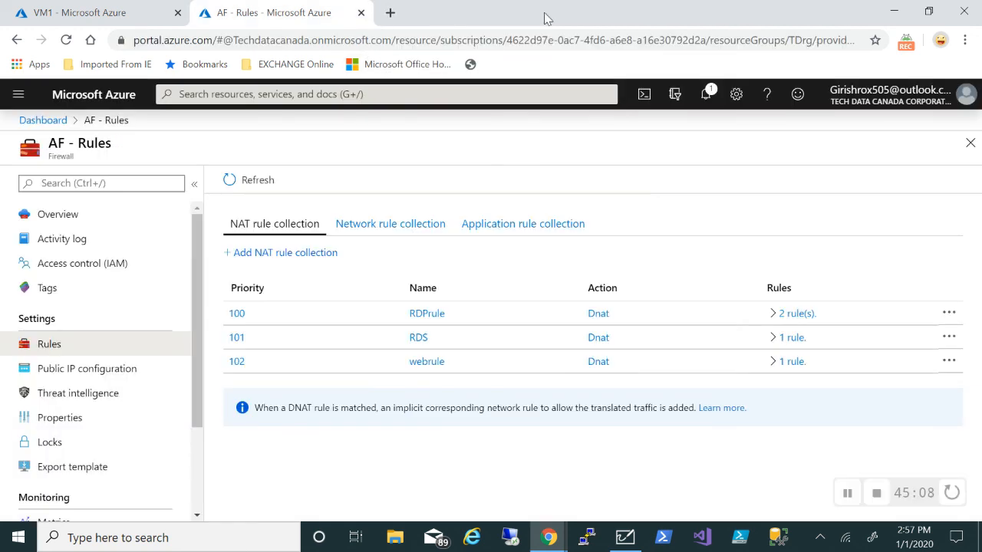
Browse 52.149.237.240 again in a new tab and open vm2.html served by VM2
left_click(388, 13)
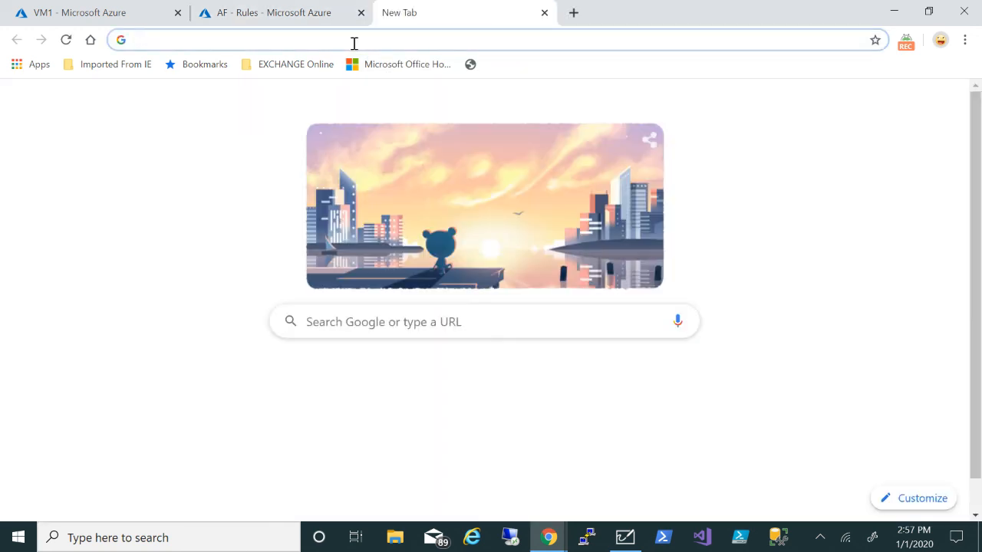
type("52.149.237.240")
key("Return")
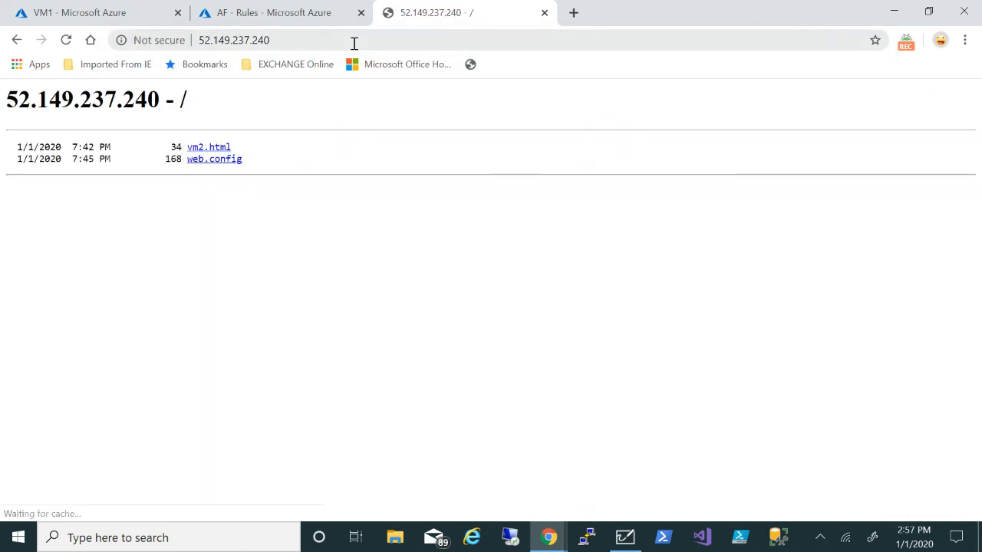
left_click(208, 147)
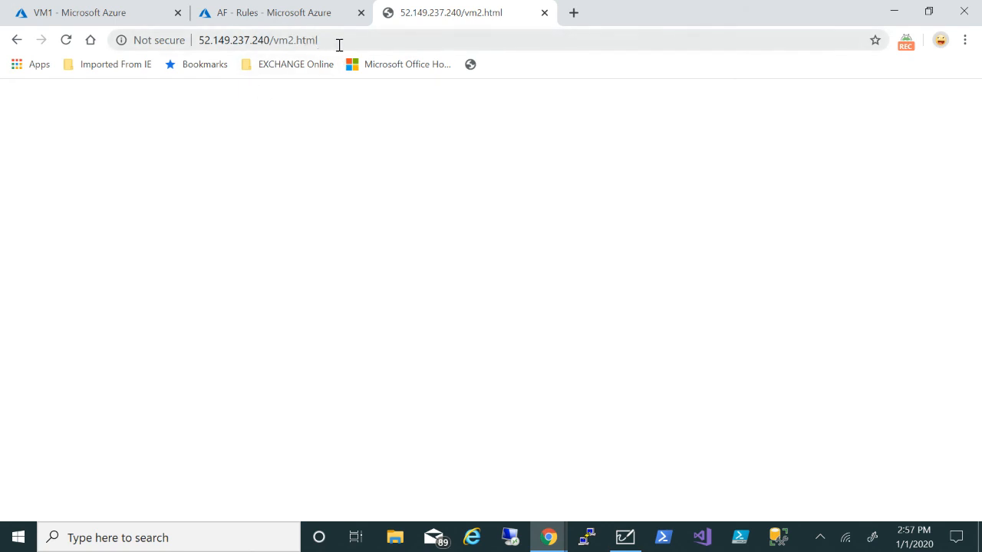
left_click(314, 24)
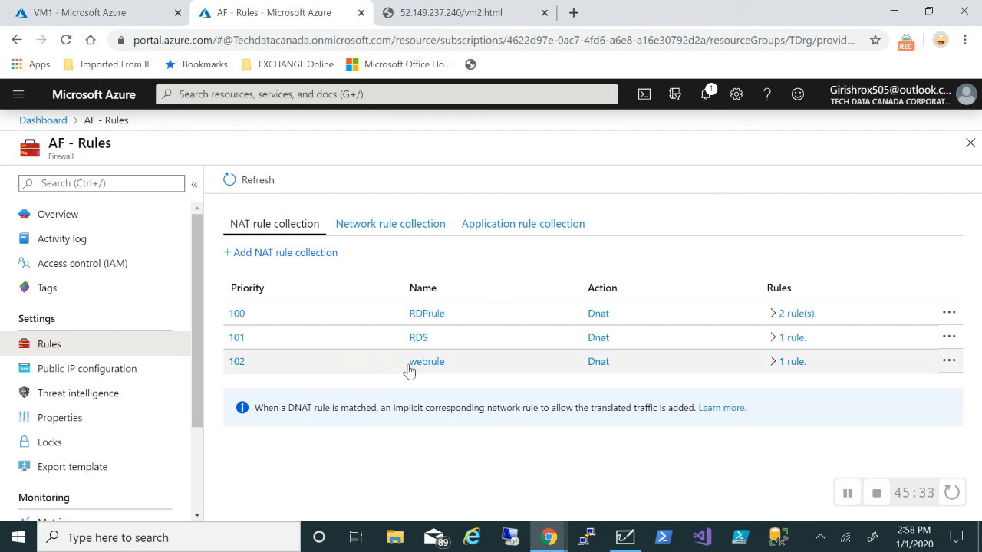
Open the RDS collection (priority 101) for editing, then view the TDVnet diagram in Whiteboard
left_click(240, 339)
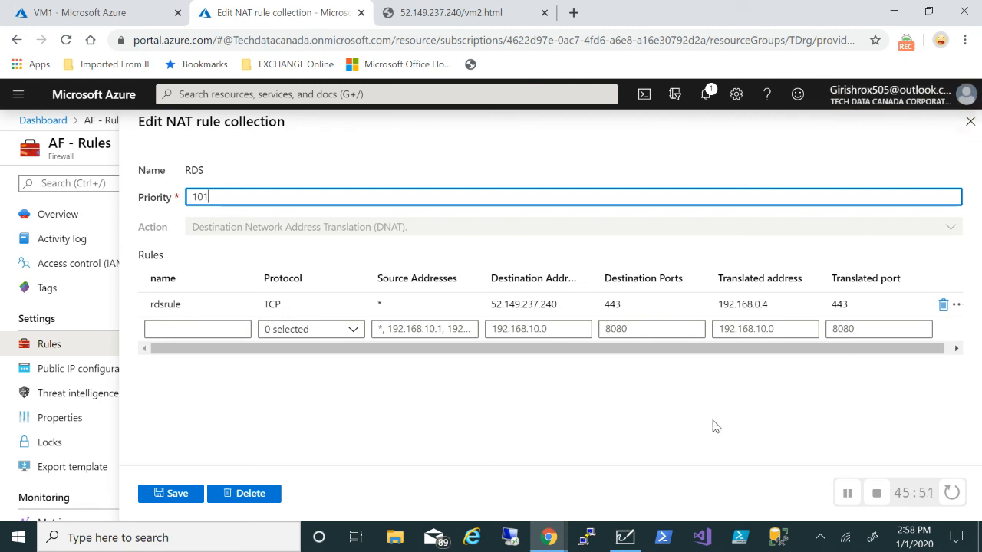
left_click(623, 539)
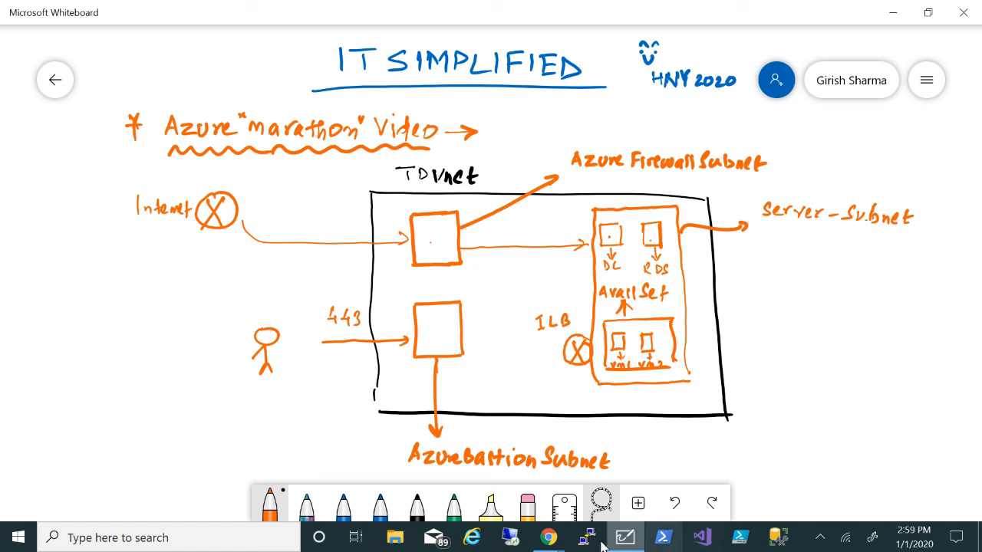
Go back from Whiteboard to the RDS Edit NAT rule collection page in Chrome
mouse_move(549, 542)
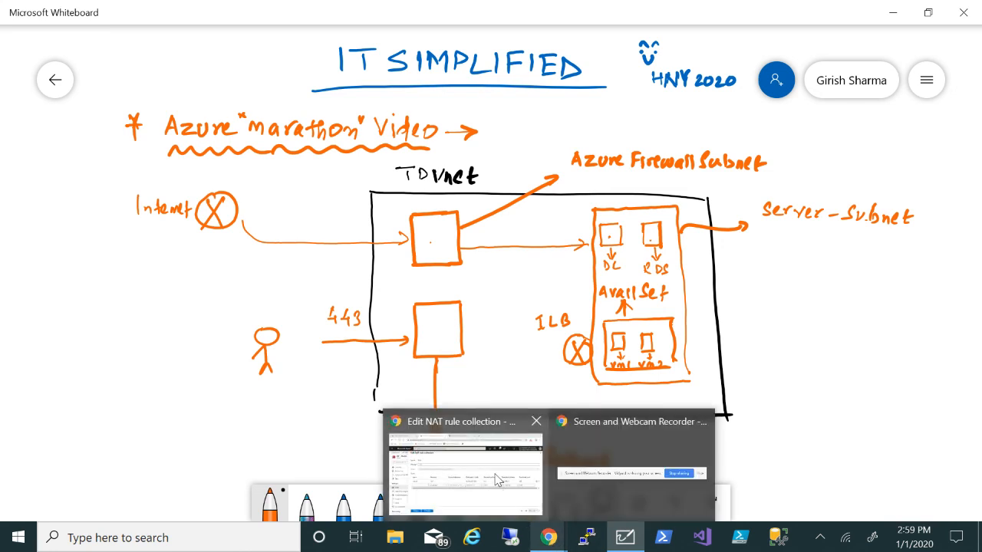
left_click(497, 481)
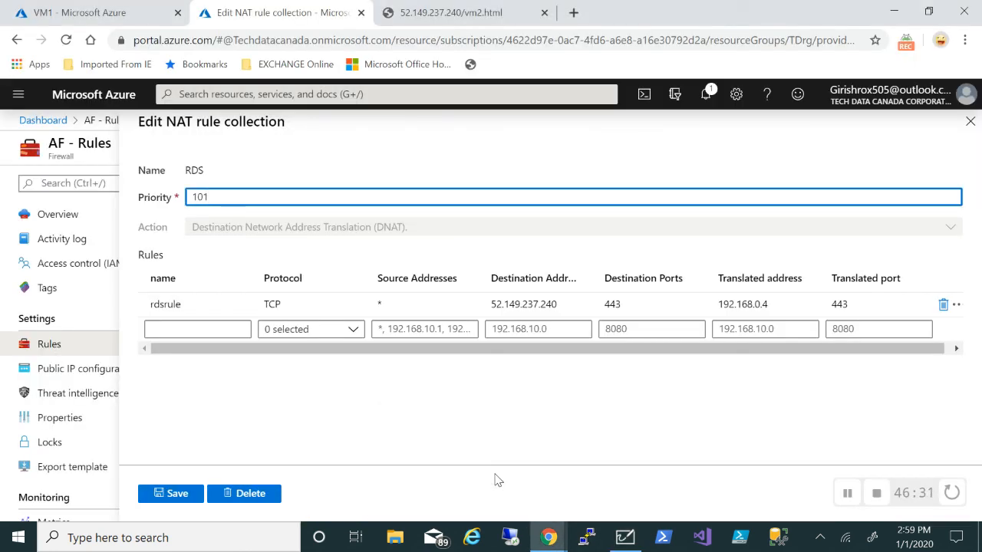